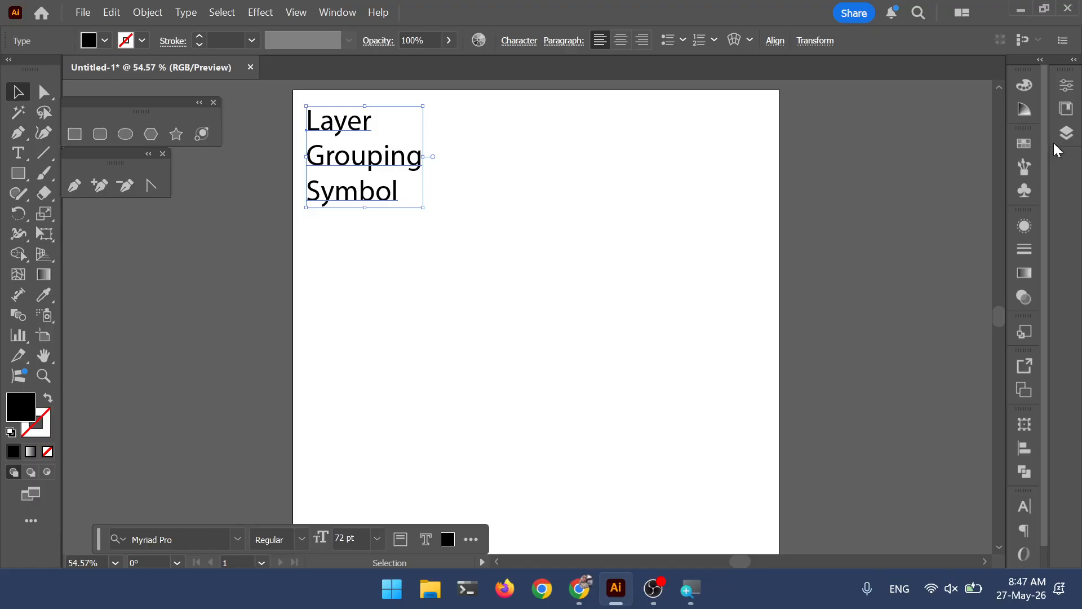
- Inspect the contents of Layer 1 in the layer list, leaving the layer collapsed and the list closed
key(super)
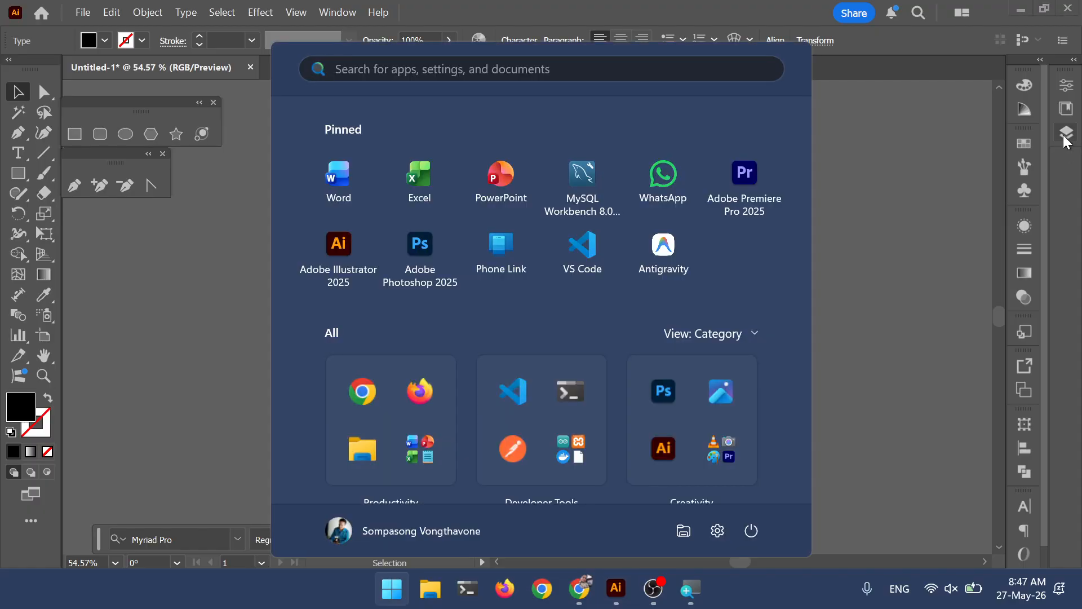
click(1067, 138)
click(1066, 135)
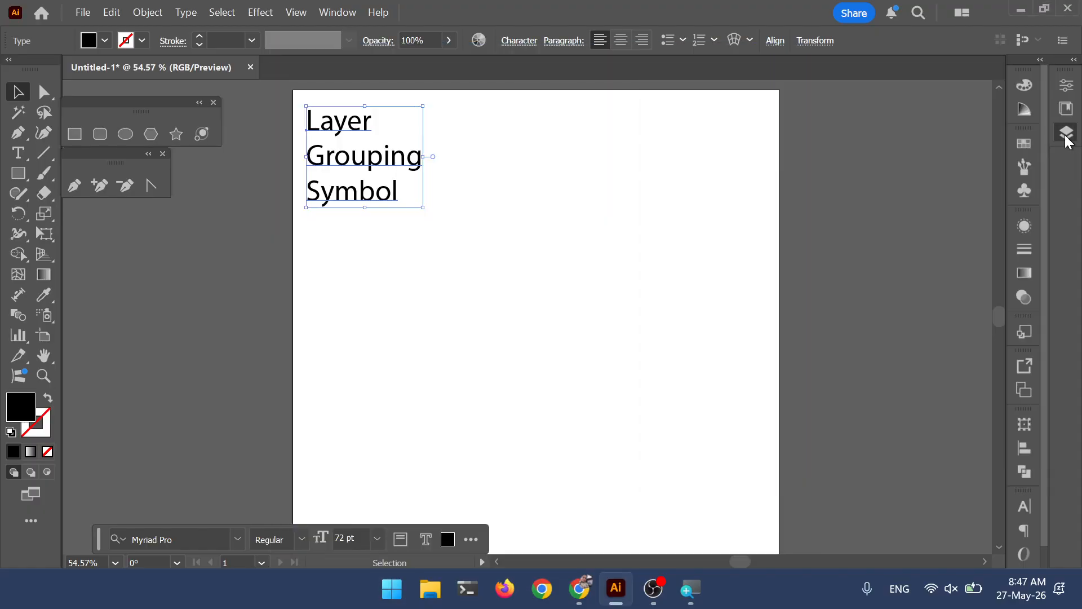
click(1066, 135)
click(1070, 138)
click(1066, 135)
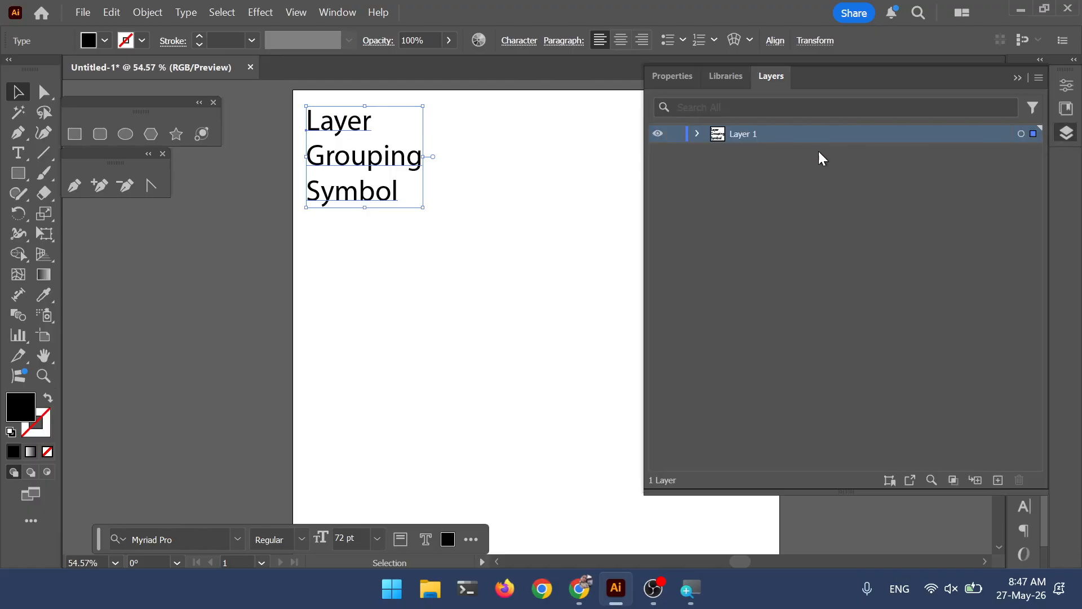
click(698, 134)
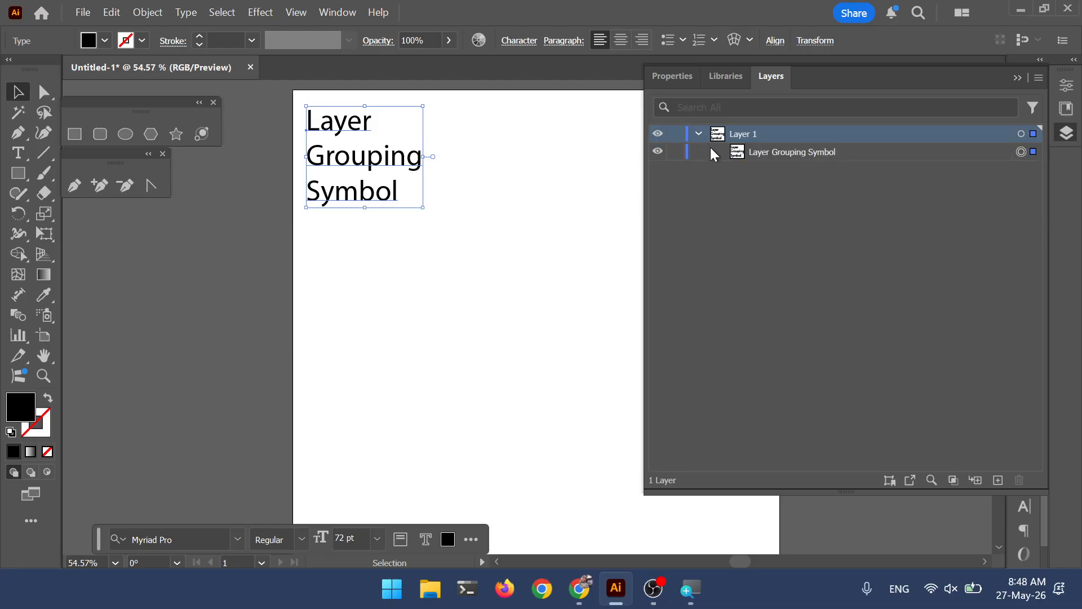
click(700, 132)
click(698, 134)
click(698, 134)
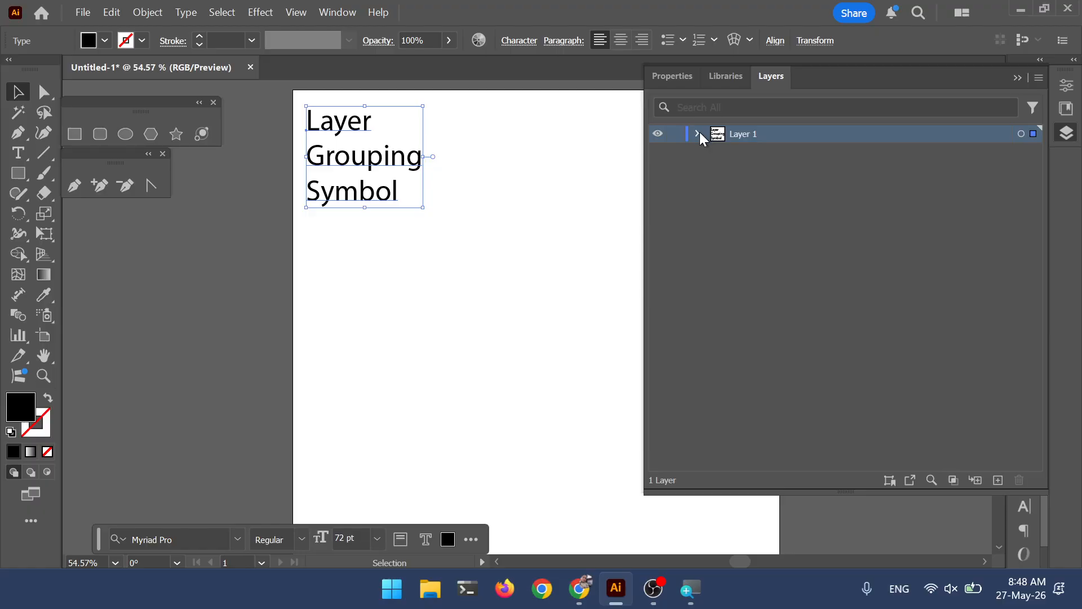
click(1067, 133)
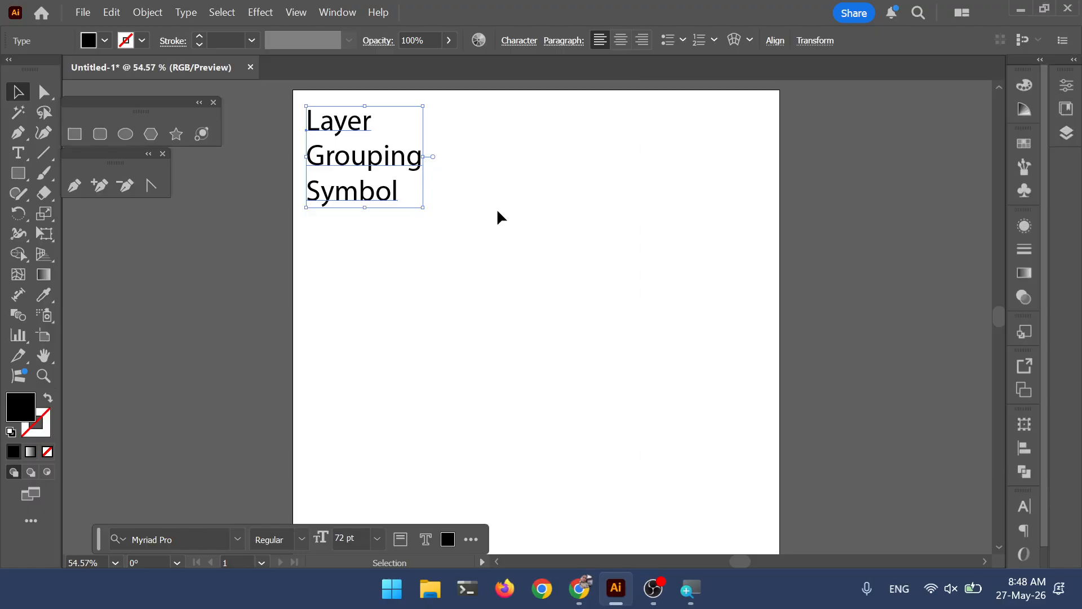
- Move the text block off the artboard and cover the artboard with a 1200 × 1200 px rectangle
drag(393, 165, 207, 166)
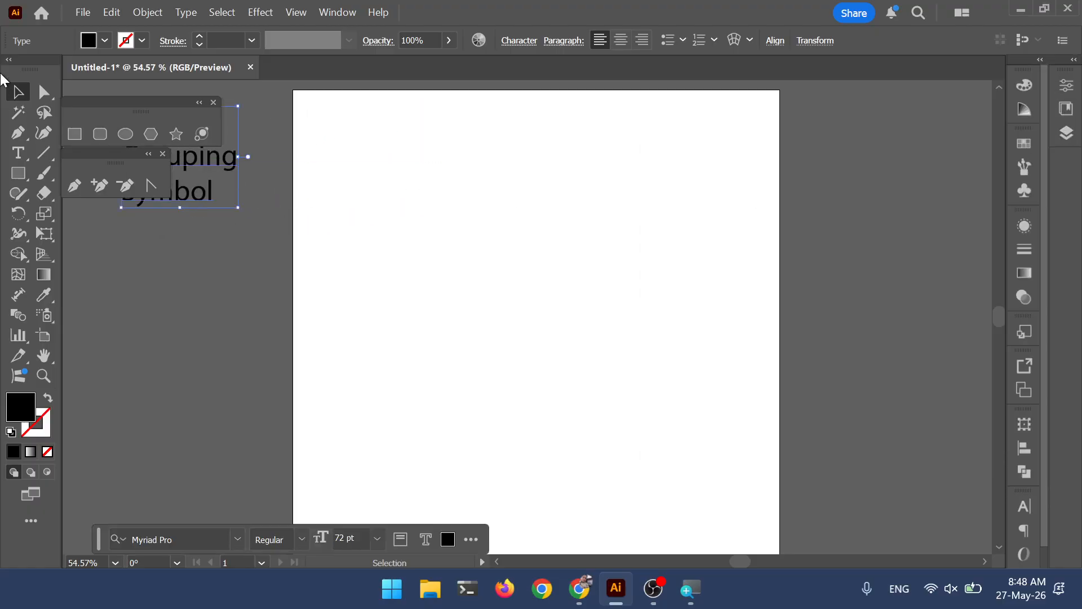
click(17, 173)
click(434, 145)
text(12)
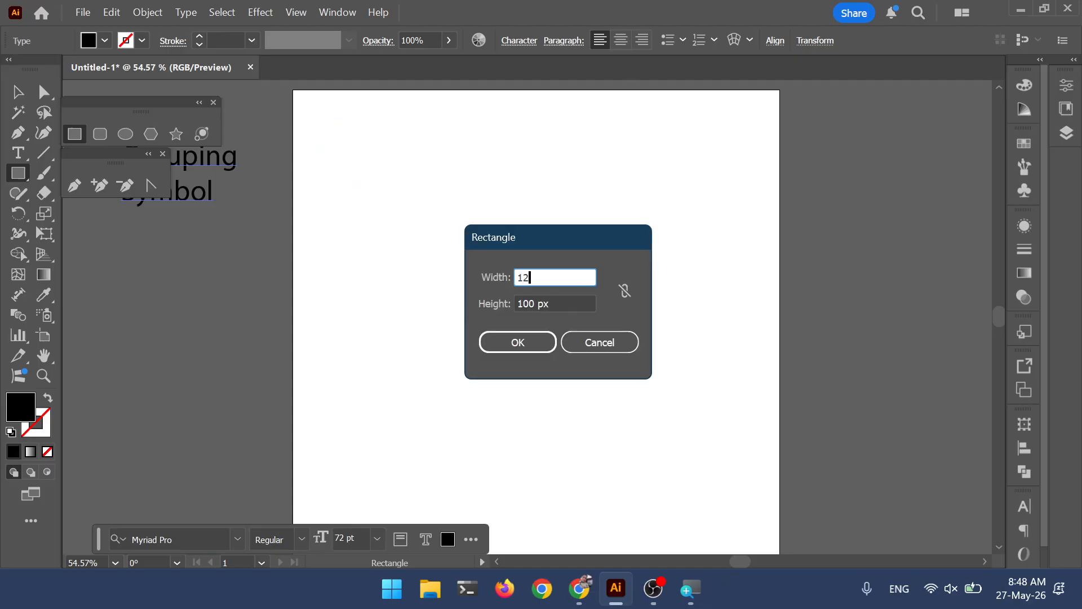
text(00)
key(Tab)
text(12)
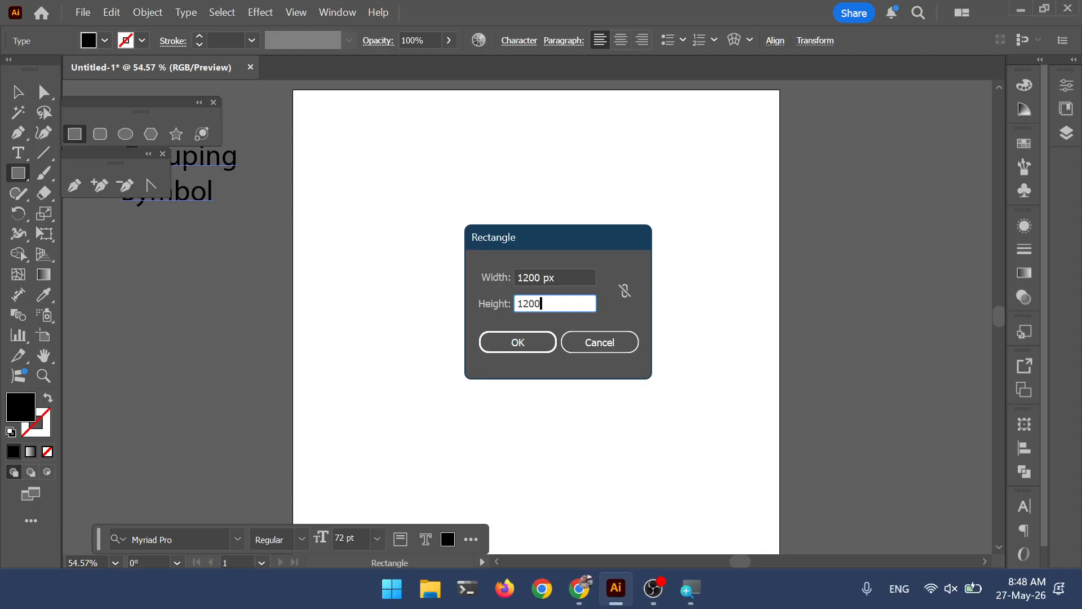
key(Return)
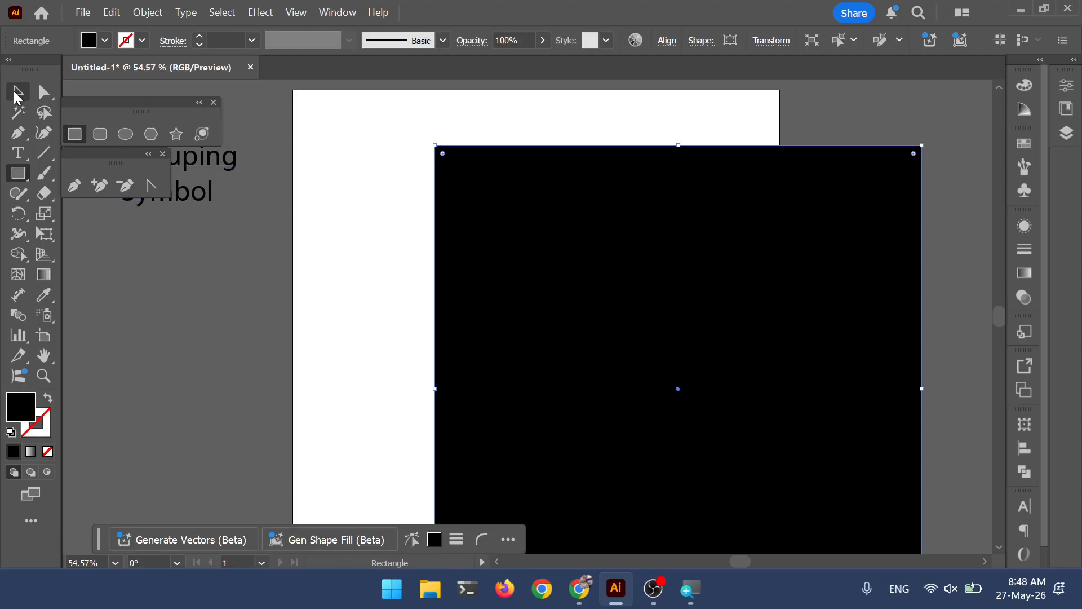
click(17, 93)
drag(518, 293, 379, 235)
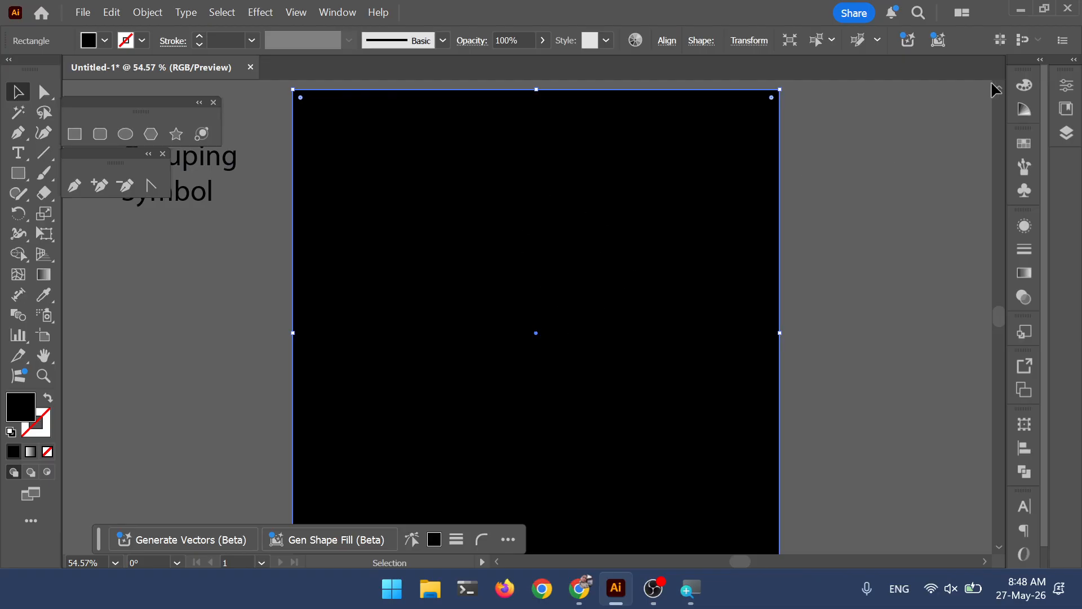
- Expand Layer 1 and target the rectangle, the text object and the whole layer to examine what each selects
click(1066, 133)
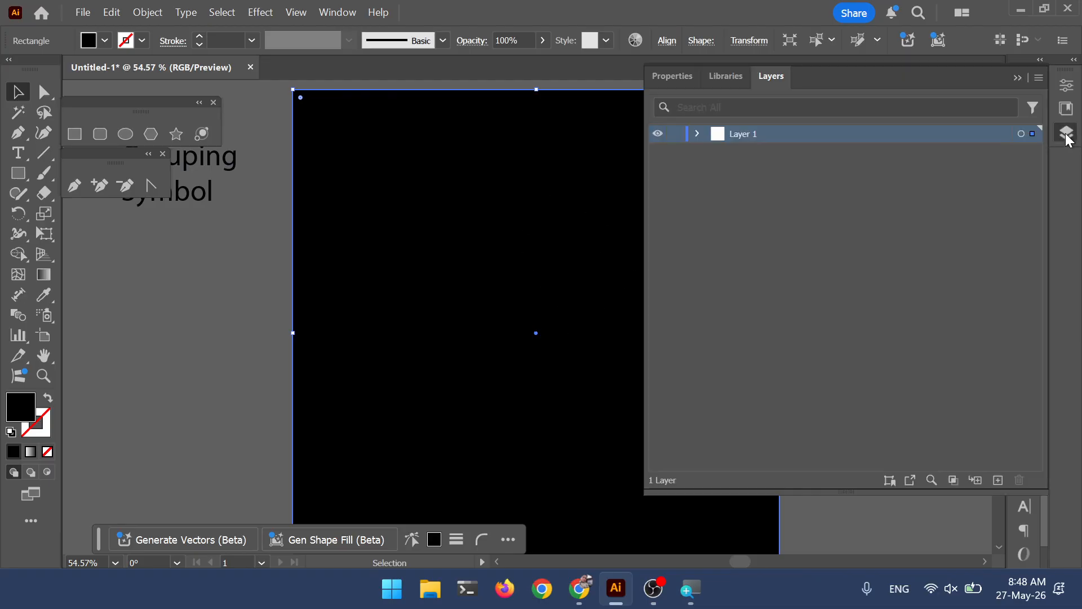
click(695, 133)
click(772, 152)
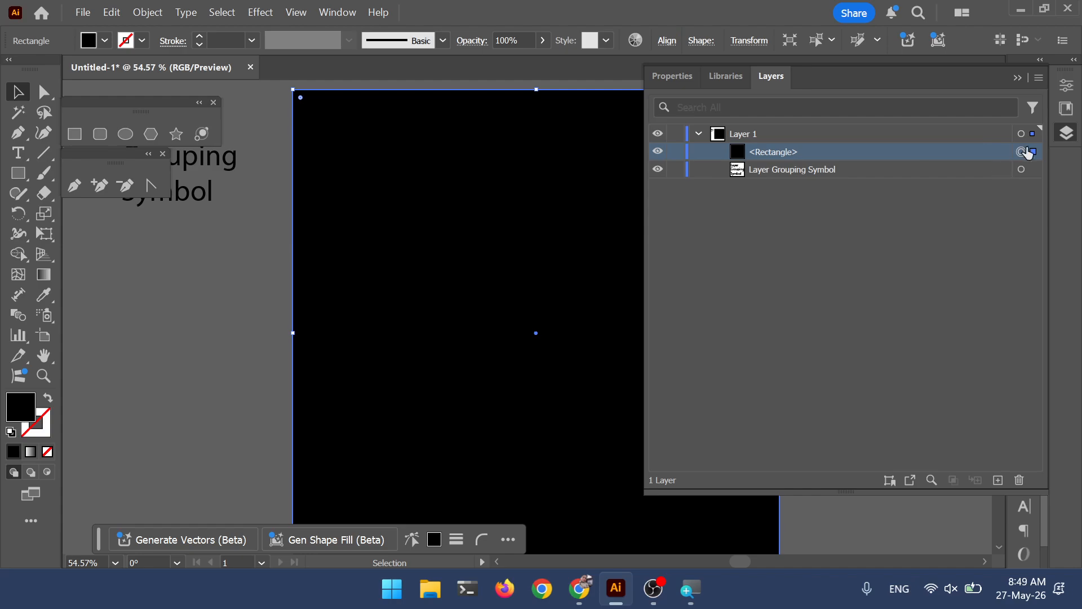
click(1021, 170)
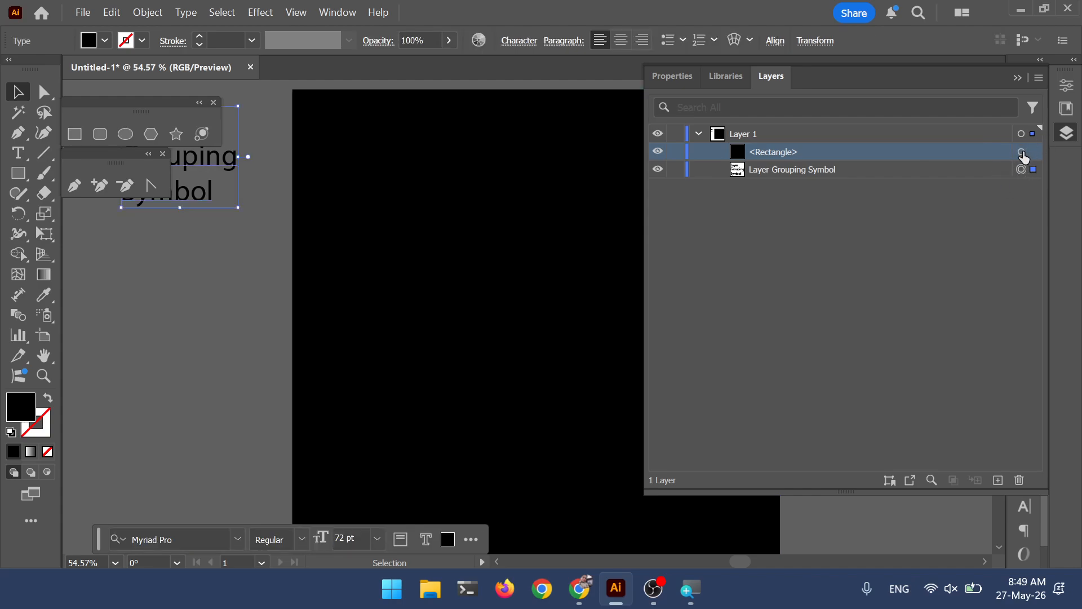
click(1022, 151)
click(1021, 134)
click(1021, 152)
click(1021, 169)
click(1022, 152)
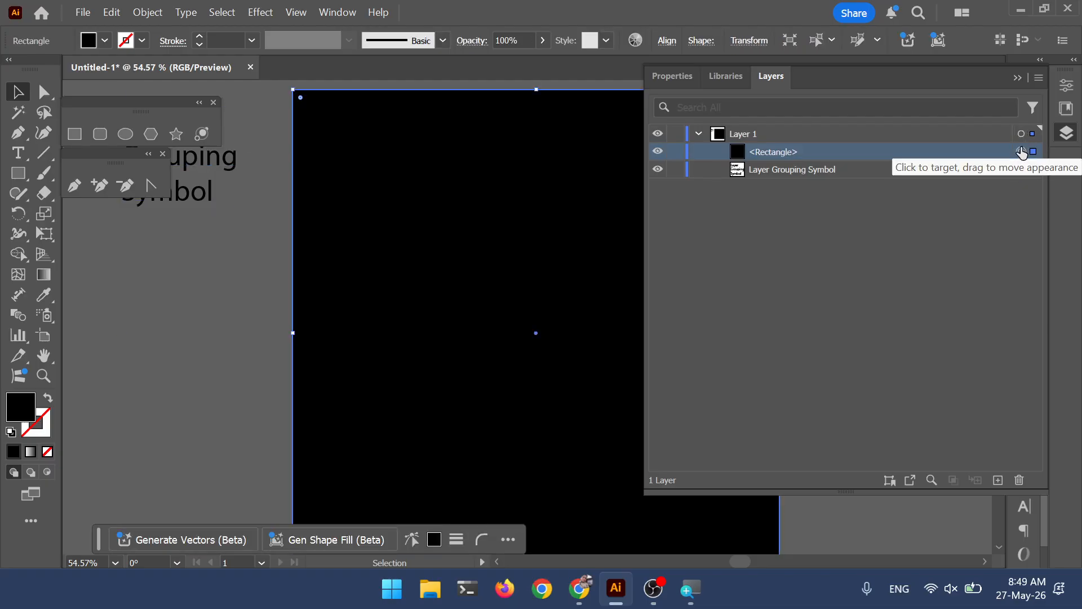
click(1021, 169)
click(1021, 152)
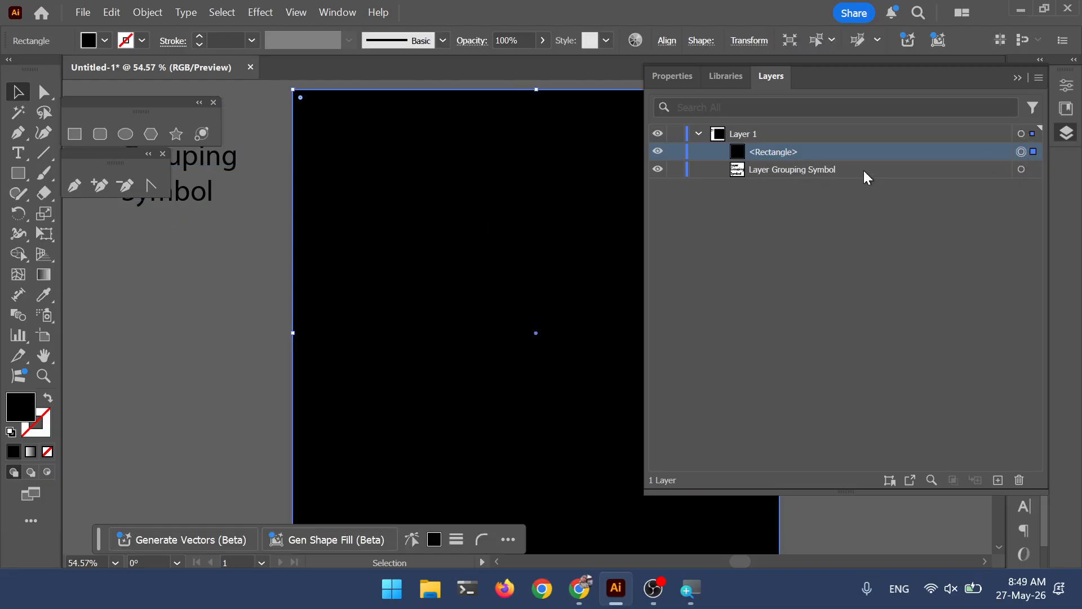
- Draw two small rectangles on the empty canvas left of the artboard, an upright one and a wide one below it
click(17, 173)
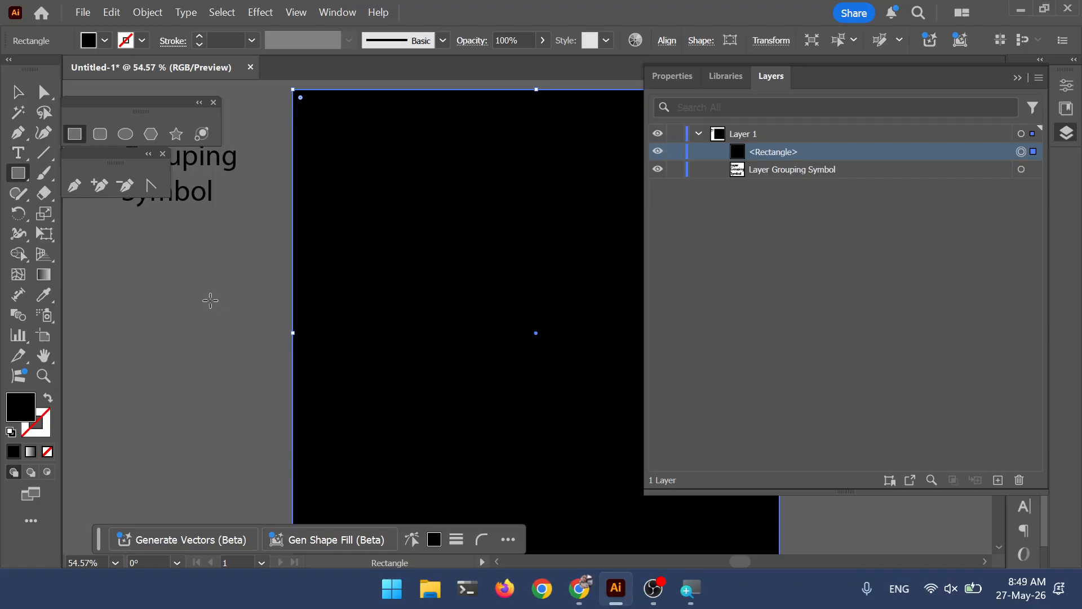
drag(161, 276, 233, 368)
drag(86, 422, 216, 485)
- Target each rectangle, the text object and all of Layer 1 individually to examine which artwork each entry selects
click(1021, 169)
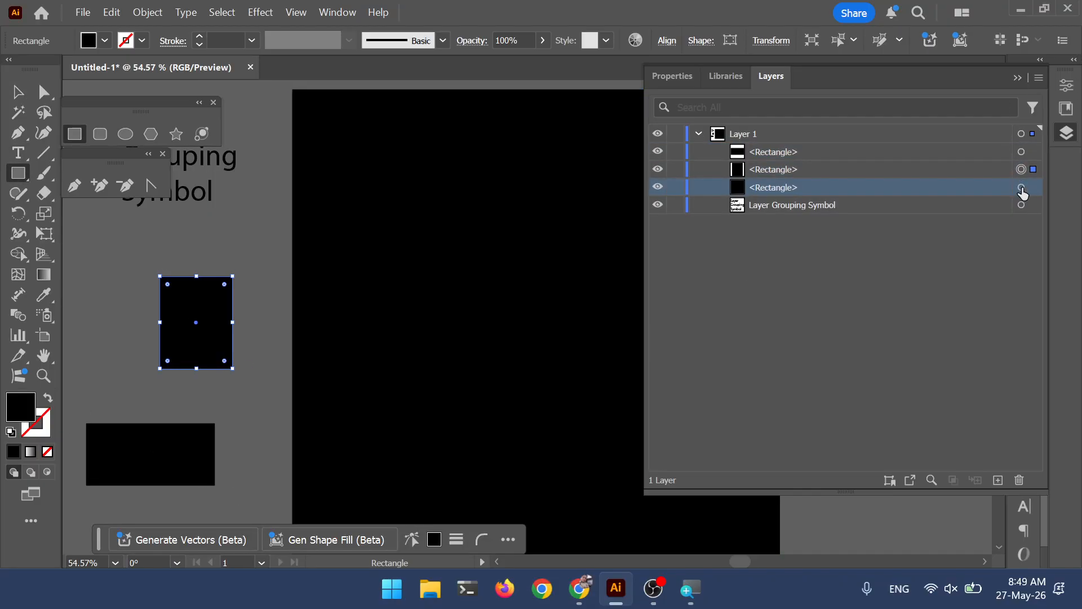
click(1021, 187)
click(1021, 205)
click(1022, 187)
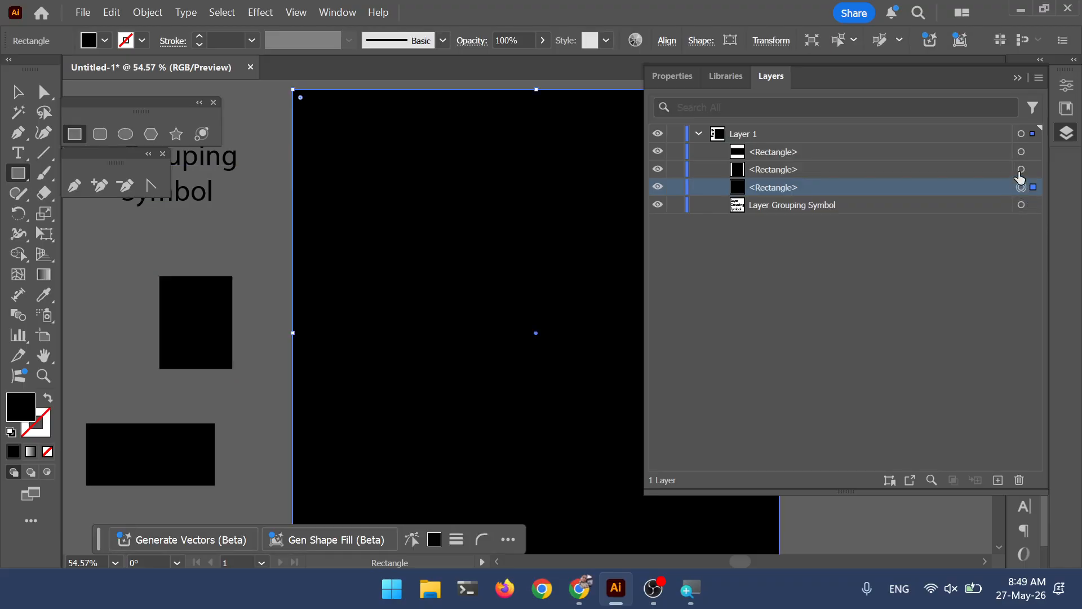
click(1021, 169)
click(1021, 152)
click(1021, 136)
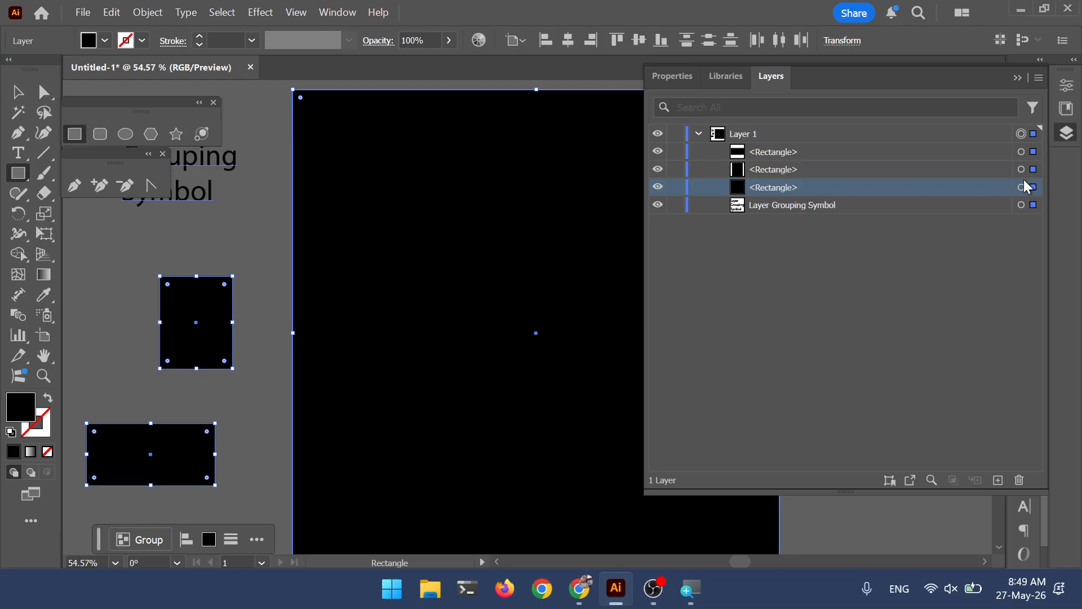
click(1022, 187)
click(1021, 169)
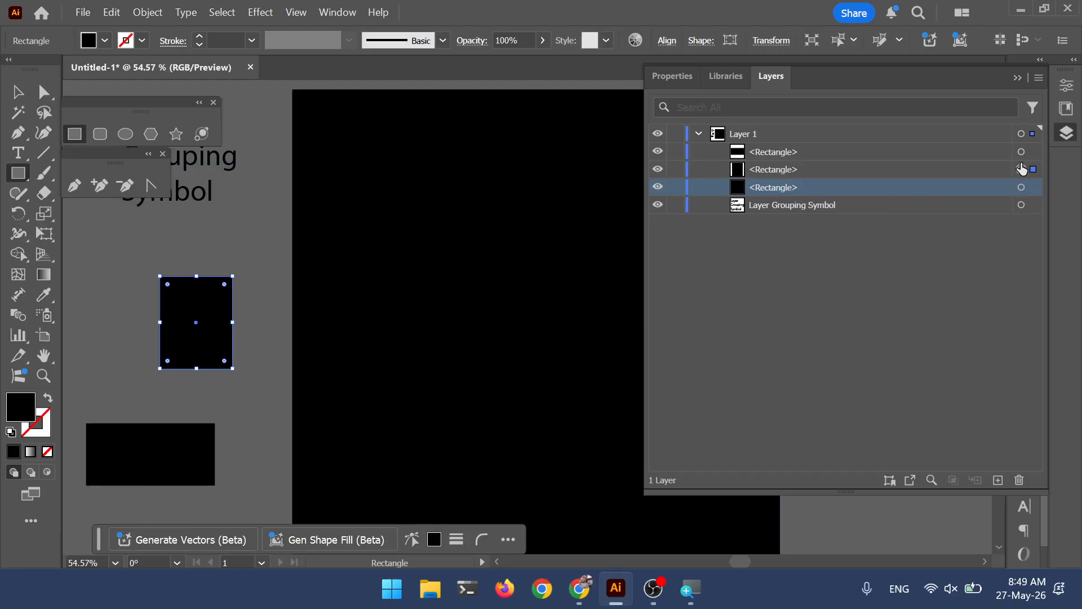
click(1021, 151)
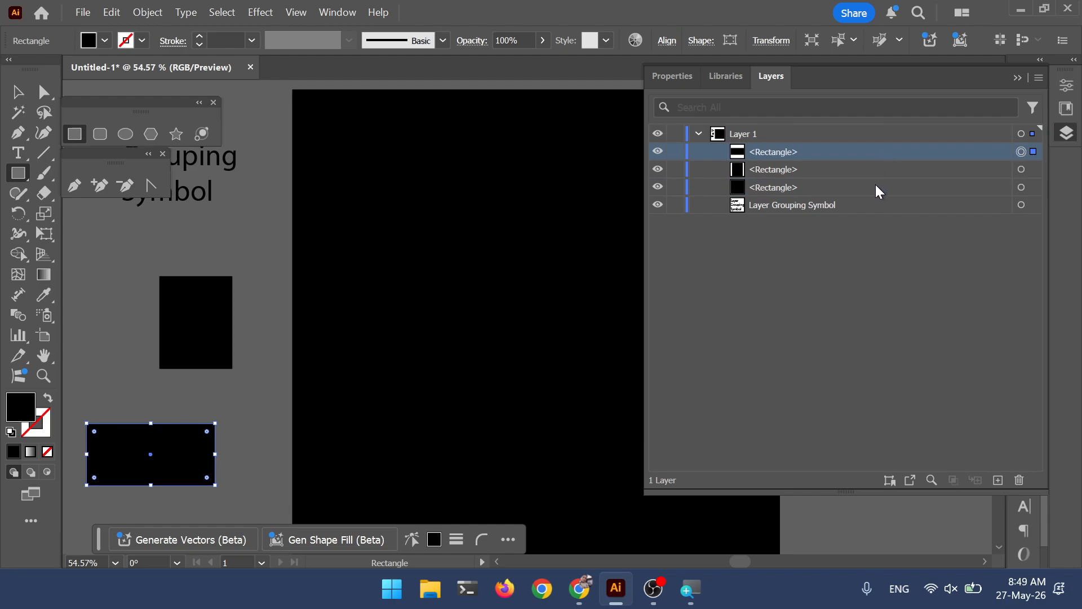
- Select the range of three rectangles from the large one to the wide one, ending with only the wide one
click(1019, 188)
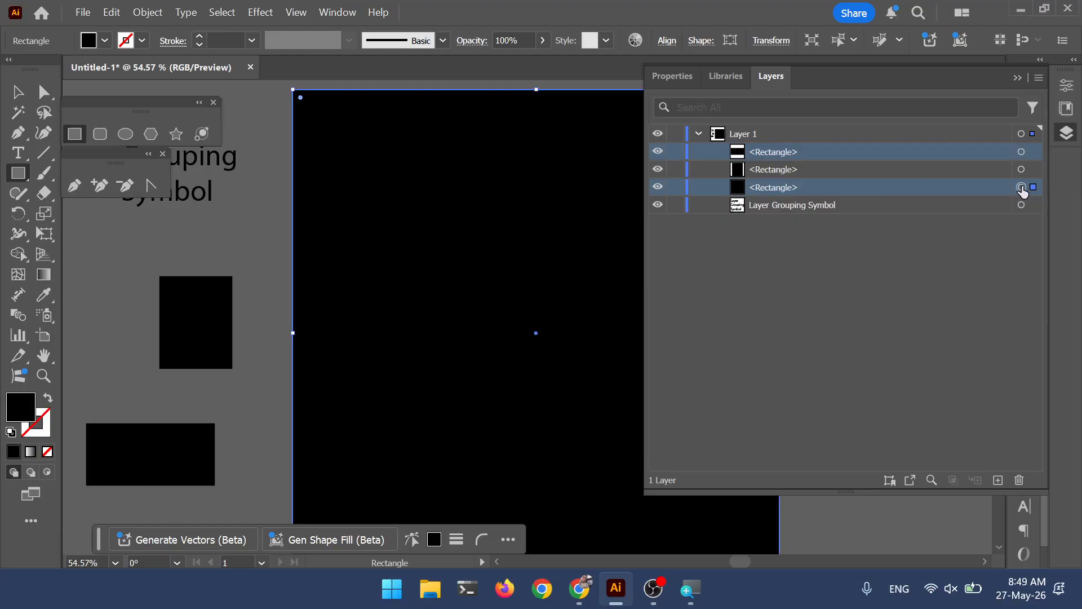
shift+click(1020, 154)
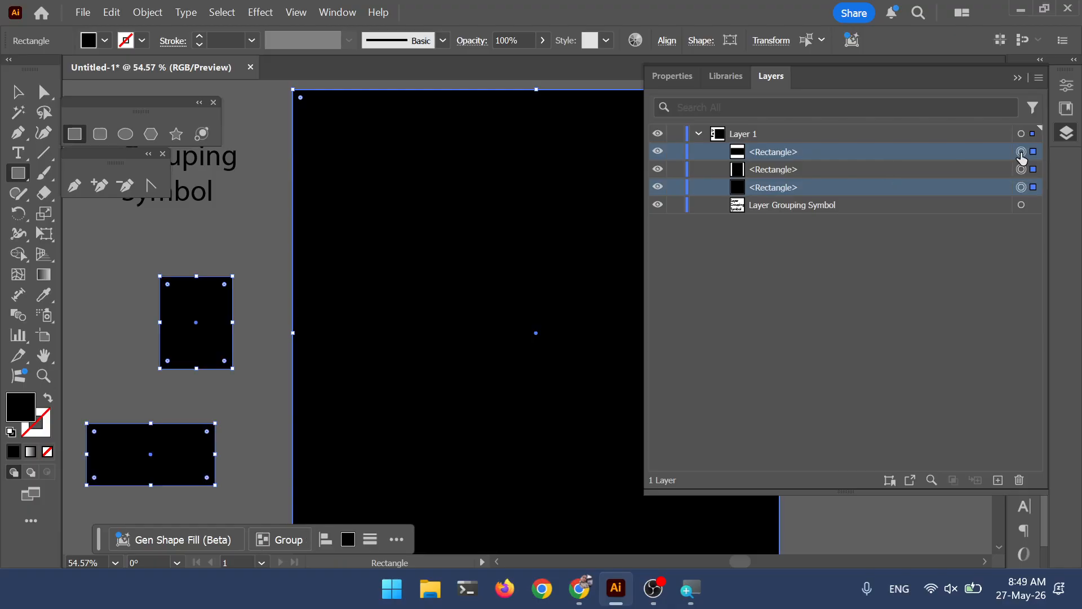
click(1021, 154)
- Select the large rectangle together with the wide one through their layer targets, excluding the upright rectangle
click(1021, 188)
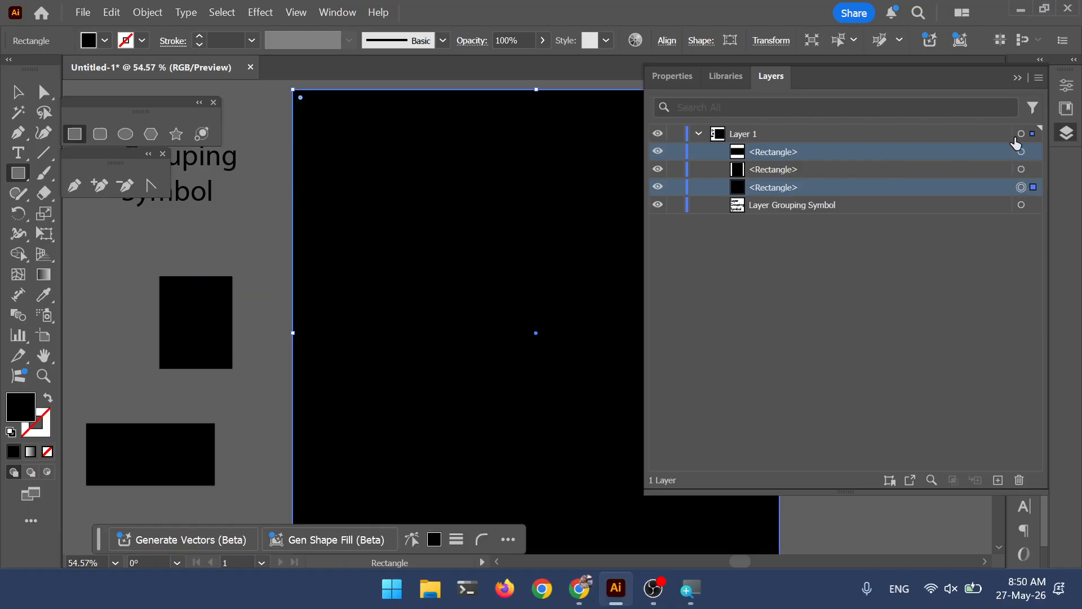
shift+click(1022, 154)
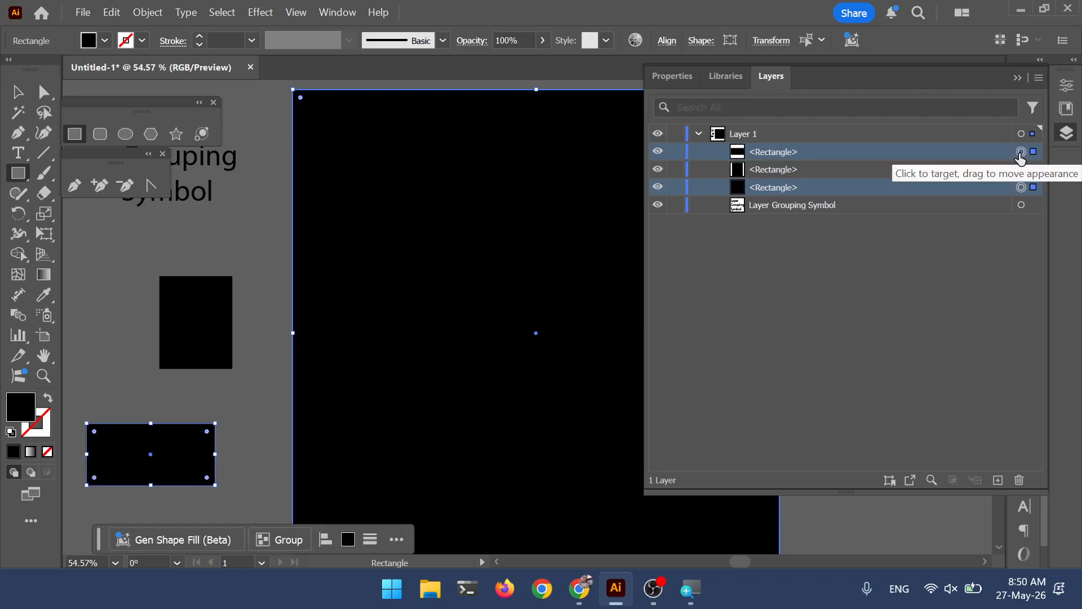
click(1022, 187)
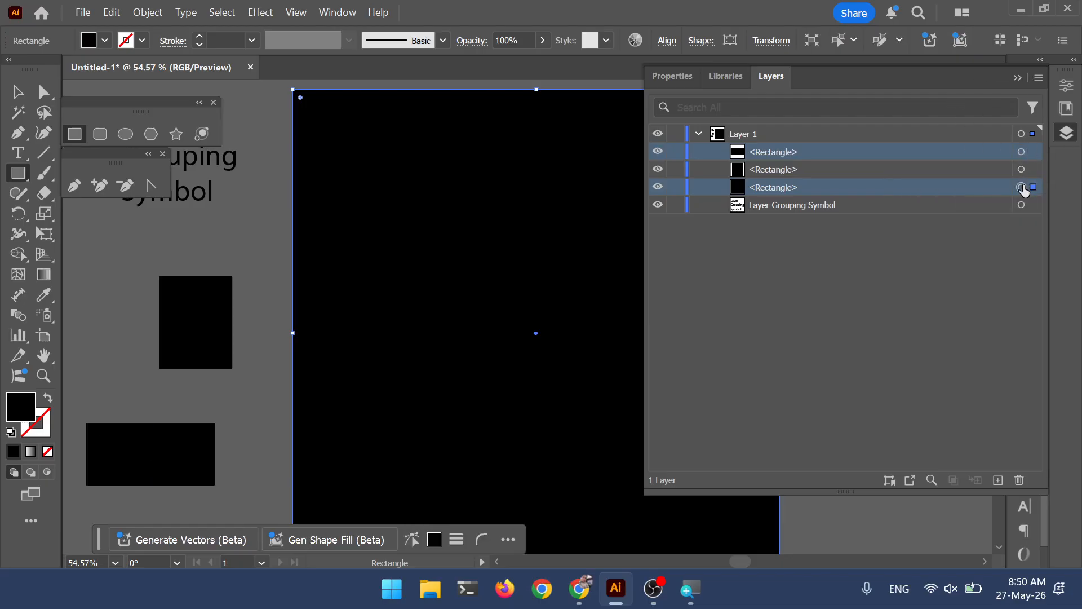
shift+click(1021, 153)
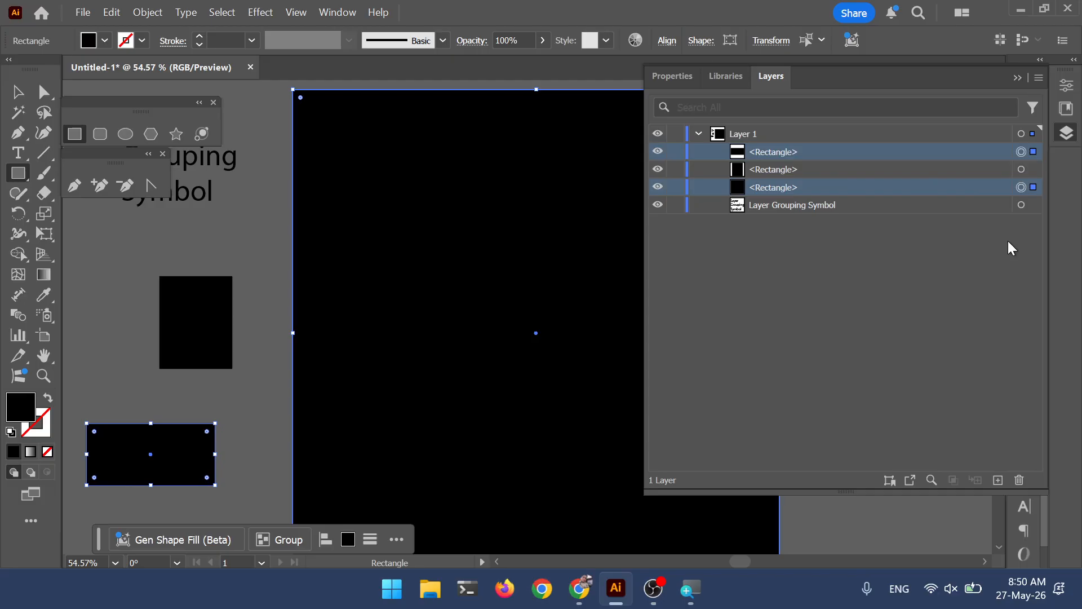
click(1021, 188)
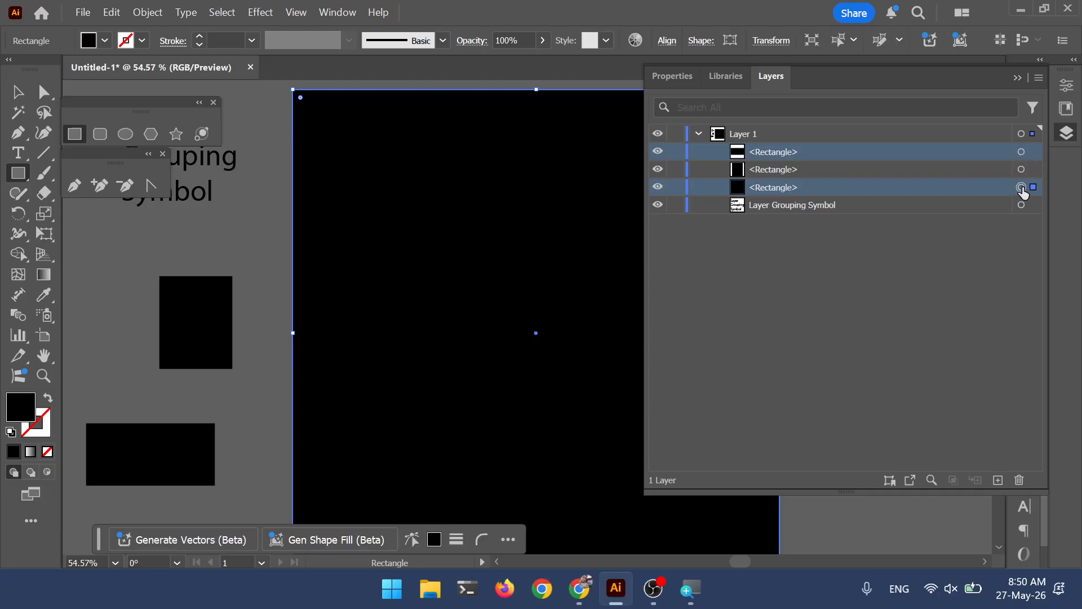
shift+click(1020, 154)
- Select the range from the wide rectangle to the large one, and target the three rectangles one by one
click(1020, 154)
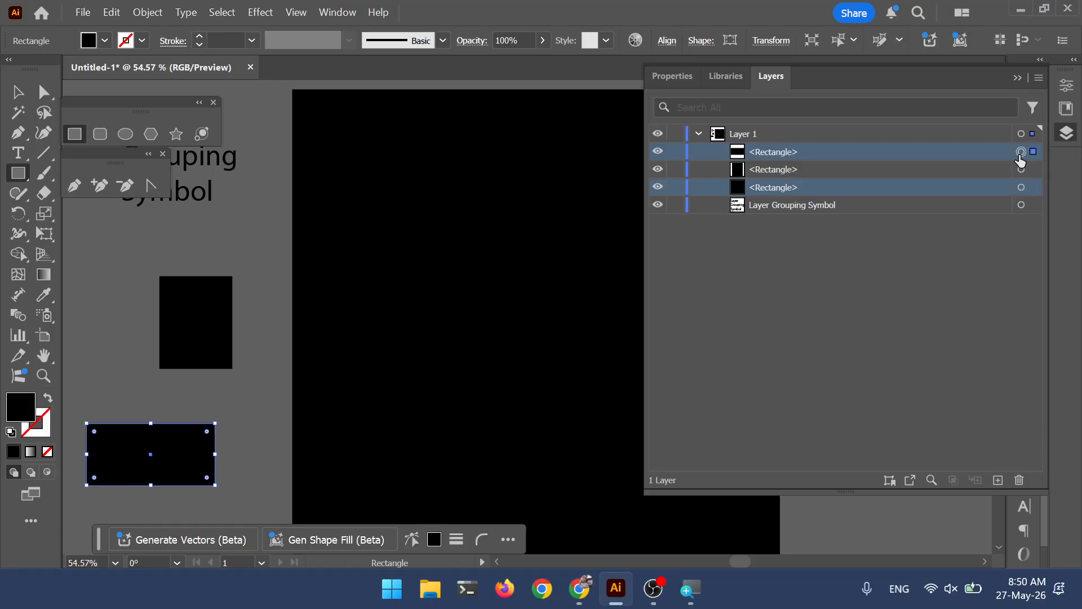
shift+click(1021, 188)
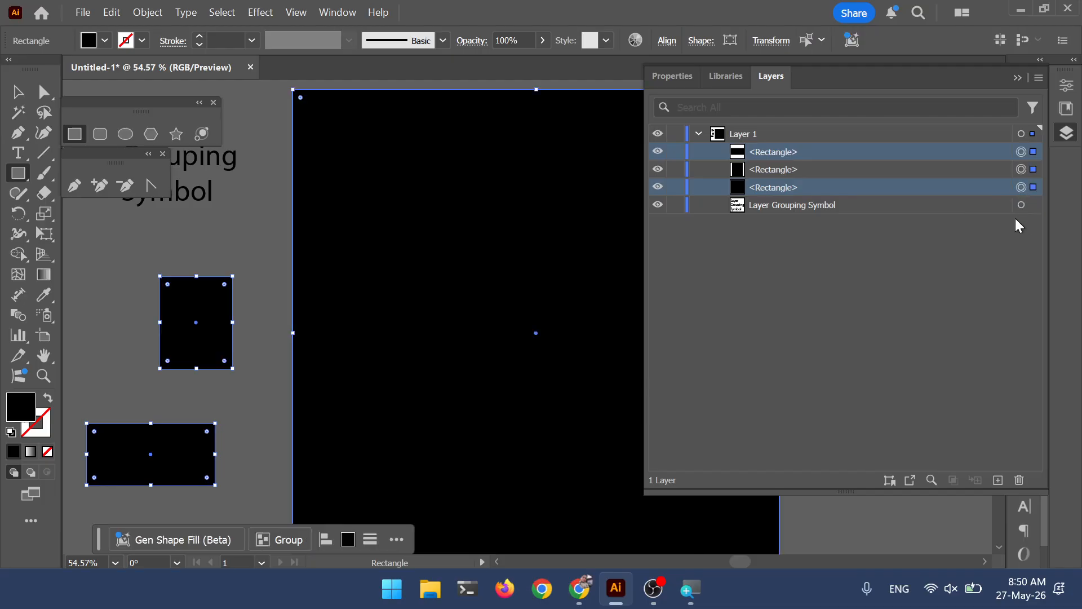
click(1021, 187)
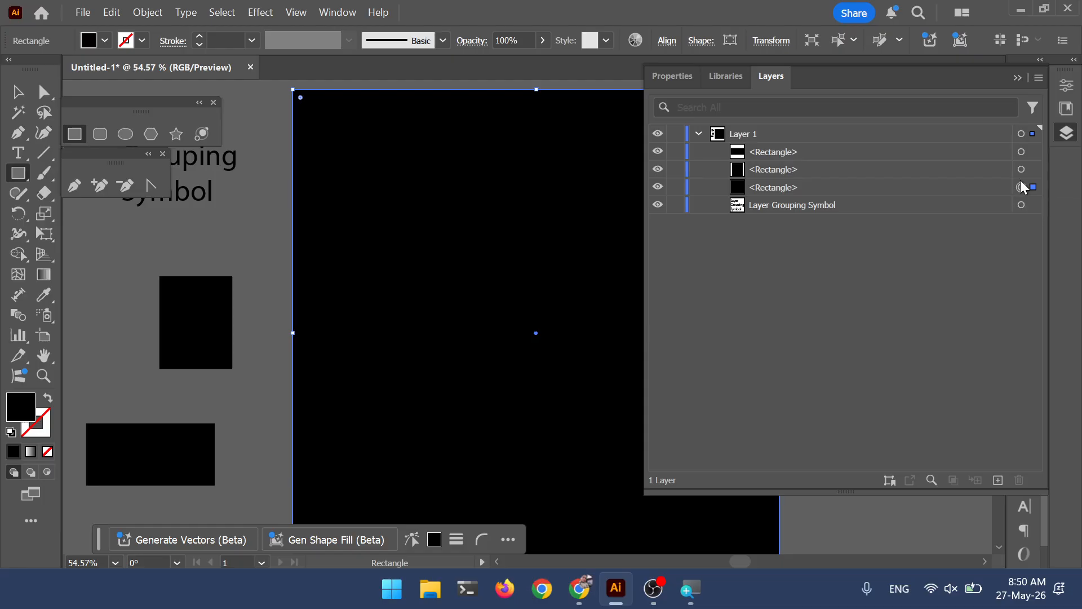
click(1021, 169)
click(1021, 152)
- Select the large and wide rectangles as a pair, and extend the selection to the range of all three rectangles
click(1021, 189)
shift+click(1021, 152)
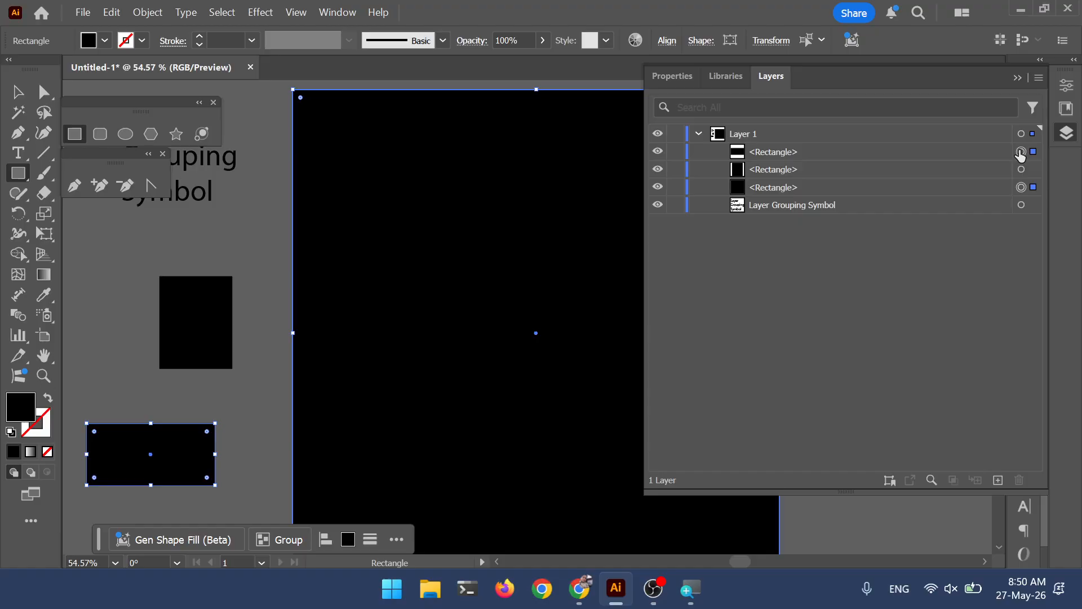
click(1022, 187)
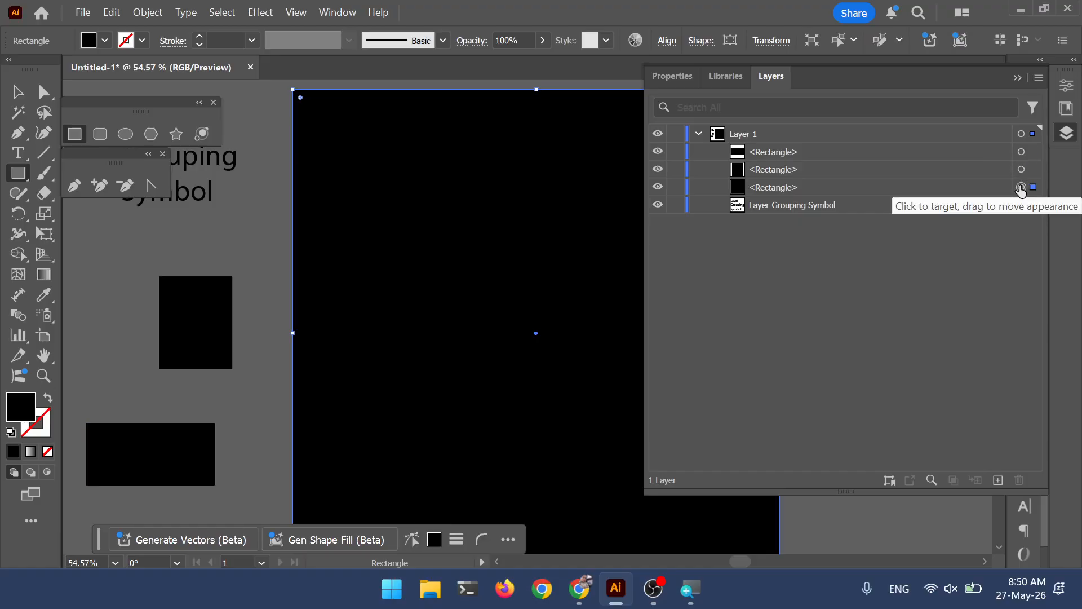
shift+click(1022, 153)
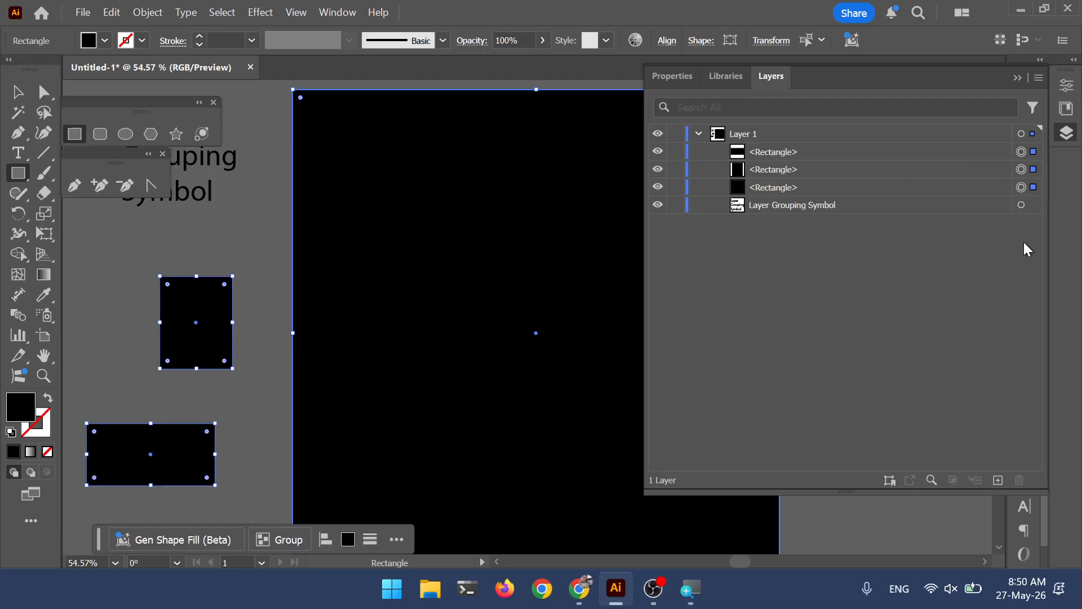
- Target the large rectangle and extend the selection to all three rectangles through the layer list
click(1021, 187)
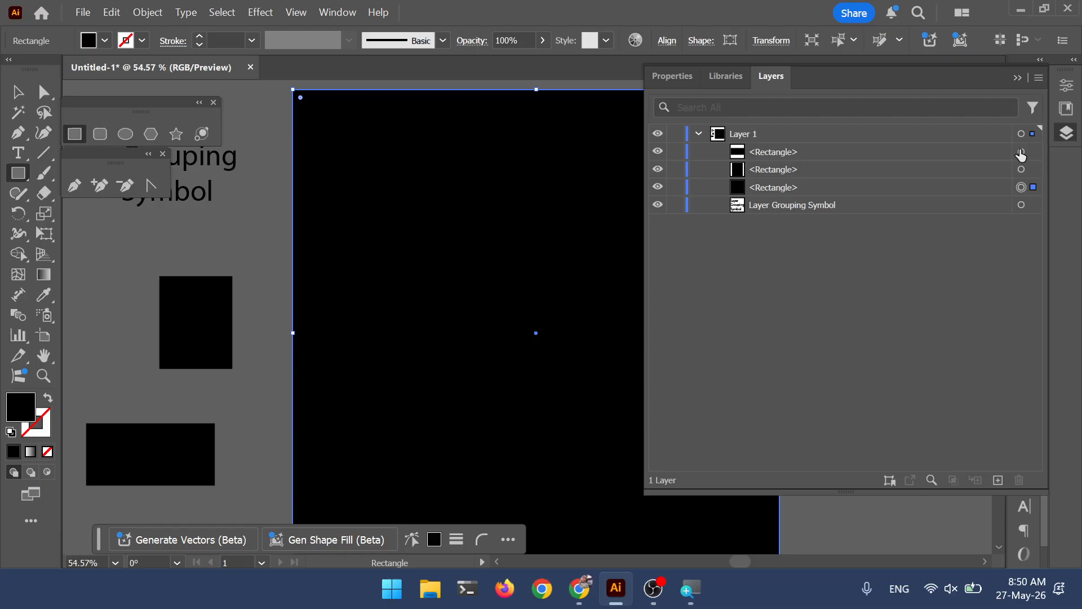
shift+click(1021, 153)
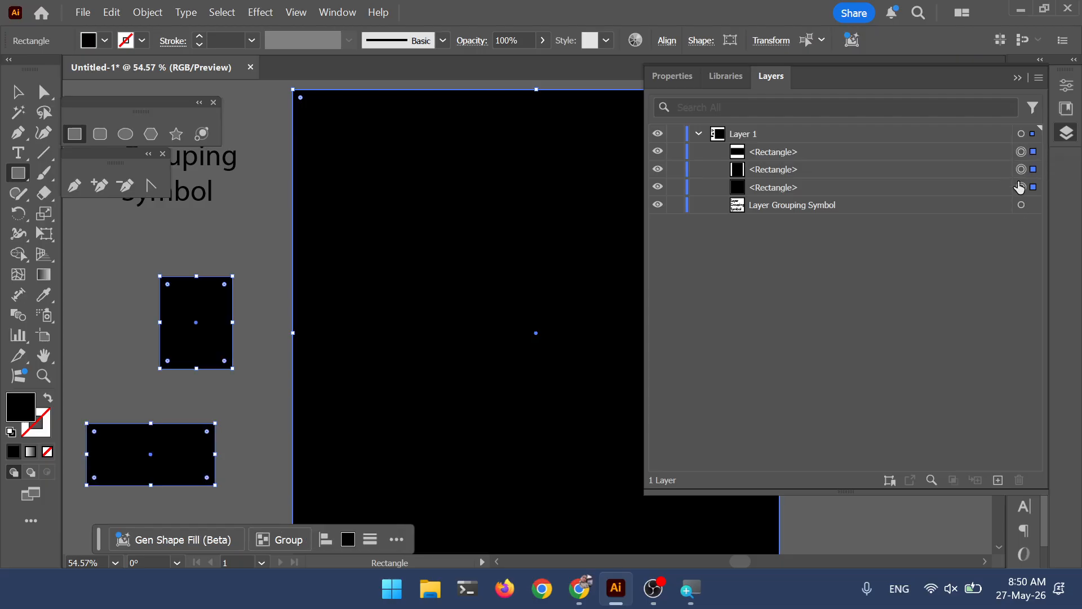
click(1020, 187)
shift+click(1021, 169)
shift+click(1021, 152)
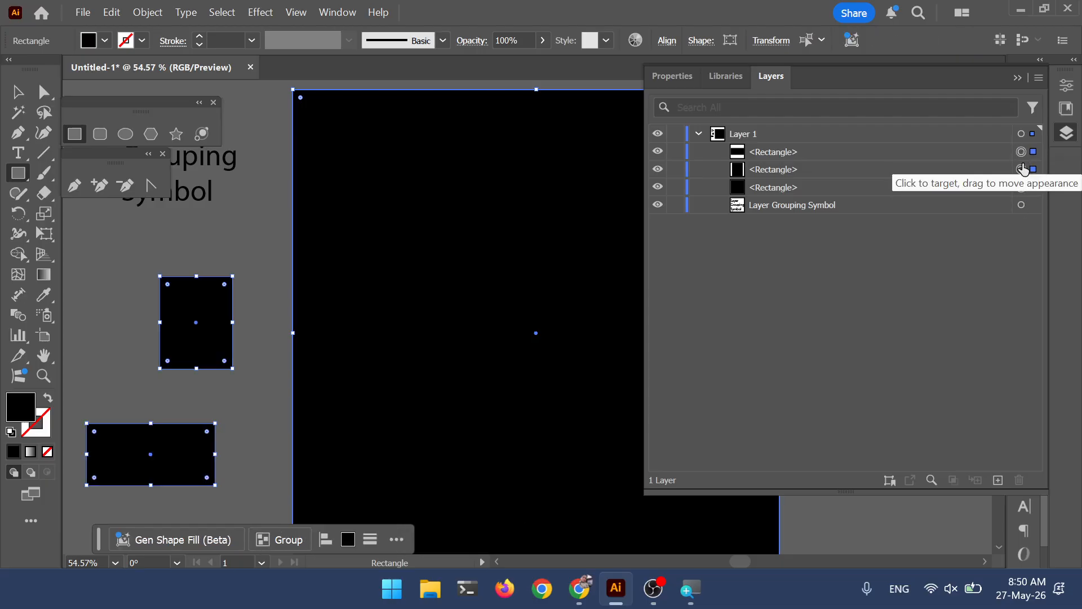
- Remove the three rectangles from the selection one by one through their layer targets, and collapse and reopen the layer list
shift+click(1021, 169)
shift+click(1021, 152)
shift+click(1021, 187)
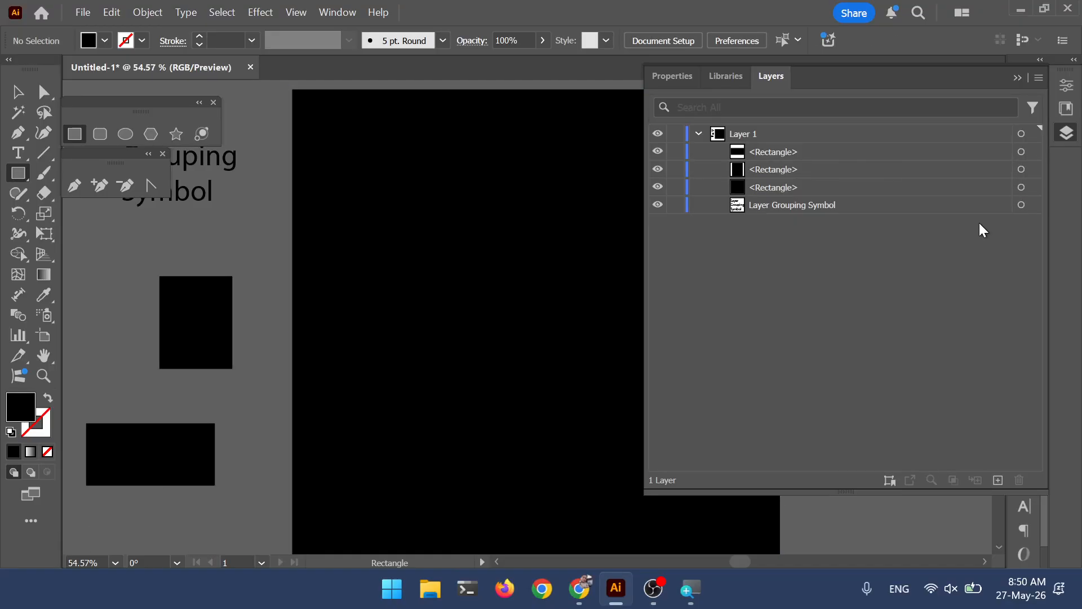
click(1061, 133)
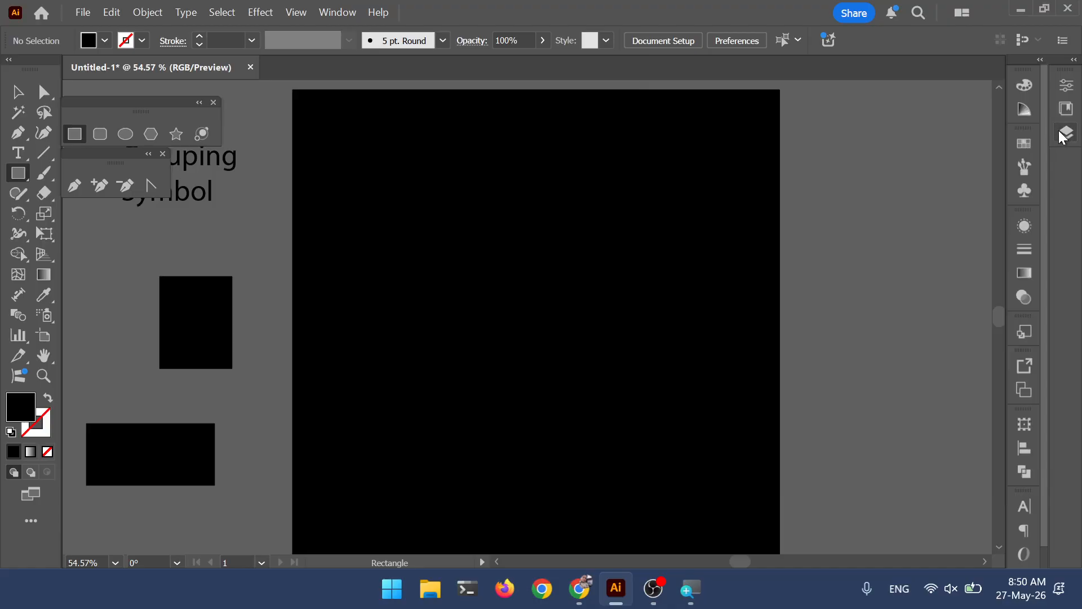
click(1061, 135)
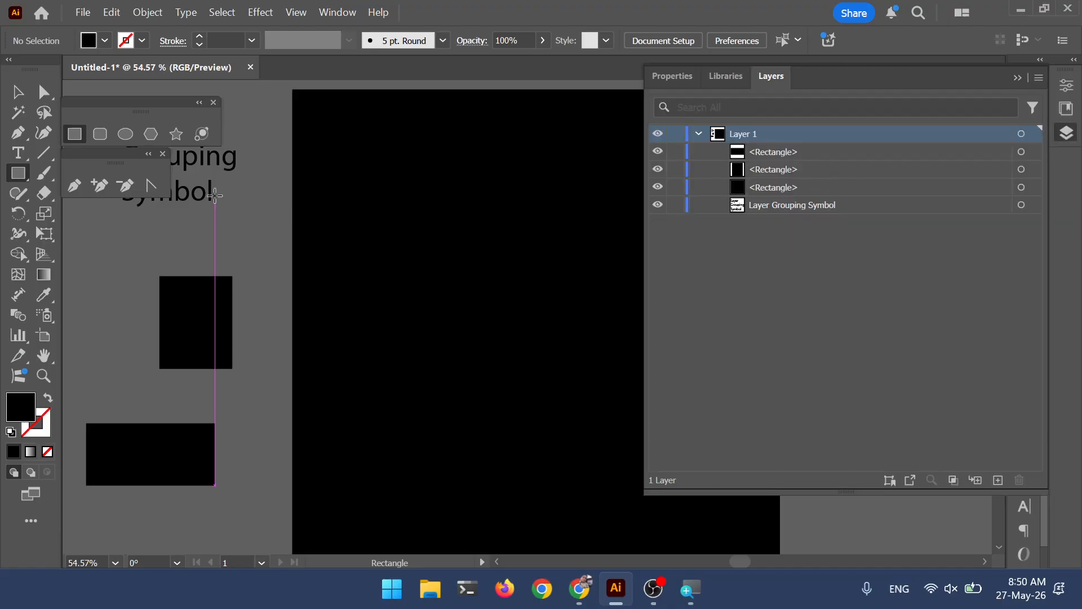
- Reposition the "Layer Grouping Symbol" text in the space beside the artboard, above the upright rectangle
click(18, 92)
drag(192, 202, 252, 223)
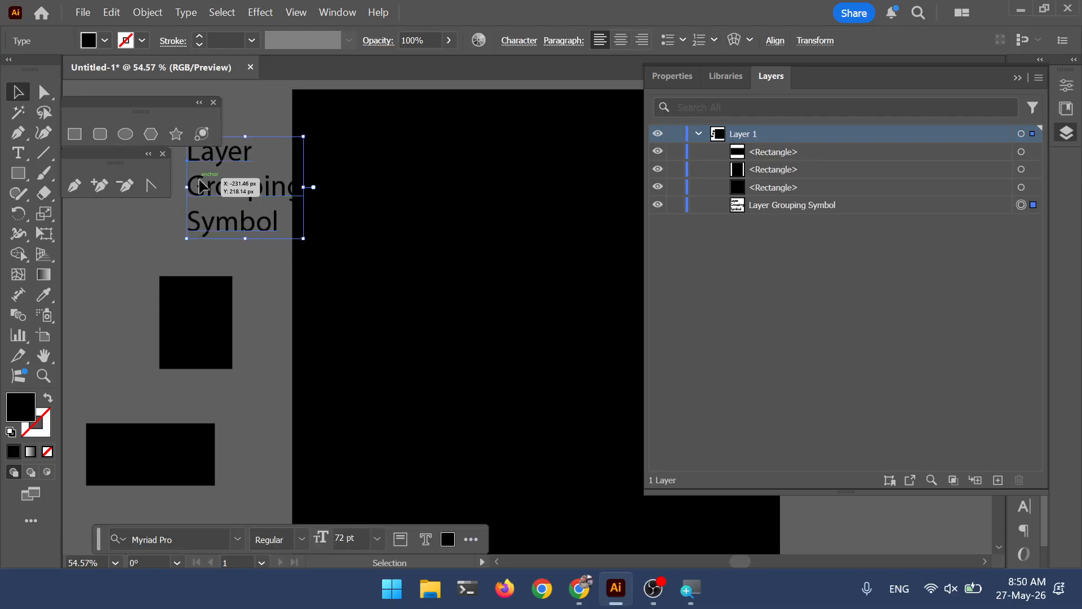
double_click(201, 185)
double_click(201, 186)
click(17, 92)
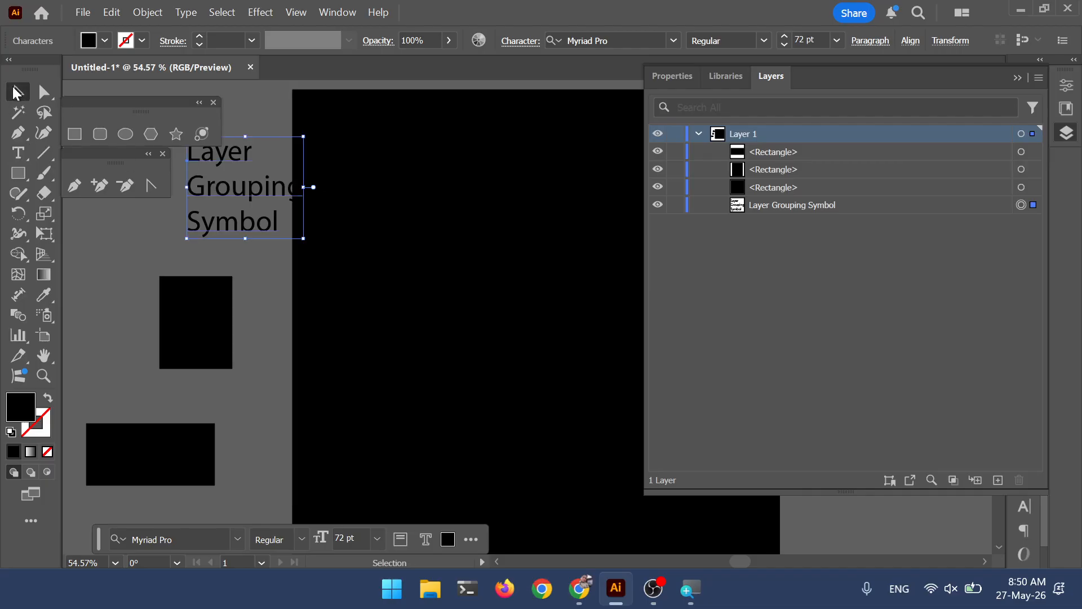
drag(223, 184, 187, 171)
- Delete the large, upright and wide rectangles, keeping only the text object
click(424, 272)
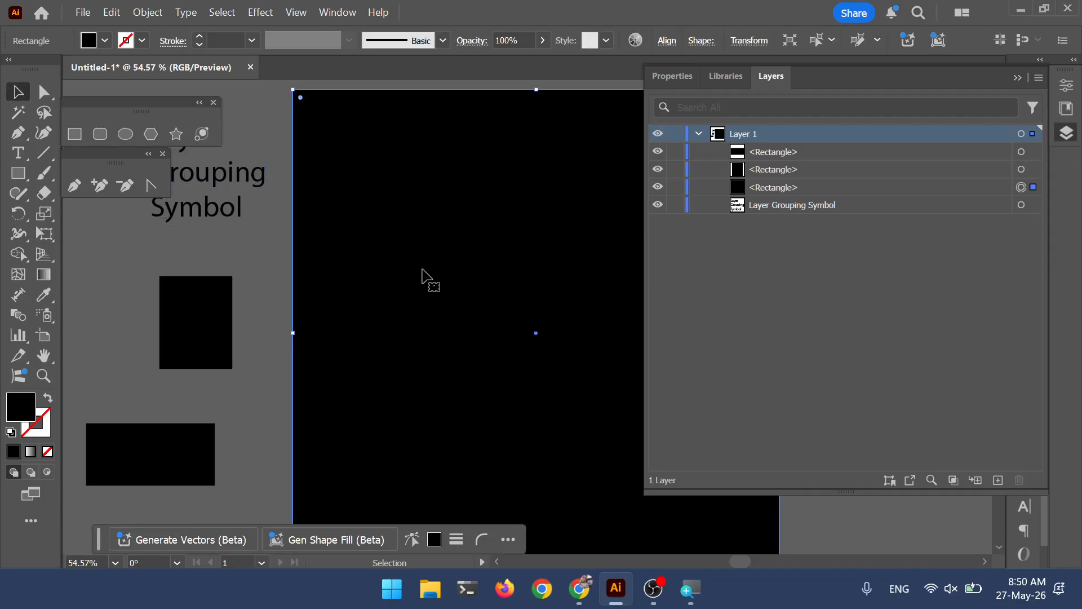
key(Delete)
click(183, 318)
key(Delete)
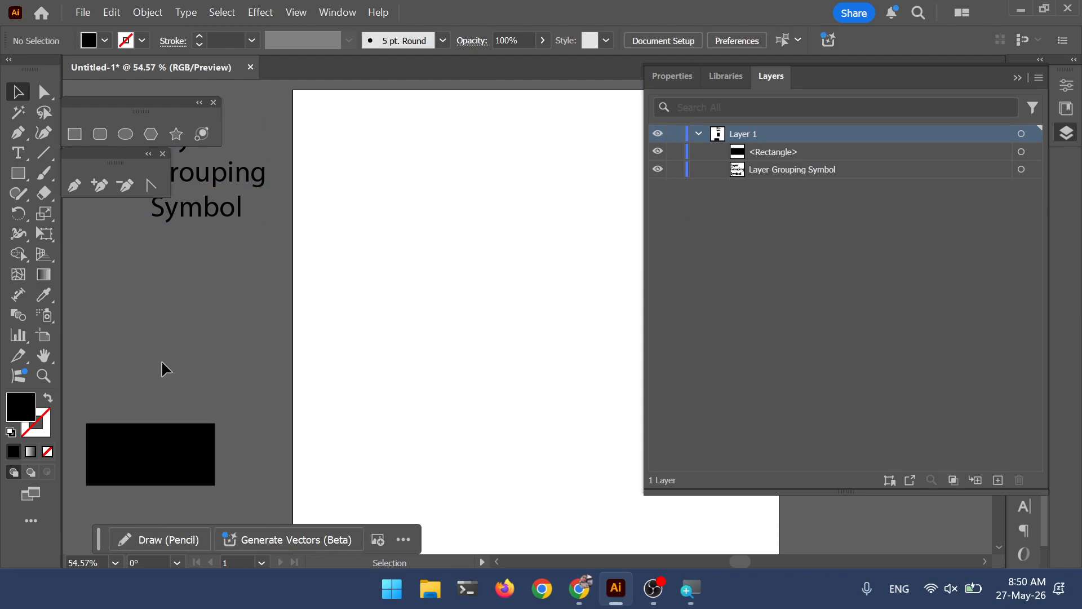
click(145, 458)
key(Delete)
- Draw a small, nearly square rectangle in the artboard's upper left area and an upright ellipse of similar size below it
key(m)
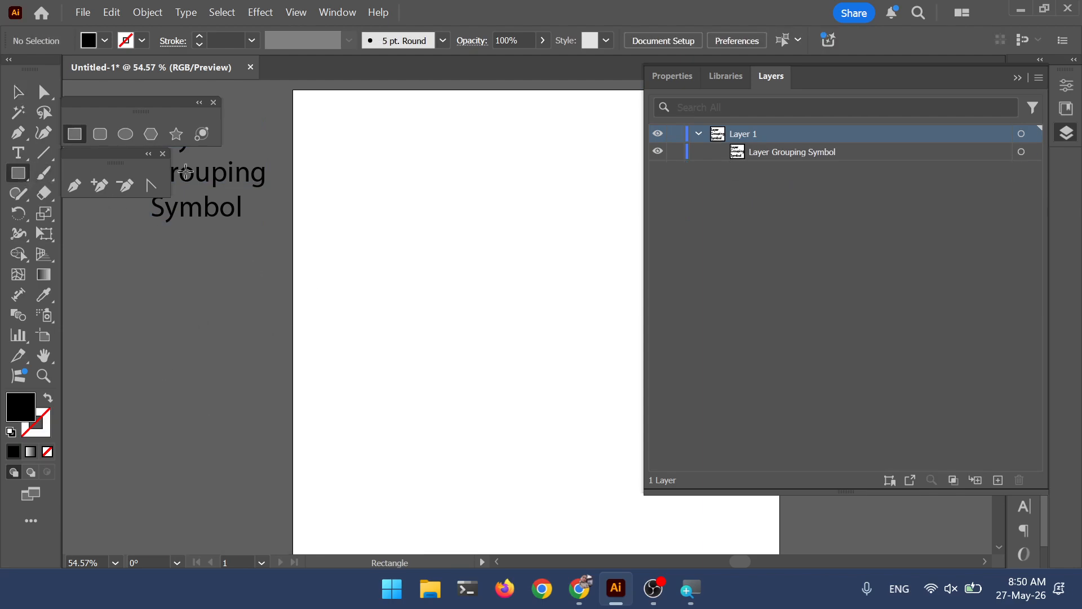
drag(345, 158, 428, 248)
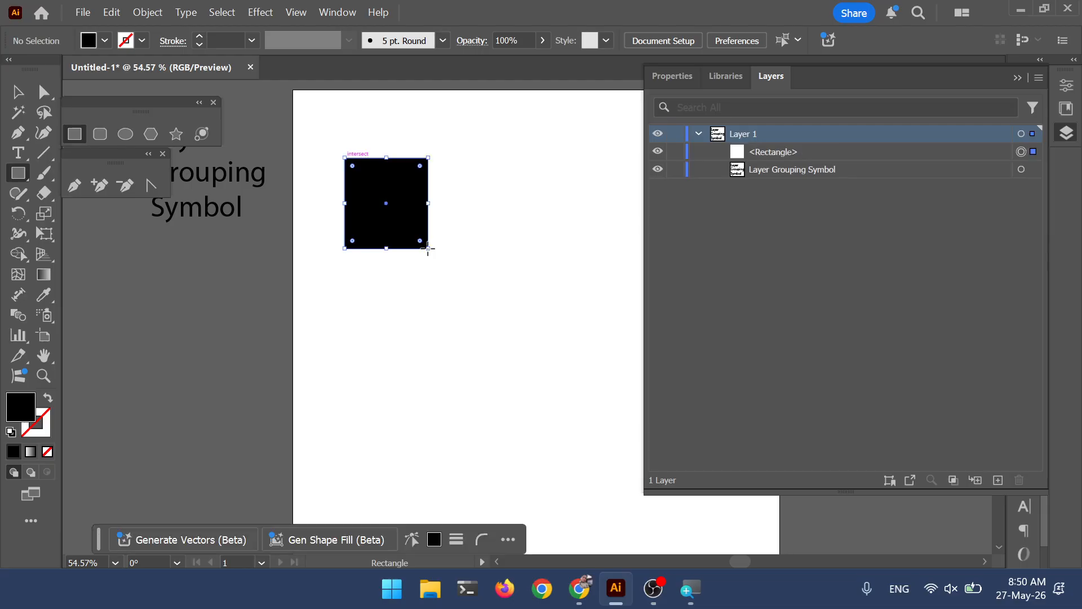
click(120, 138)
drag(350, 314, 428, 409)
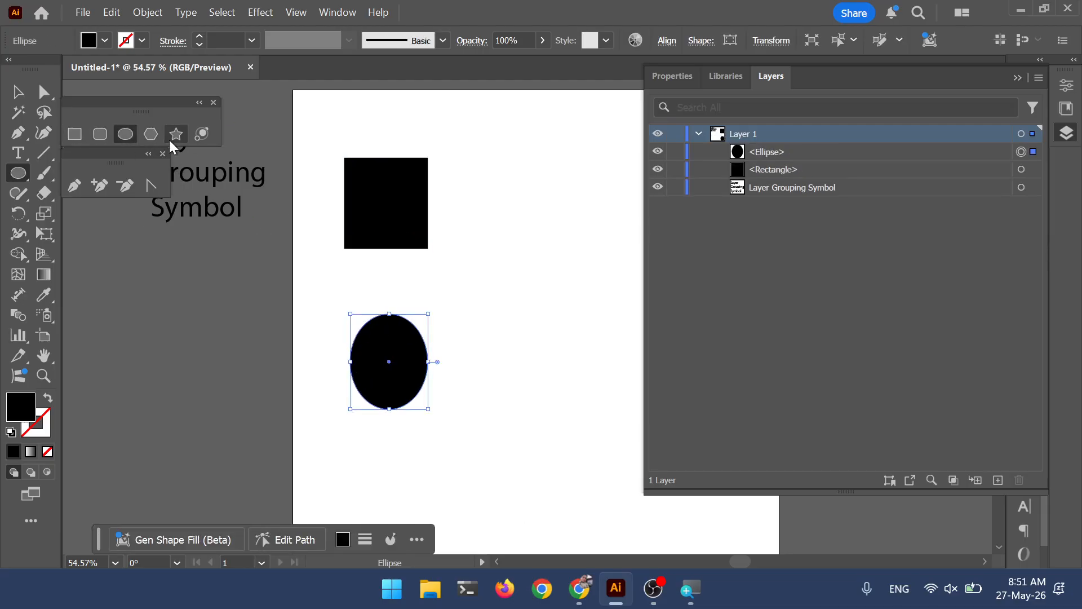
- Draw a five-pointed star and move it clear of the square, to the right of the square and the ellipse
click(176, 133)
drag(505, 216, 566, 280)
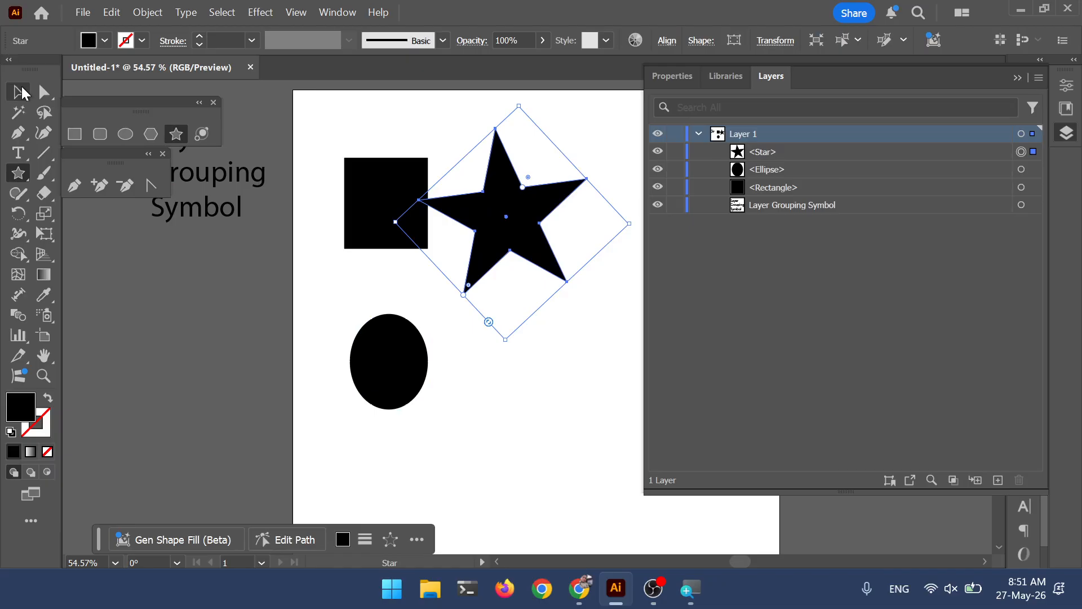
click(19, 92)
drag(510, 252, 540, 310)
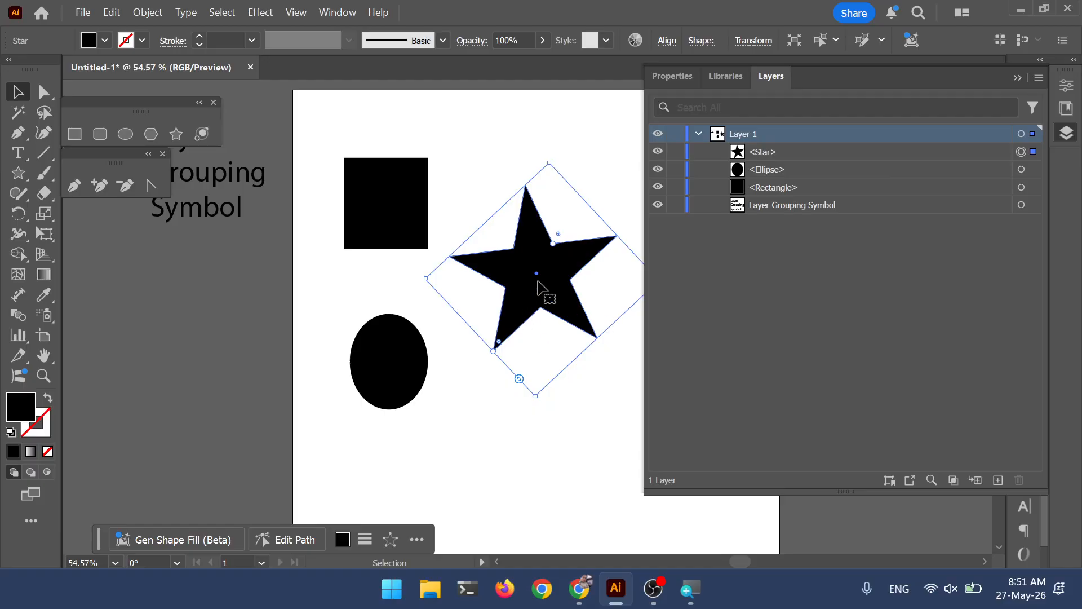
mouse_move(537, 288)
mouse_down()
mouse_move(568, 313)
mouse_move(547, 300)
mouse_up()
- Select the ellipse and the star alternately on the artboard, and clear the selection
click(423, 361)
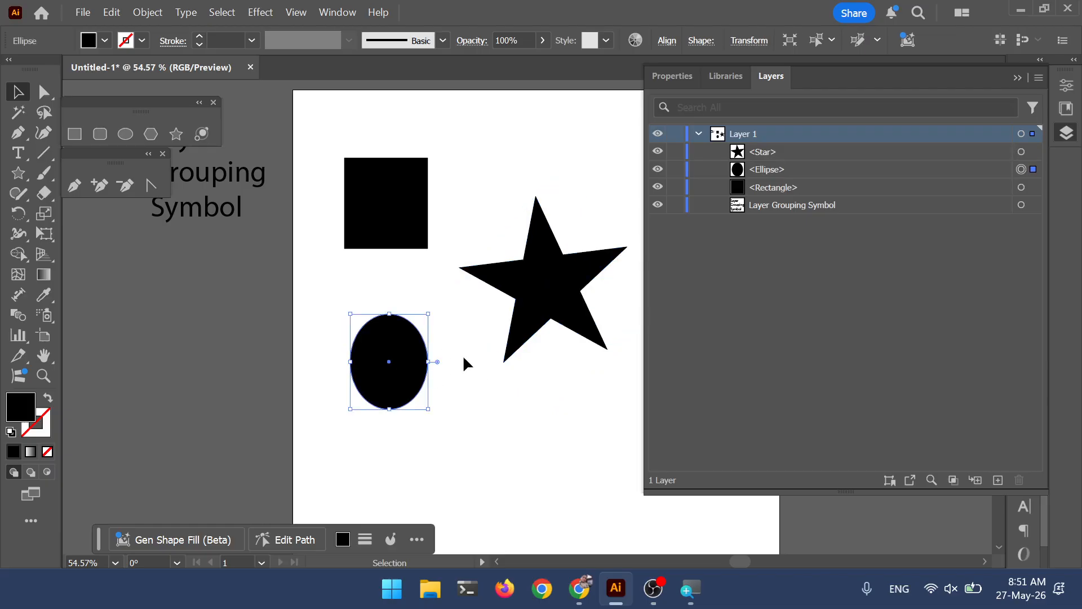
click(555, 313)
click(392, 366)
click(553, 318)
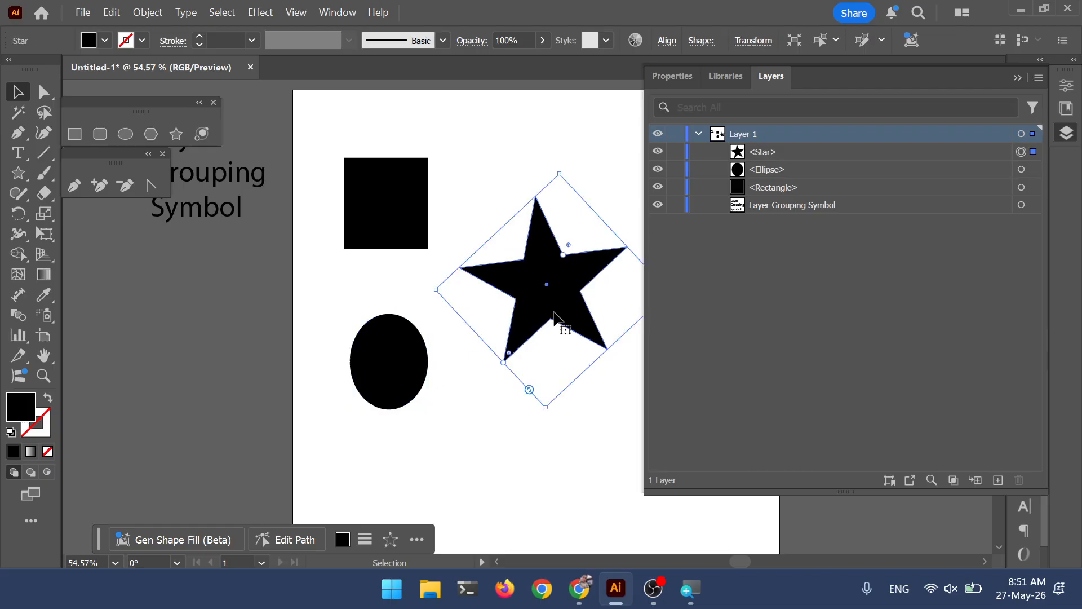
click(553, 435)
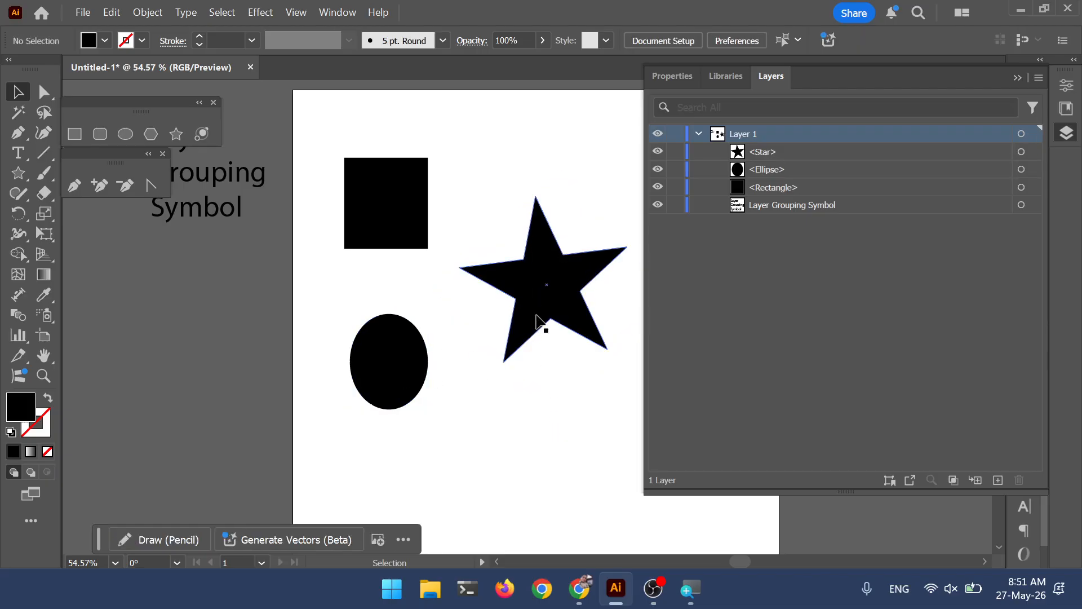
- Move the ellipse slightly right and down, and place the star just beside it with the layer list hidden
drag(538, 322, 689, 281)
click(1066, 133)
mouse_move(418, 367)
mouse_down()
mouse_move(571, 408)
mouse_move(532, 364)
mouse_move(438, 372)
mouse_up()
drag(643, 290, 530, 359)
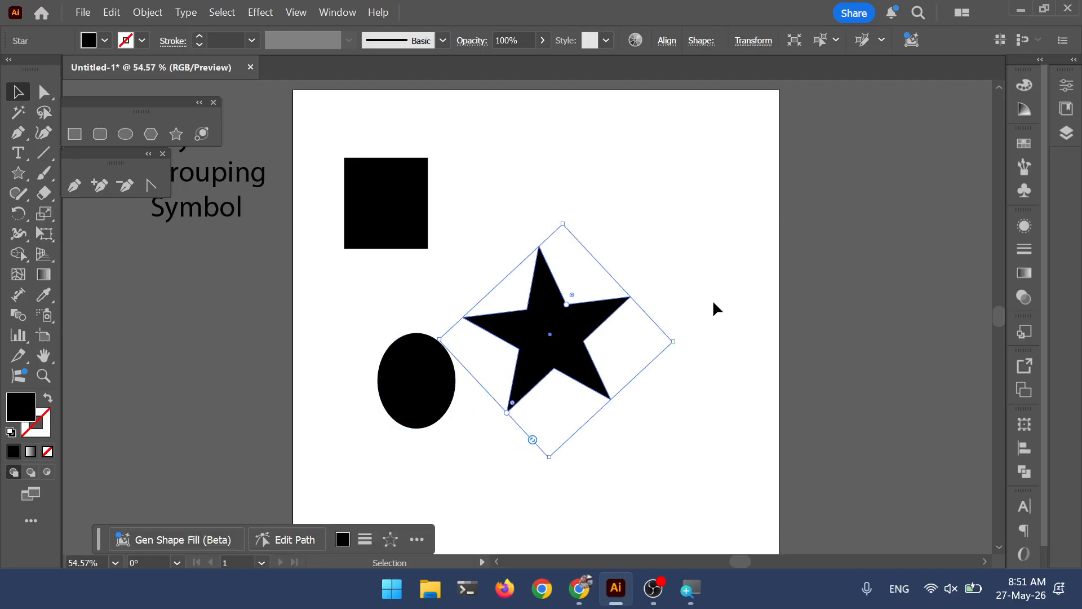
click(715, 308)
- Group the star with the ellipse using the layer list, and ungroup them again
click(574, 321)
click(1064, 134)
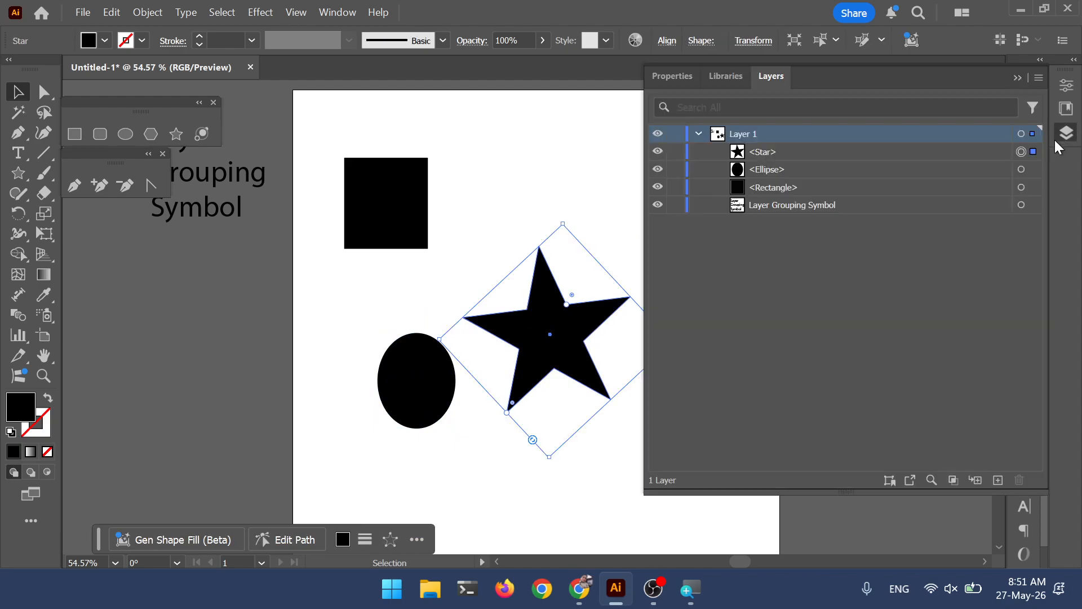
shift+click(1023, 171)
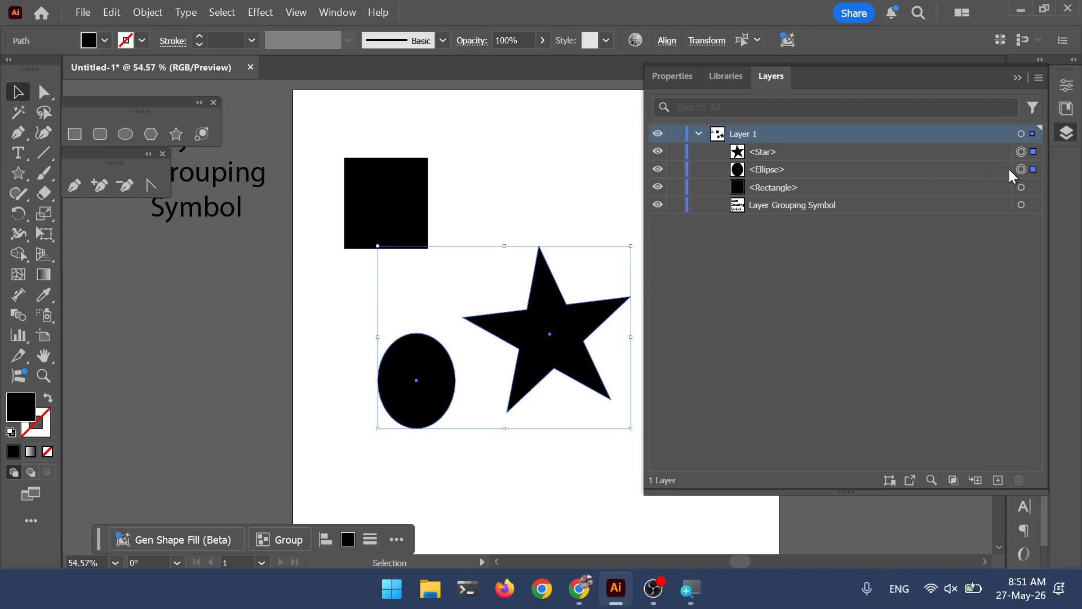
key(ctrl+g)
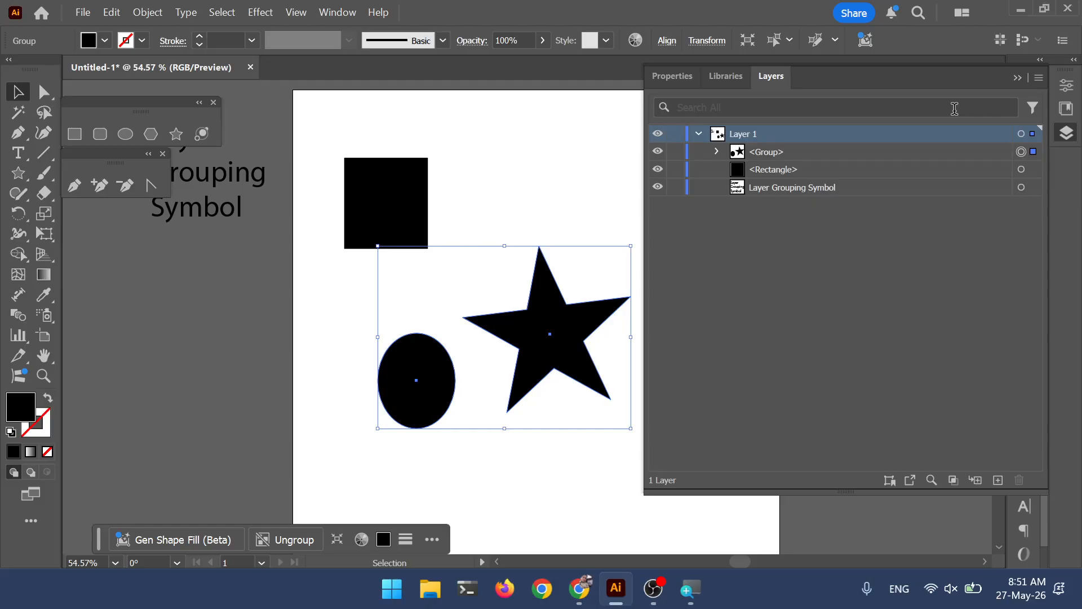
click(763, 153)
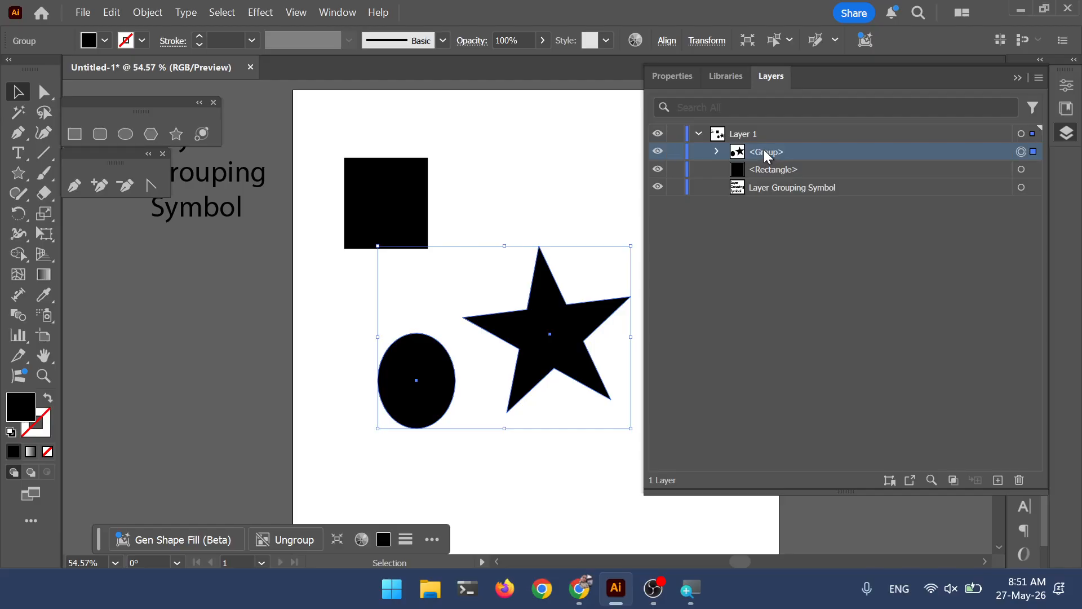
key(ctrl+shift+g)
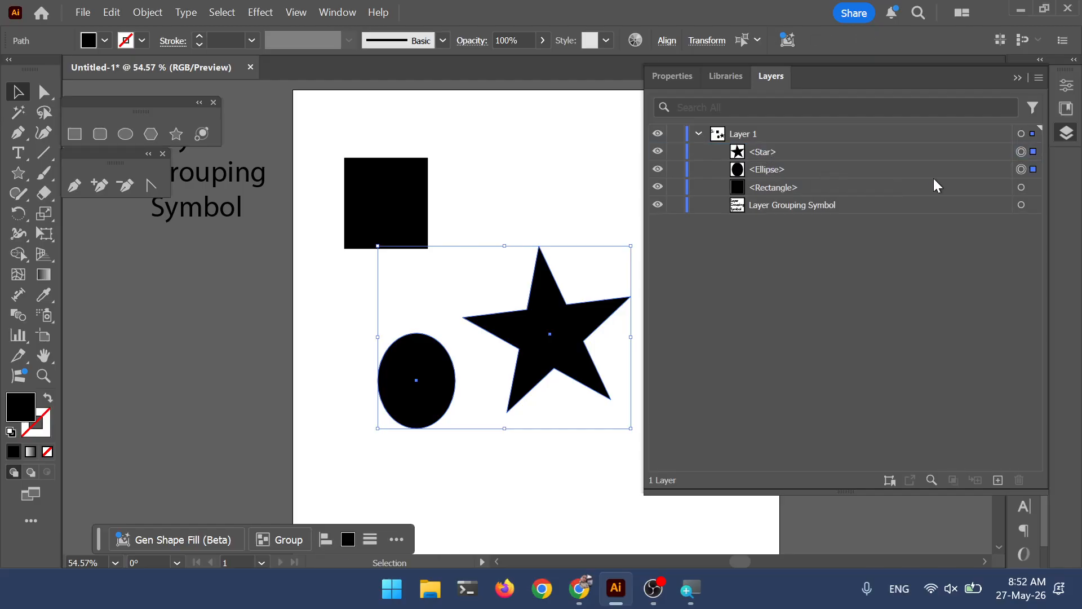
- Select the star and the ellipse together through their layer targets and group them
click(1021, 151)
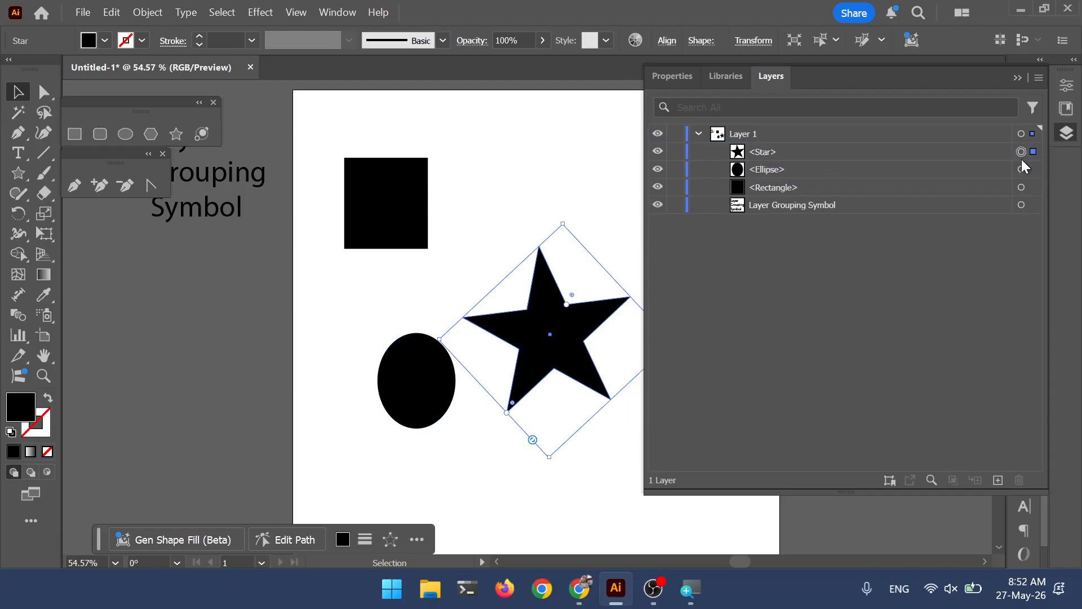
shift+click(1022, 170)
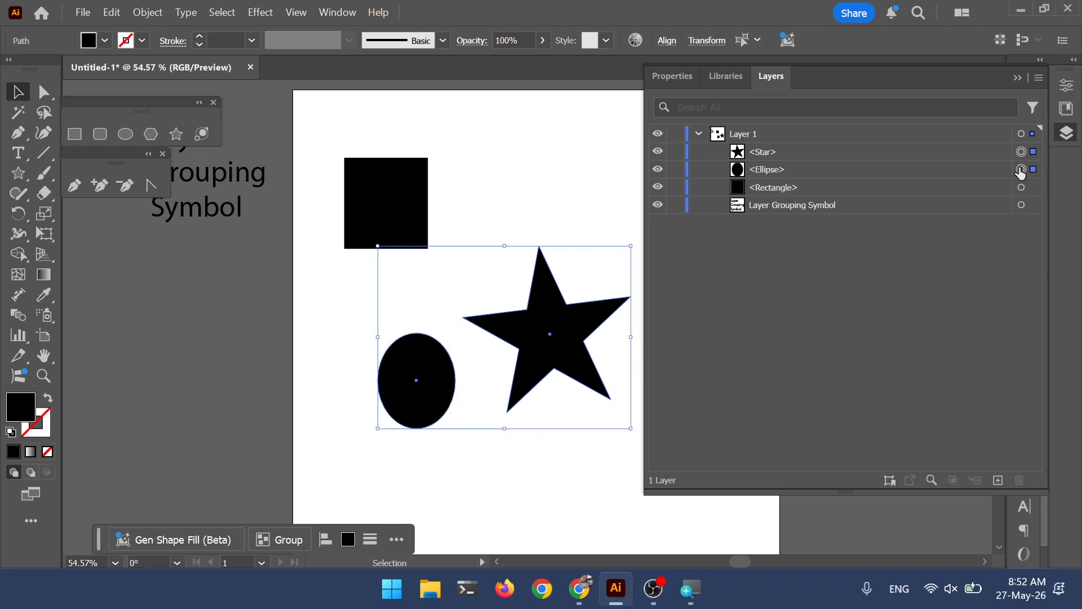
shift+click(1021, 170)
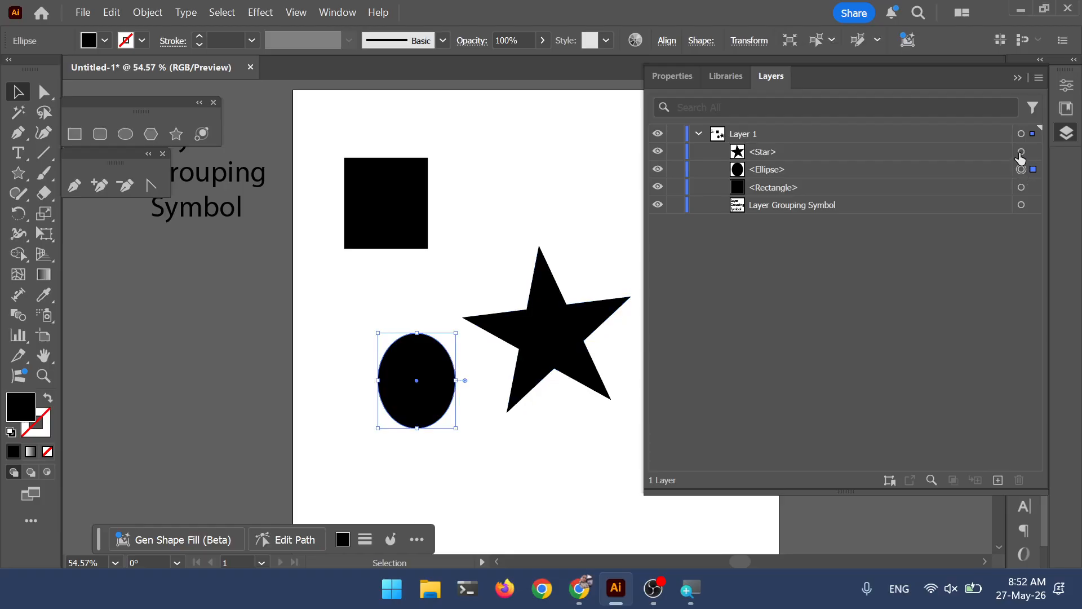
shift+click(1021, 170)
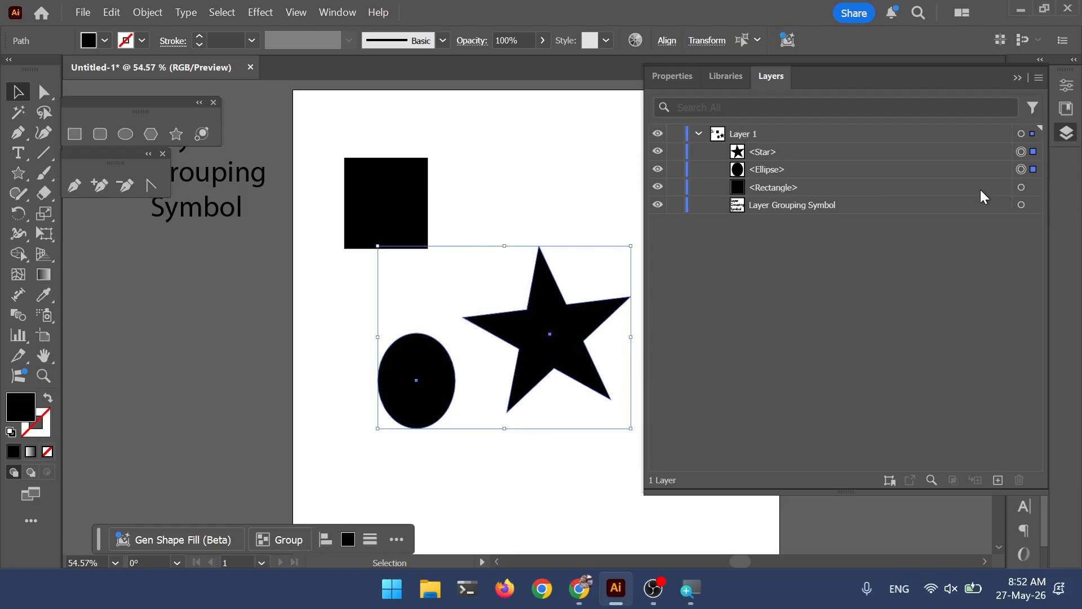
key(ctrl+g)
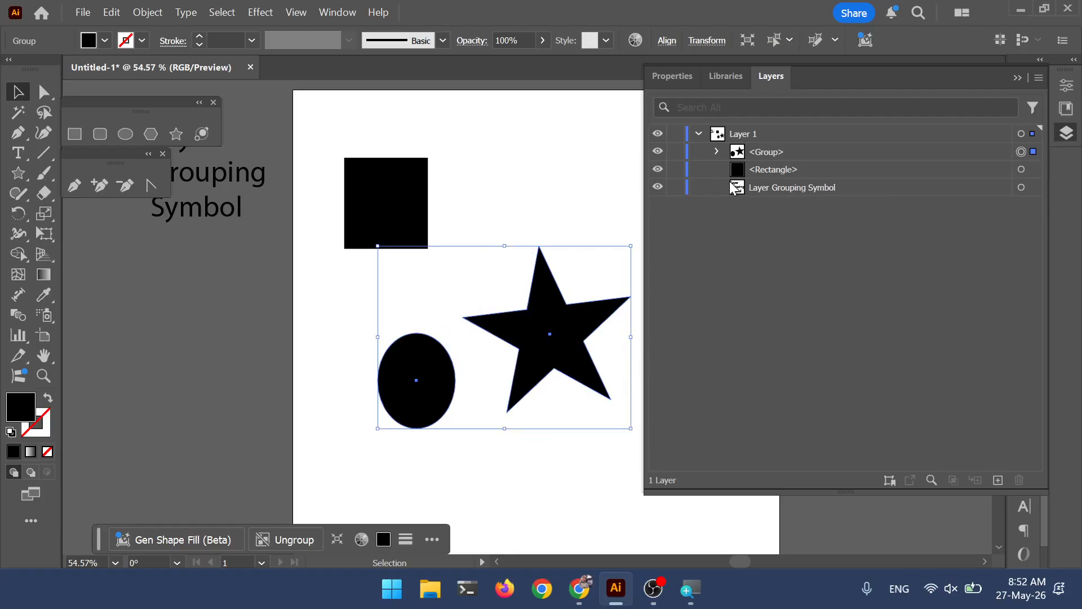
- Highlight the group and rectangle entries together in the layer list, and clear the highlighting
click(765, 154)
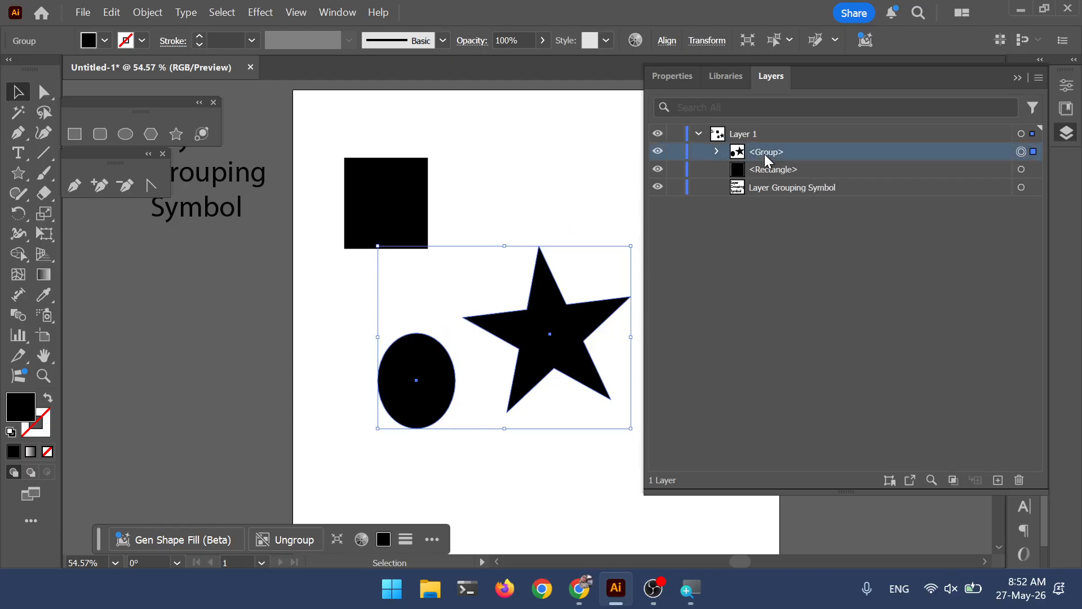
click(772, 170)
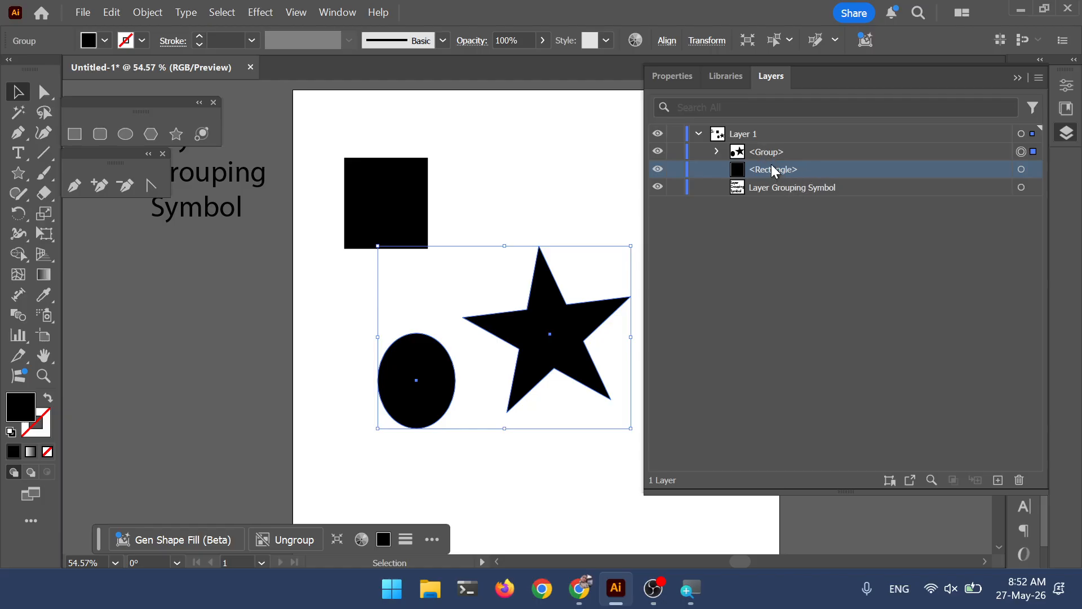
shift+click(772, 154)
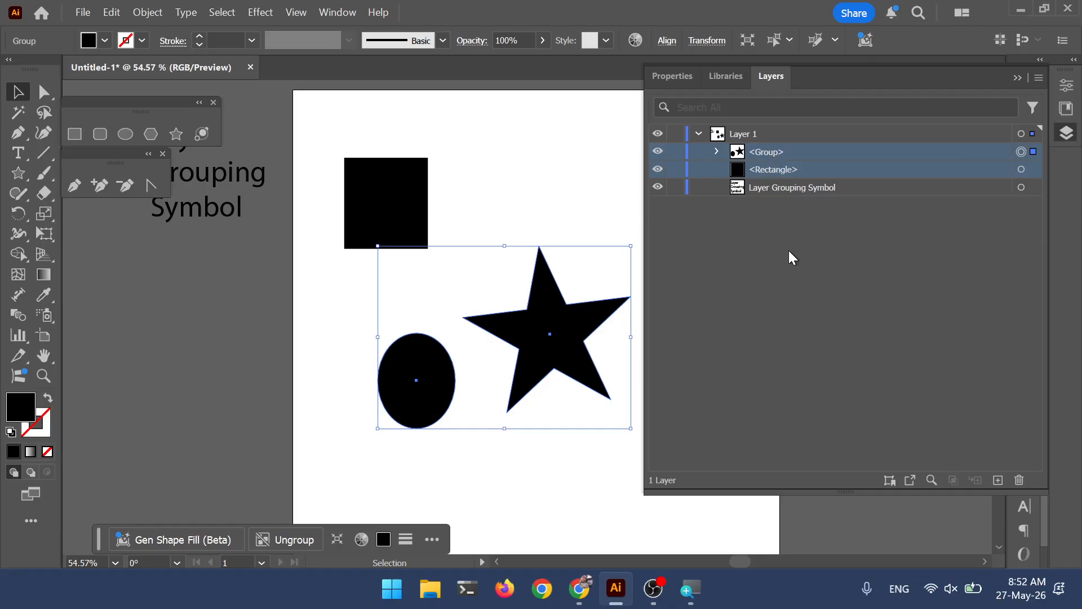
click(782, 235)
- Move the rectangle's layer entry into the group of the star and ellipse, and highlight the group's entry
click(775, 169)
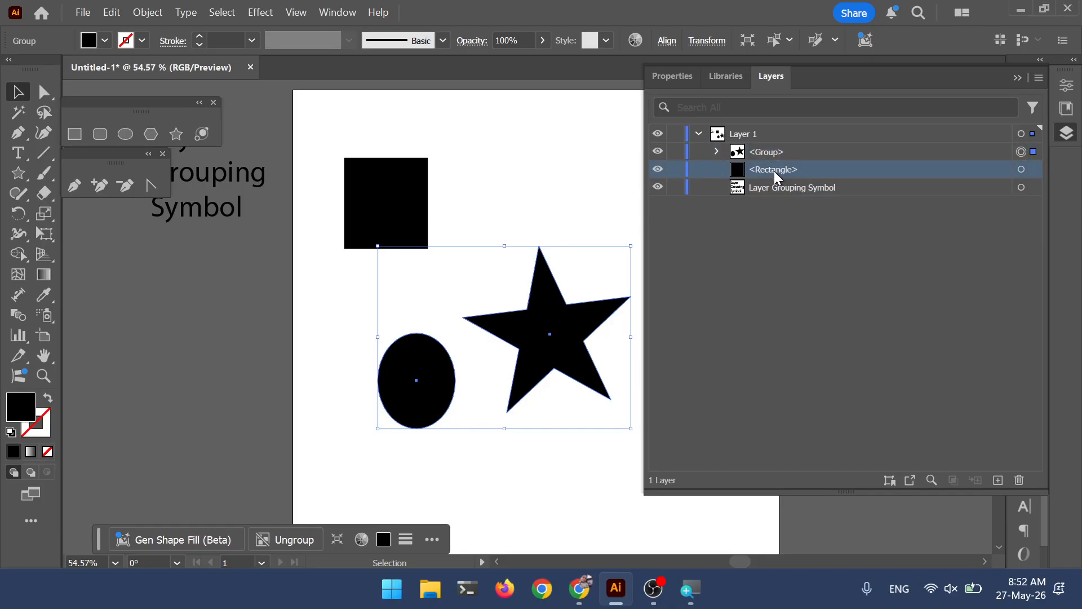
drag(774, 176, 778, 152)
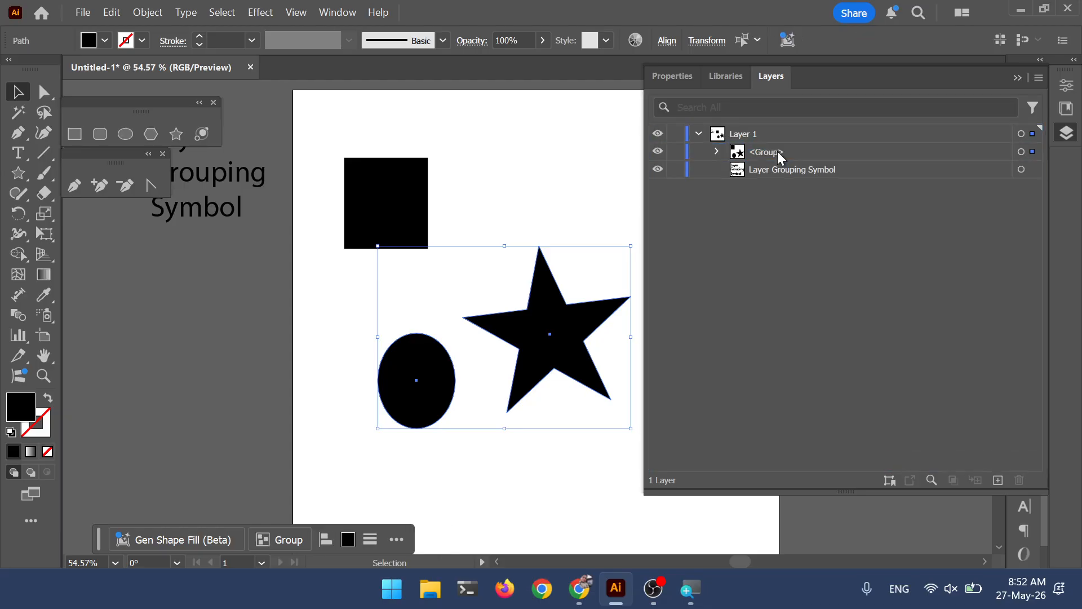
click(776, 152)
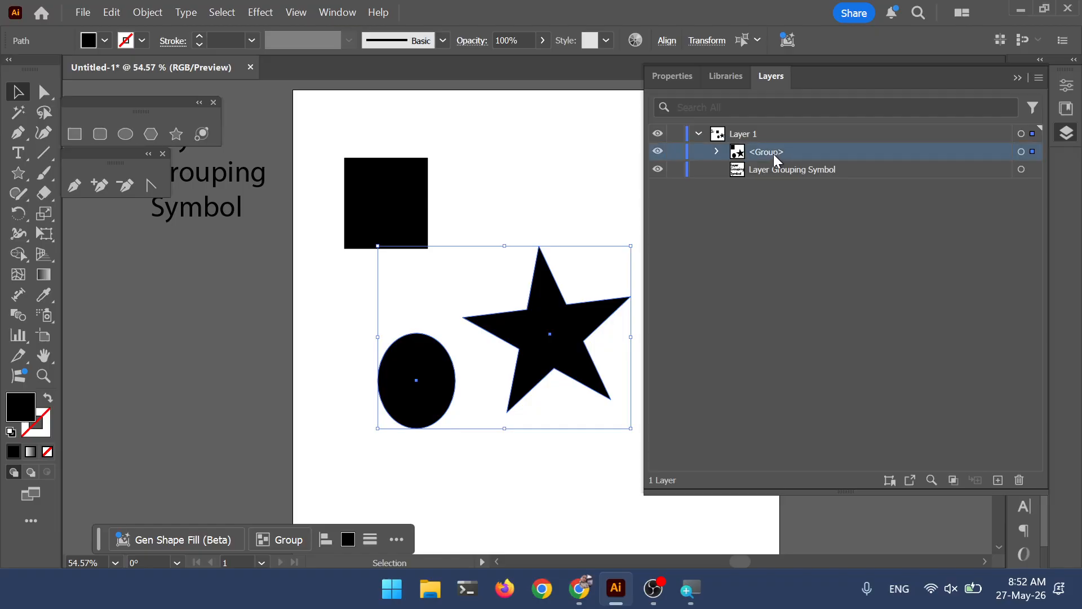
- Move the group of rectangle, star and ellipse on the canvas toward the artboard's upper-left corner
click(522, 161)
drag(417, 214, 414, 185)
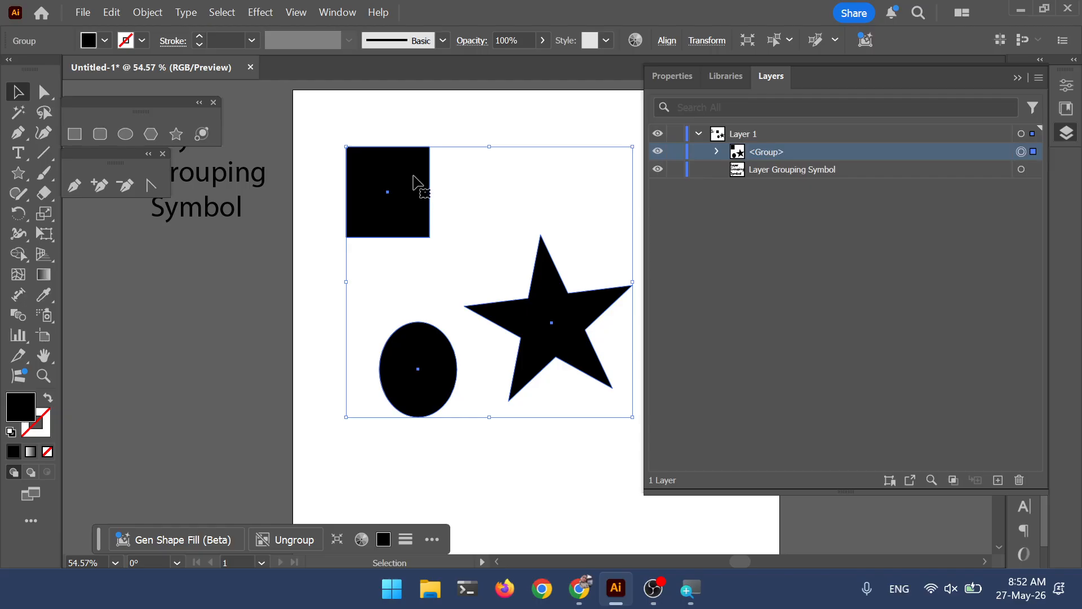
drag(411, 193, 419, 160)
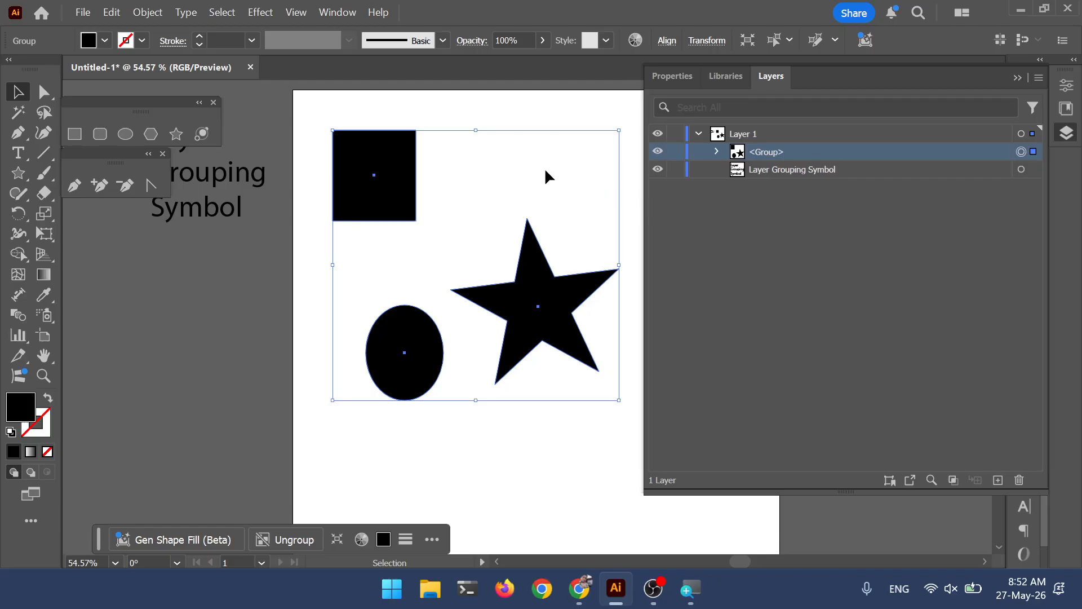
click(524, 164)
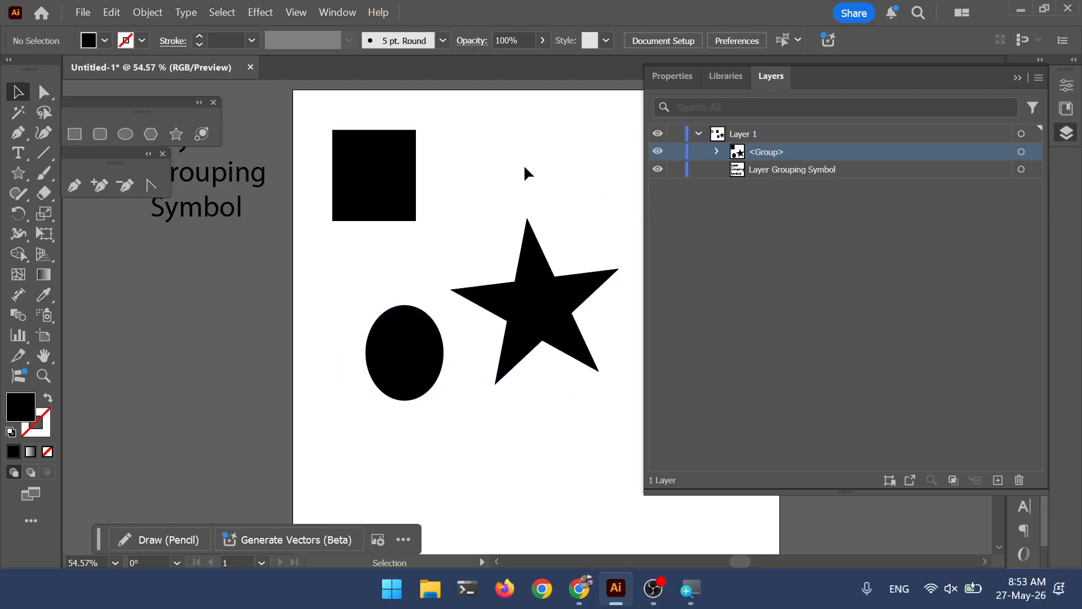
click(371, 176)
drag(406, 212, 385, 178)
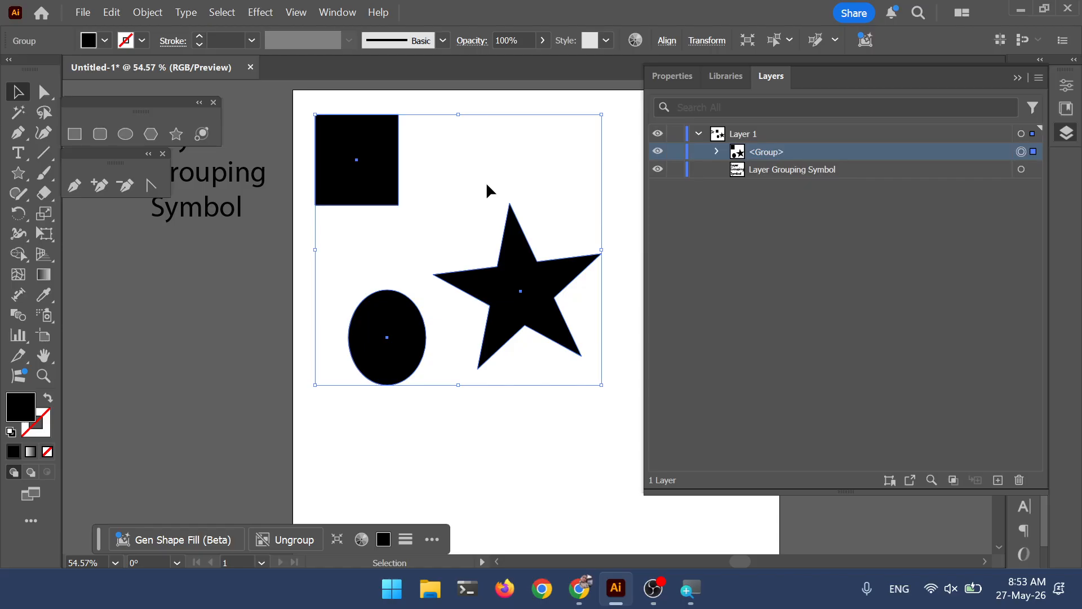
- Ungroup the rectangle, star and ellipse directly from the canvas
right_click(379, 163)
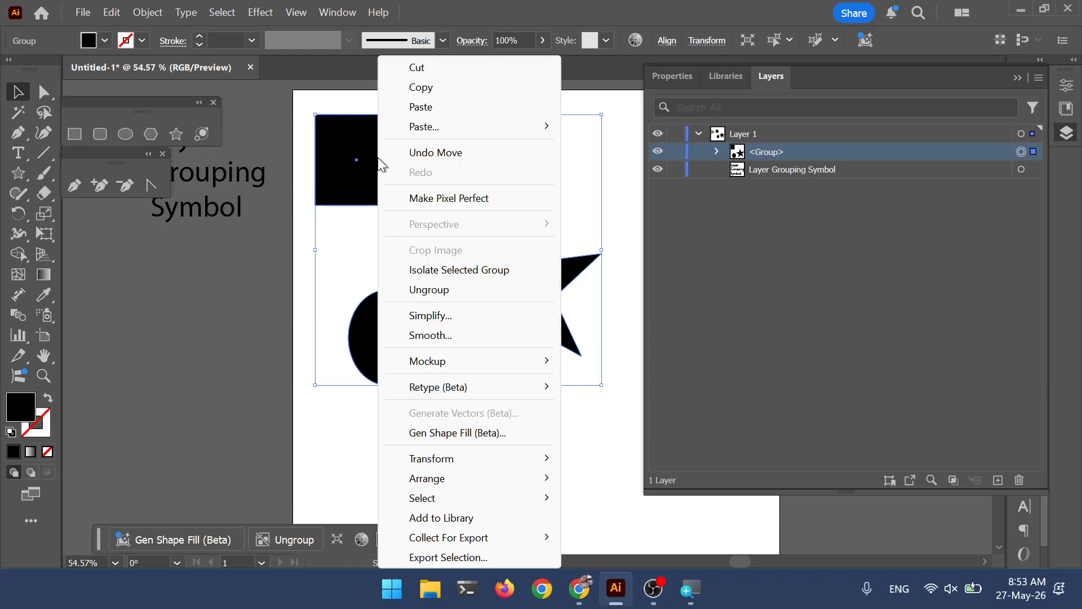
right_click(369, 171)
right_click(356, 170)
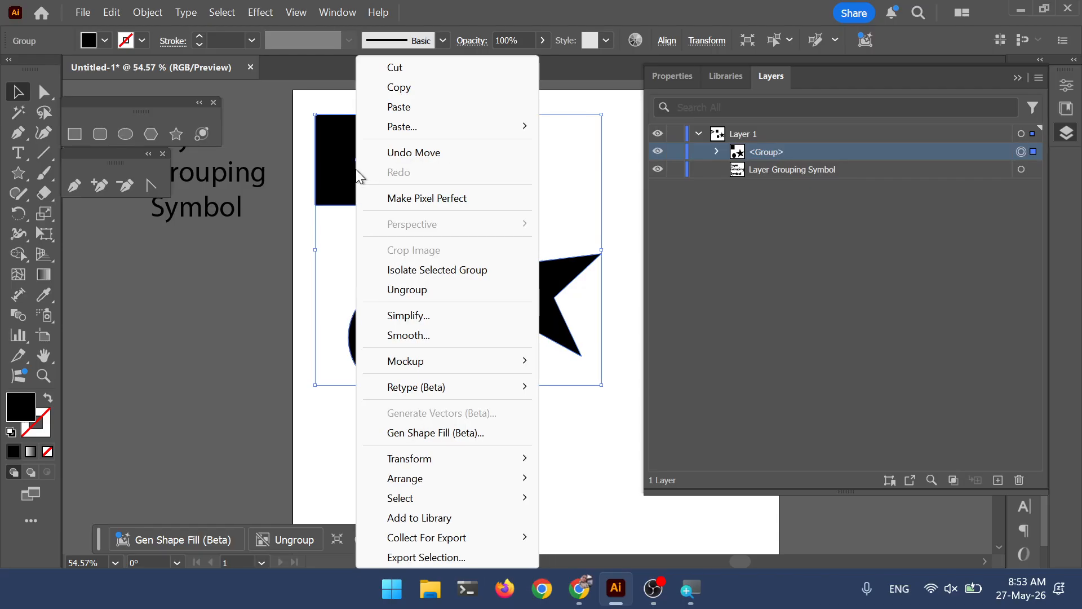
right_click(335, 174)
click(327, 174)
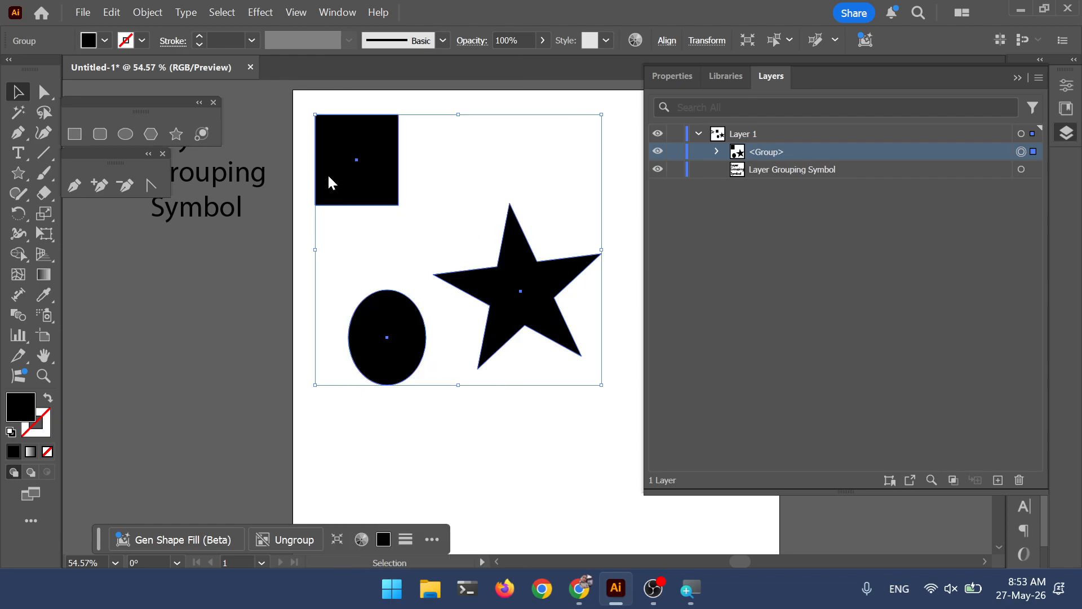
right_click(378, 177)
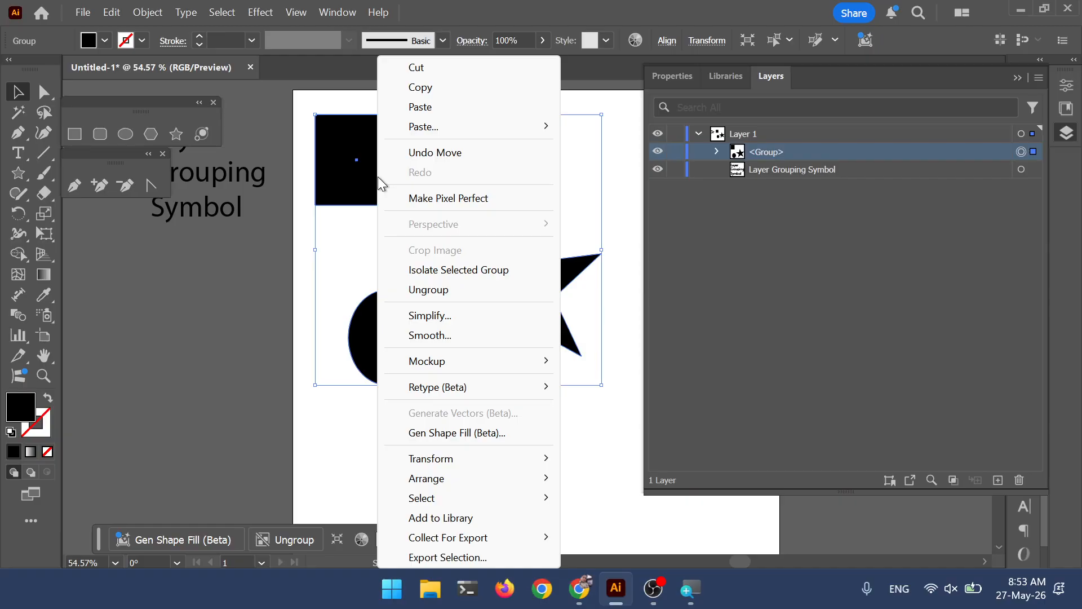
click(472, 296)
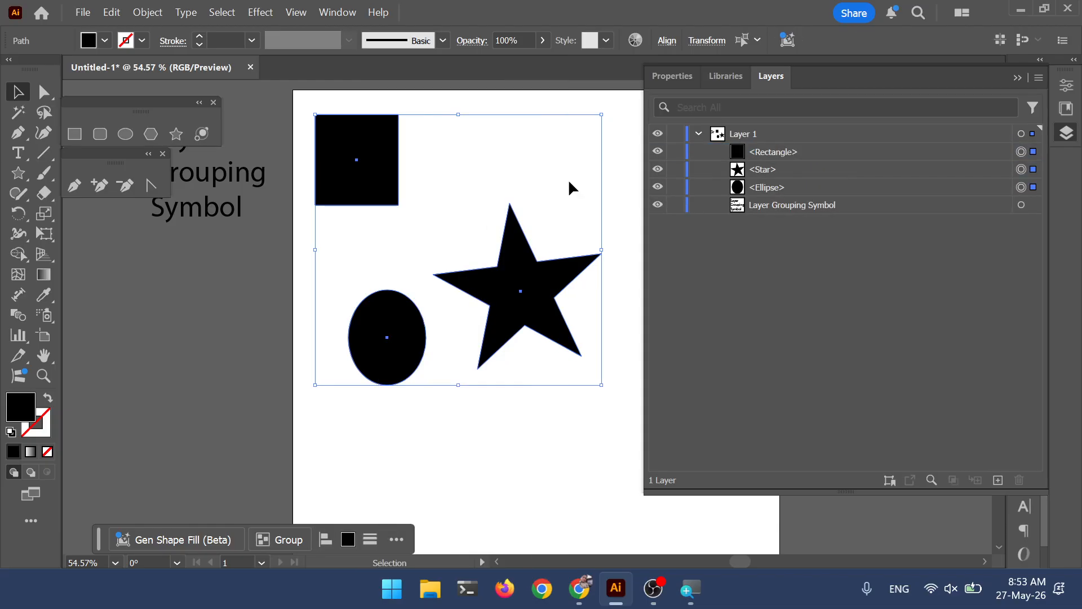
- Move the star and the rectangle individually on the artboard, placing the star beside the rectangle and above the ellipse's level
click(621, 179)
drag(553, 273, 614, 214)
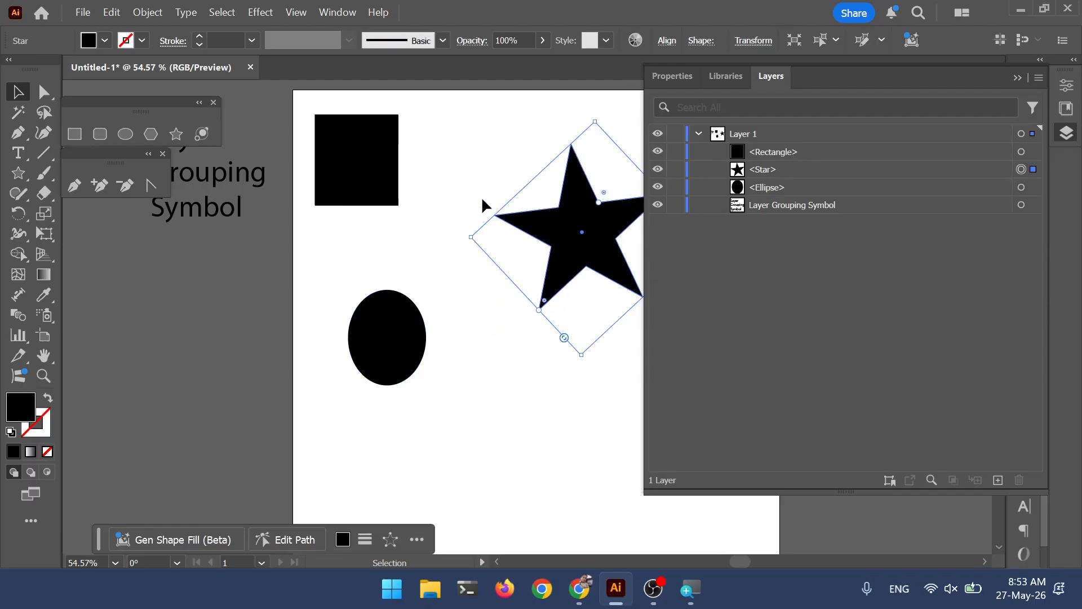
drag(358, 175, 354, 203)
drag(535, 229, 455, 248)
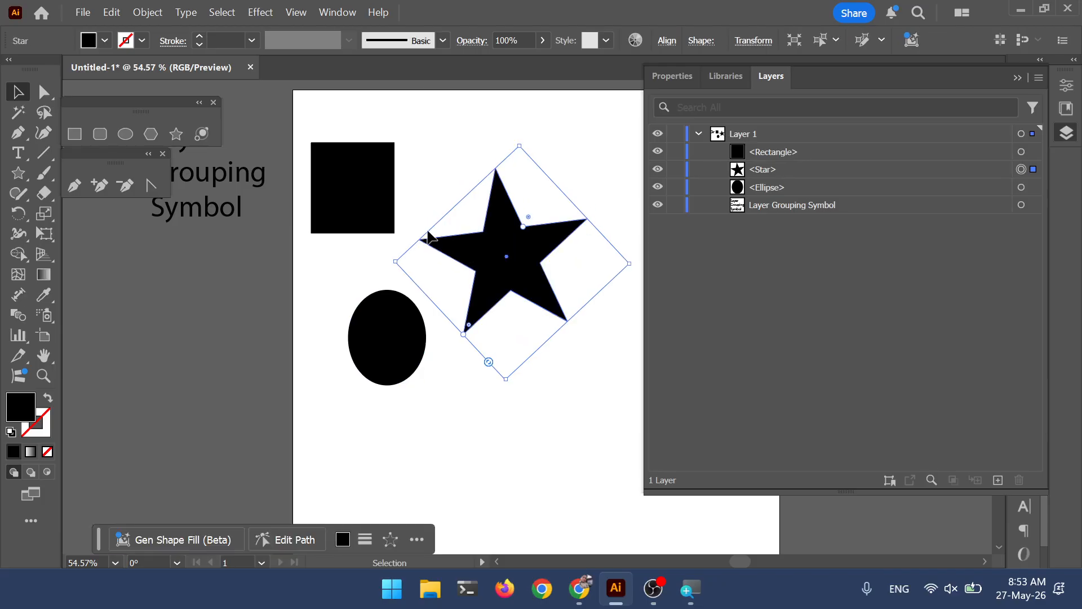
click(485, 201)
- Select the star, rectangle and ellipse together on the canvas and group them
click(510, 248)
shift+click(382, 225)
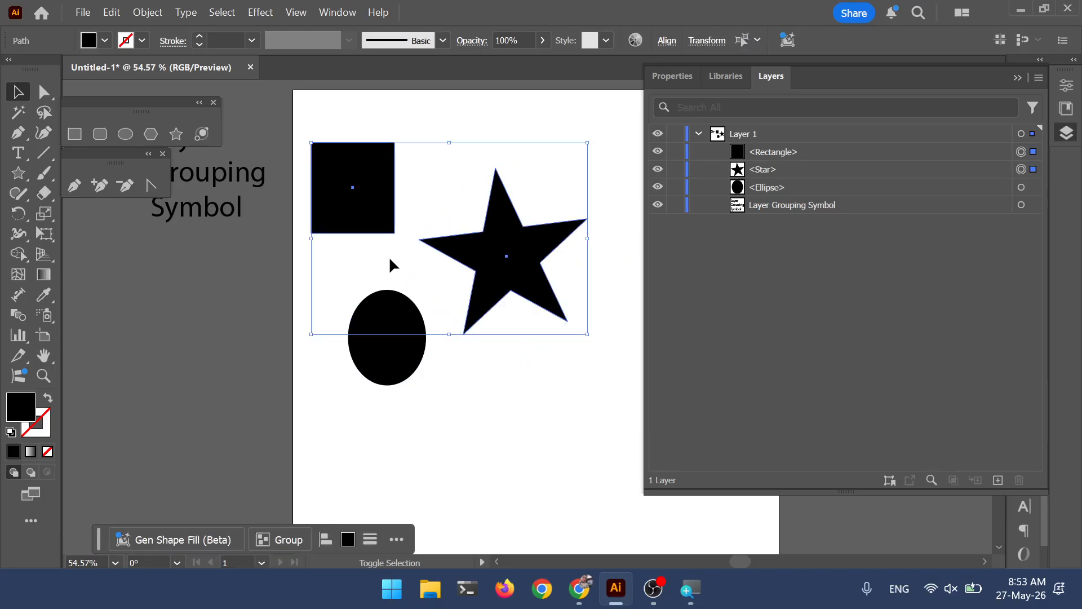
shift+click(400, 311)
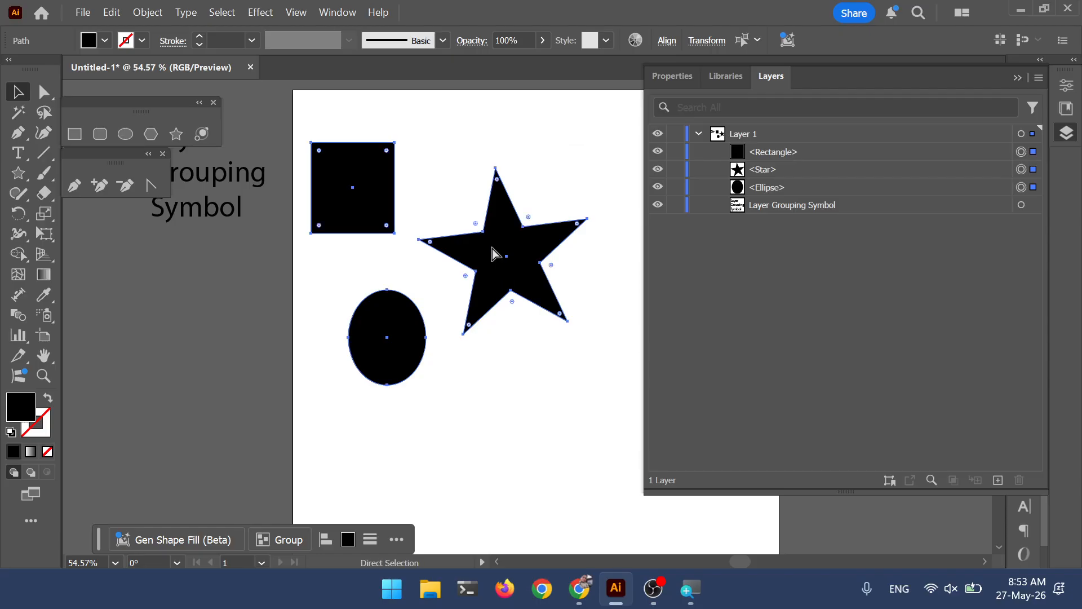
key(ctrl+g)
click(564, 118)
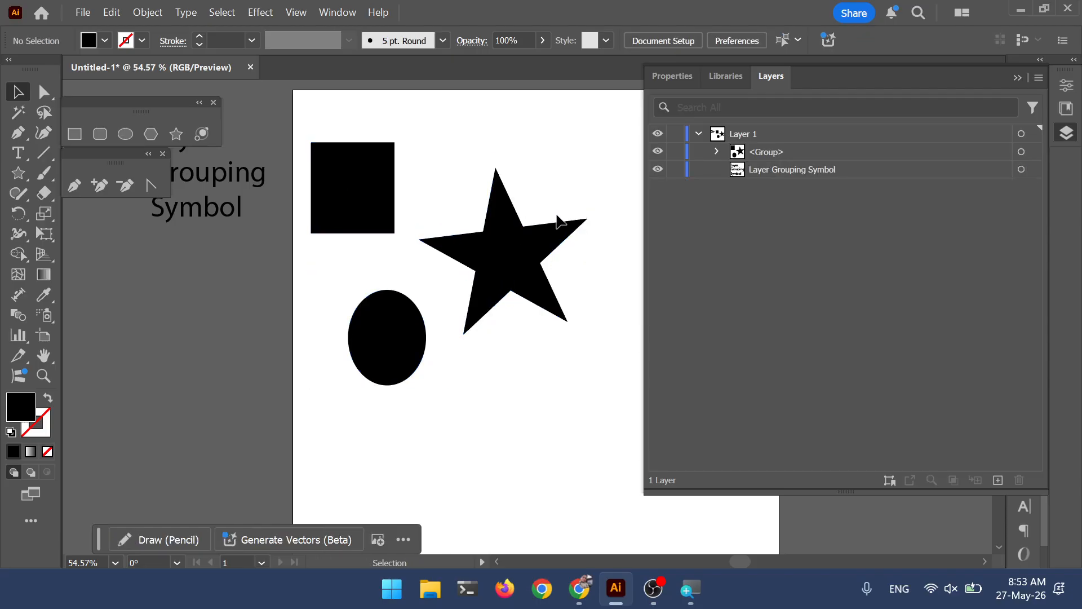
- Select the new group through its star and move the whole group slightly up the artboard
click(504, 200)
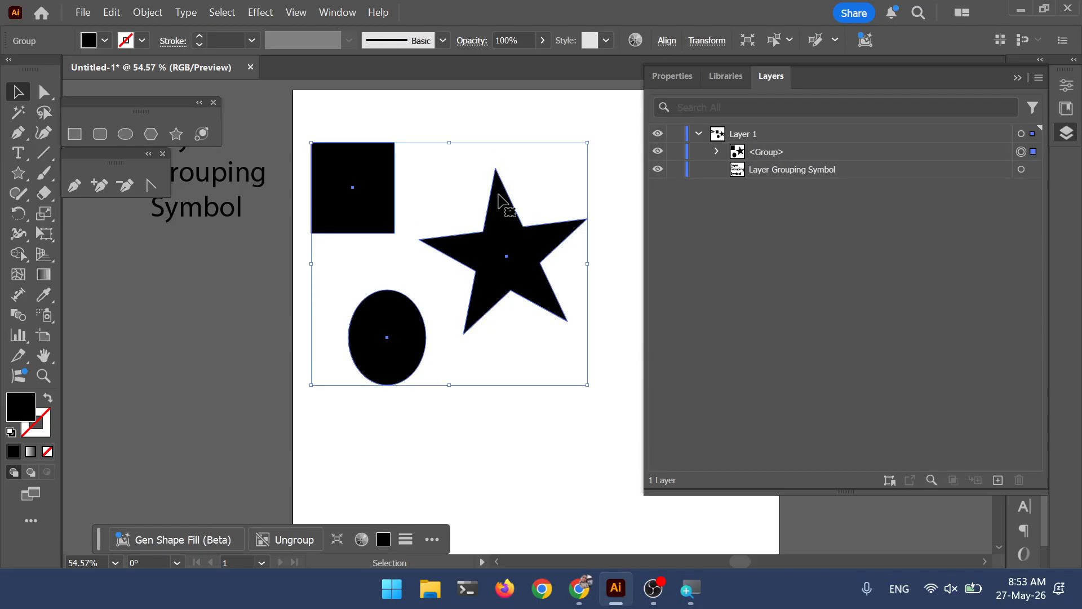
click(580, 162)
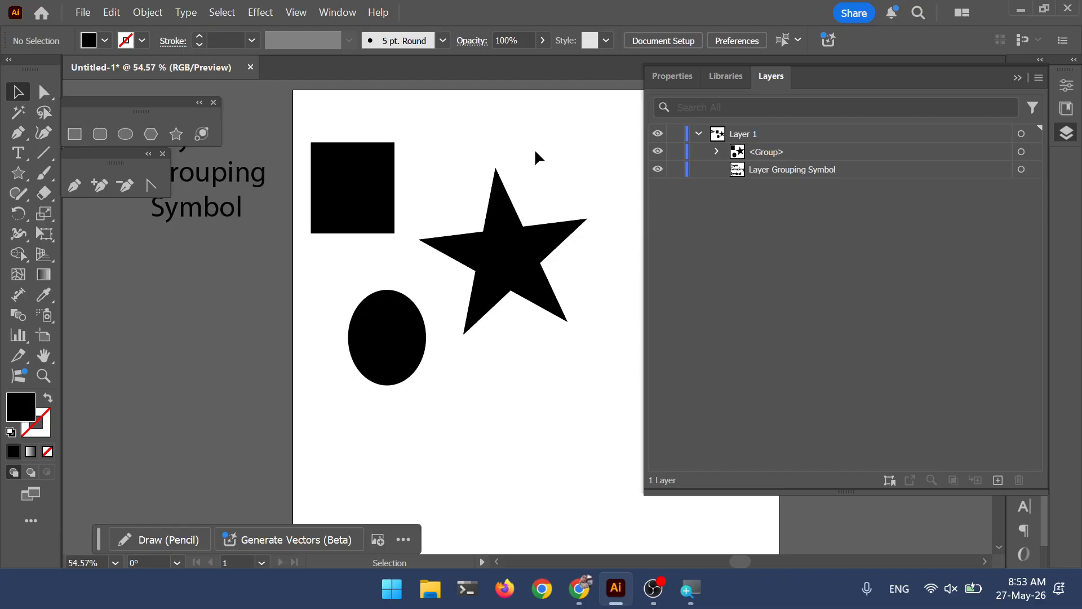
click(478, 259)
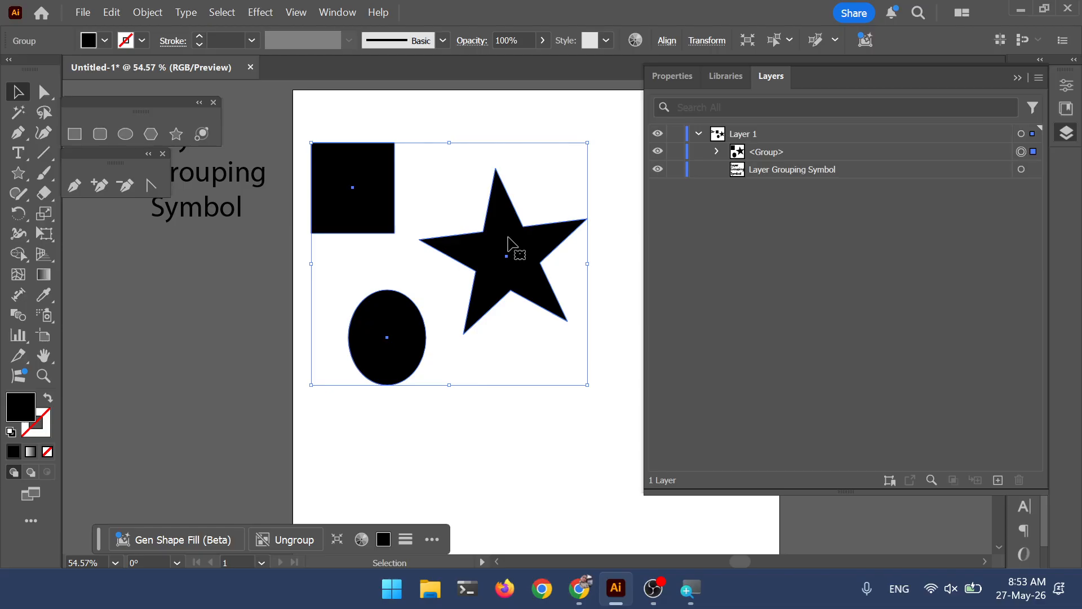
drag(368, 200, 415, 169)
- Expand the group's entry in the layer list and narrow the layer panel to uncover more of the artboard
click(757, 152)
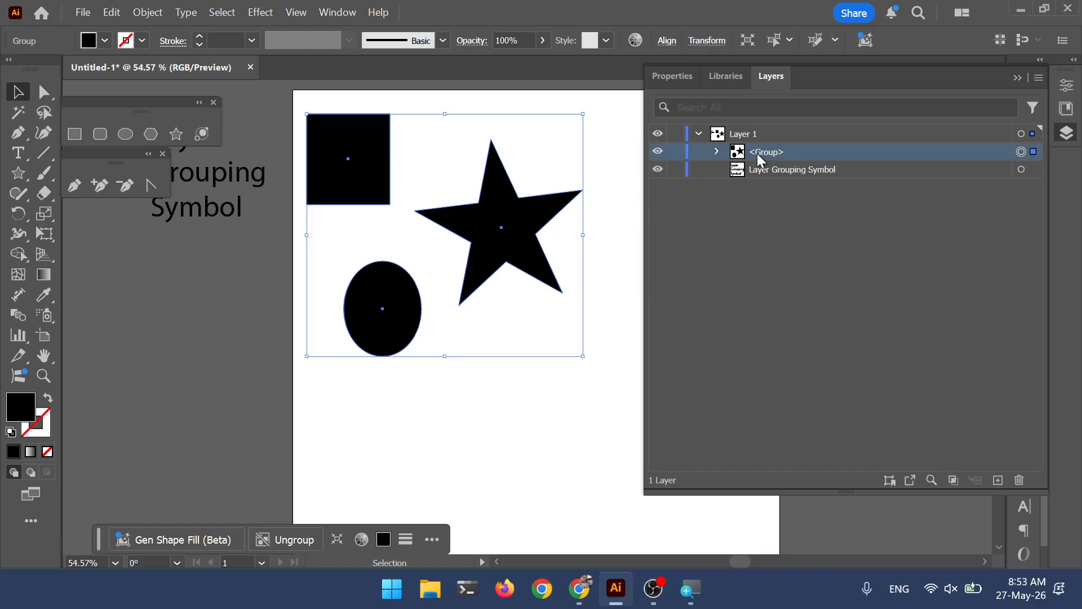
click(715, 150)
click(716, 151)
click(716, 151)
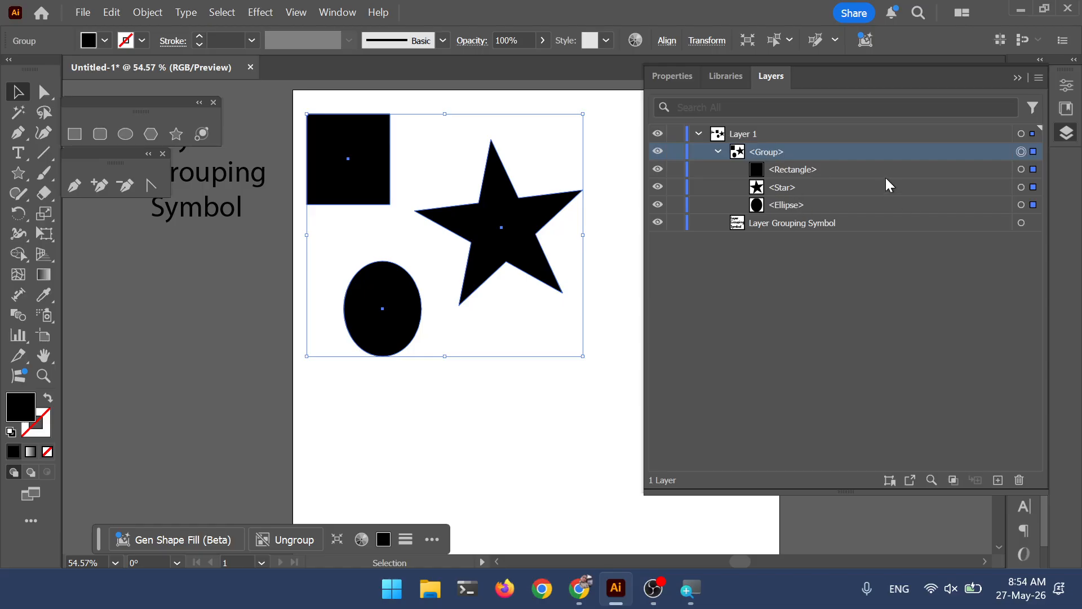
drag(642, 237, 762, 239)
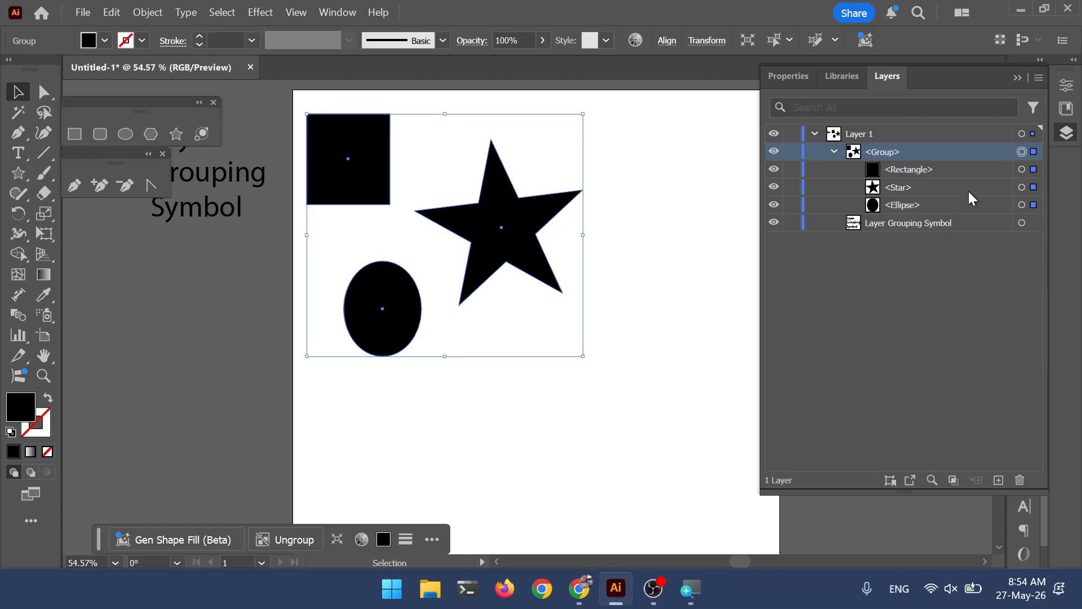
- Target only the star inside the group, move it away from the other two shapes, and fill it with red #F93838
click(1021, 187)
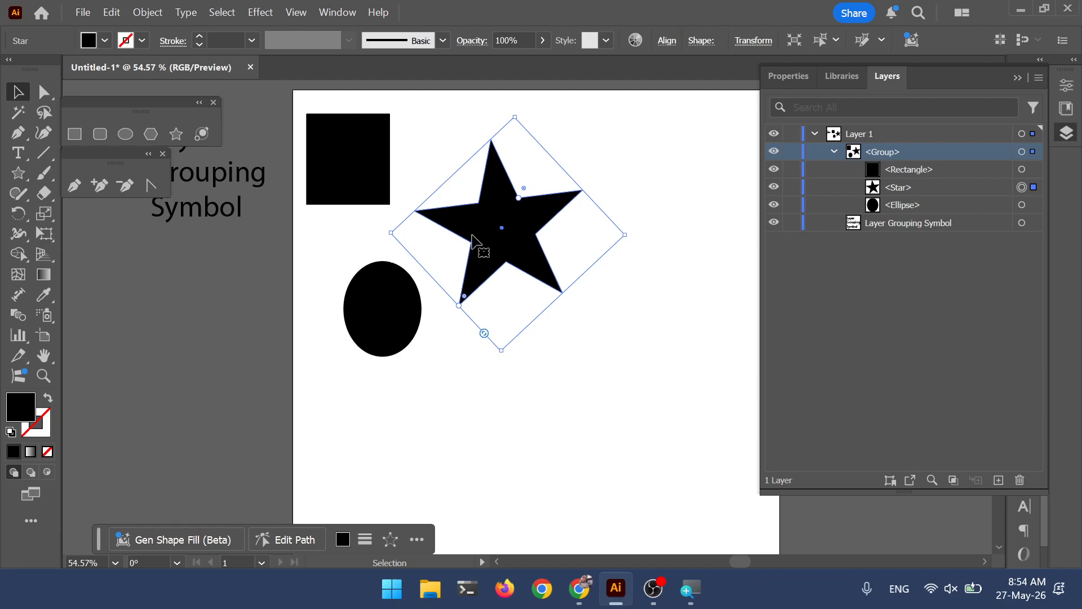
drag(522, 208, 696, 217)
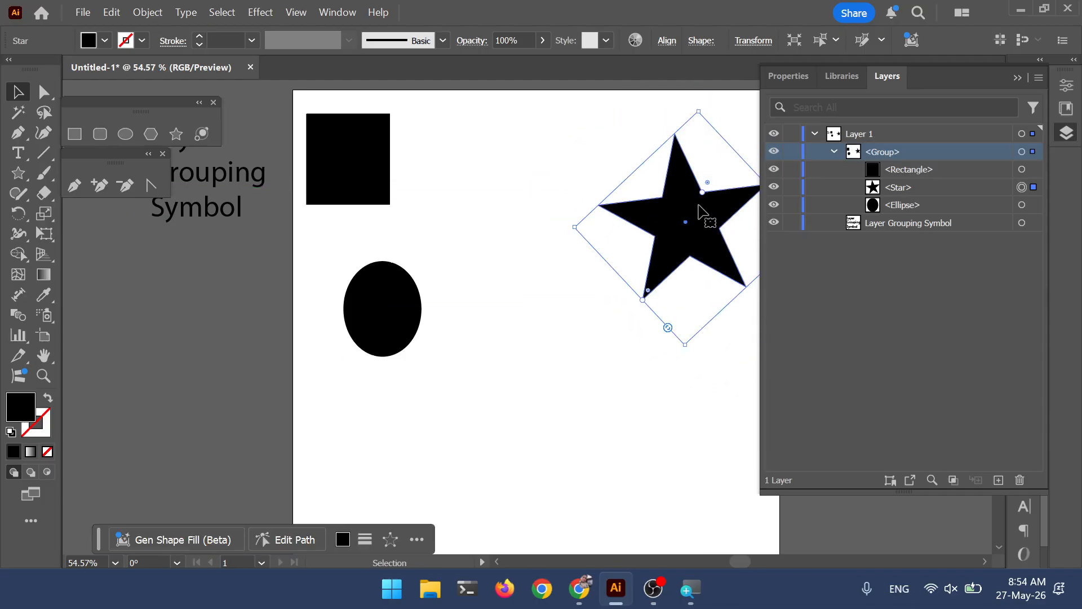
double_click(23, 408)
click(780, 246)
click(844, 216)
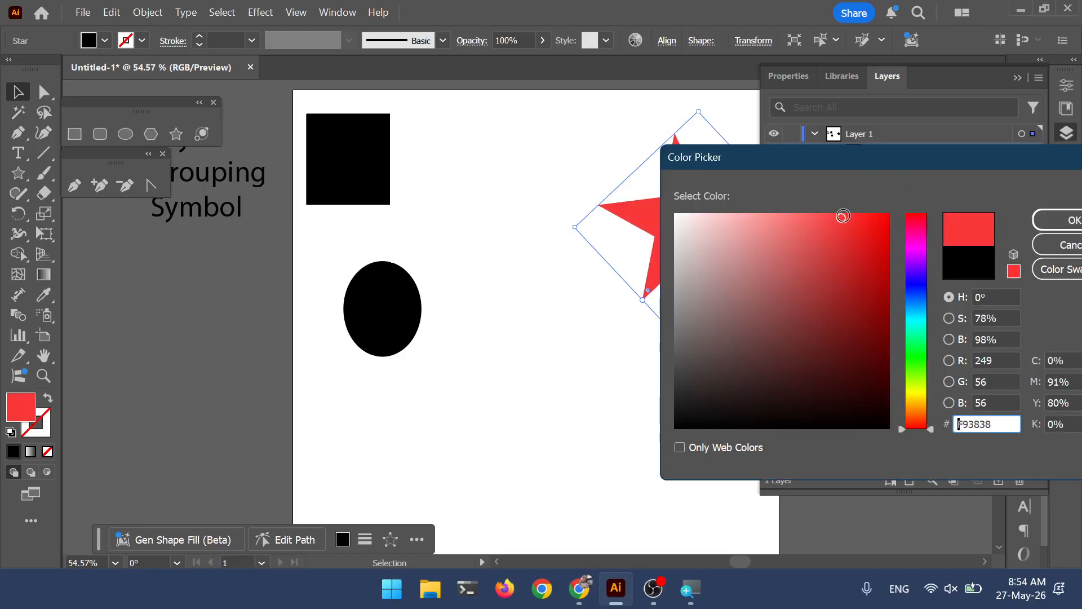
click(1060, 219)
drag(669, 241, 620, 261)
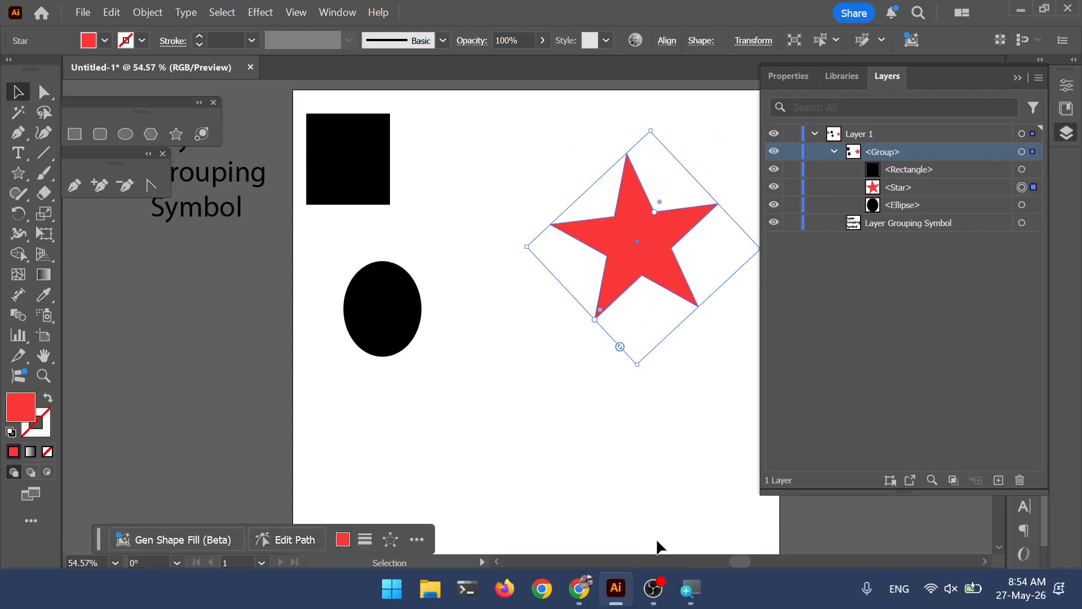
click(670, 460)
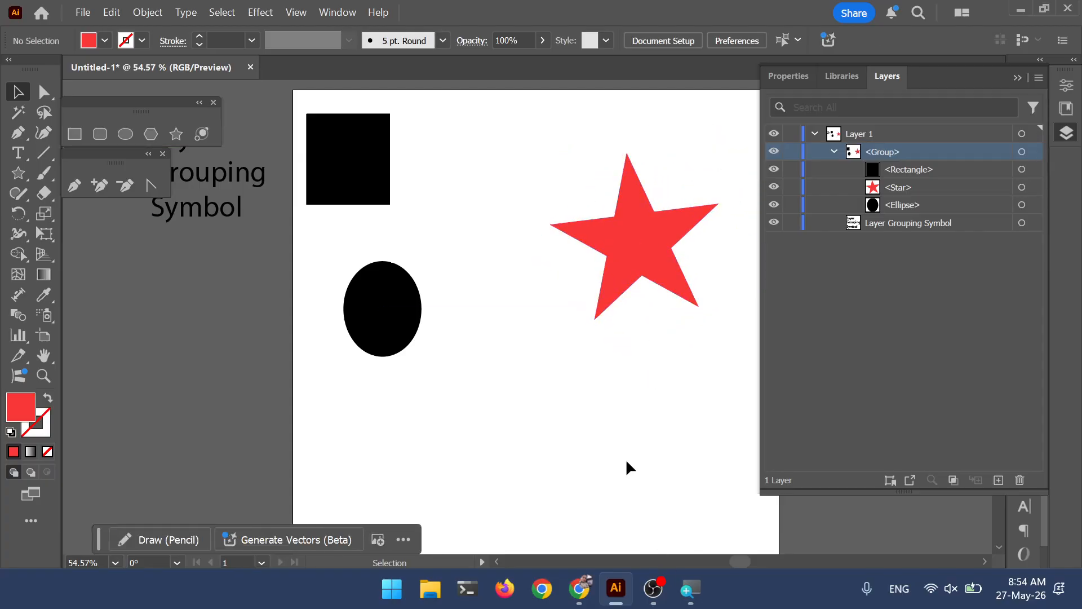
- Move the whole group slightly down the artboard and fill all its shapes with red #E50505
mouse_move(633, 277)
mouse_down()
mouse_move(634, 327)
mouse_move(669, 290)
mouse_move(627, 313)
mouse_move(661, 274)
mouse_move(641, 270)
mouse_up()
mouse_move(642, 271)
mouse_down()
mouse_move(669, 270)
mouse_move(639, 273)
mouse_up()
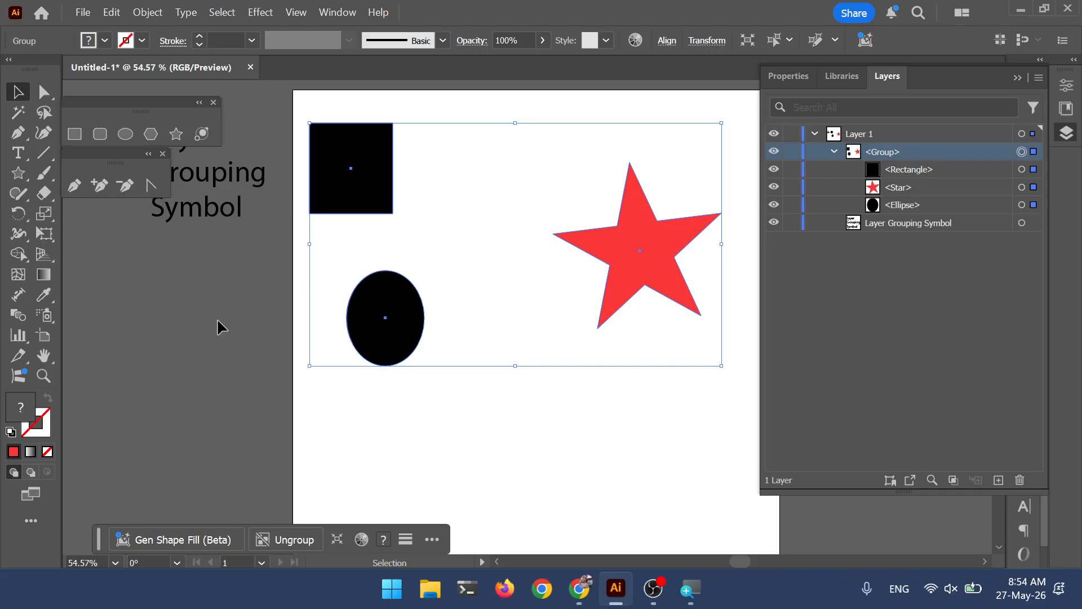
double_click(23, 406)
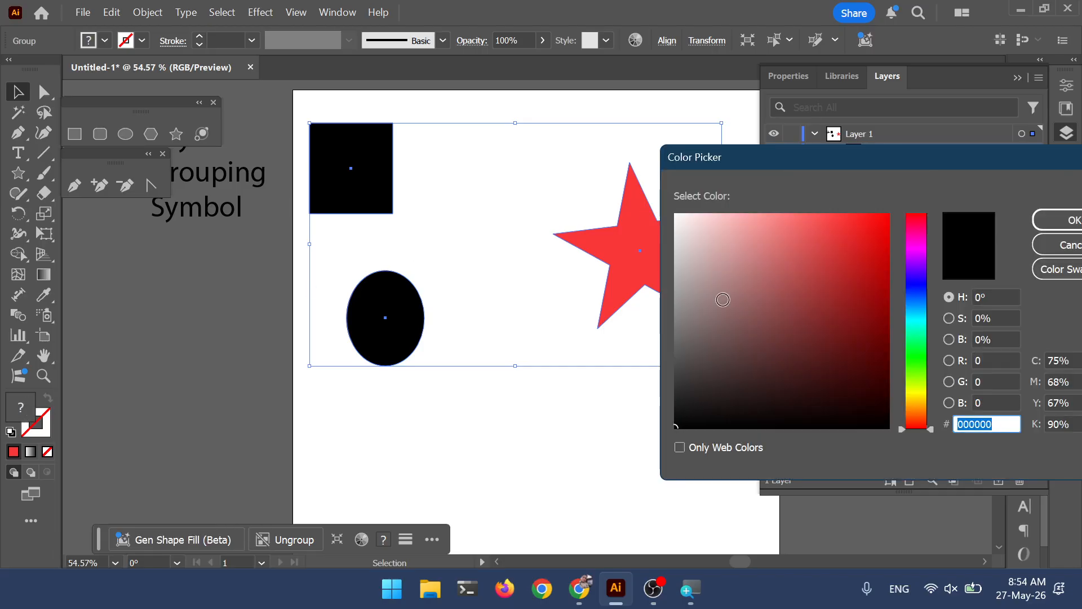
drag(864, 260, 883, 235)
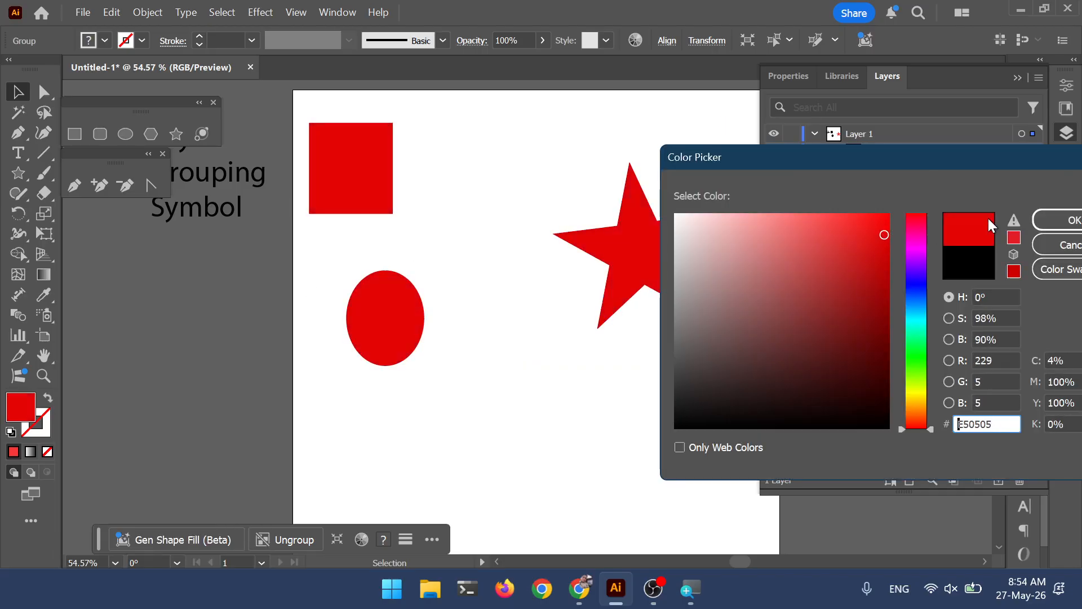
click(1048, 220)
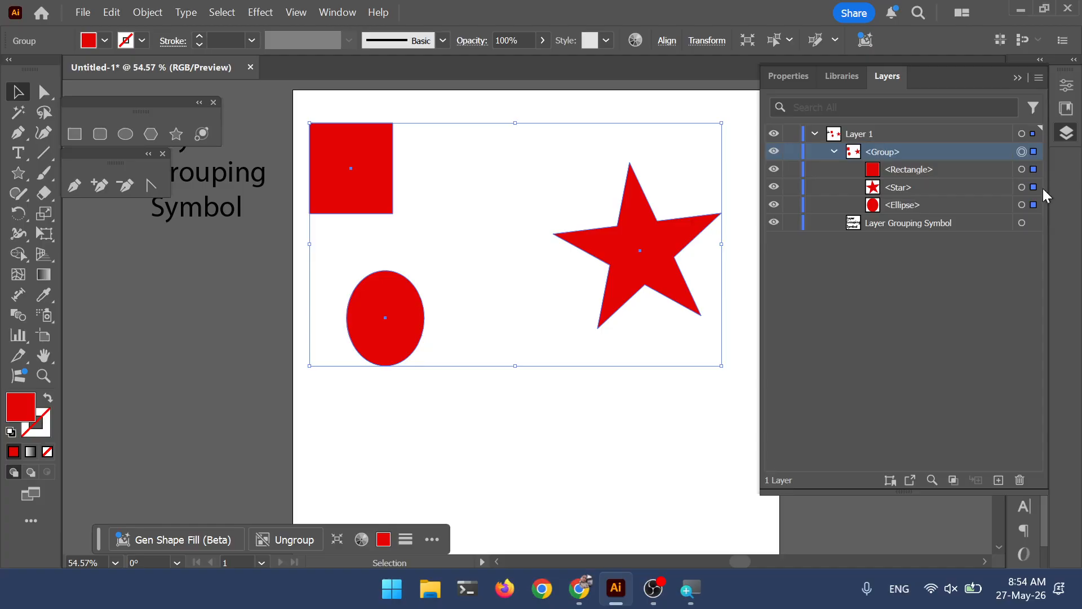
- Target only the ellipse inside the group, fill it with blue #0761E2, and deselect it
click(1022, 204)
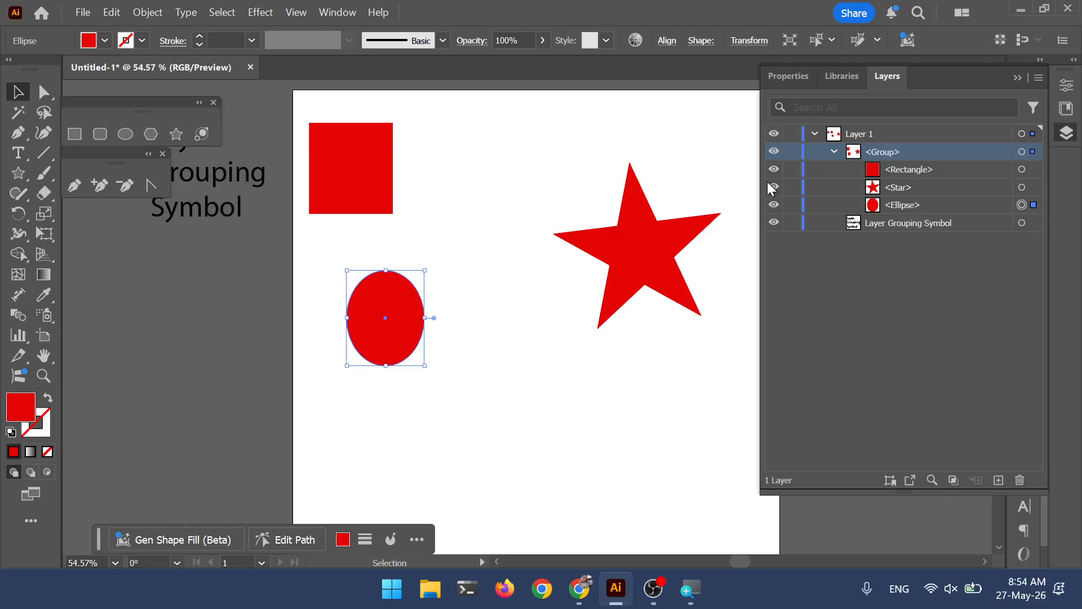
double_click(9, 418)
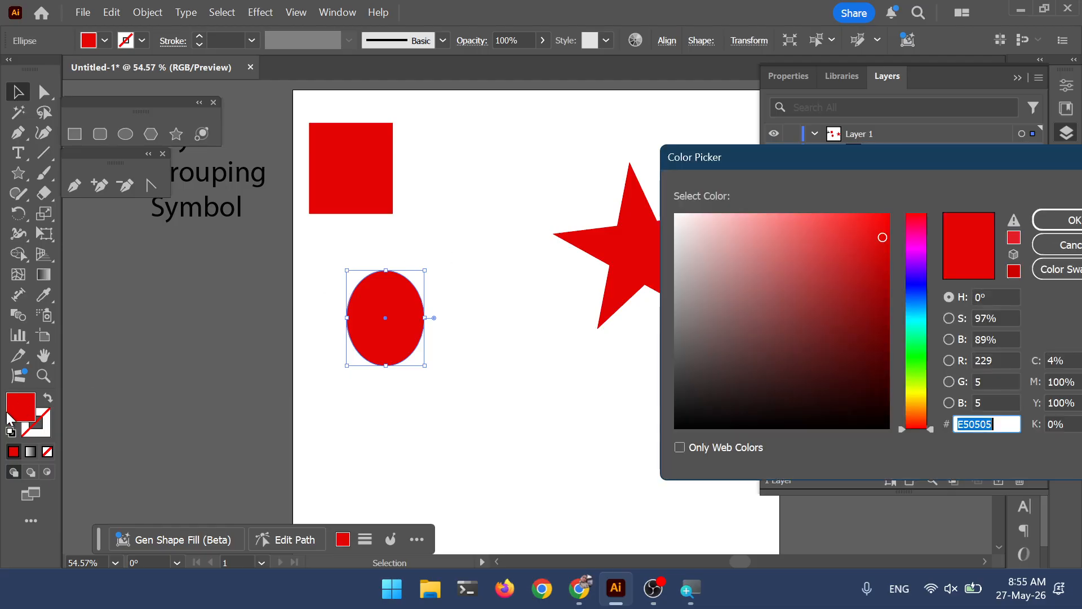
click(913, 300)
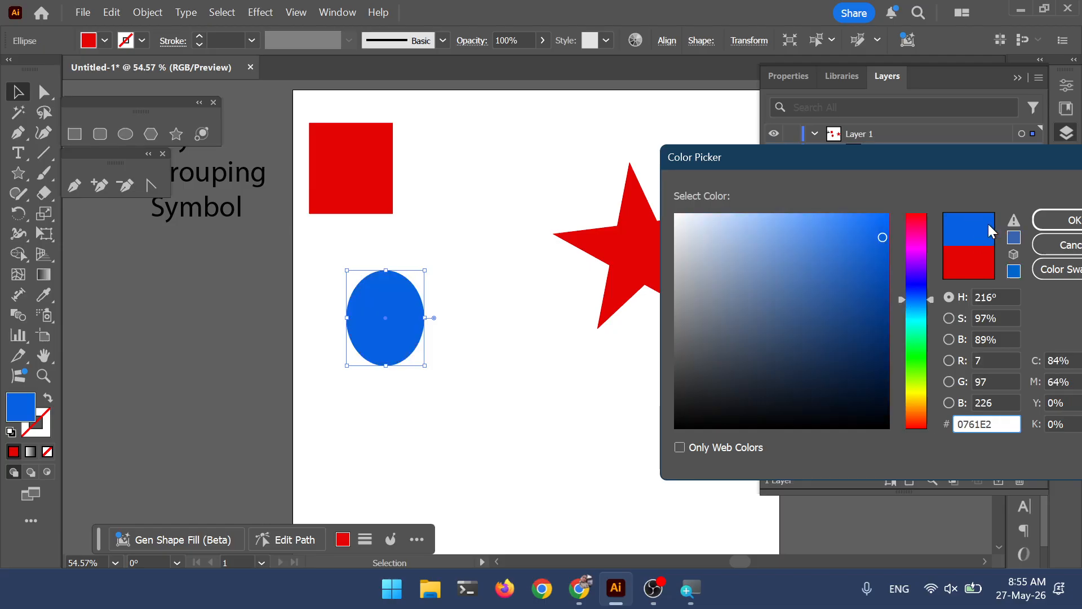
click(1068, 220)
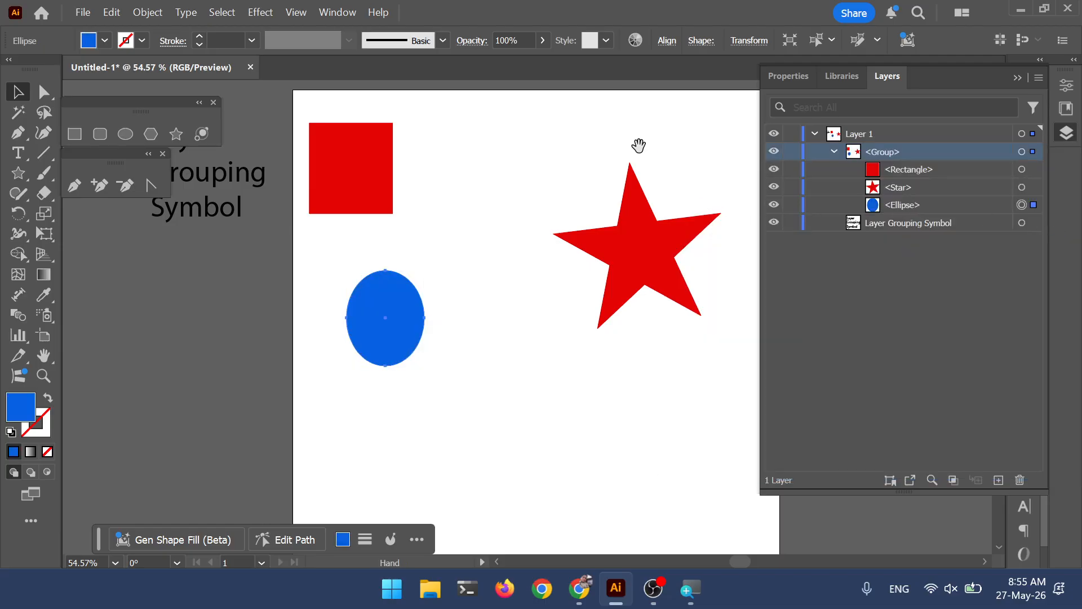
drag(638, 145, 606, 162)
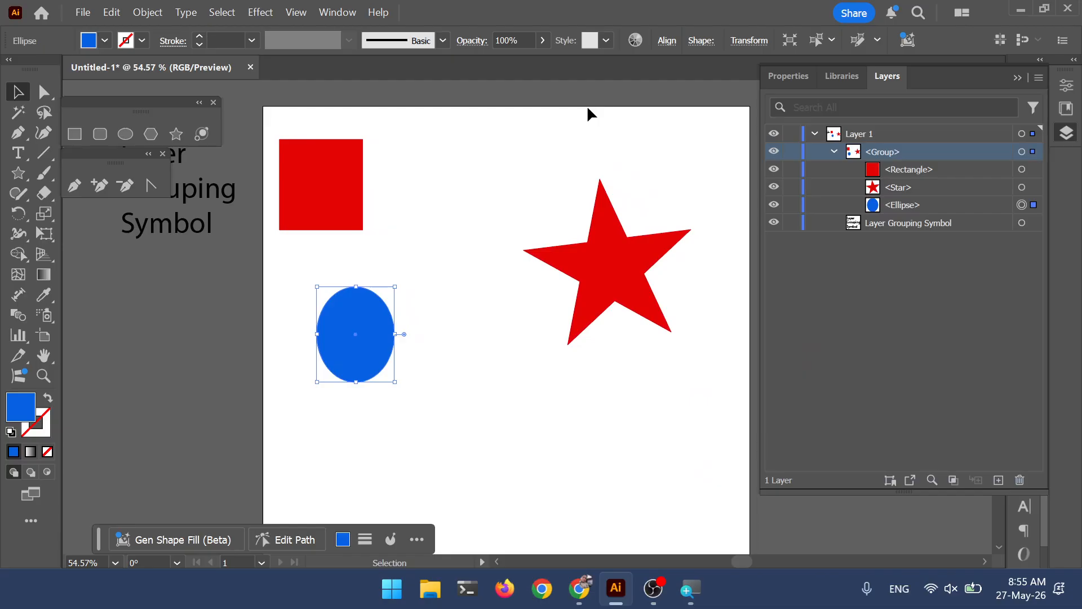
click(439, 120)
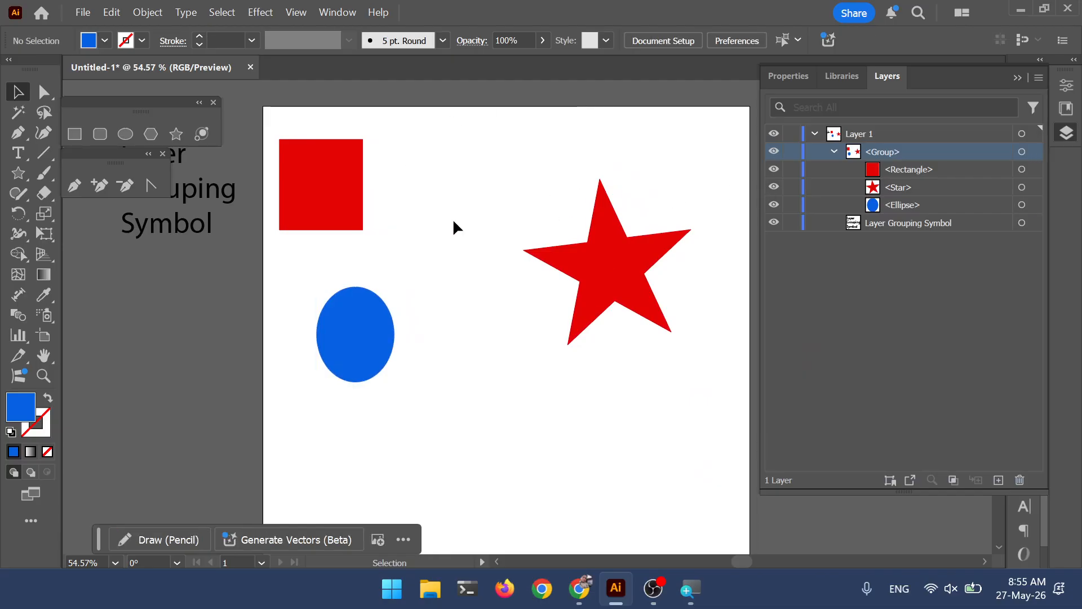
- Draw a large blue polygon in the lower part of the artboard and position it below the star
click(18, 174)
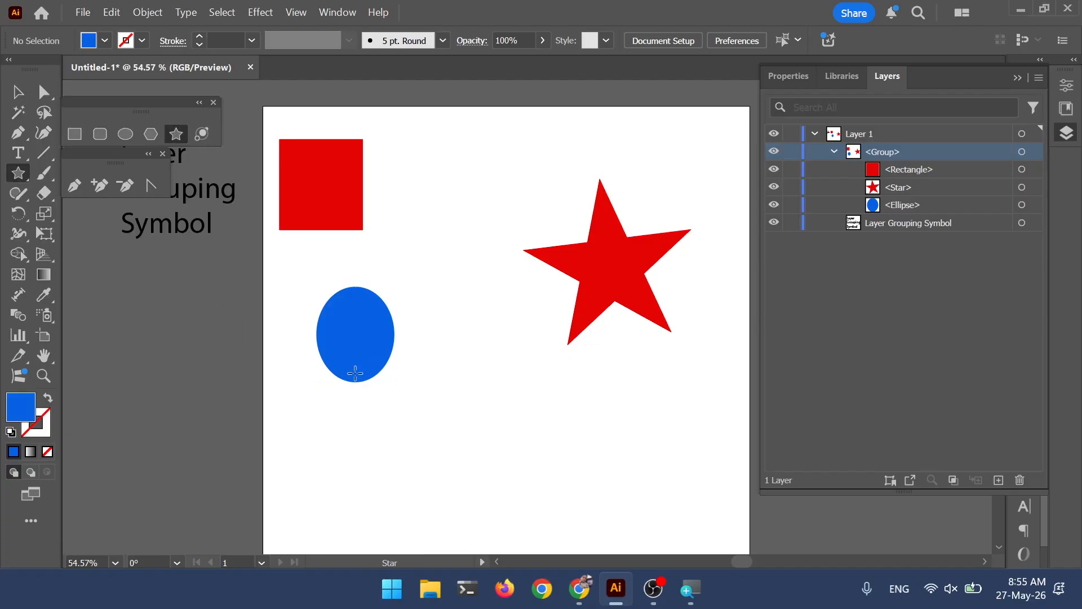
click(150, 134)
mouse_move(531, 381)
mouse_down()
mouse_move(587, 471)
mouse_move(620, 490)
mouse_up()
click(18, 91)
drag(485, 304, 528, 405)
- Move the polygon's layer entry into the group and shift the polygon up over the lower part of the star
click(897, 153)
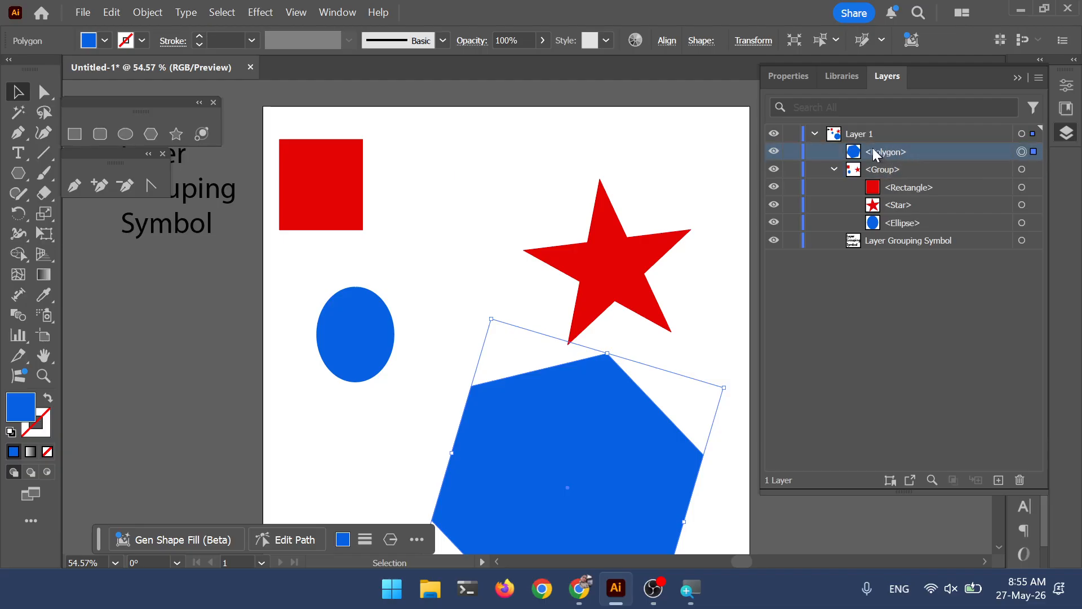
drag(876, 157, 896, 170)
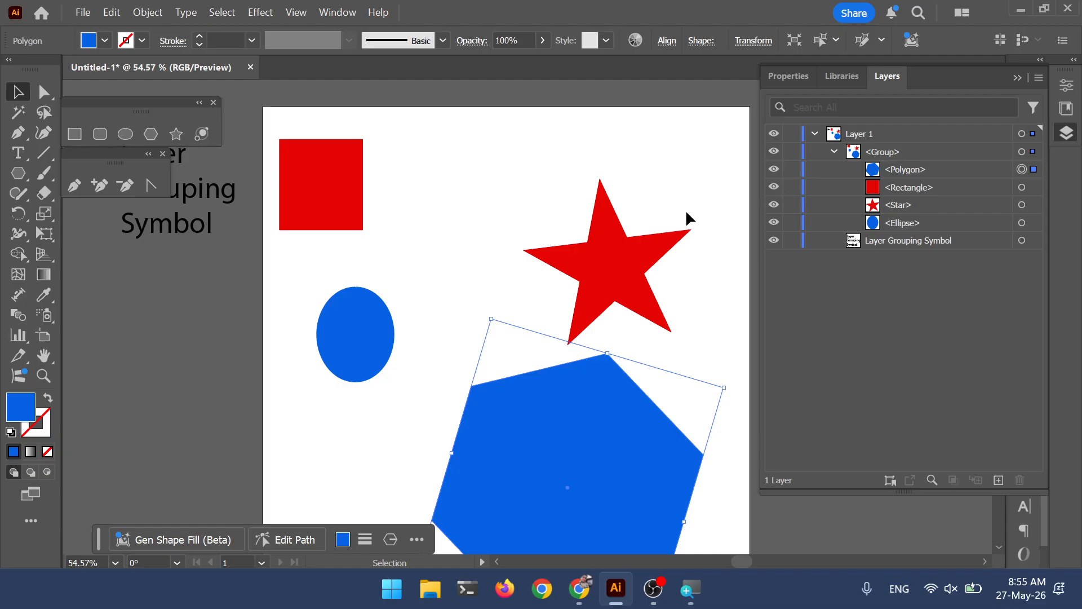
drag(603, 446, 566, 340)
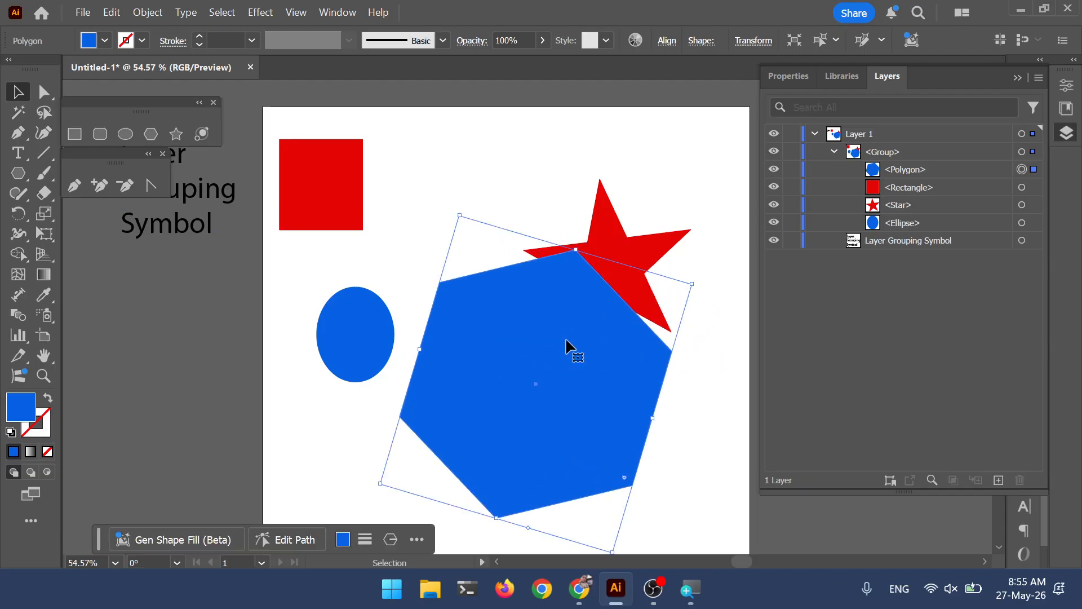
click(891, 168)
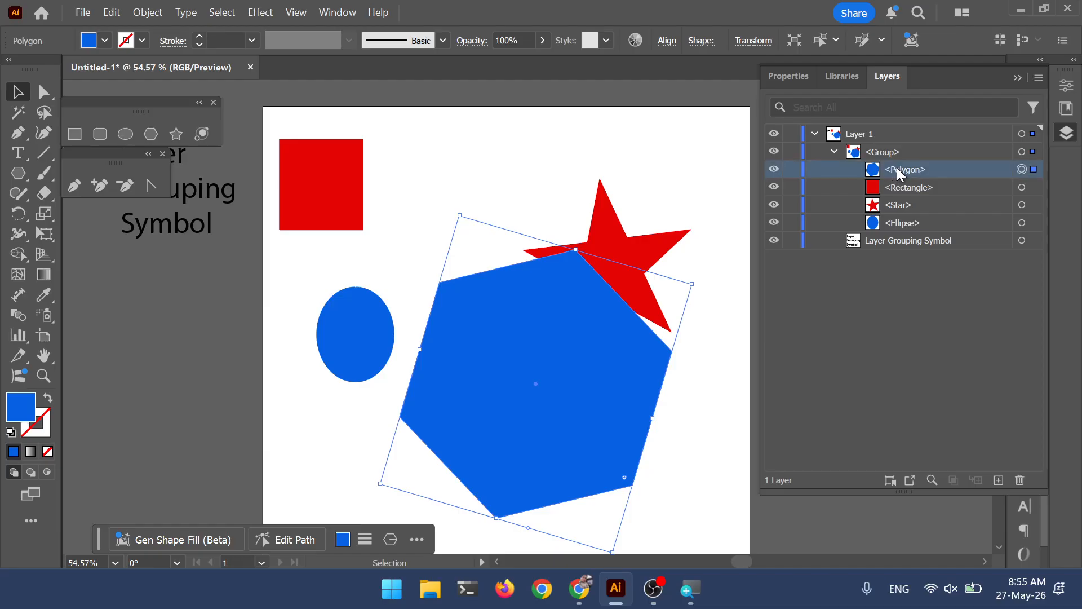
mouse_move(652, 338)
mouse_down()
mouse_move(636, 334)
mouse_move(652, 320)
mouse_up()
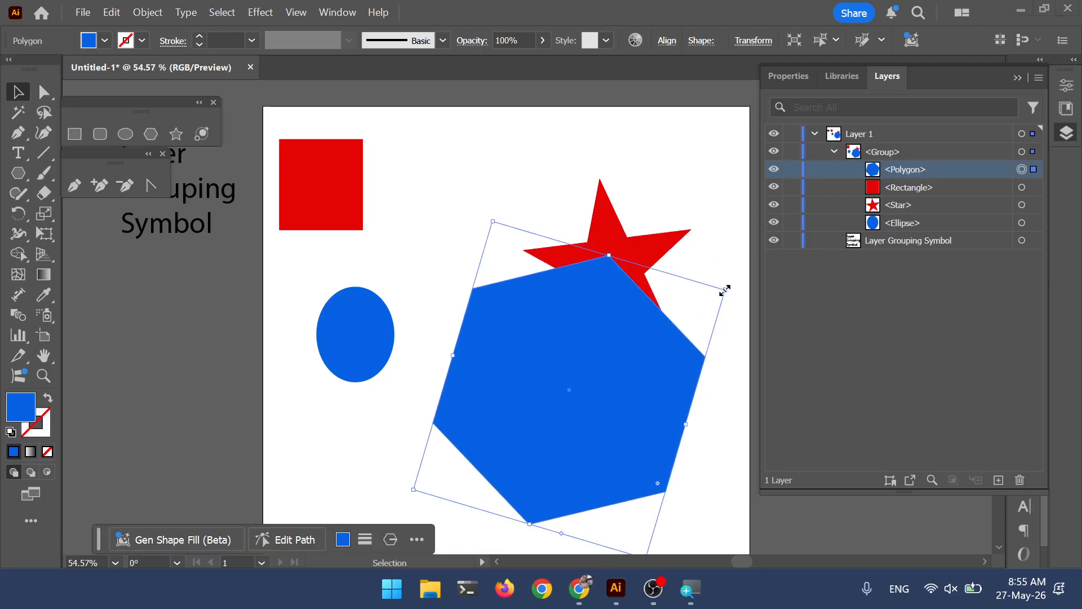
- Scale the polygon down and place it so it overlaps the star
key(super)
key(Escape)
drag(728, 288, 667, 329)
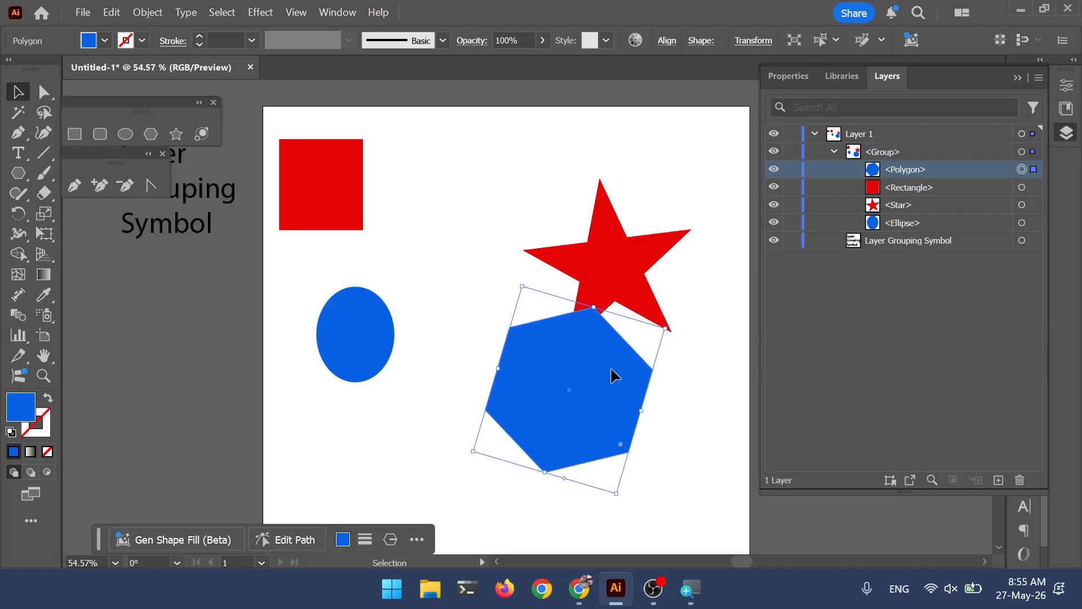
drag(648, 382, 665, 333)
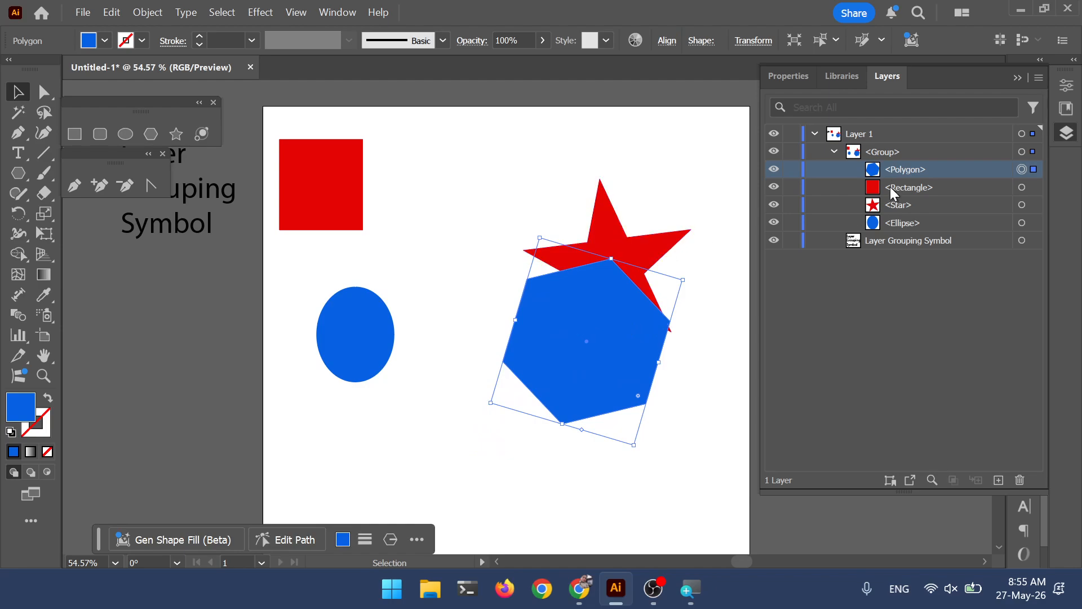
- Reorder the polygon beneath the star and above the ellipse within the group, and deselect it
mouse_move(898, 210)
mouse_down()
mouse_move(898, 161)
mouse_move(911, 171)
mouse_move(910, 220)
mouse_up()
key(ctrl+z)
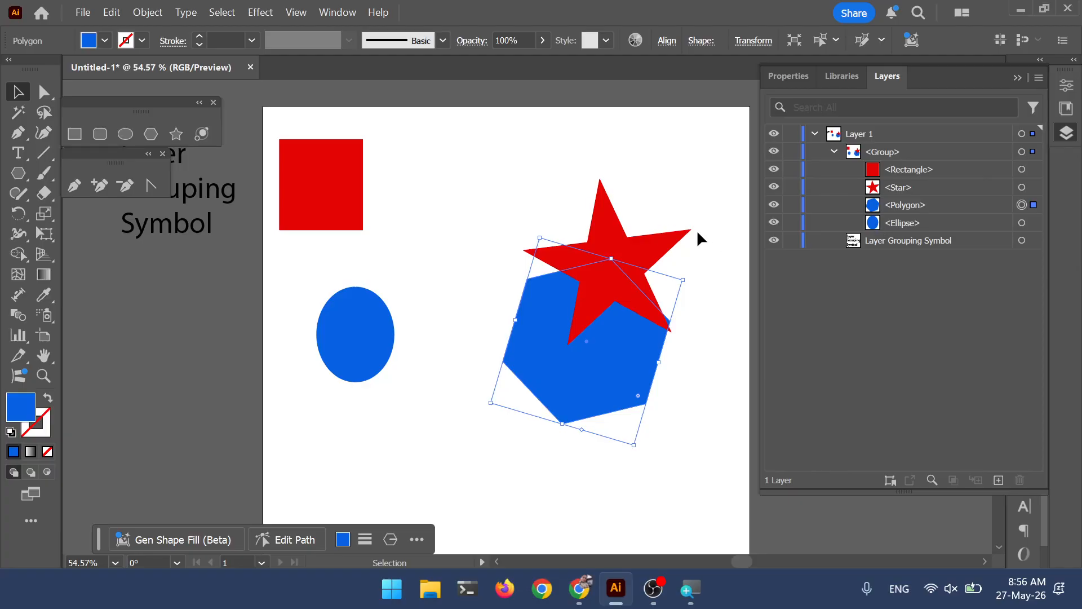
click(635, 162)
drag(657, 164, 618, 159)
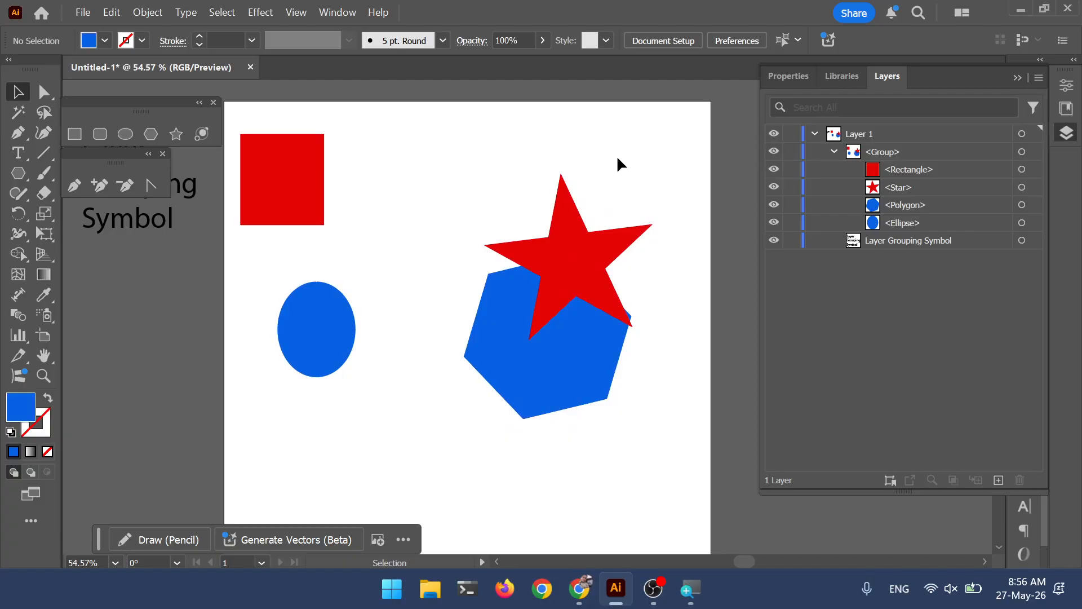
click(877, 140)
click(876, 152)
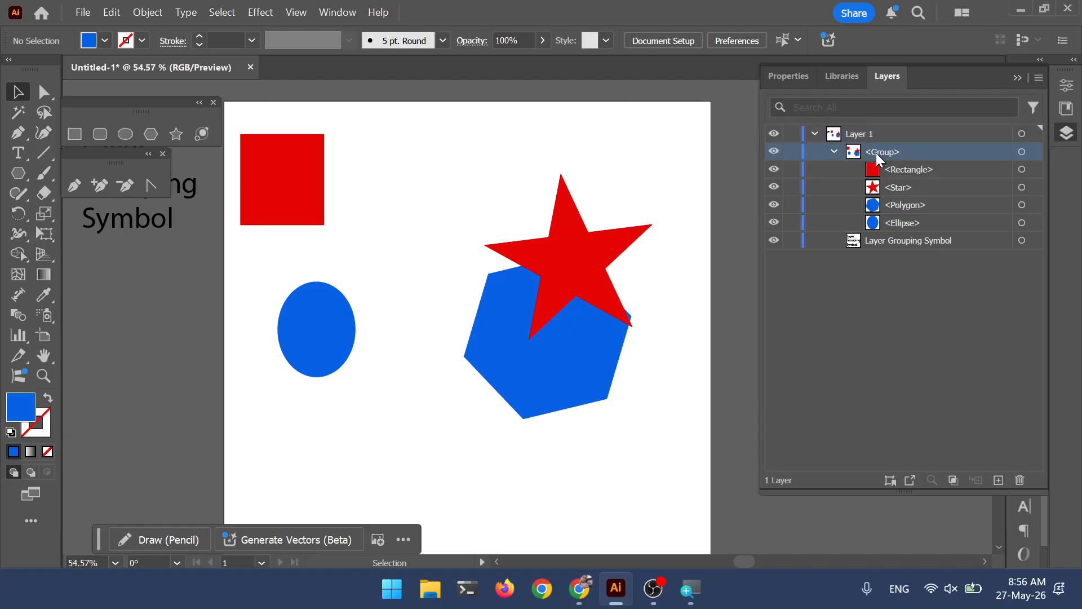
double_click(871, 146)
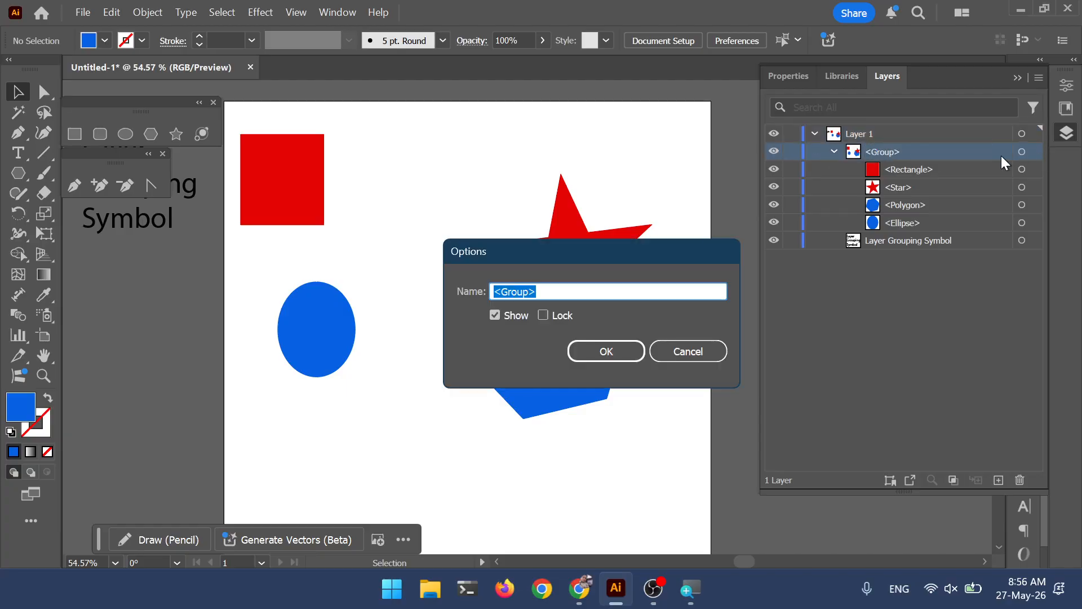
key(Return)
- Target the whole group in the layer list and delete it with all its shapes
click(1021, 152)
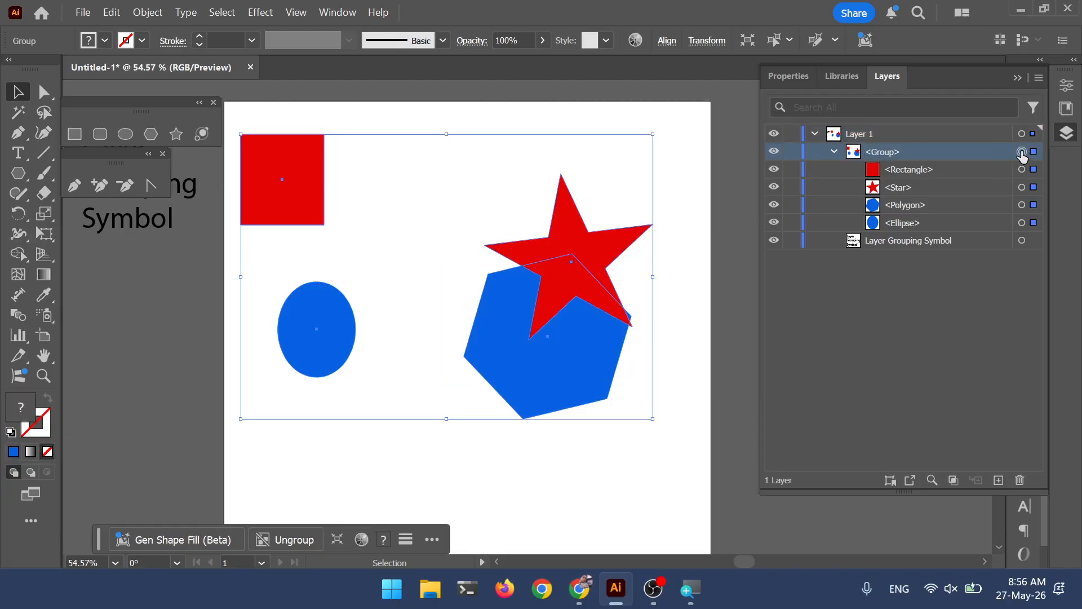
key(Delete)
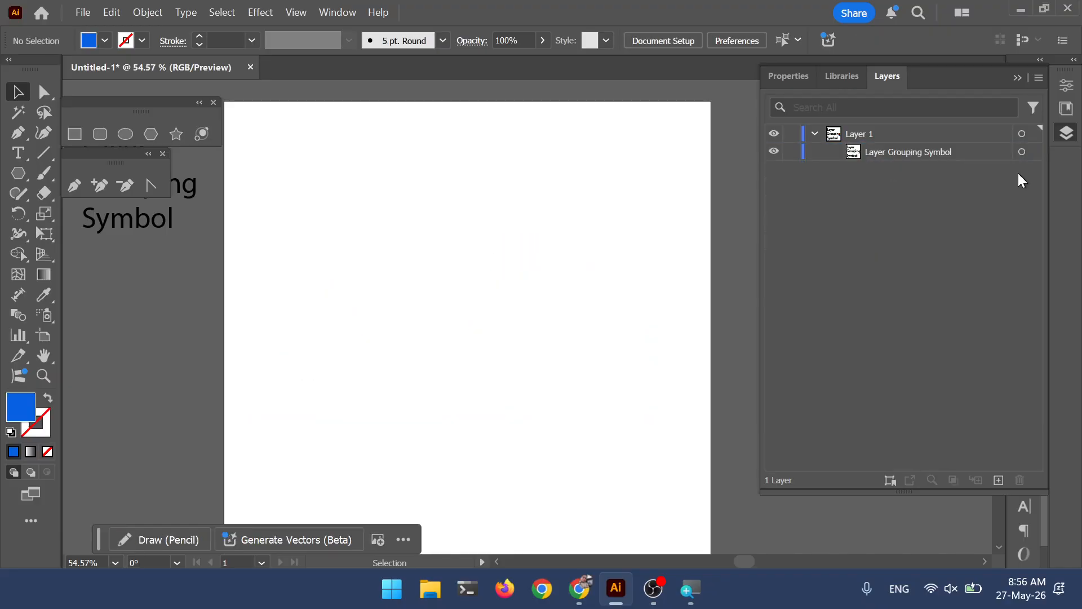
key(ctrl+z)
double_click(883, 151)
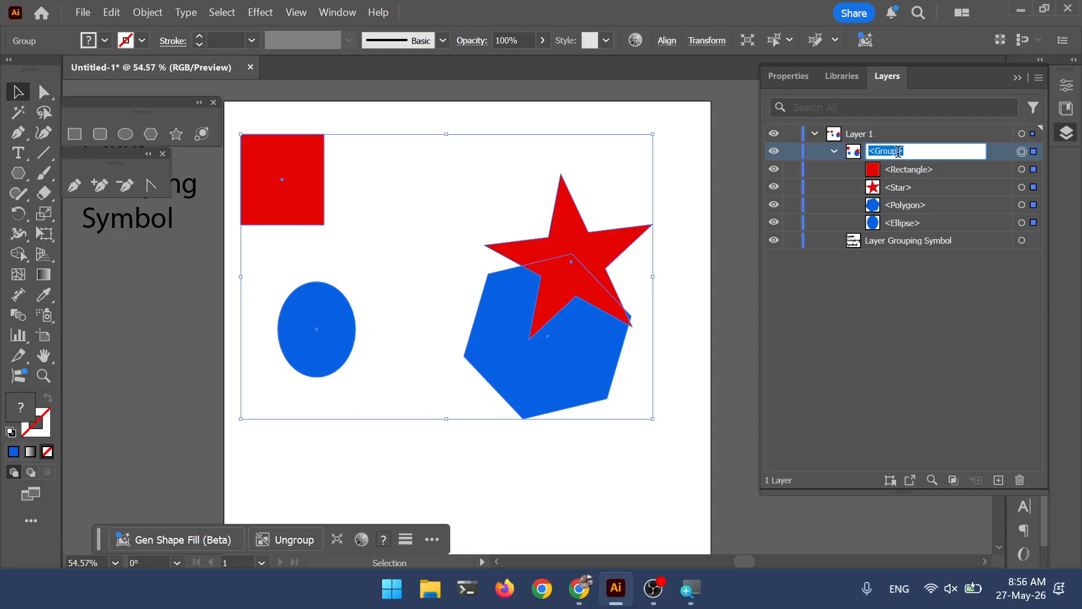
key(Escape)
key(Delete)
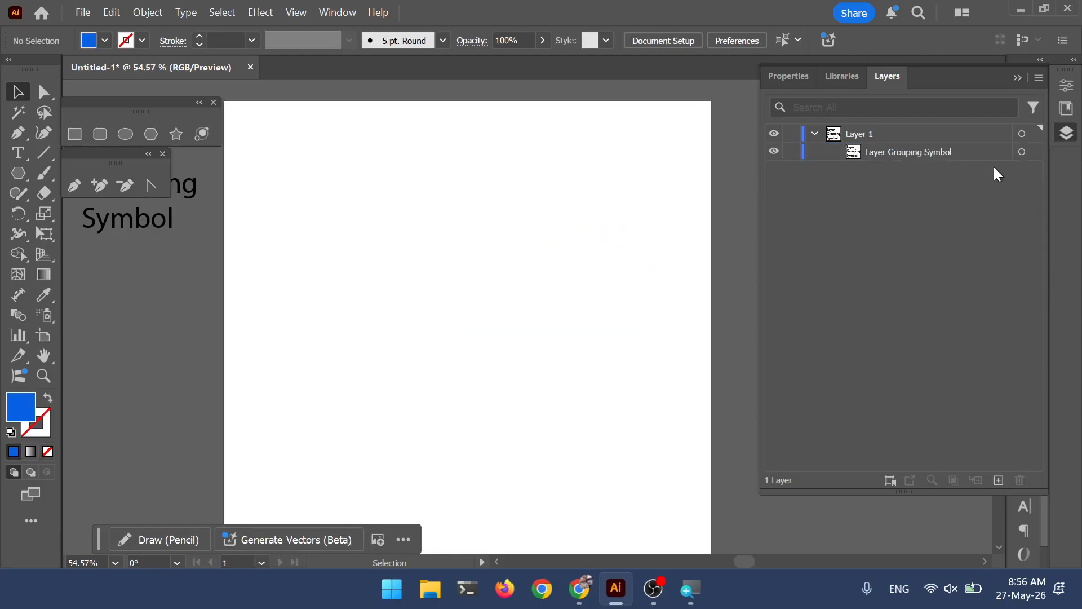
- Create a blue rectangle 1200 px wide and 1200 px high on the empty artboard
mouse_move(421, 258)
mouse_down()
mouse_move(418, 268)
mouse_move(437, 272)
mouse_up()
scroll(428, 264, down, 1)
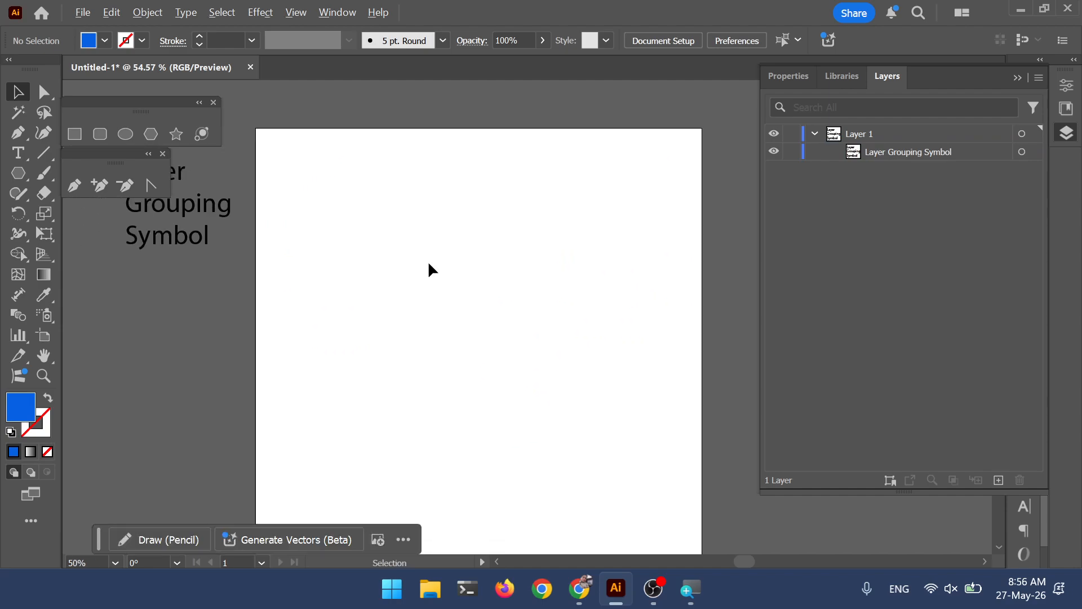
drag(503, 335, 528, 303)
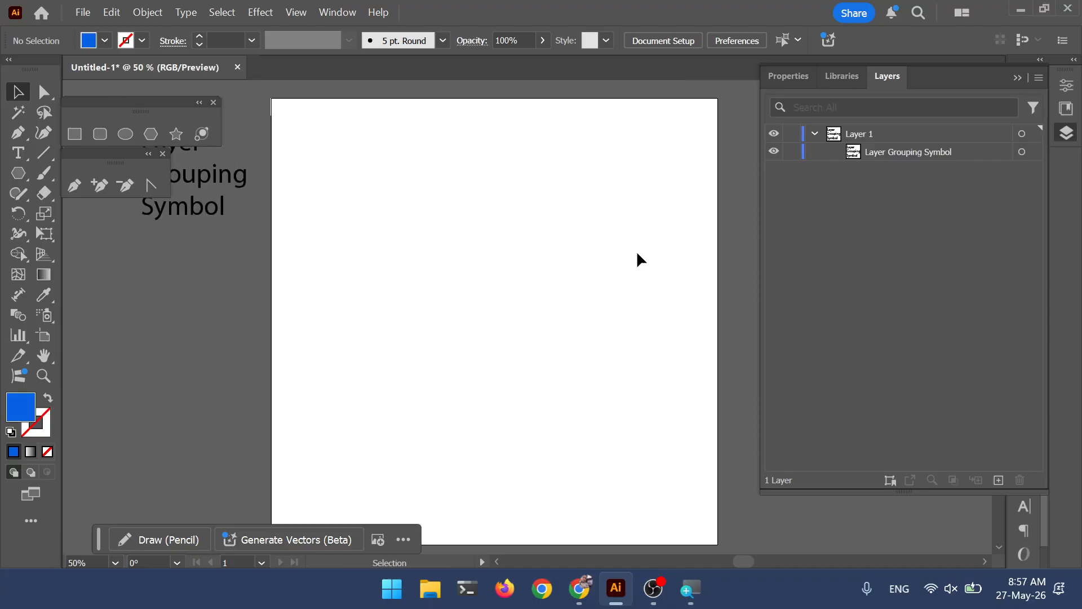
click(75, 133)
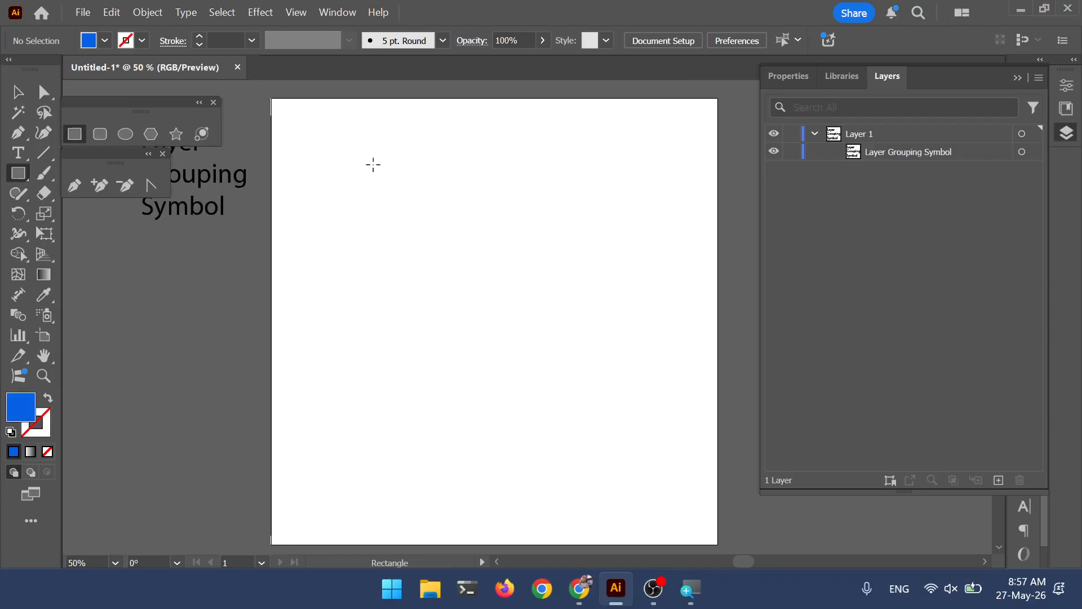
click(288, 115)
text(1)
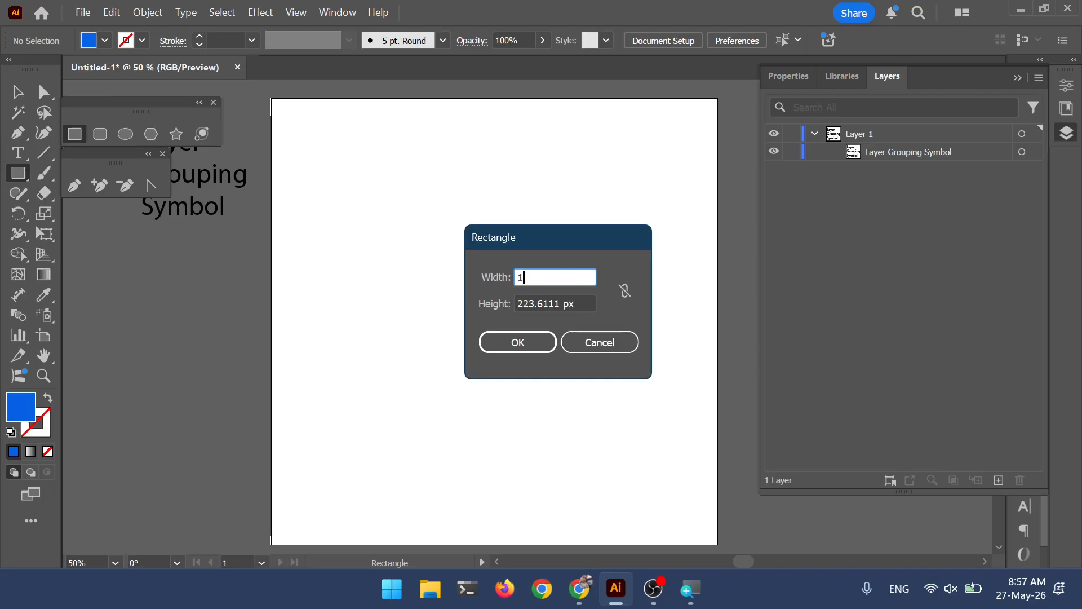
text(200)
key(Tab)
text(1200)
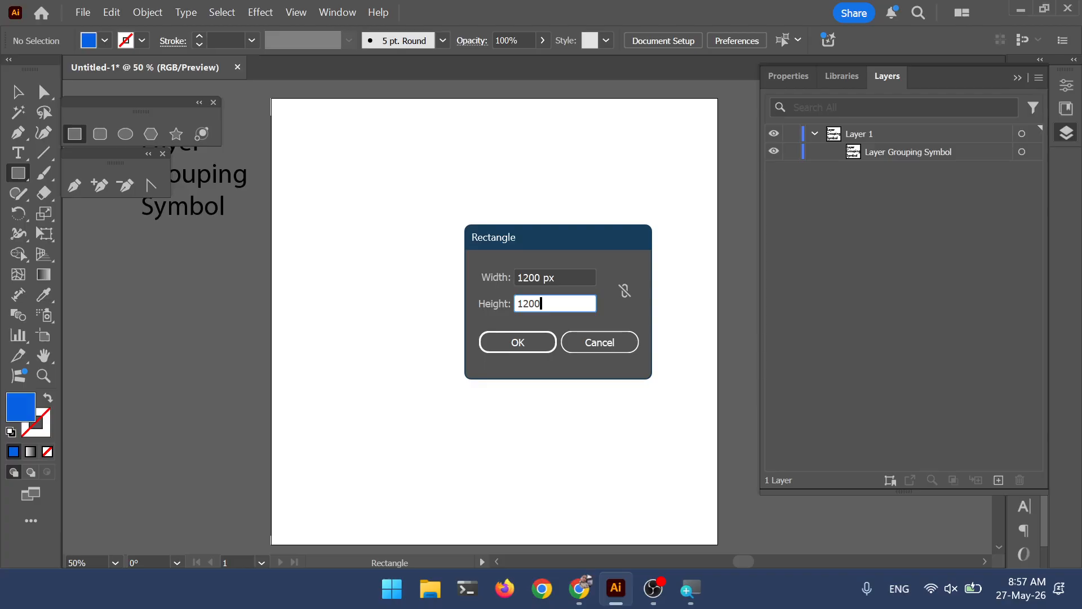
key(Return)
- Move the rectangle to cover the artboard exactly, edge to edge, and deselect it
click(18, 92)
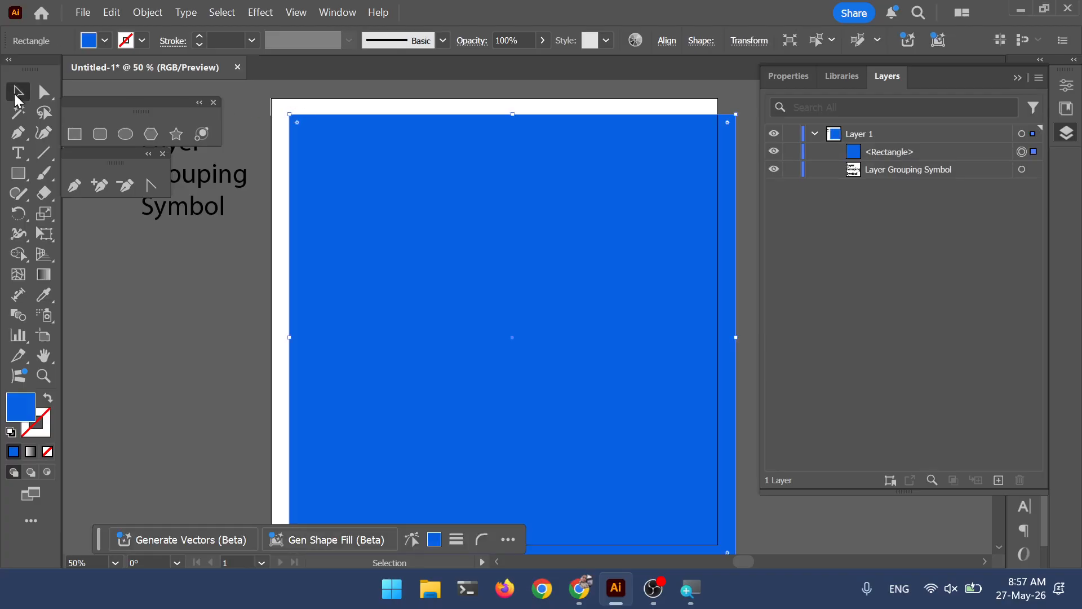
drag(360, 191, 341, 176)
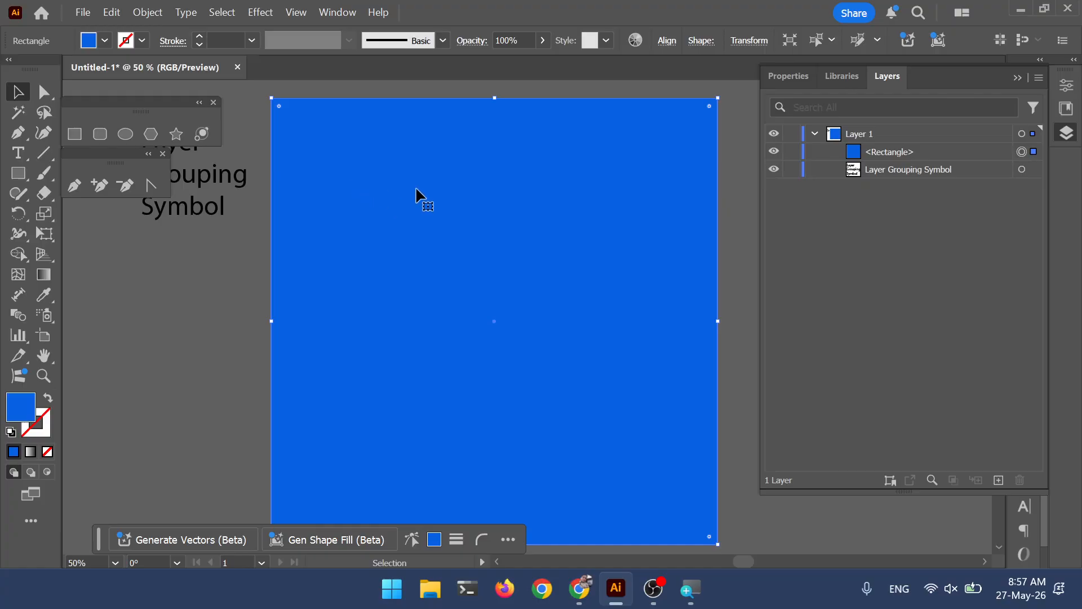
scroll(450, 189, down, 1)
scroll(463, 220, up, 1)
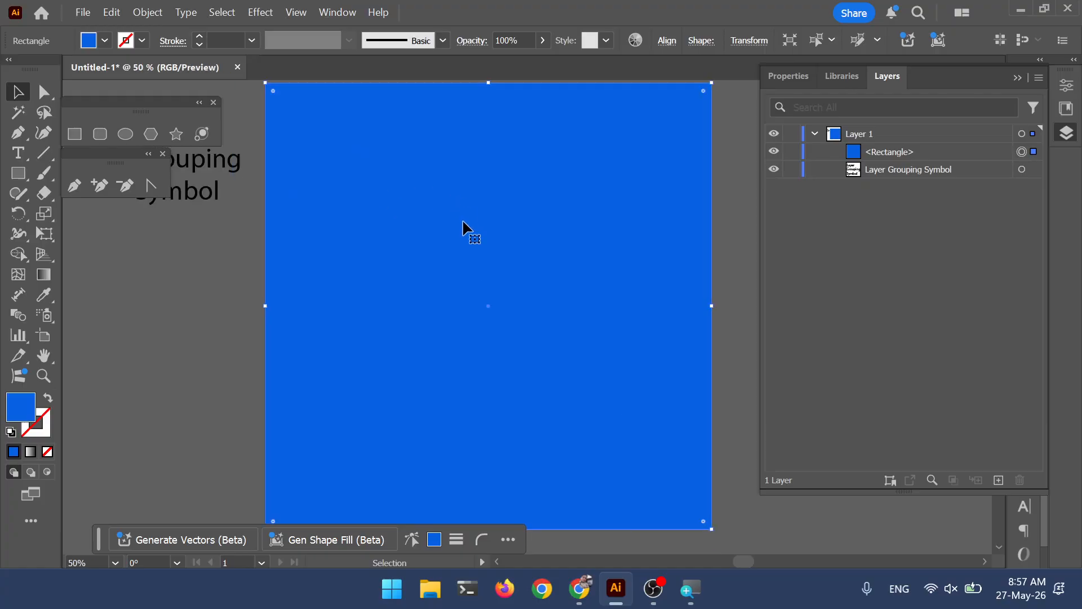
drag(463, 220, 430, 257)
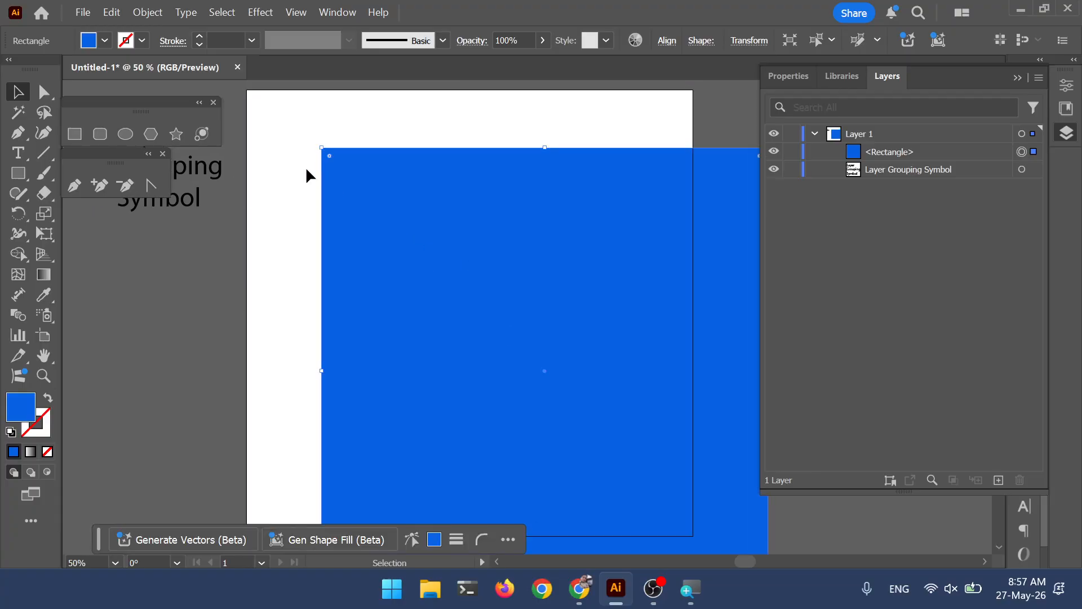
drag(543, 331, 468, 276)
click(178, 332)
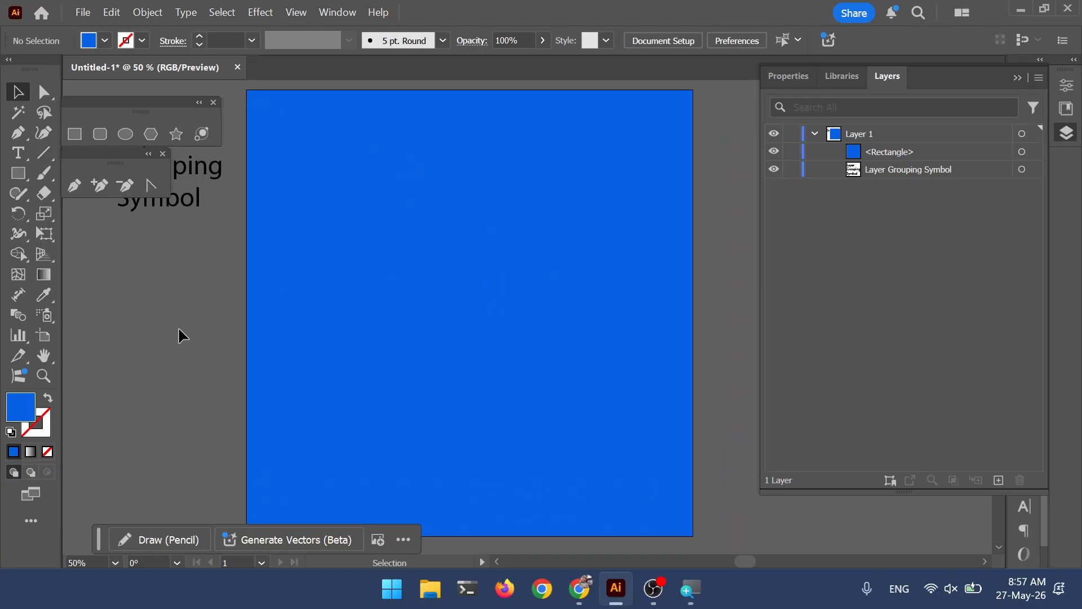
drag(178, 329, 189, 333)
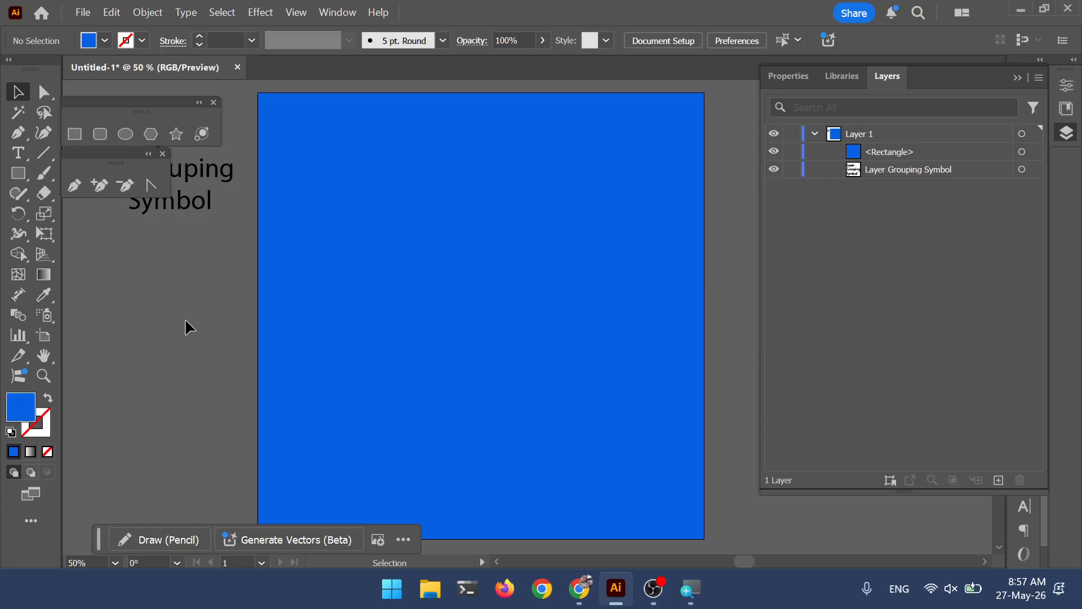
- Select the blue background rectangle to check its gradient fill options, and collapse the layer list
click(442, 184)
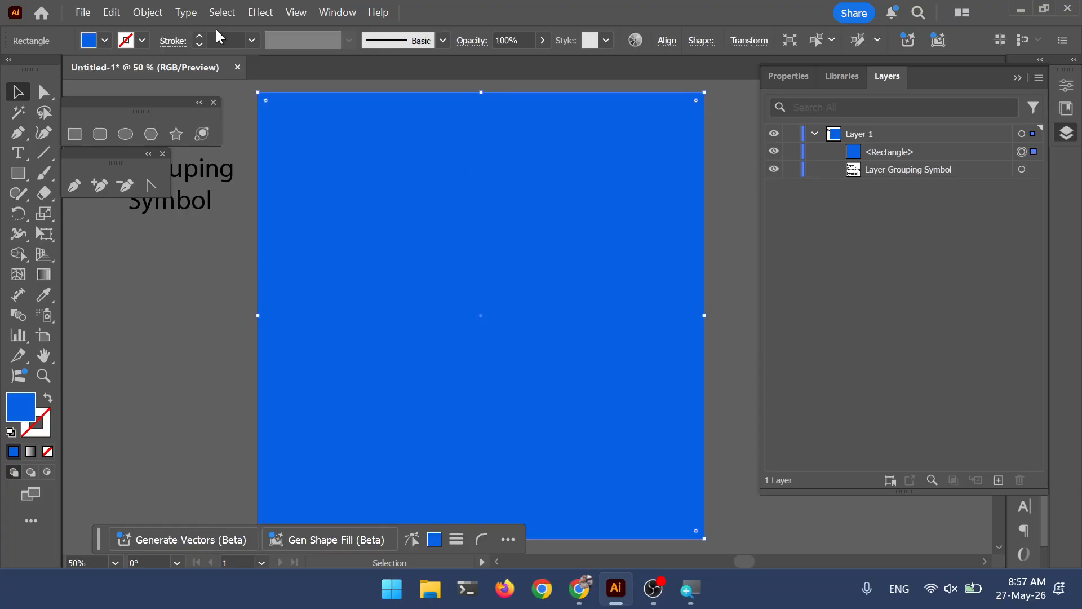
click(106, 46)
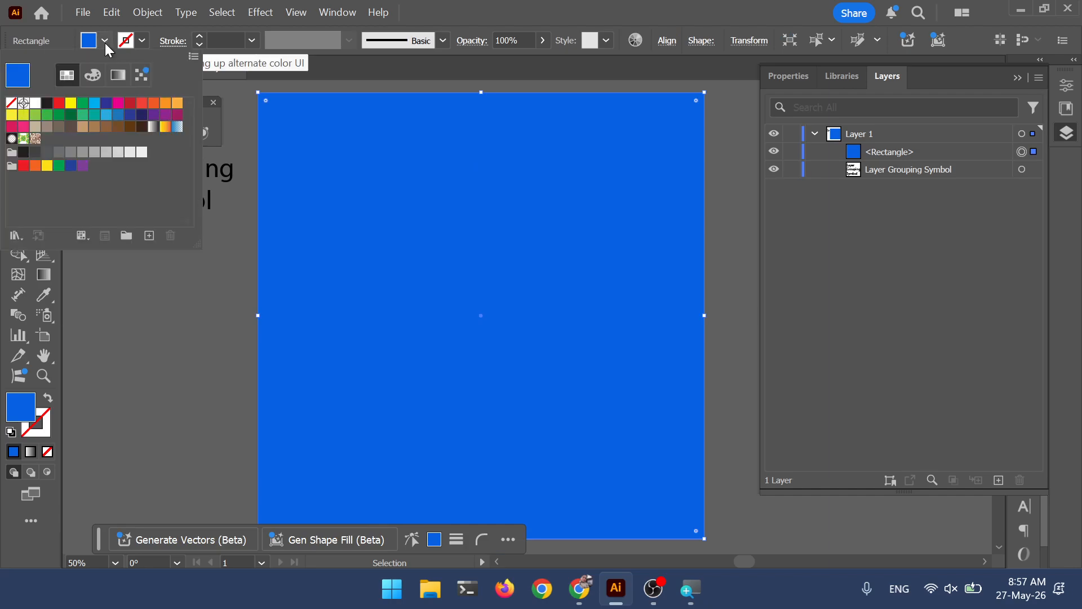
click(114, 75)
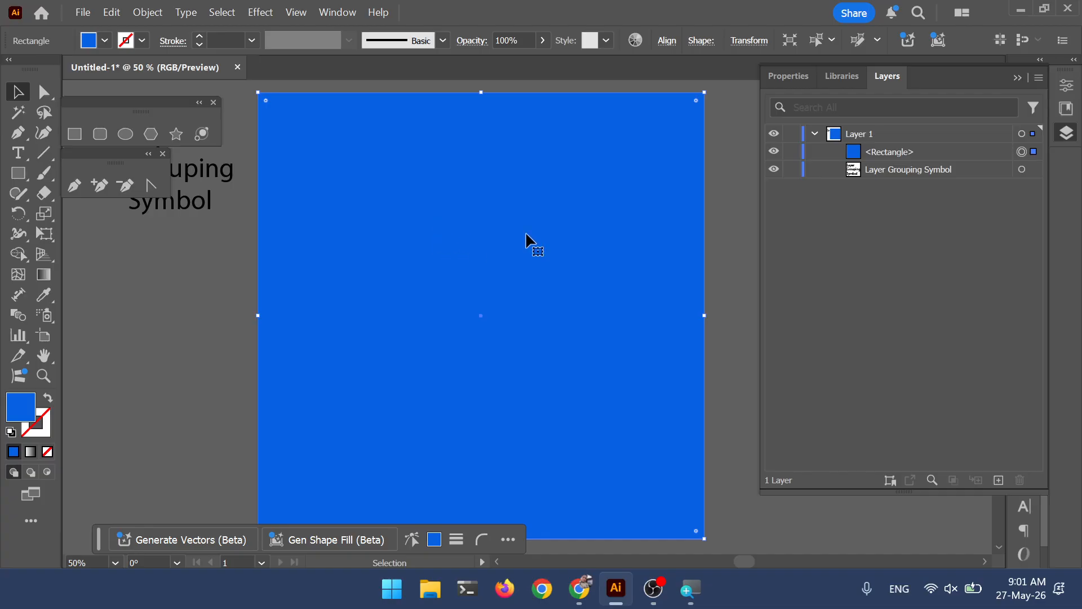
click(1066, 133)
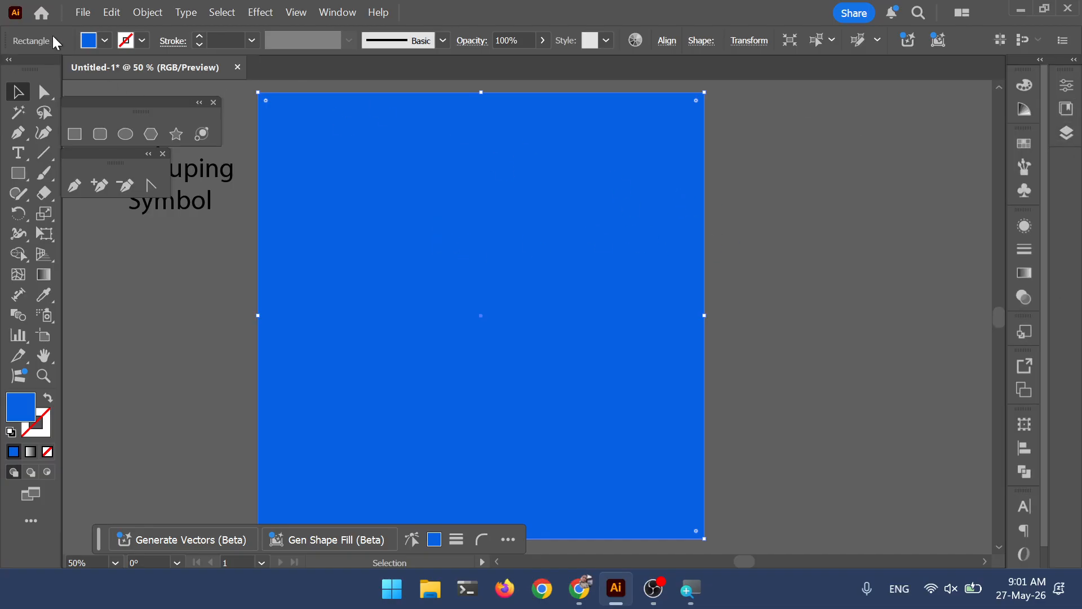
- Look through the gradient and swatch options of the rectangle's fill and close them
click(105, 40)
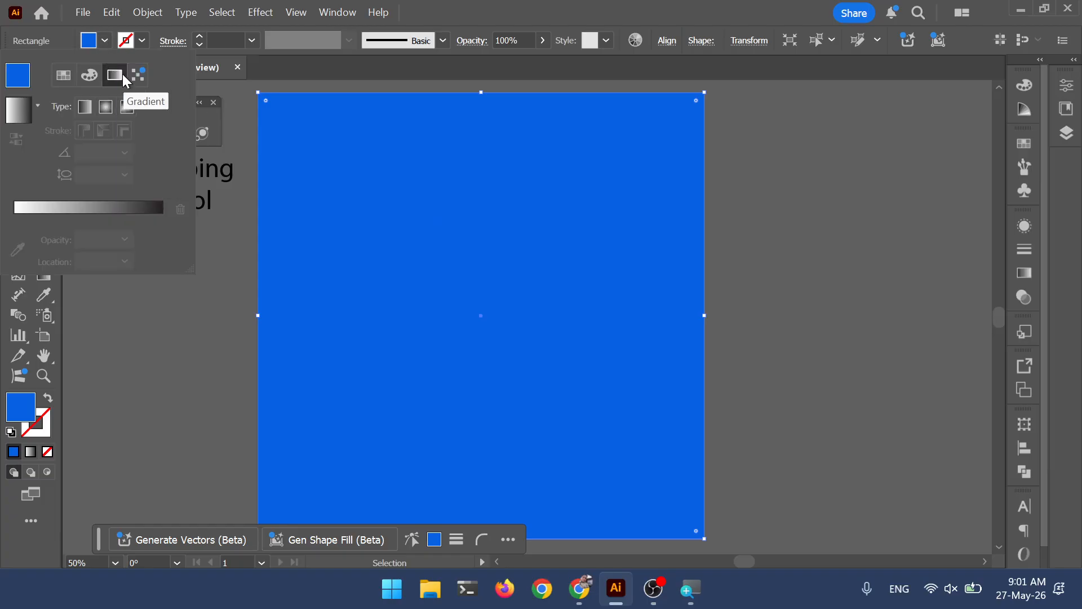
click(63, 75)
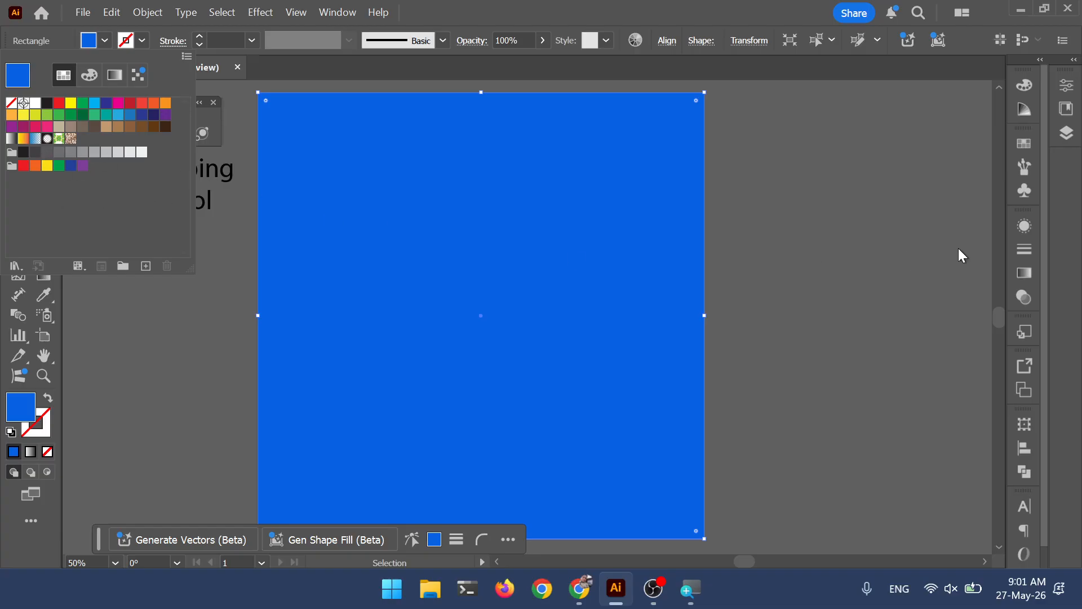
click(104, 41)
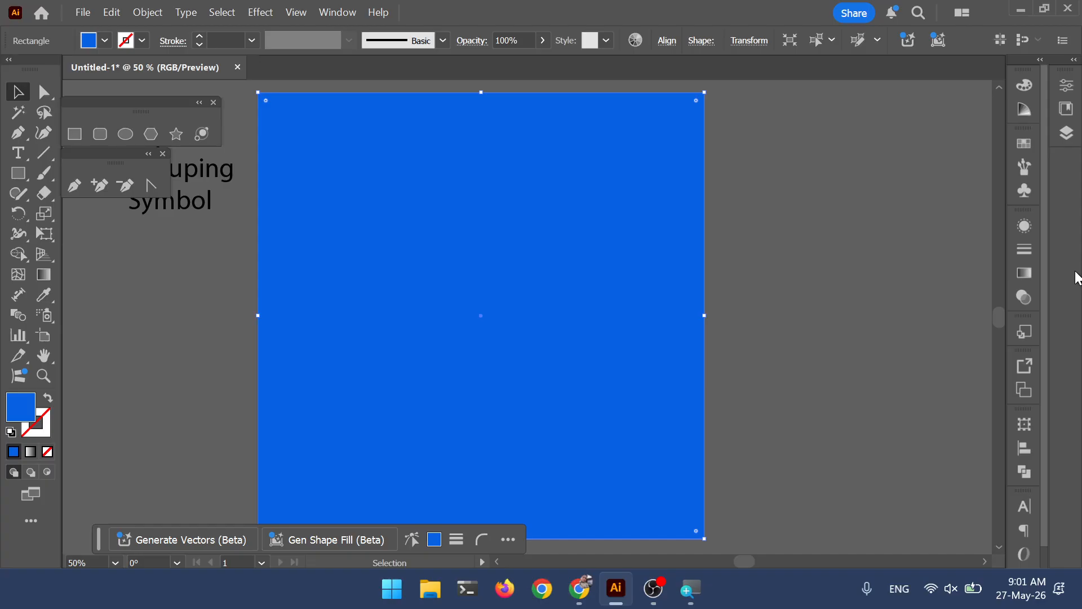
- Show the full Gradient settings for the selected background rectangle
click(1026, 270)
click(1027, 272)
click(1026, 272)
click(1025, 271)
click(1026, 272)
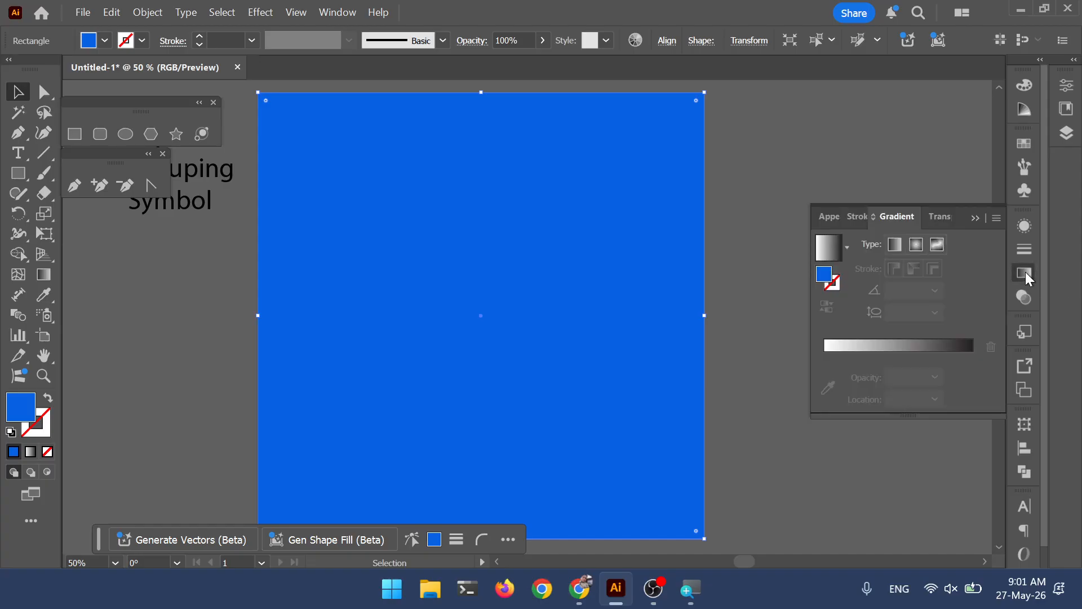
- Apply the default white-to-black linear gradient to the selected background rectangle's fill
click(1025, 272)
click(1025, 272)
click(1027, 272)
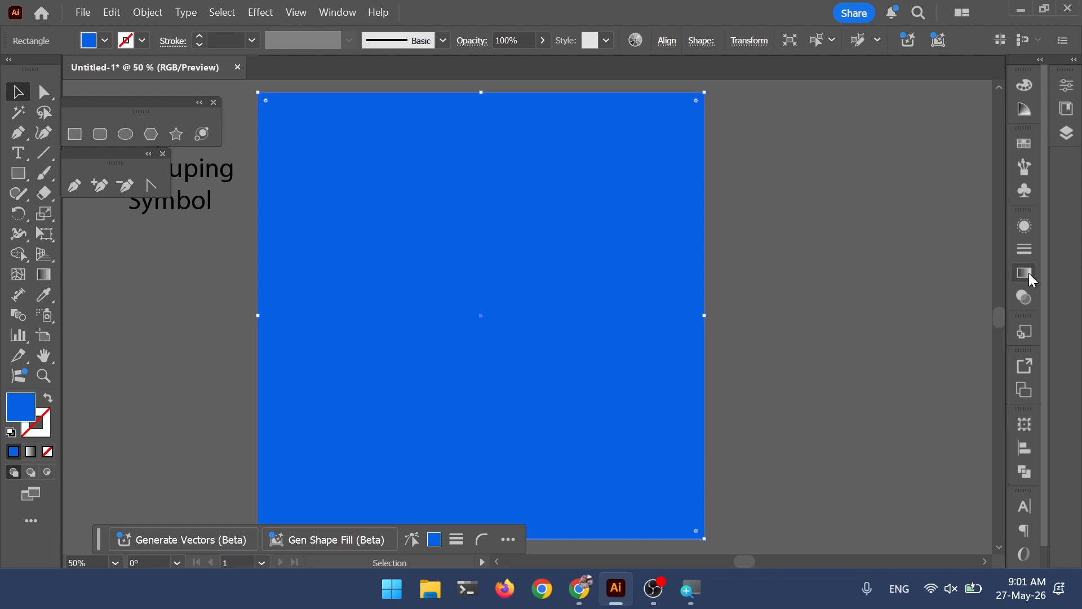
click(1028, 277)
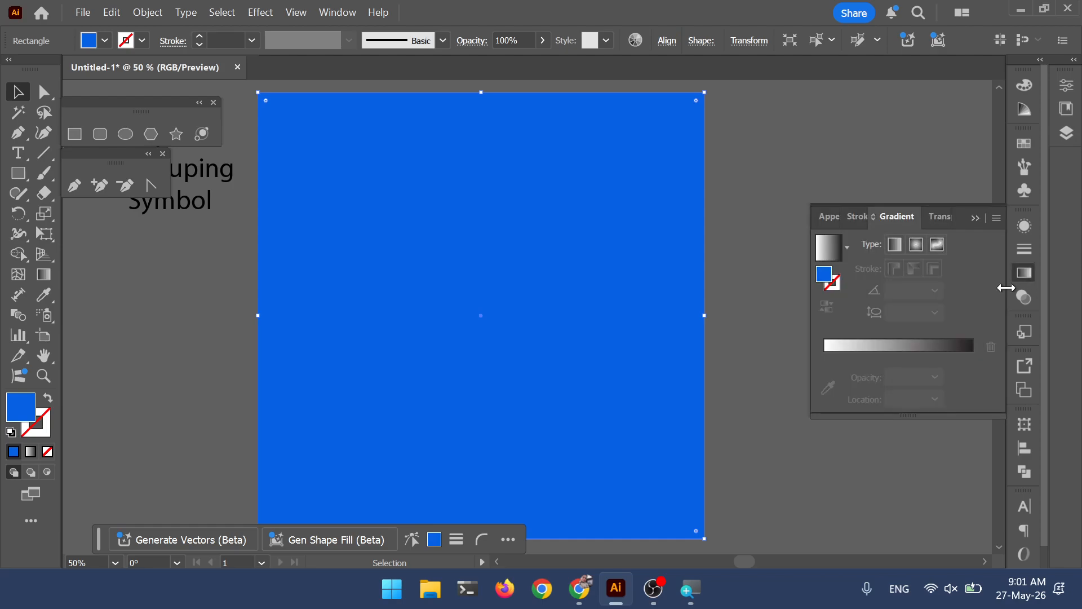
click(906, 344)
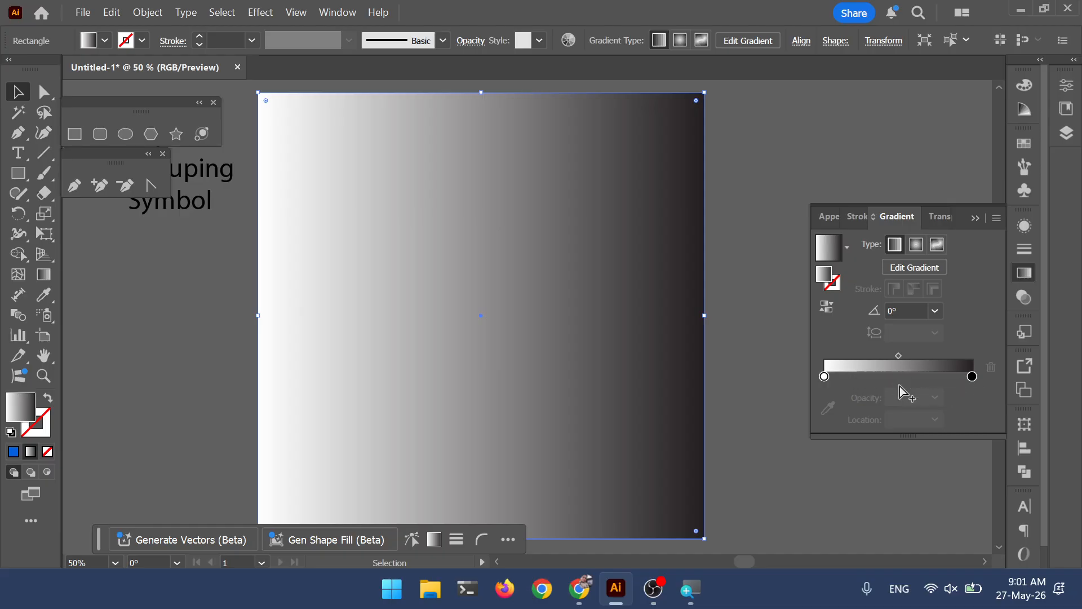
- Compare blue swatches for the gradient's white starting stop and color it with the dark navy swatch
double_click(824, 376)
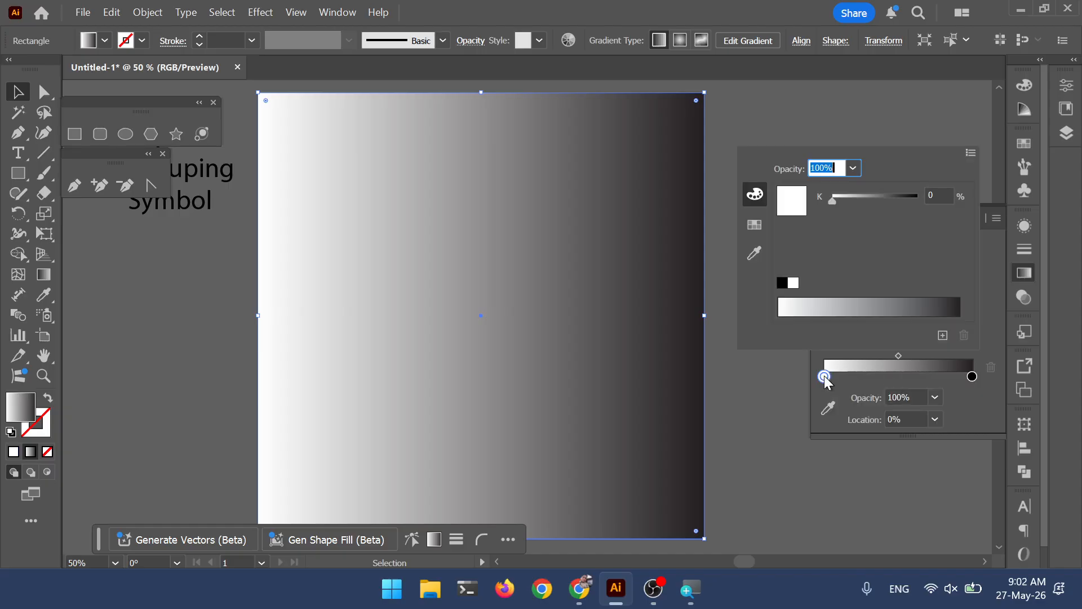
click(745, 221)
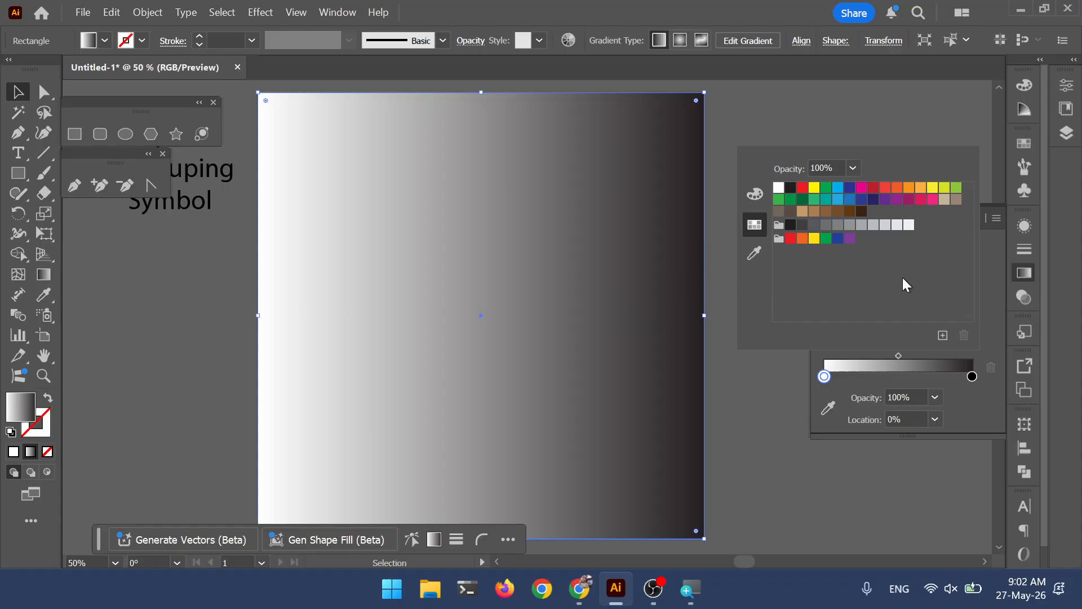
click(749, 199)
click(755, 225)
click(827, 202)
click(864, 200)
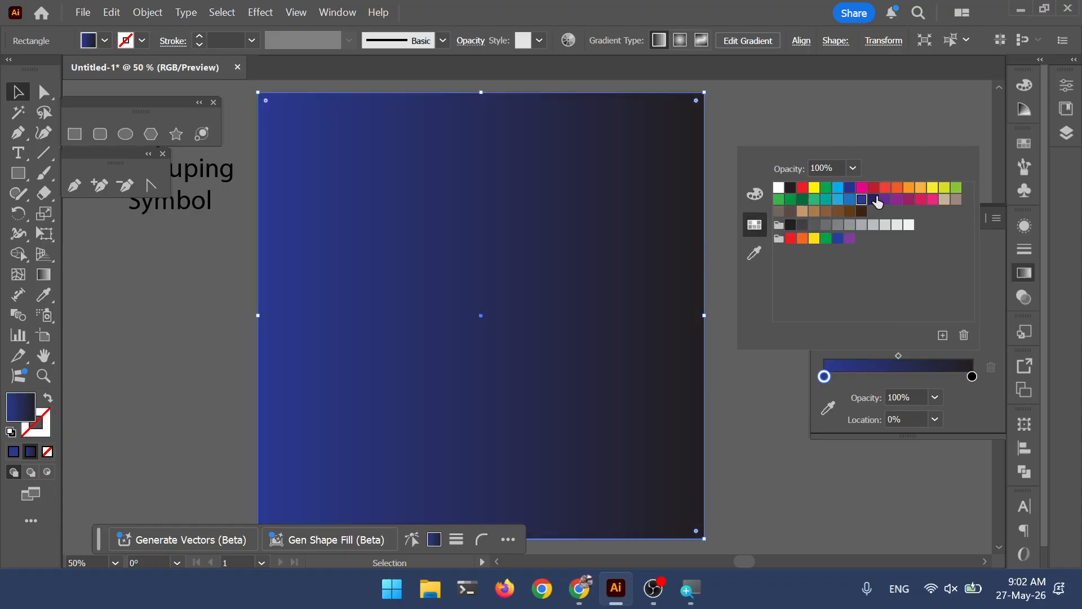
click(875, 200)
click(848, 191)
click(874, 200)
click(862, 200)
click(874, 200)
click(862, 199)
click(873, 200)
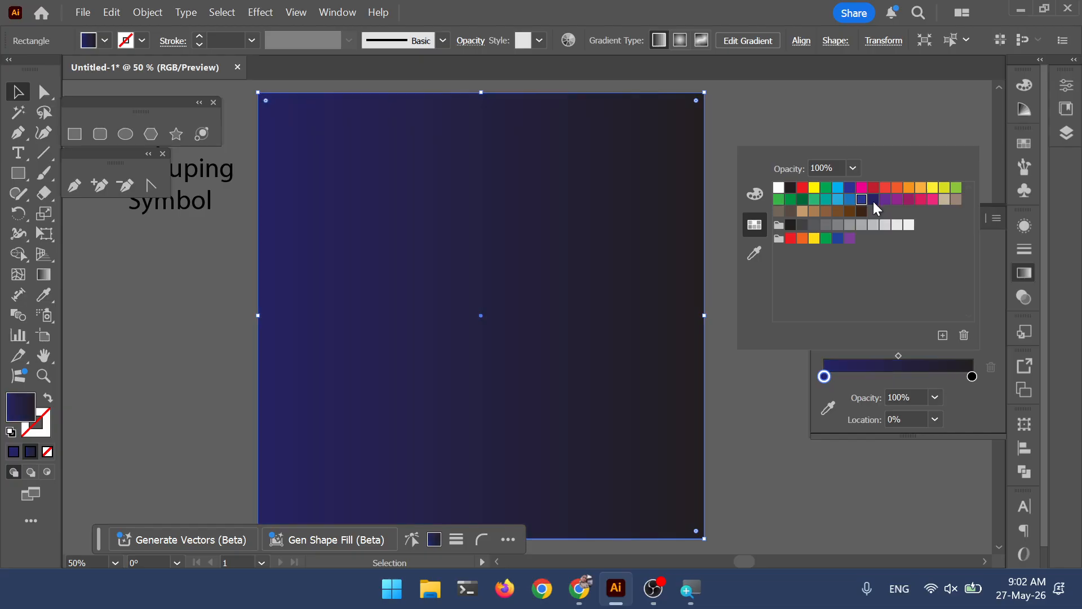
click(863, 200)
click(873, 201)
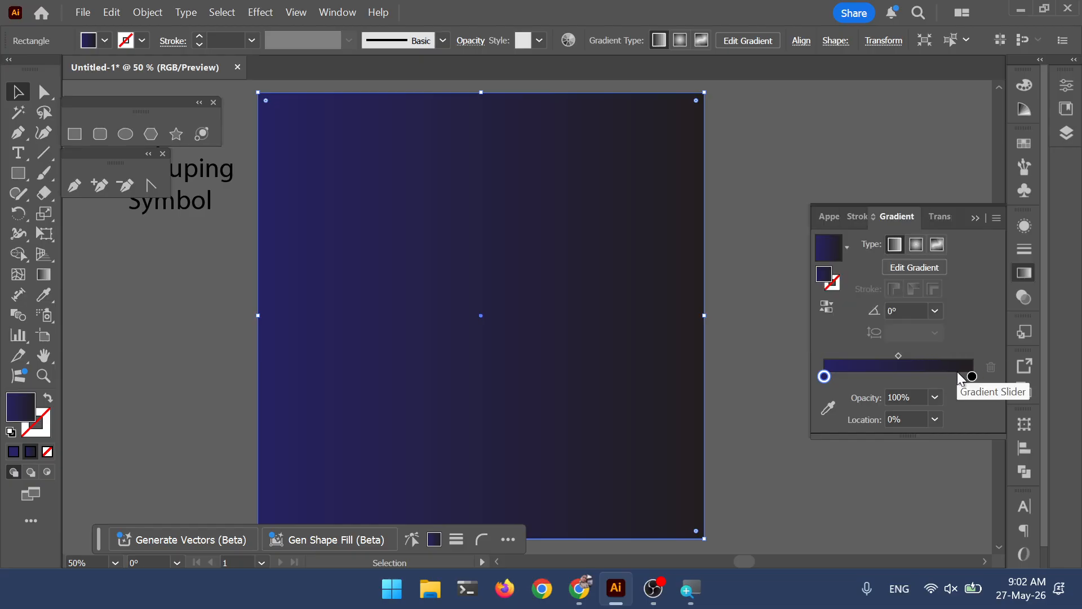
- Add a color stop at about 51% of the gradient and color it with the darkest brown swatch
click(899, 376)
double_click(899, 377)
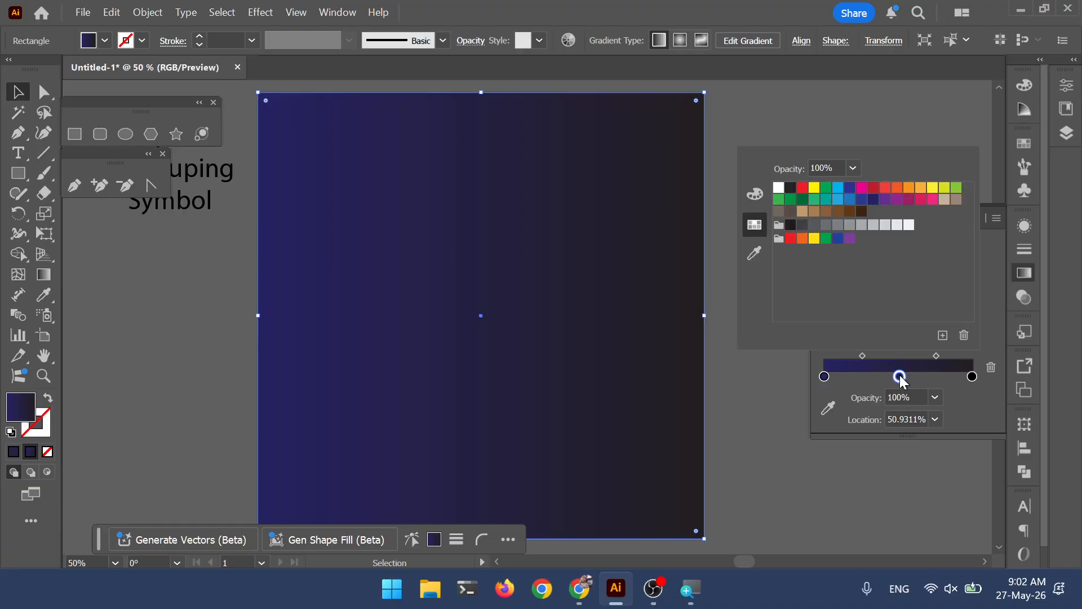
click(850, 211)
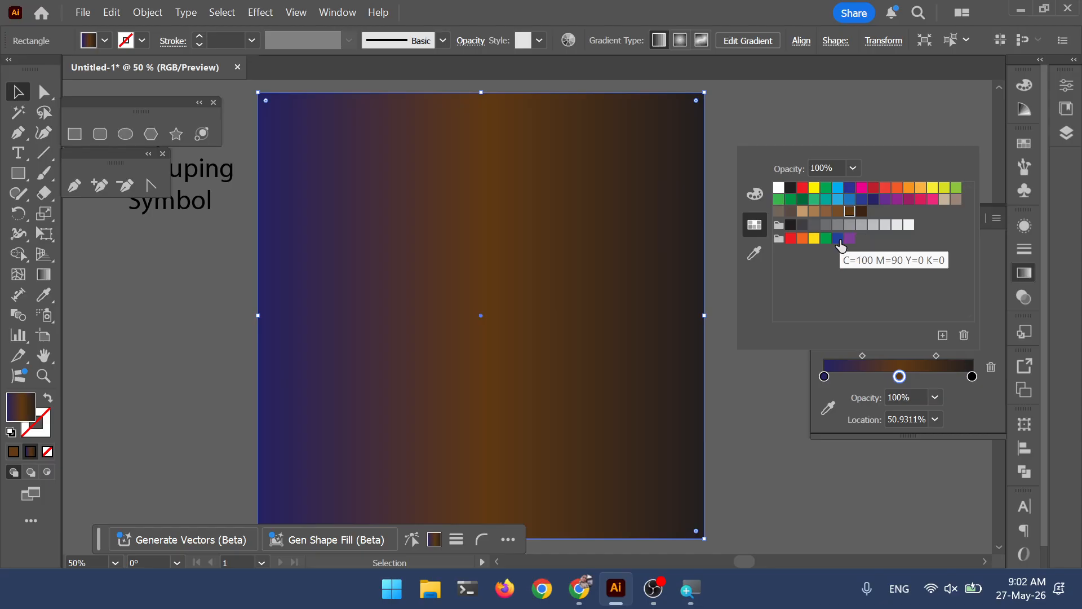
click(860, 212)
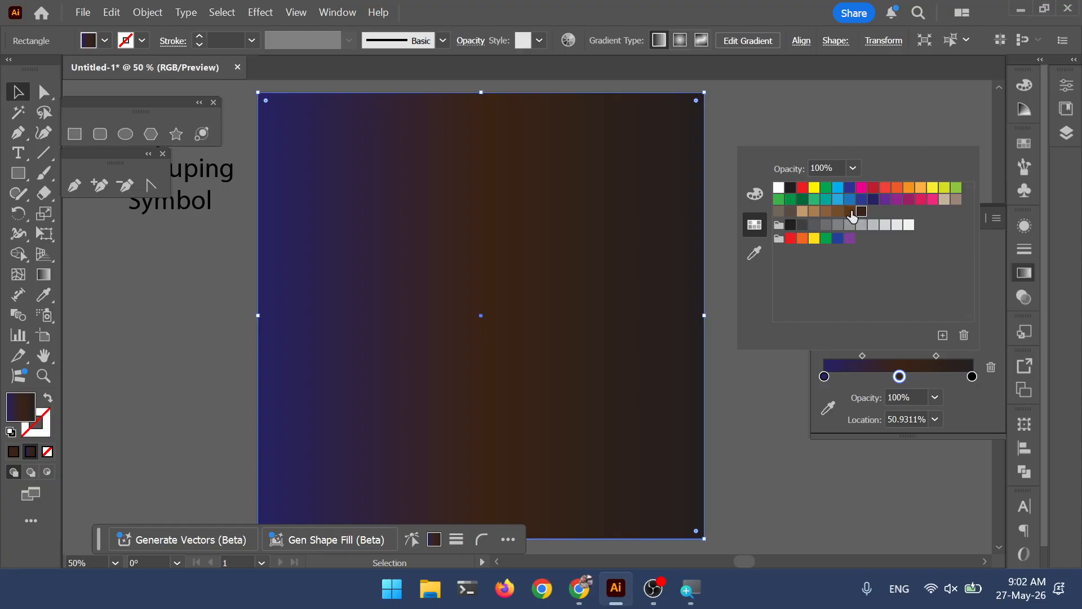
click(850, 212)
click(861, 212)
- Color the gradient's black end stop with the blue swatch C=85 M=50 Y=0 K=0 and close the swatches
click(972, 376)
double_click(972, 376)
double_click(972, 377)
click(848, 201)
click(828, 201)
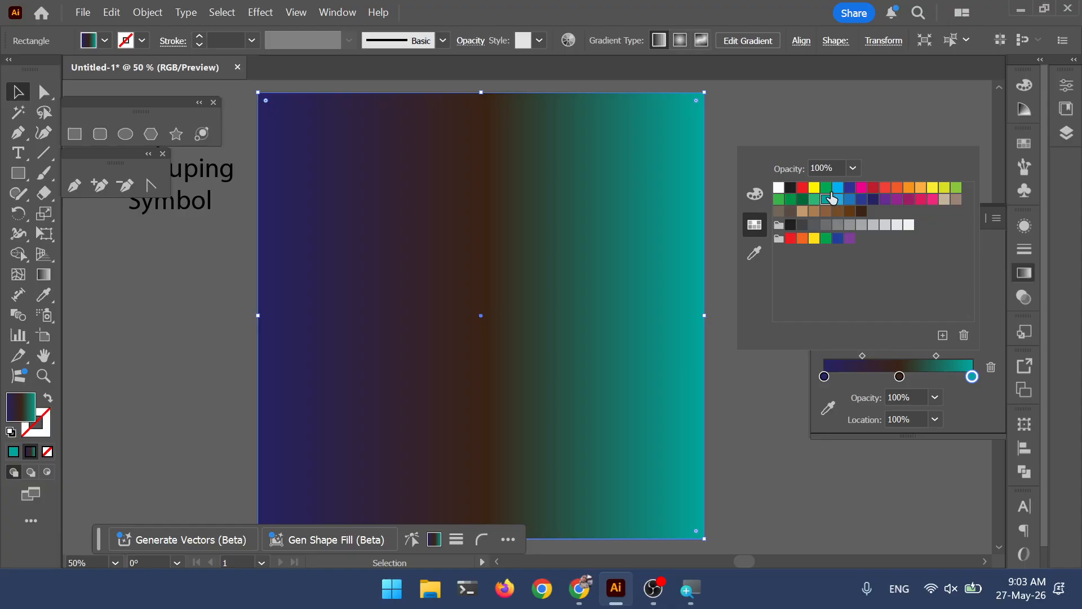
click(838, 191)
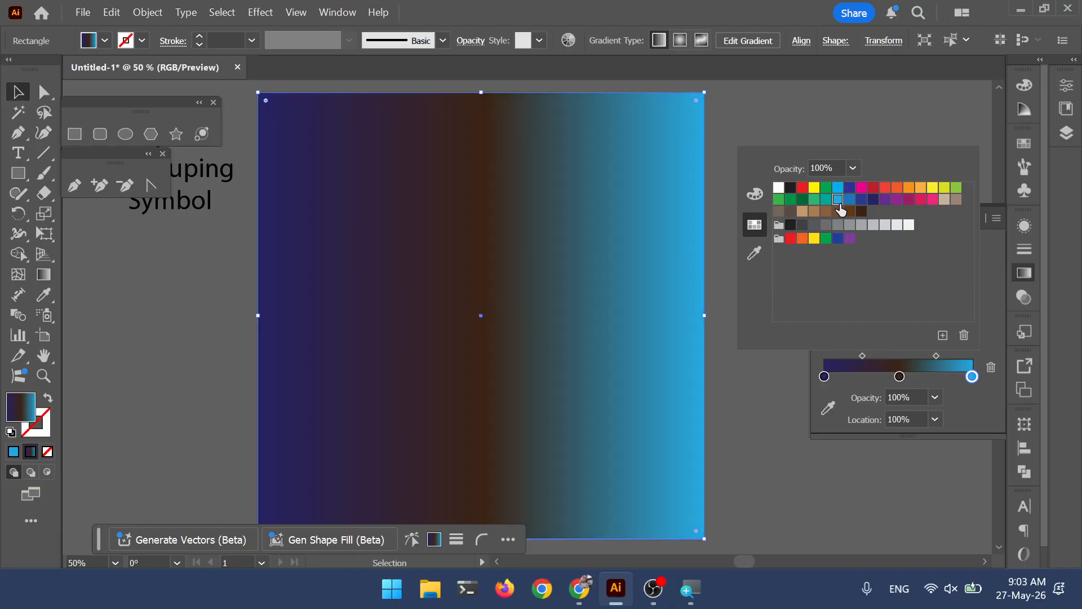
click(847, 199)
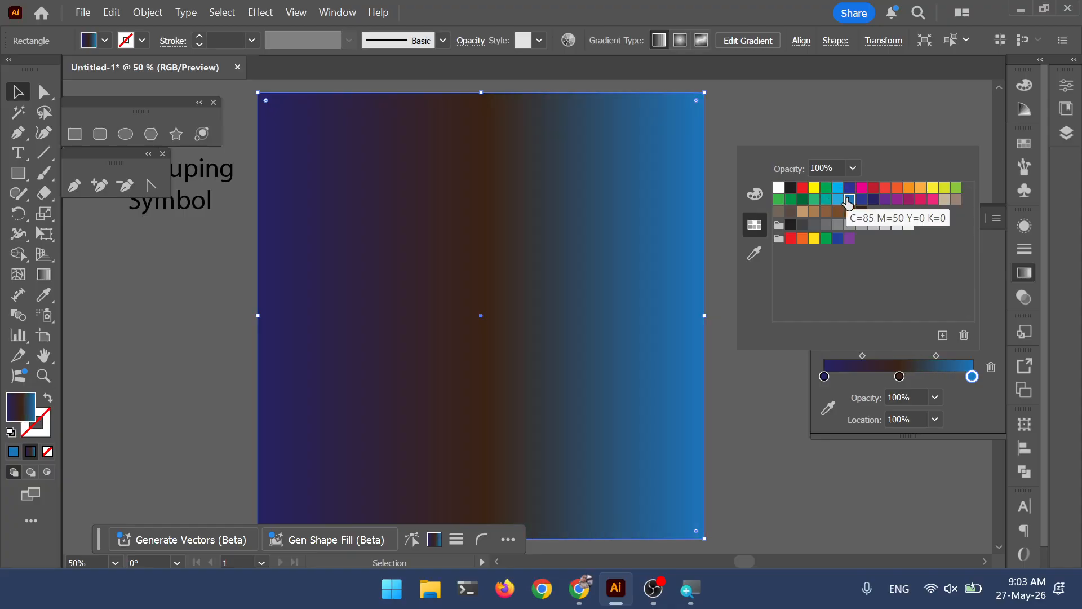
click(901, 374)
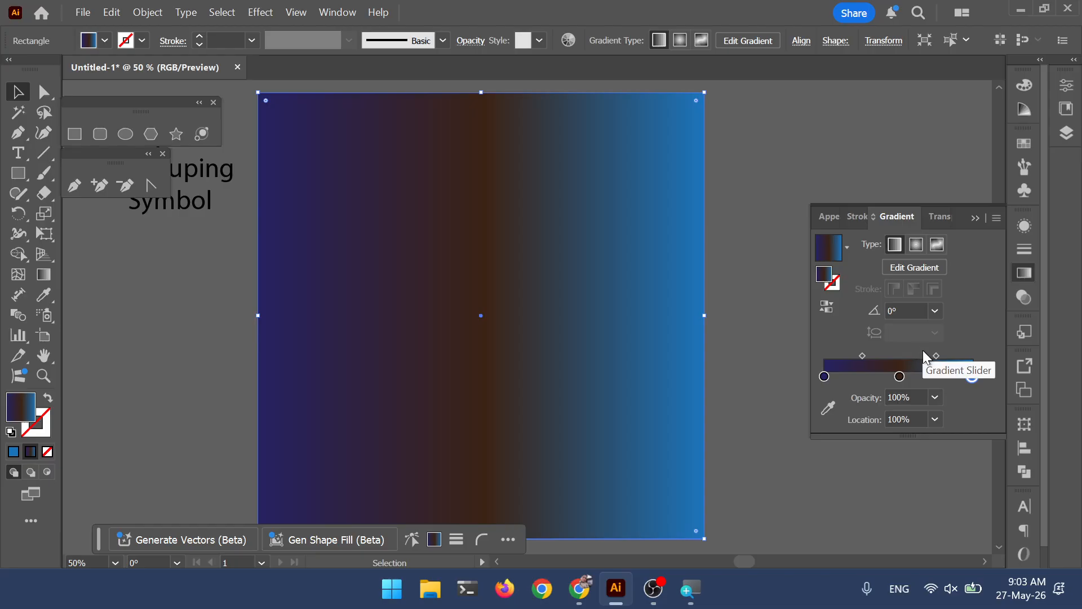
- Shift the brown stop and its navy-side midpoint toward the blue end, and set the brown-to-blue midpoint to about 65%
click(862, 356)
mouse_move(862, 356)
mouse_down()
mouse_move(949, 356)
mouse_move(902, 377)
mouse_move(918, 376)
mouse_move(877, 355)
mouse_up()
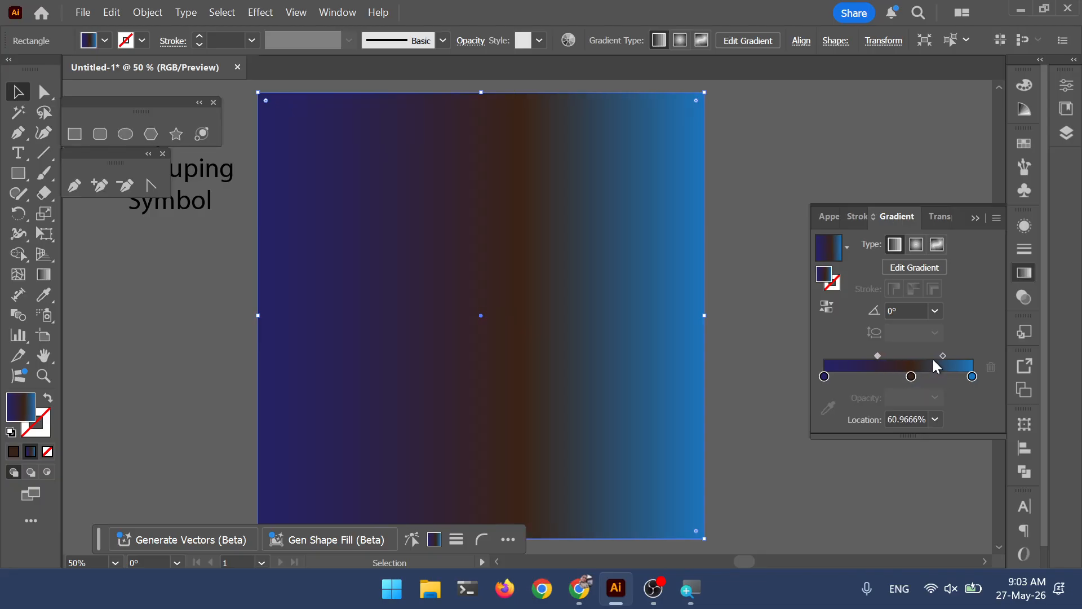
drag(943, 356, 946, 356)
drag(877, 356, 878, 356)
click(946, 356)
drag(945, 356, 952, 356)
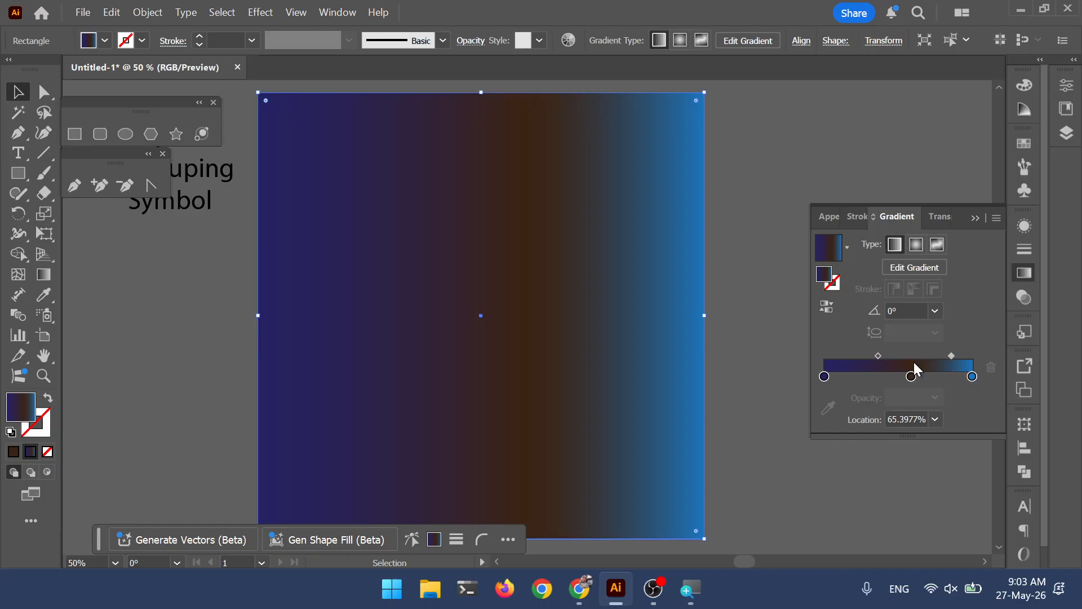
- Set the navy-to-brown midpoint to about 37% and move the brown stop to about 64% of the gradient
drag(874, 356, 860, 355)
mouse_move(913, 377)
mouse_down()
mouse_move(864, 376)
mouse_move(923, 376)
mouse_up()
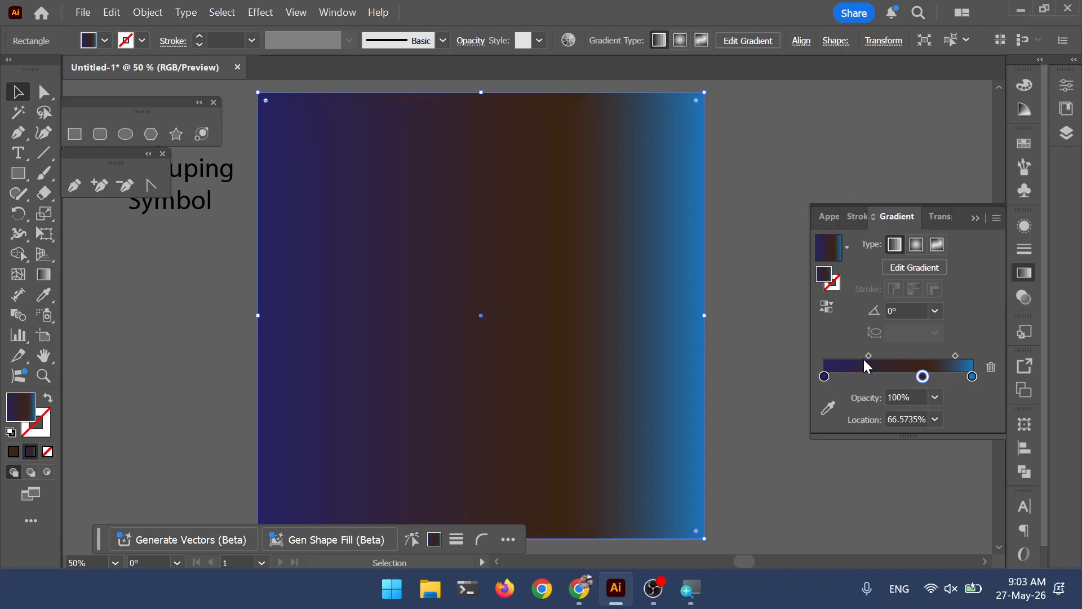
drag(869, 356, 861, 355)
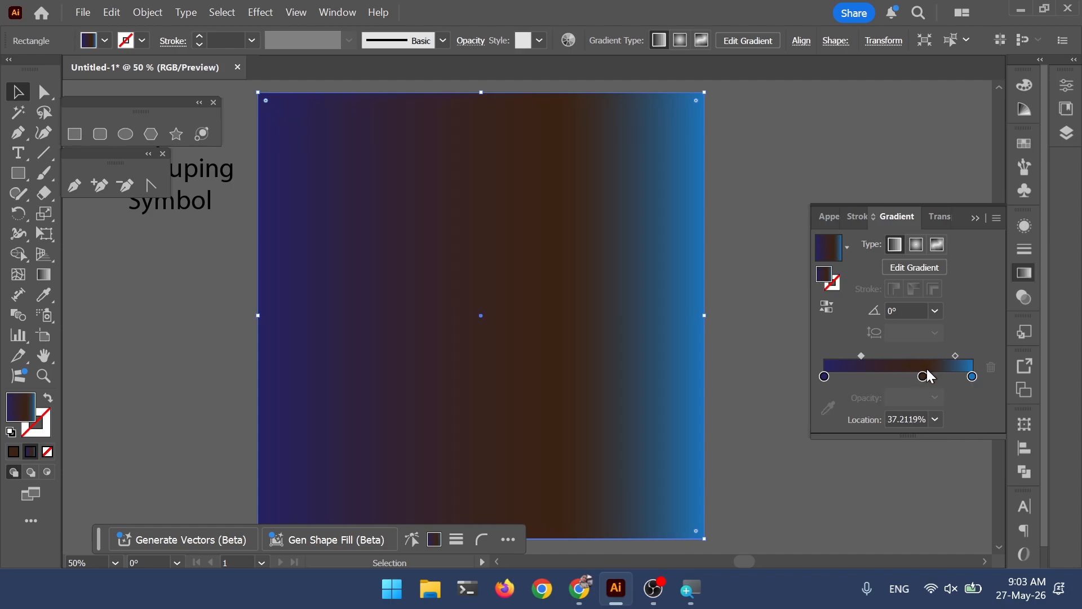
drag(925, 375, 919, 375)
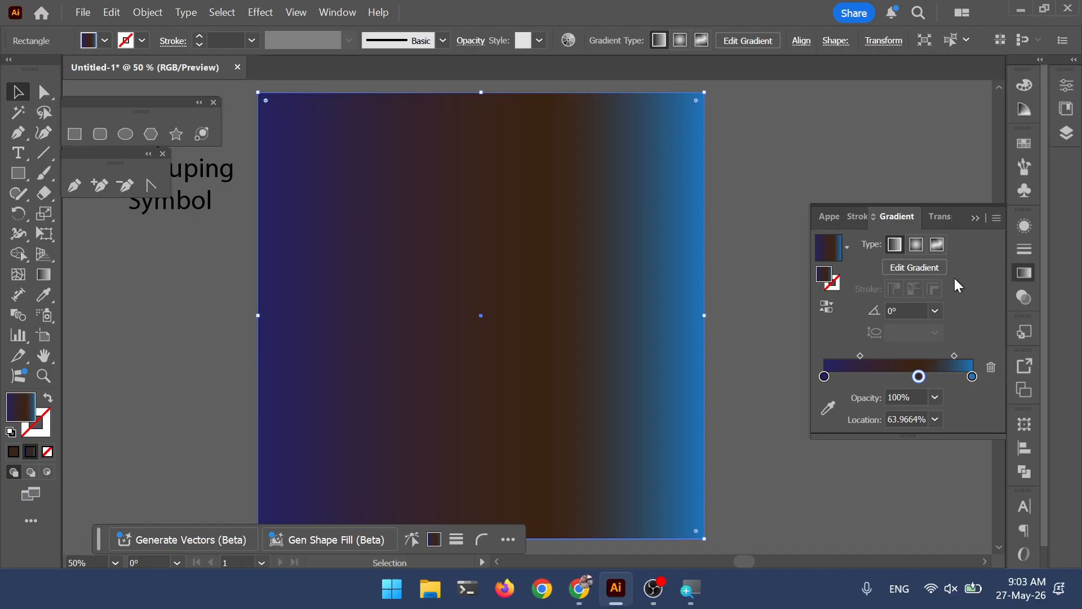
- Try a gradient angle of 90° and set the angle to -90°
click(935, 312)
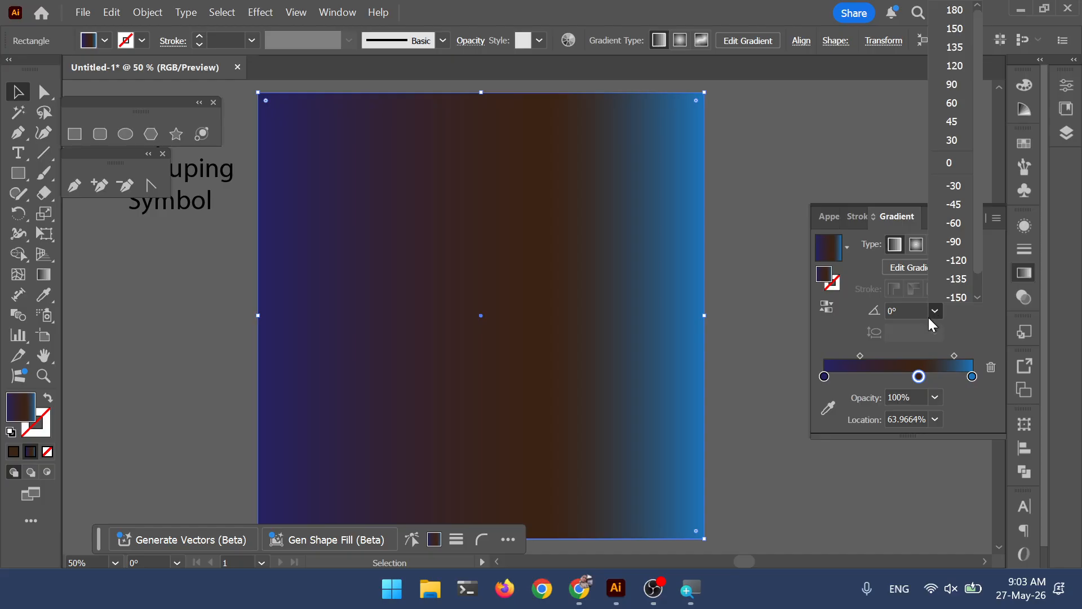
click(955, 81)
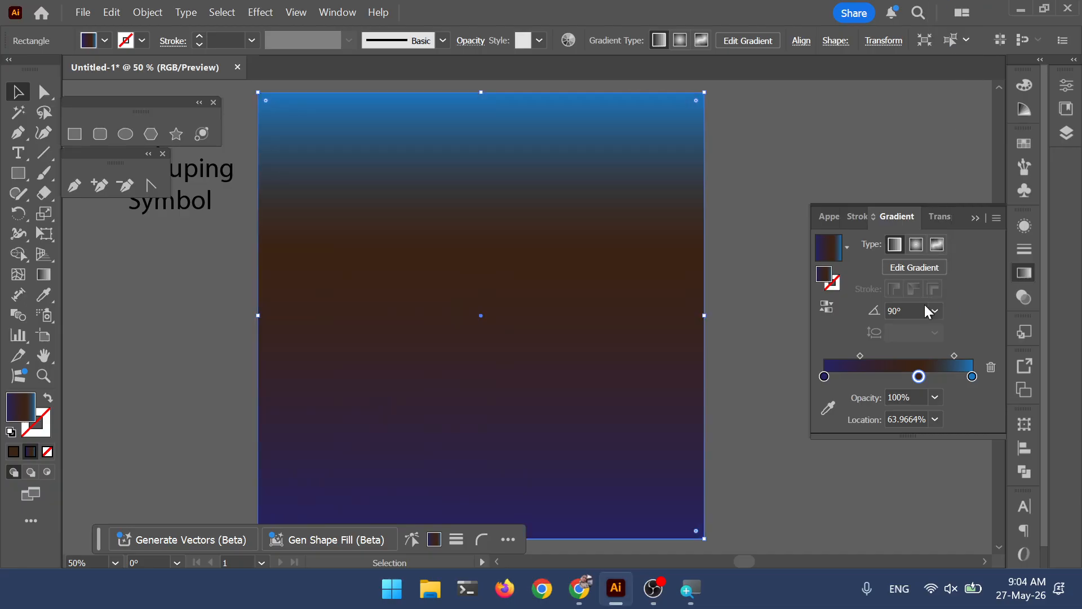
click(934, 311)
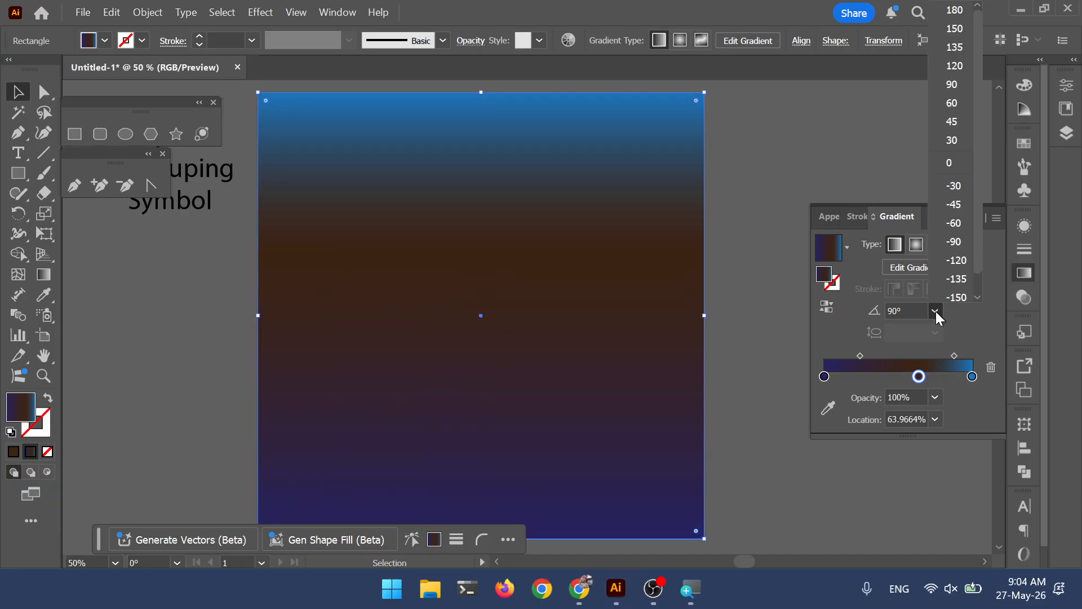
click(956, 242)
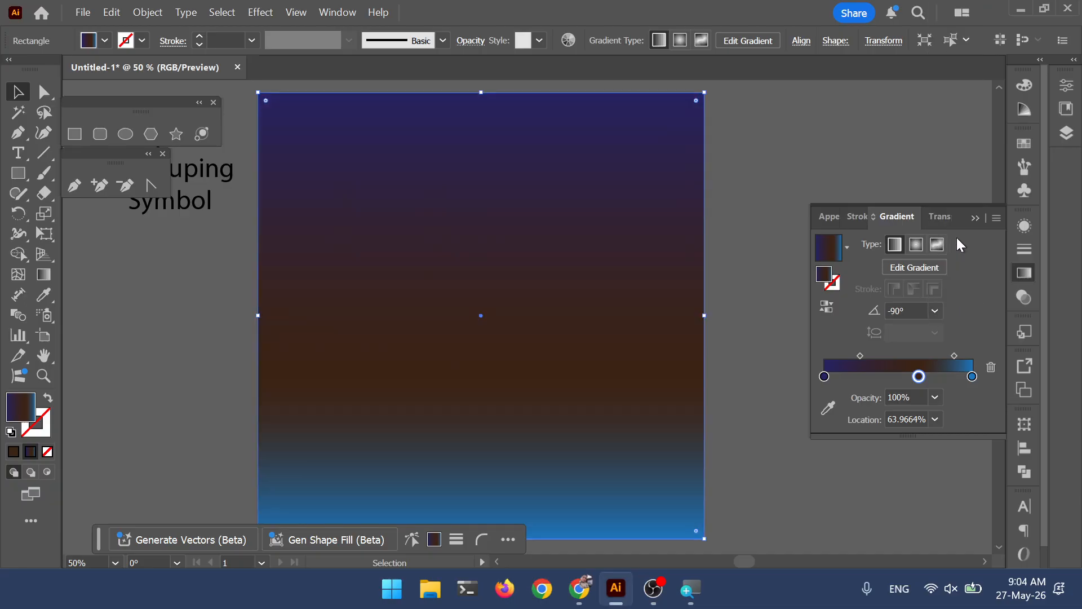
- Add an extra color stop between the navy and brown stops and delete it
click(938, 307)
click(938, 306)
key(ctrl)
drag(877, 379, 873, 379)
click(991, 368)
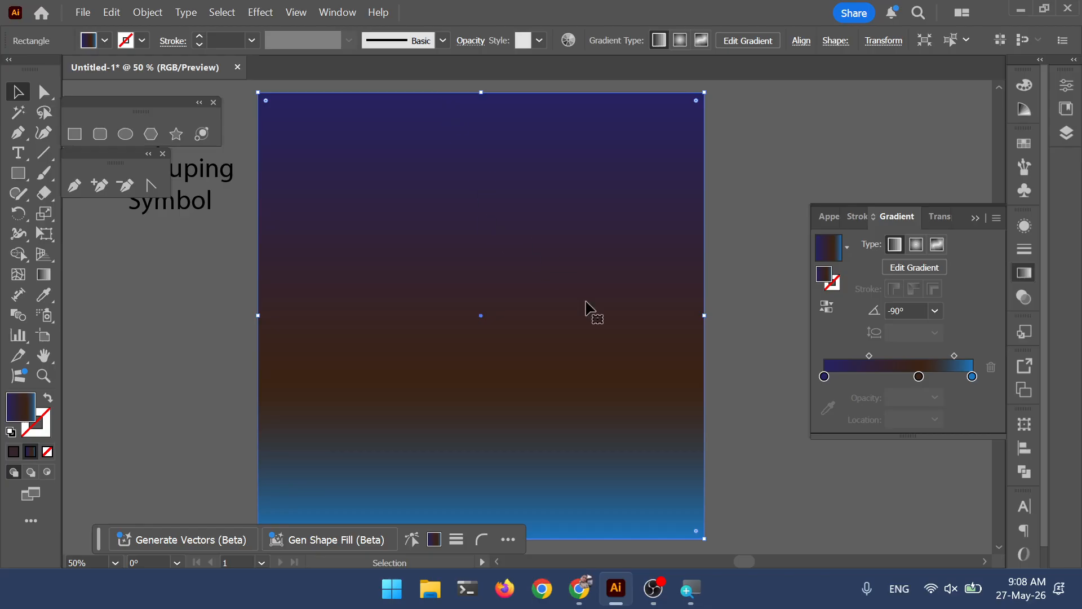
- Move the "Layer Grouping Symbol" text lower in the empty area beside the artboard, clear of the floating tool palettes
mouse_move(641, 323)
mouse_down()
mouse_move(637, 301)
mouse_move(640, 319)
mouse_up()
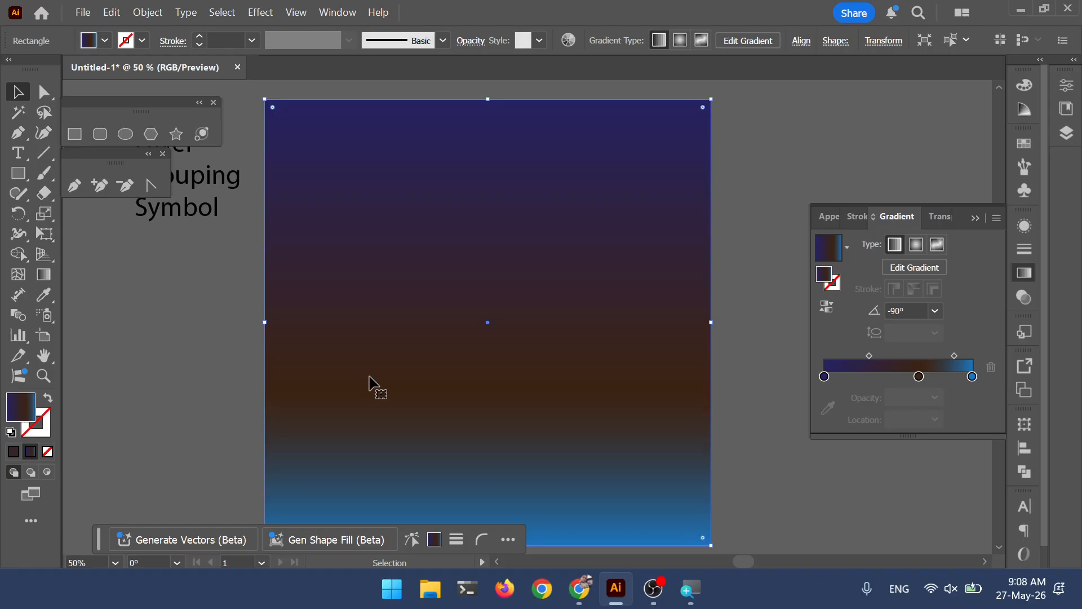
key(space)
drag(571, 446, 582, 438)
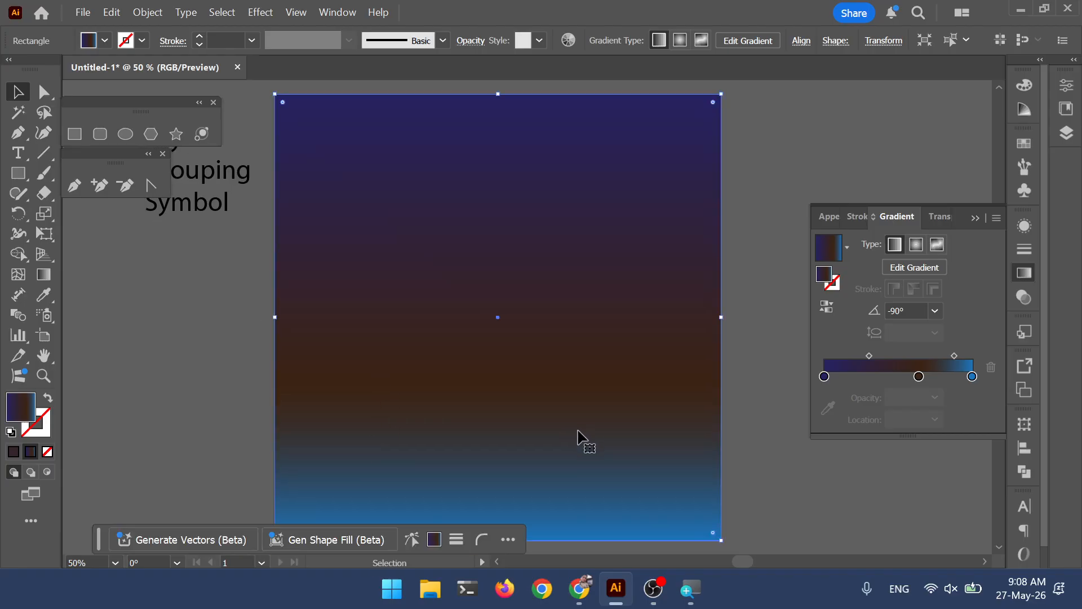
drag(210, 206, 178, 320)
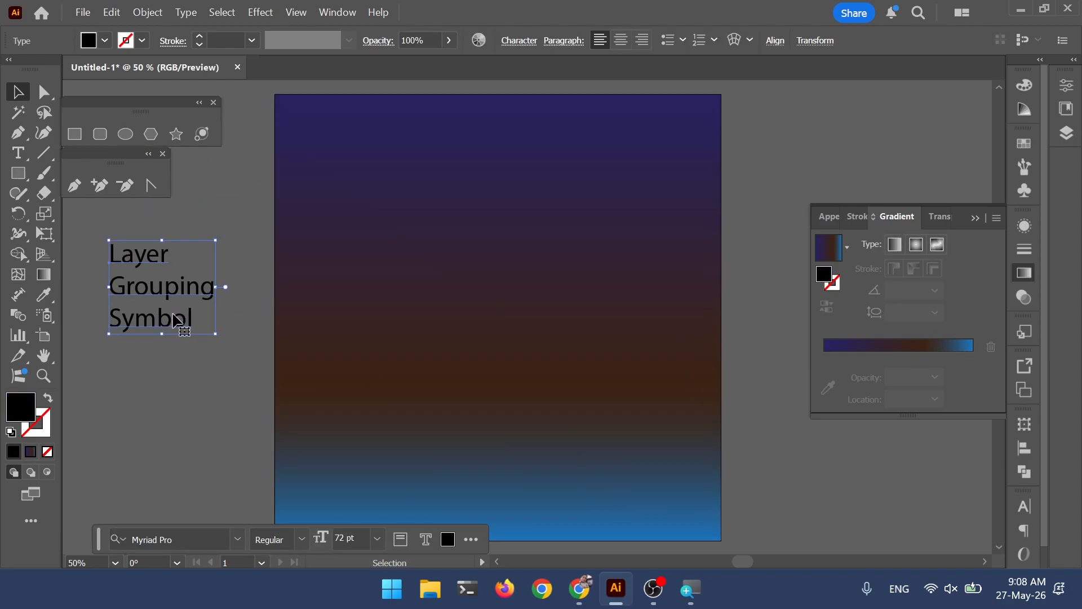
- Highlight the word "Symbol" in the topic list text and return to the Selection tool
double_click(166, 319)
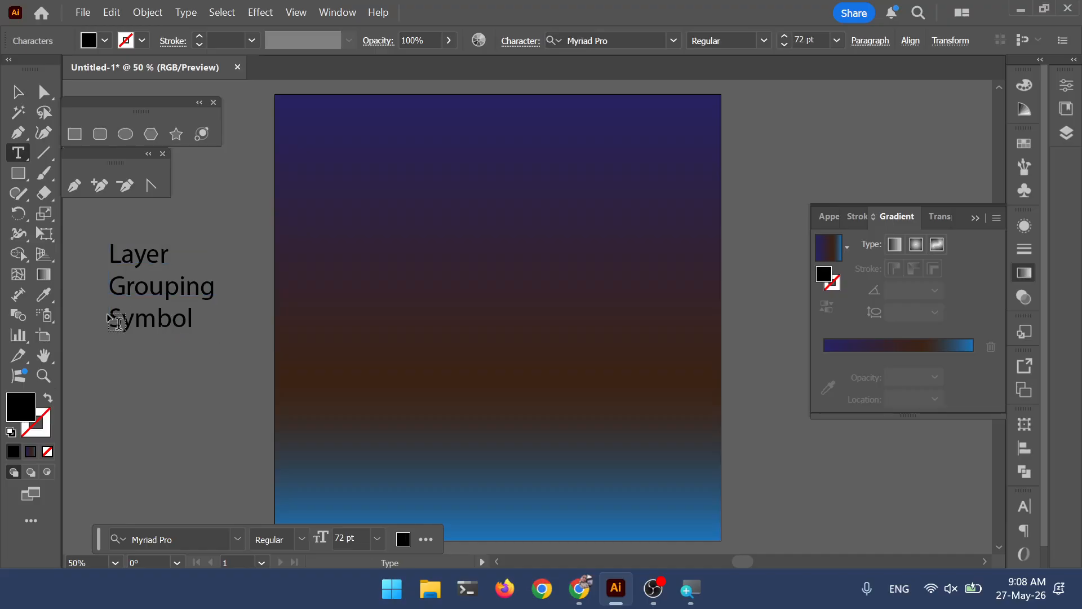
drag(111, 322, 233, 323)
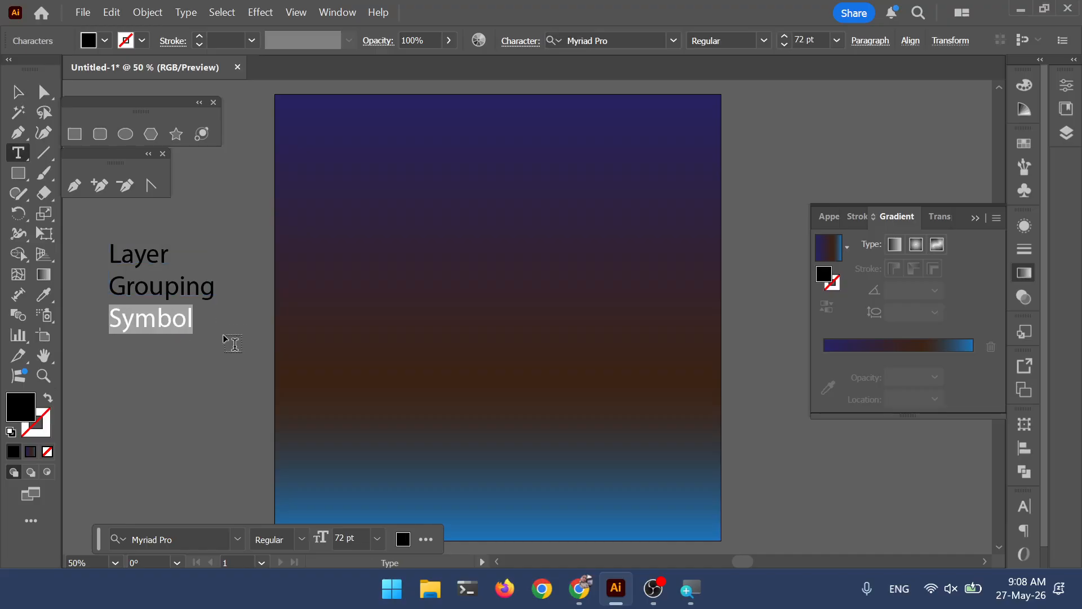
click(17, 91)
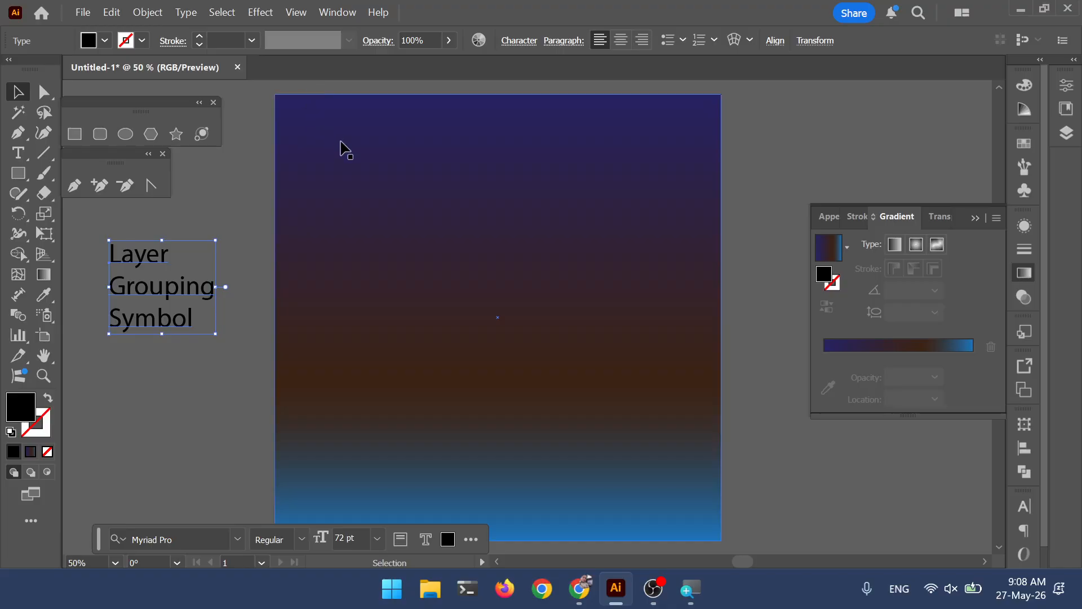
- Display the Symbols panel
click(331, 12)
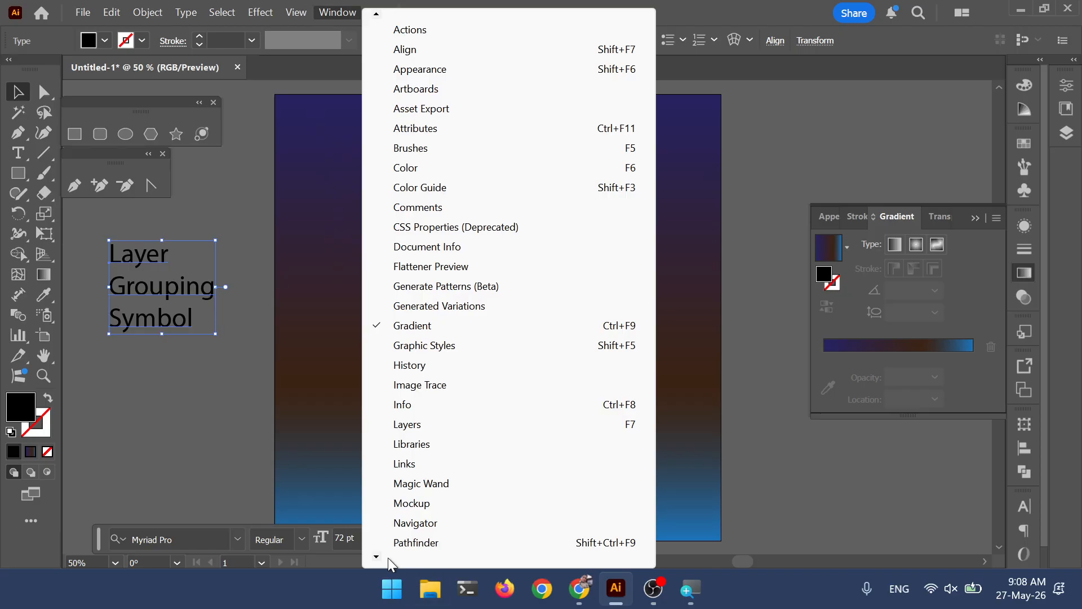
mouse_move(382, 559)
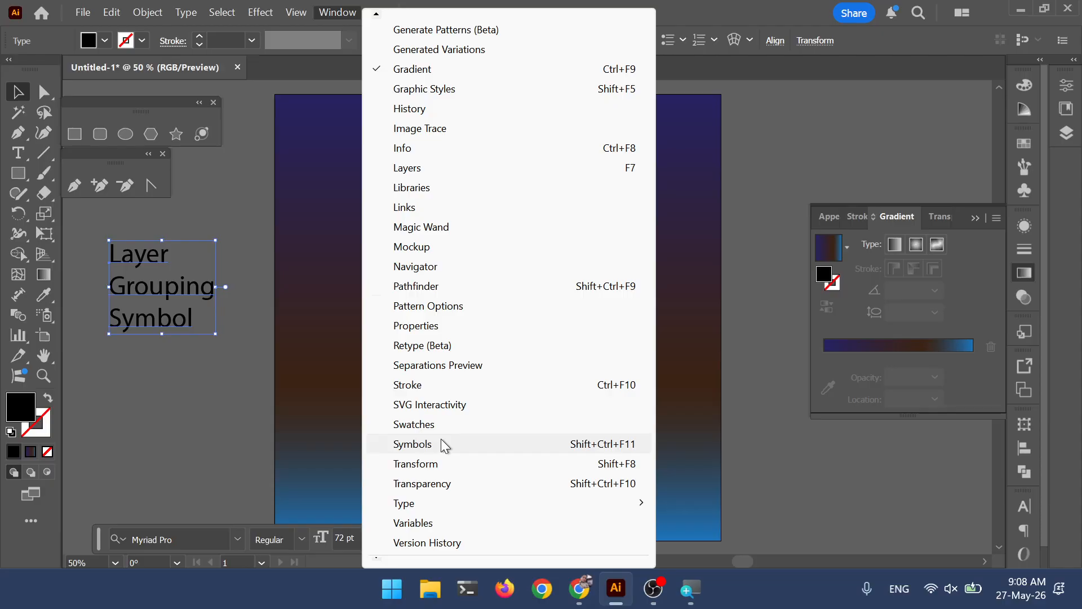
click(440, 444)
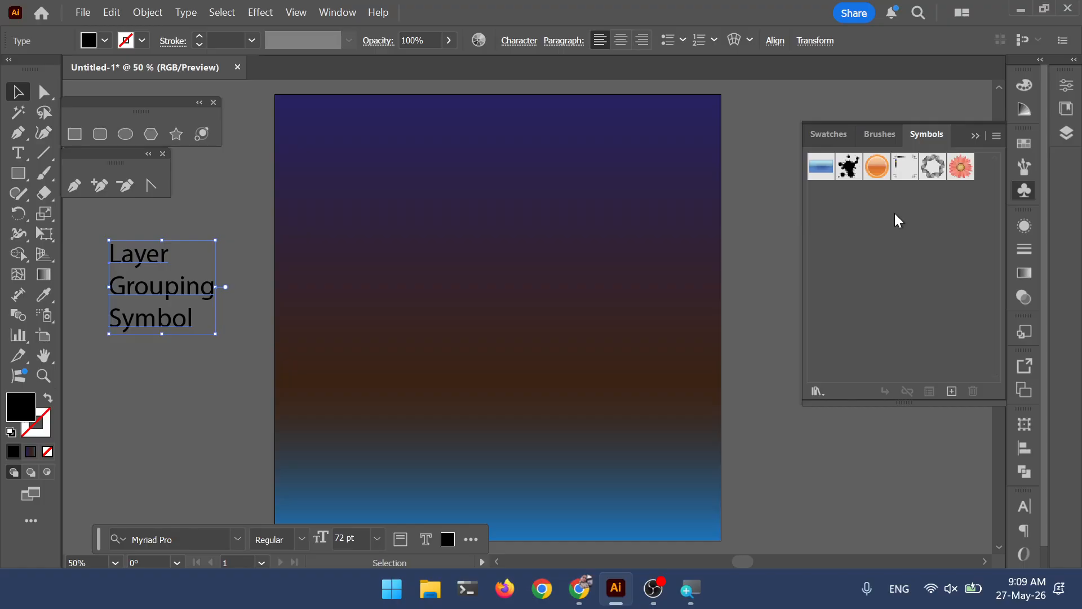
click(816, 392)
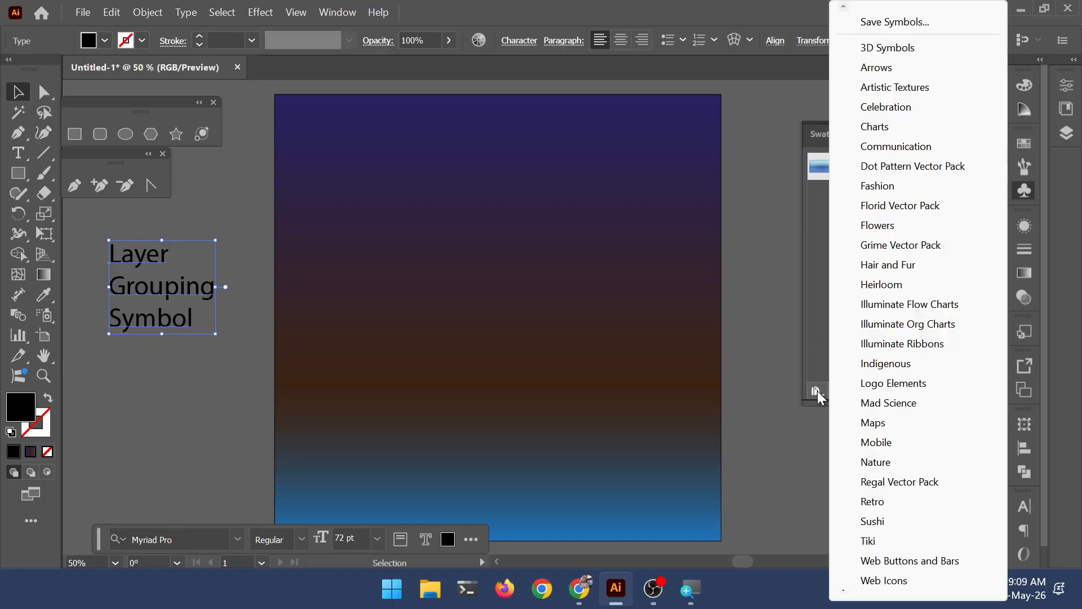
click(817, 391)
click(818, 391)
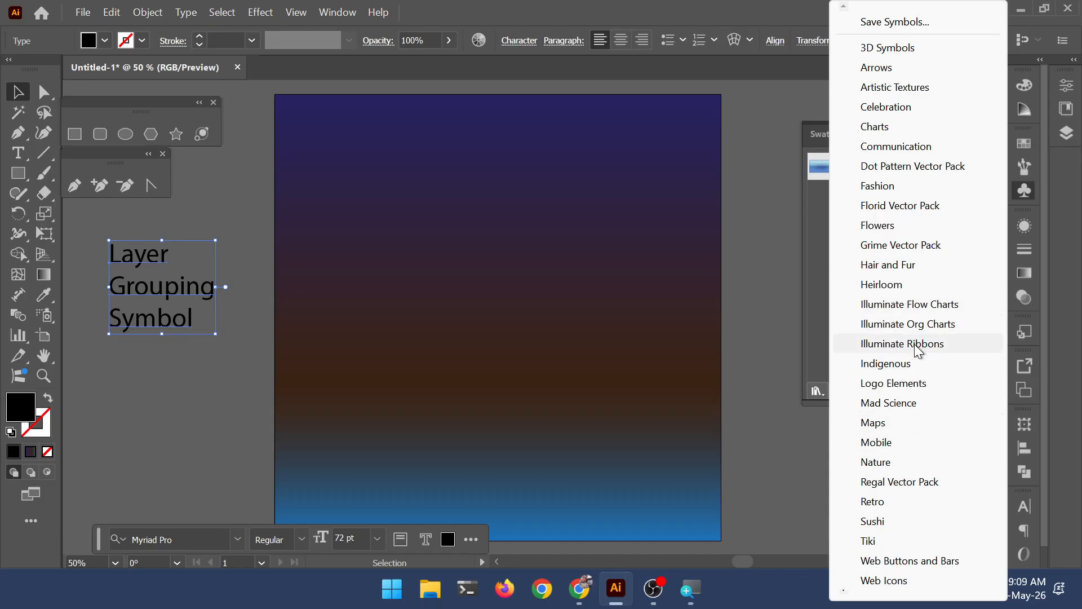
click(816, 314)
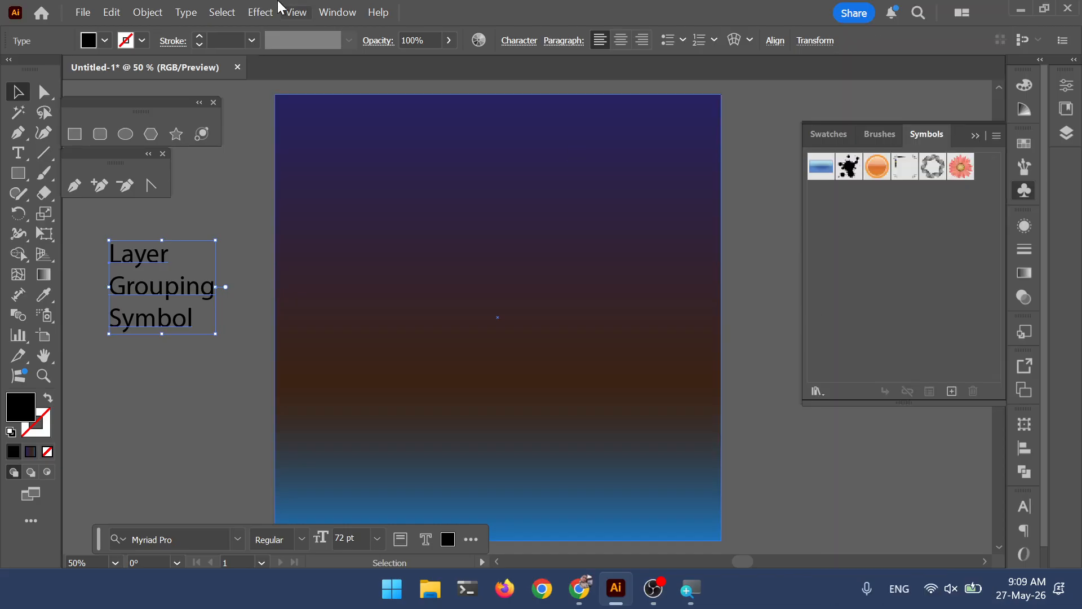
click(348, 8)
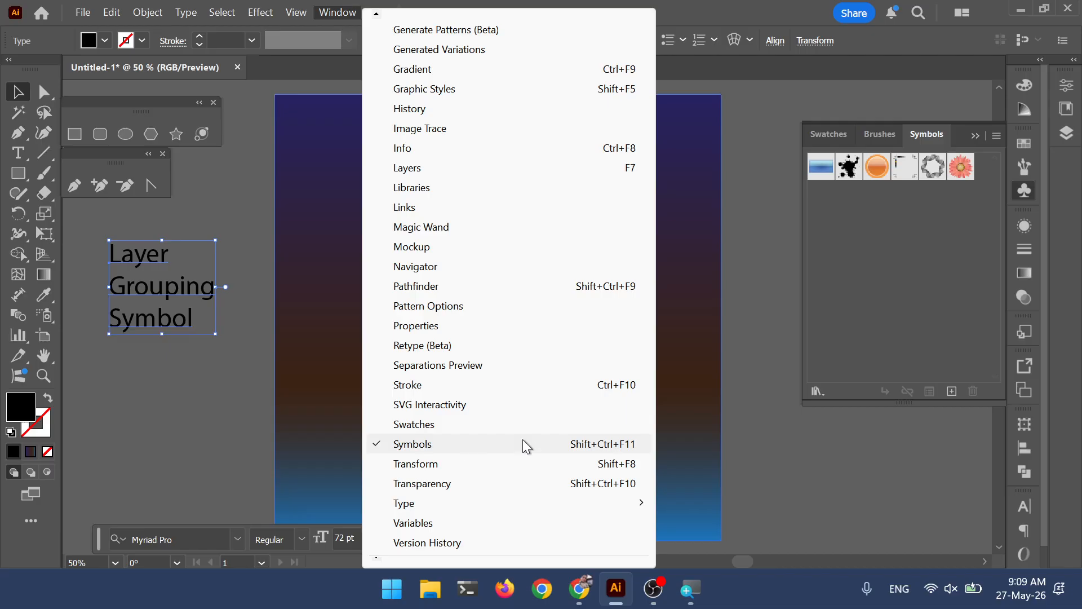
click(971, 278)
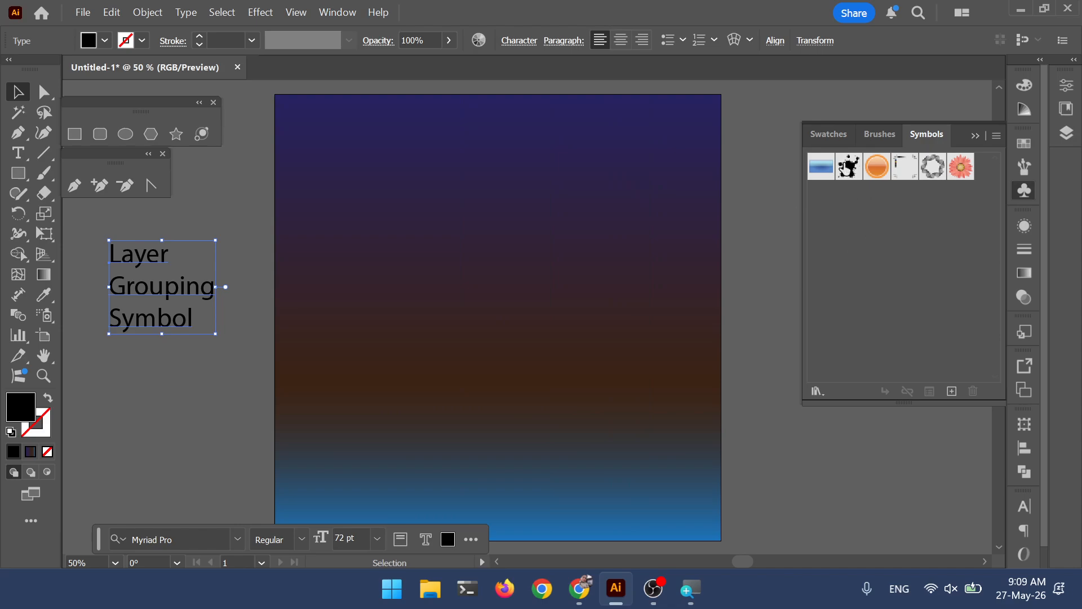
- Open the Nature symbol library and move its palette off the artboard into the free area beside it
click(816, 392)
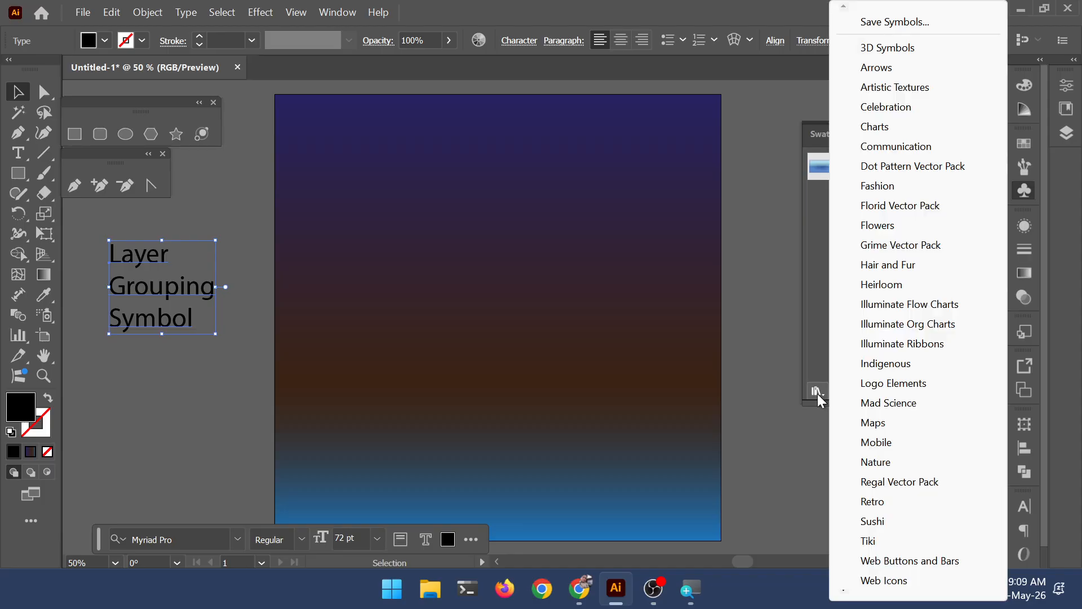
click(883, 470)
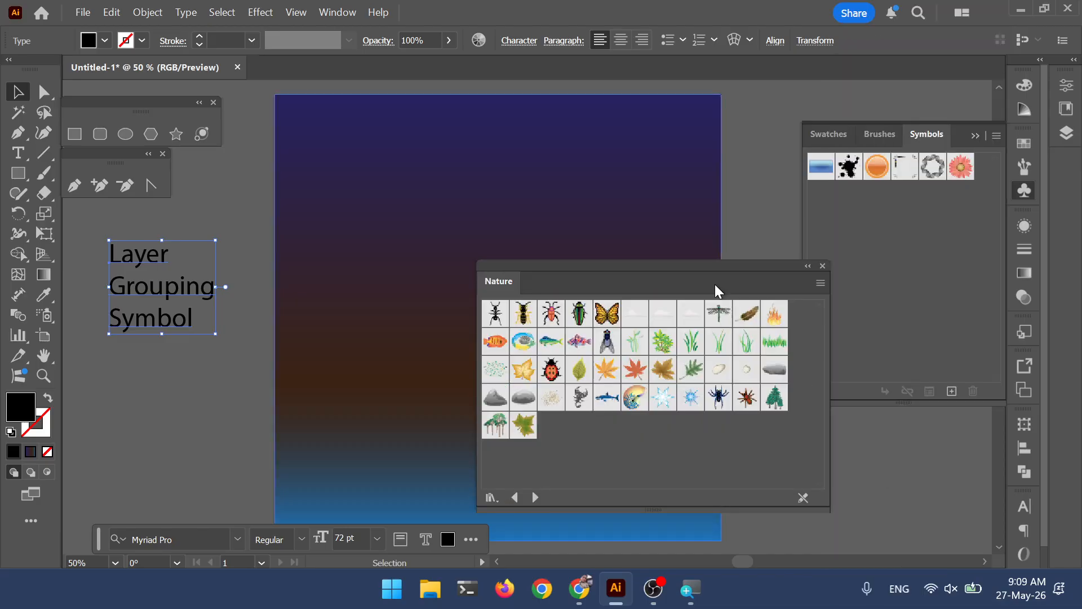
drag(701, 266, 871, 239)
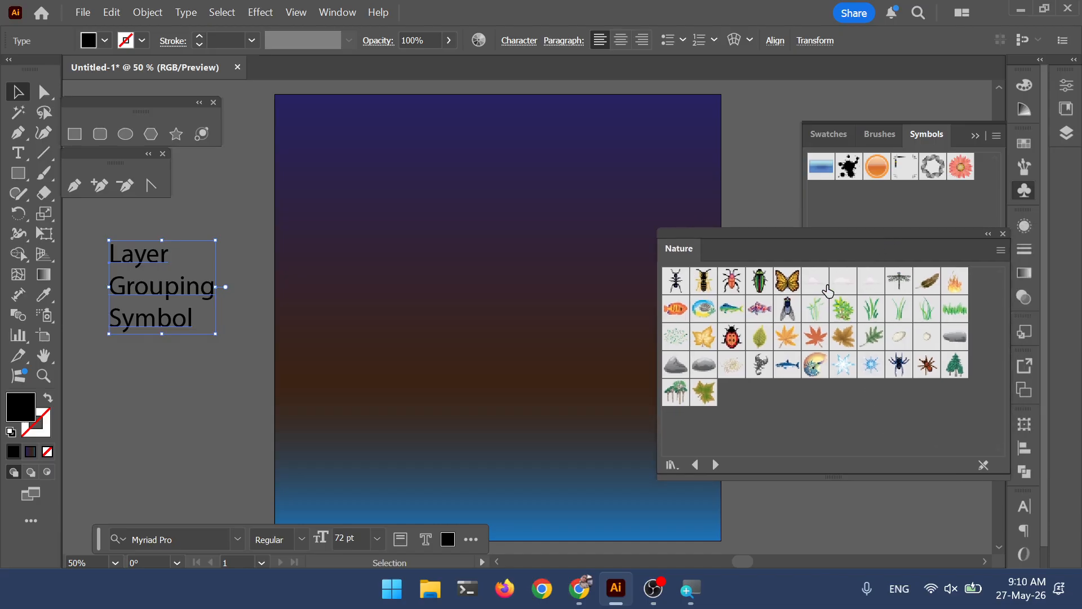
drag(830, 234, 912, 244)
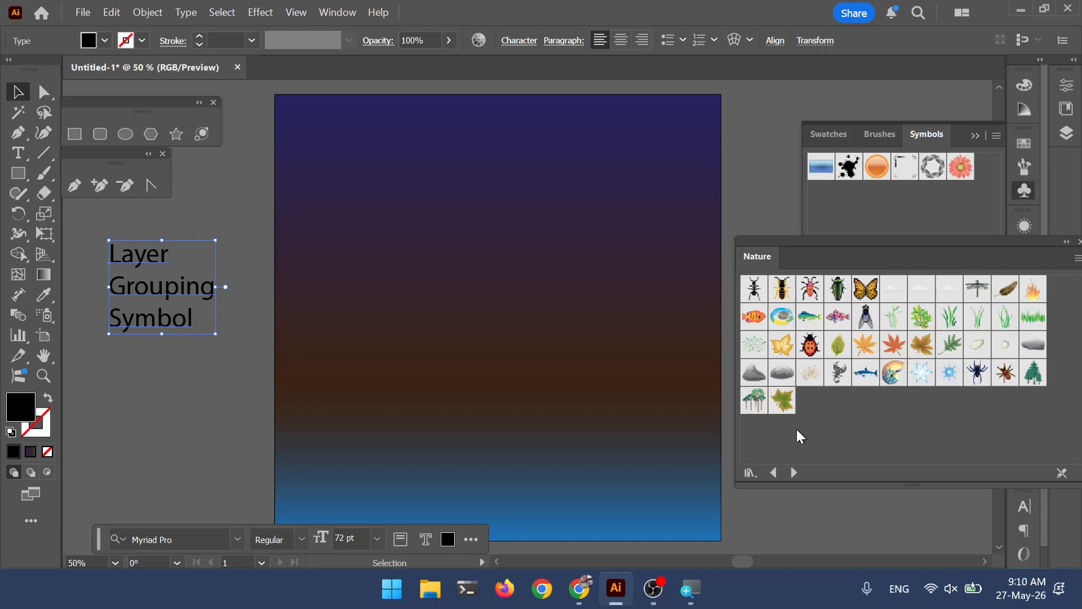
- Place the Trees 2 symbol from the Nature library in the left half of the gradient background
drag(749, 414, 544, 346)
drag(448, 392, 761, 462)
click(752, 405)
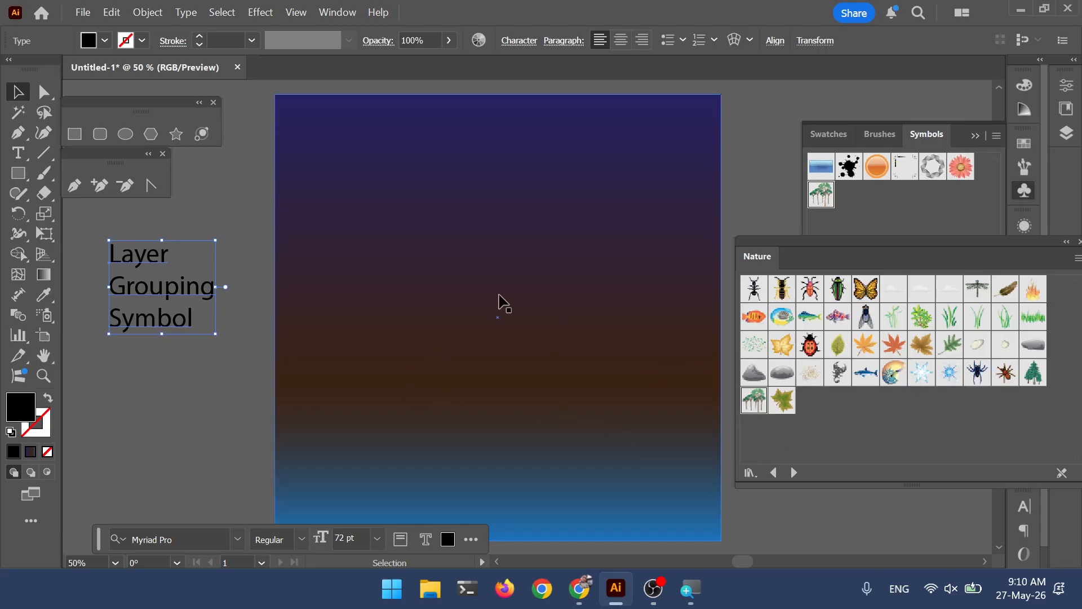
drag(759, 415, 697, 380)
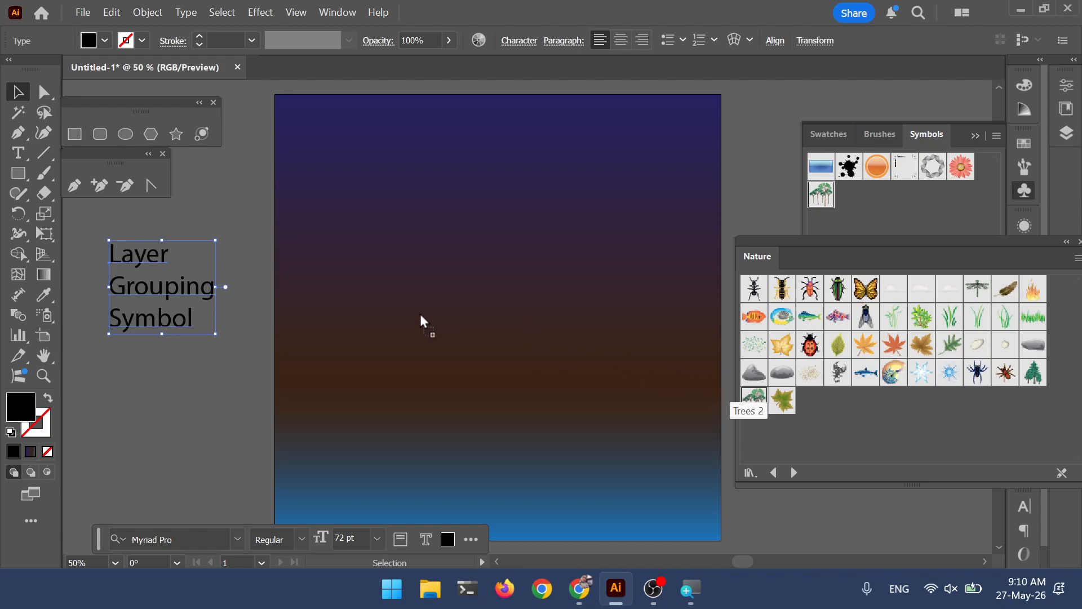
drag(381, 319, 453, 390)
click(420, 360)
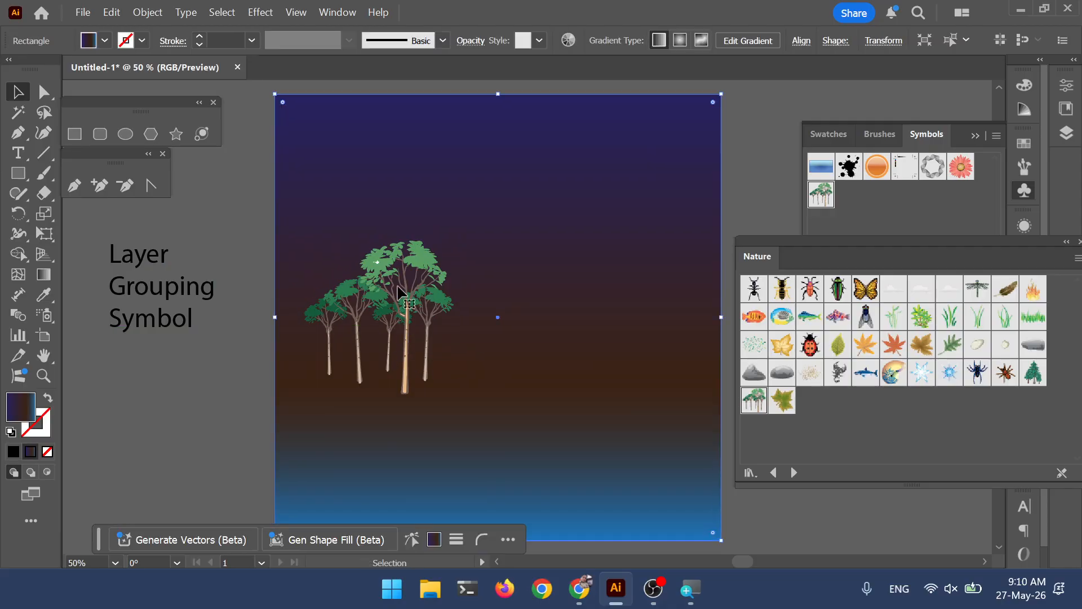
drag(399, 291, 384, 306)
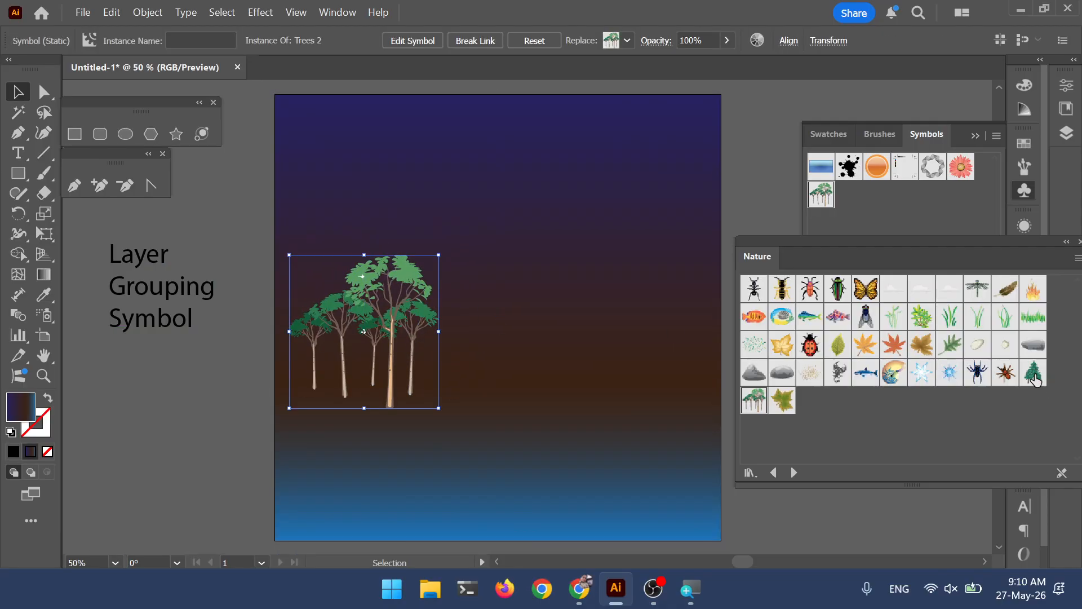
- Add the Trees 1 pine symbol just to the right of the tree group
drag(1035, 380, 784, 388)
drag(545, 373, 454, 360)
click(396, 376)
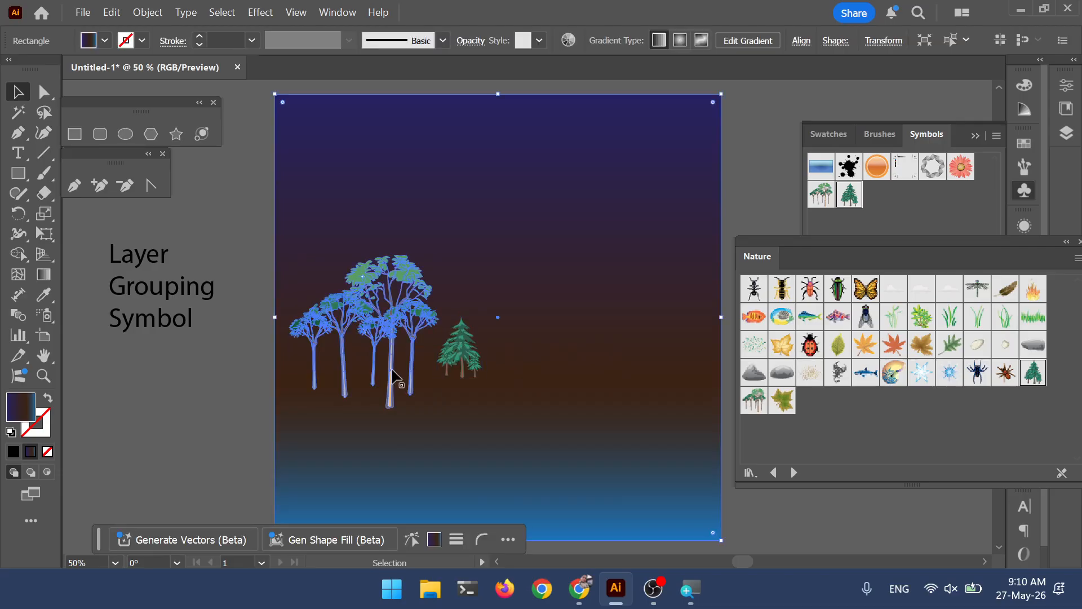
- Shrink the Trees 2 group to about half size and spread four copies in a row across the artboard
click(440, 251)
click(411, 277)
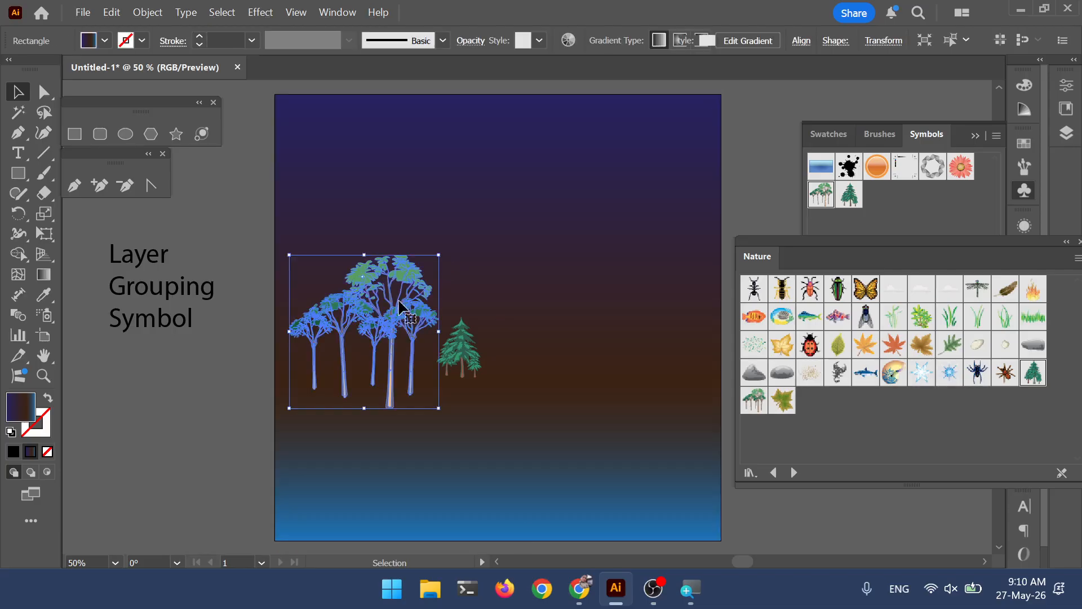
drag(440, 256, 501, 326)
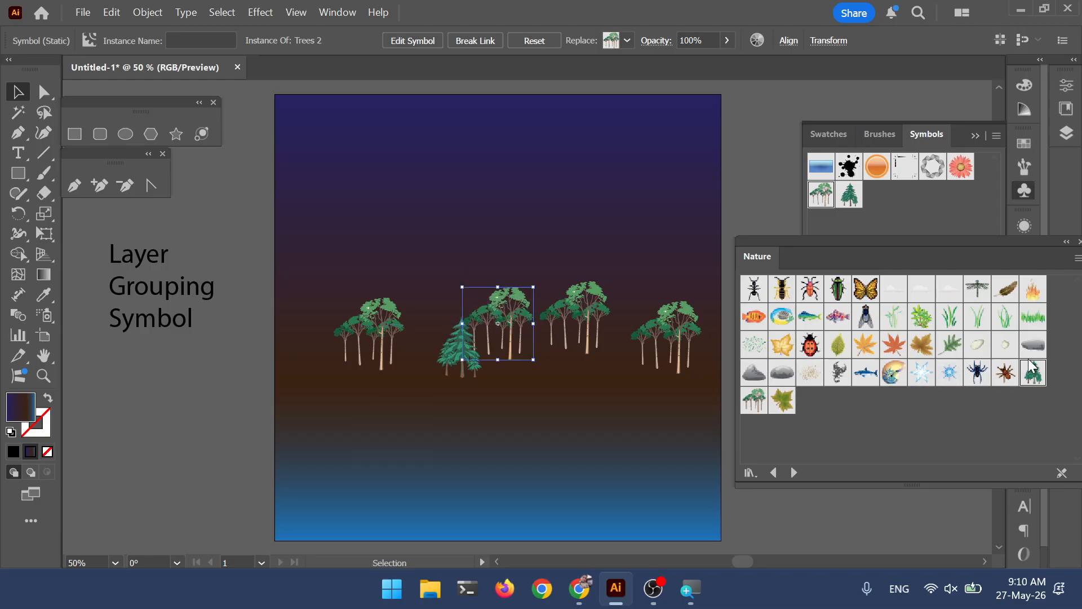
- Place four large Trees 1 pines in a row across the artboard, in front of the small tree groups
drag(744, 377, 670, 327)
drag(619, 388, 297, 344)
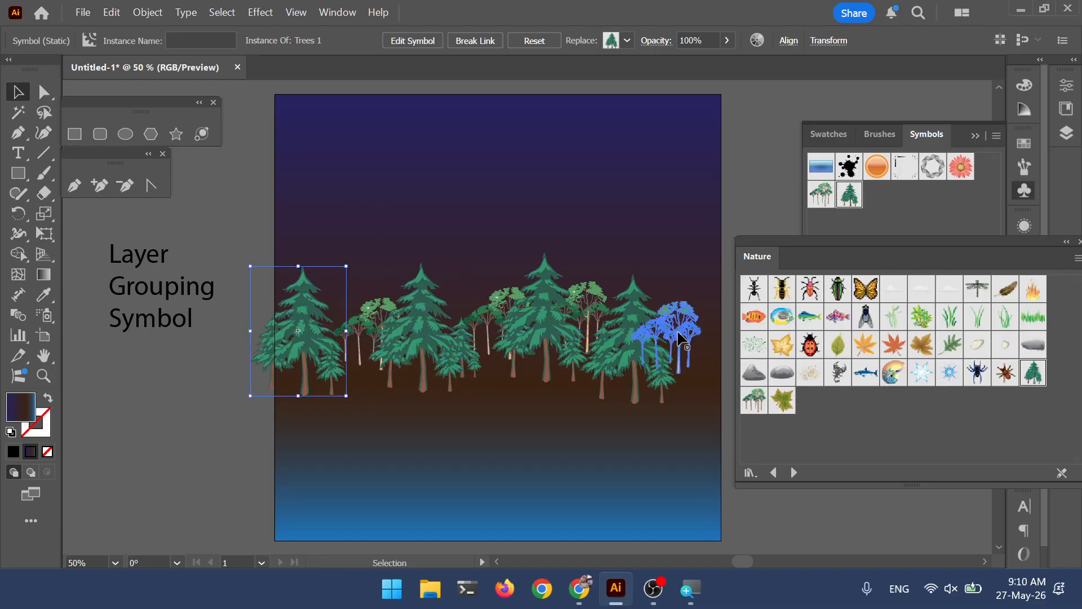
drag(606, 359, 620, 357)
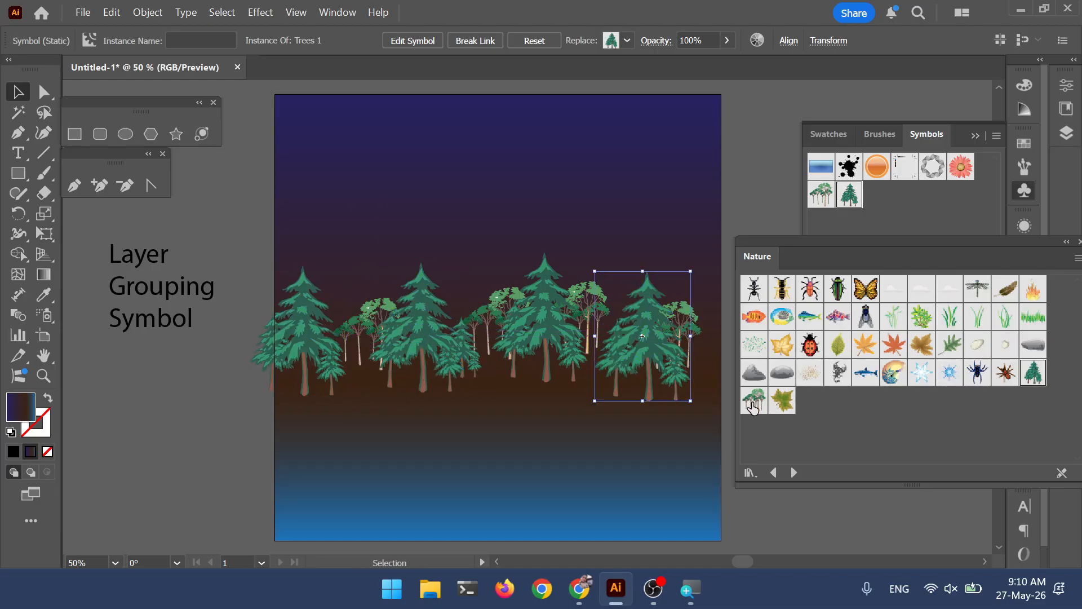
- Place large Trees 2 symbols at the artboard's centre and right edge, and enlarge the central one into the tallest tree
drag(753, 408, 603, 304)
drag(575, 427, 518, 347)
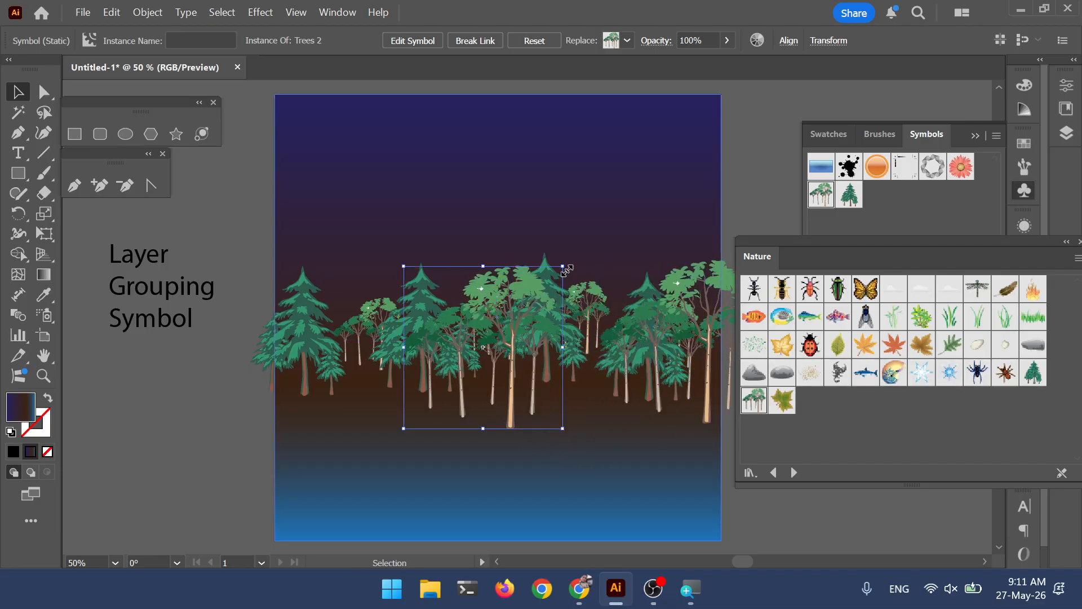
drag(567, 269, 596, 232)
drag(532, 341, 553, 317)
click(776, 195)
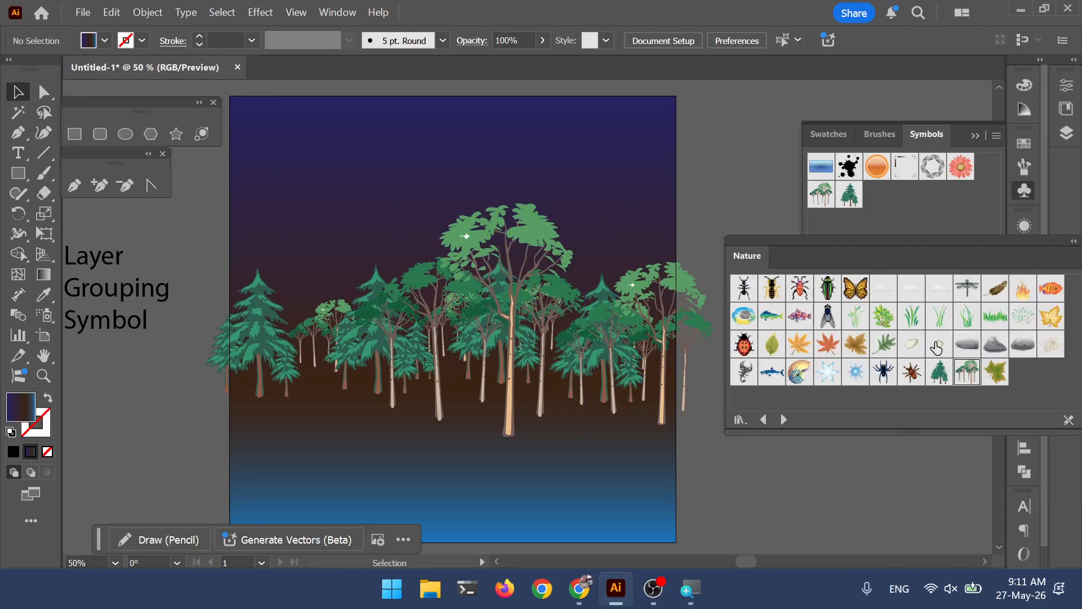
- Place Rock 3 symbols on the left and right of the ground and a smaller Rock 4 beside the tallest trunk
click(967, 344)
drag(972, 342, 276, 432)
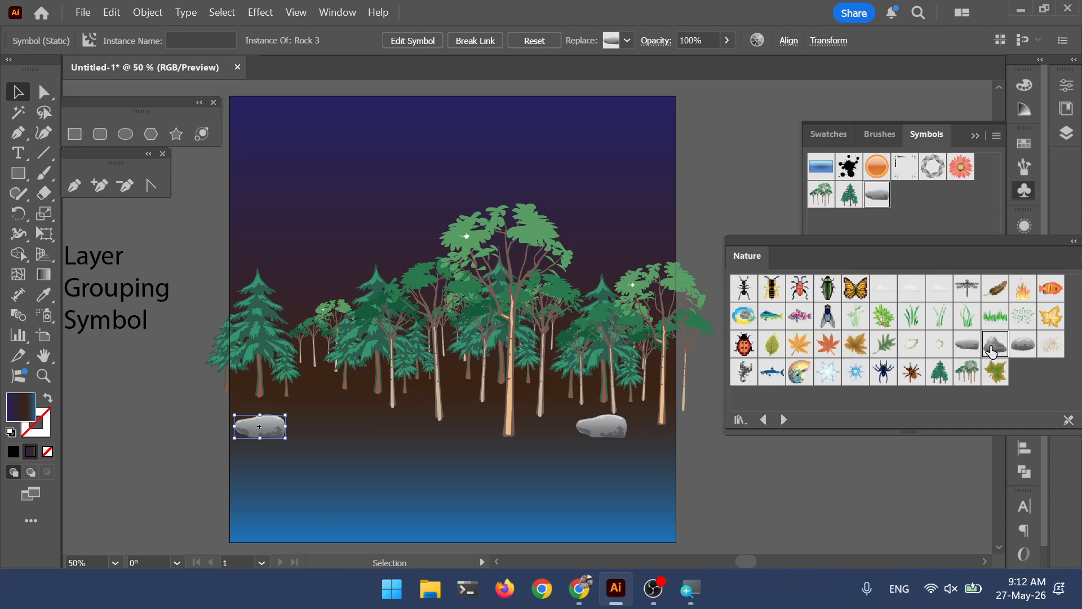
drag(995, 344, 513, 446)
- Set small Rock 5 stones at the bases of three trunks and a large Rock 4 at the artboard's right edge
drag(1023, 344, 401, 401)
scroll(425, 410, up, 4)
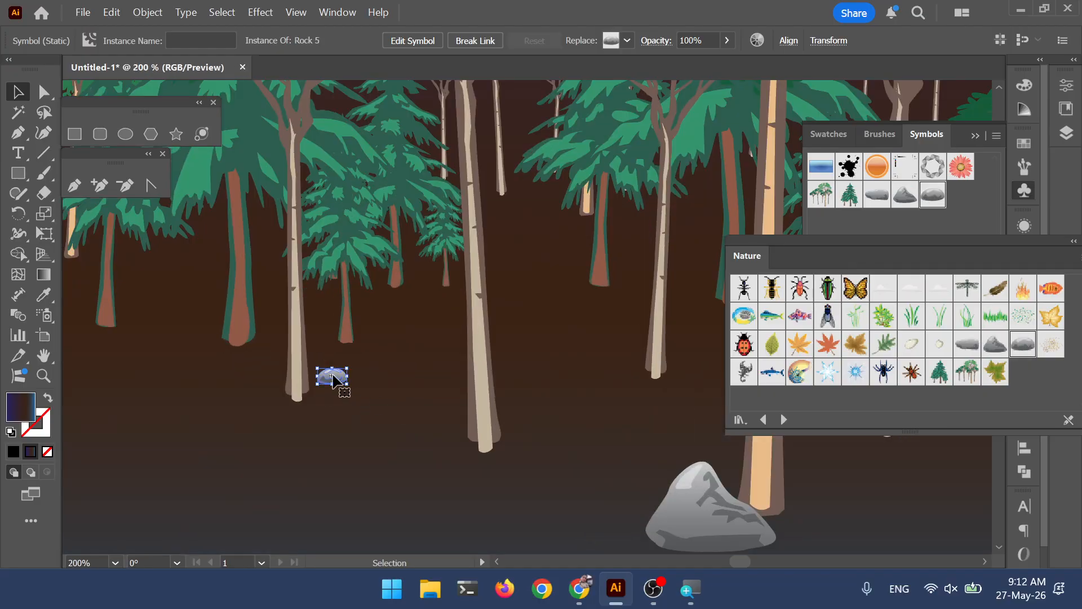
drag(340, 382, 367, 340)
drag(367, 340, 109, 328)
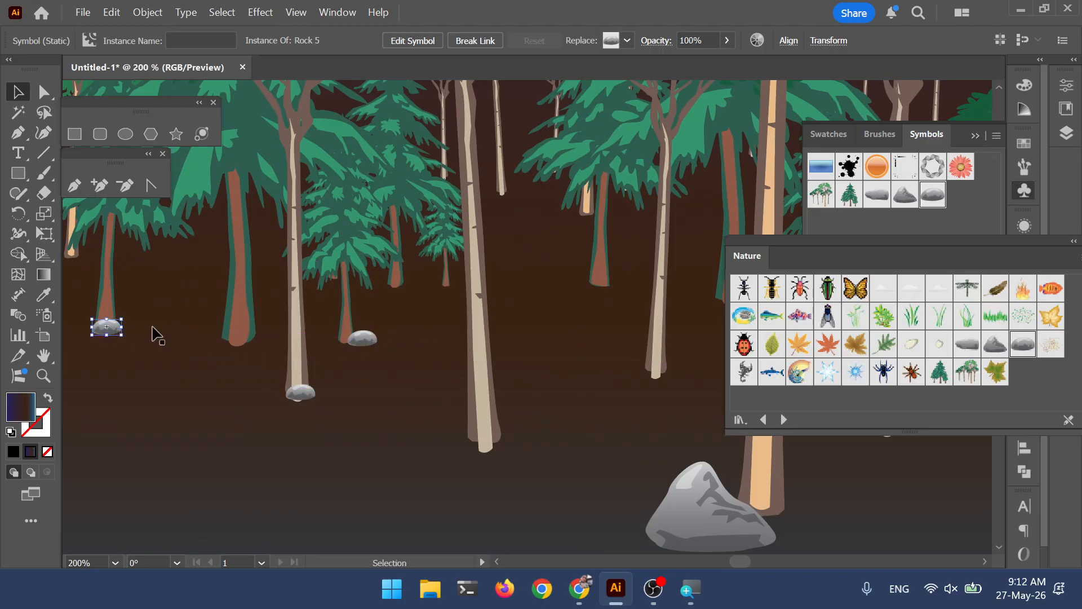
scroll(171, 333, down, 2)
scroll(261, 338, down, 2)
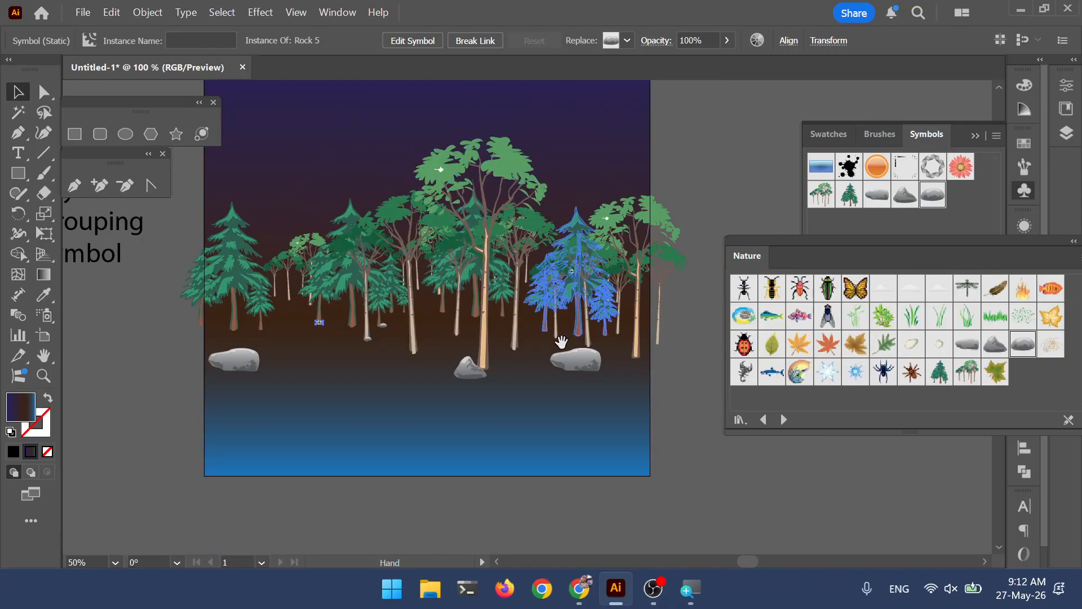
drag(995, 347, 590, 403)
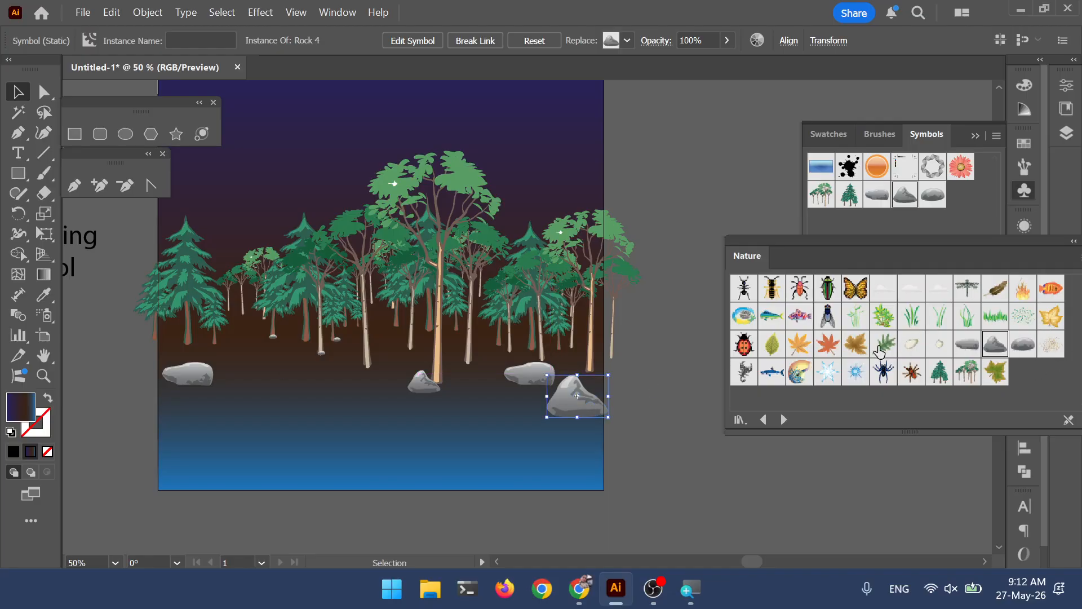
- Add Foliage 2 bushes beside the left rock, the central rock and the large right rock, shrinking the central bush
drag(890, 329, 560, 396)
scroll(289, 388, up, 2)
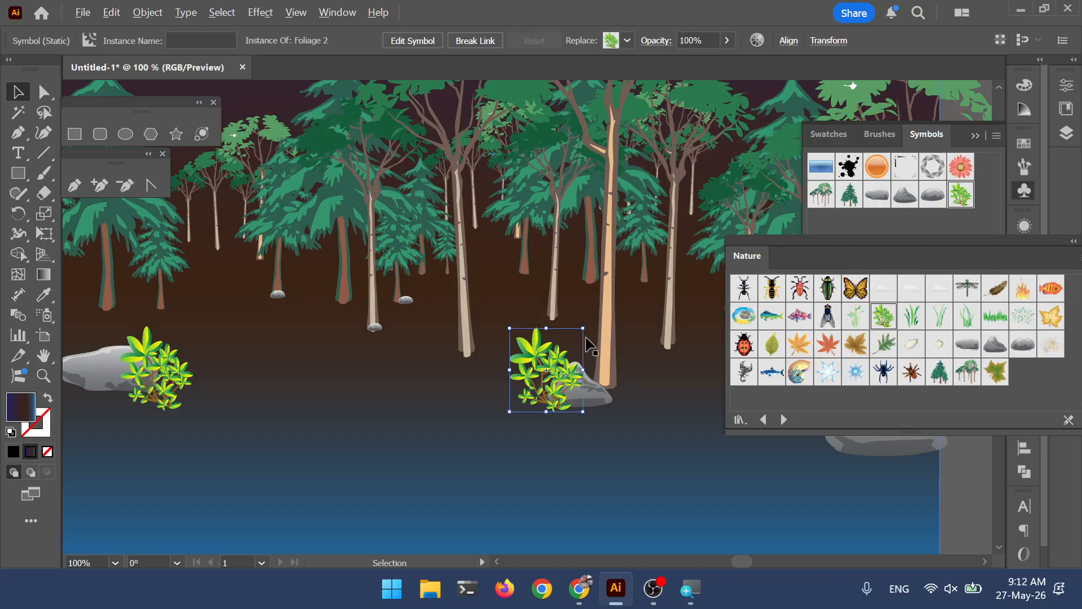
drag(583, 327, 556, 386)
drag(878, 325, 883, 457)
drag(776, 469, 425, 435)
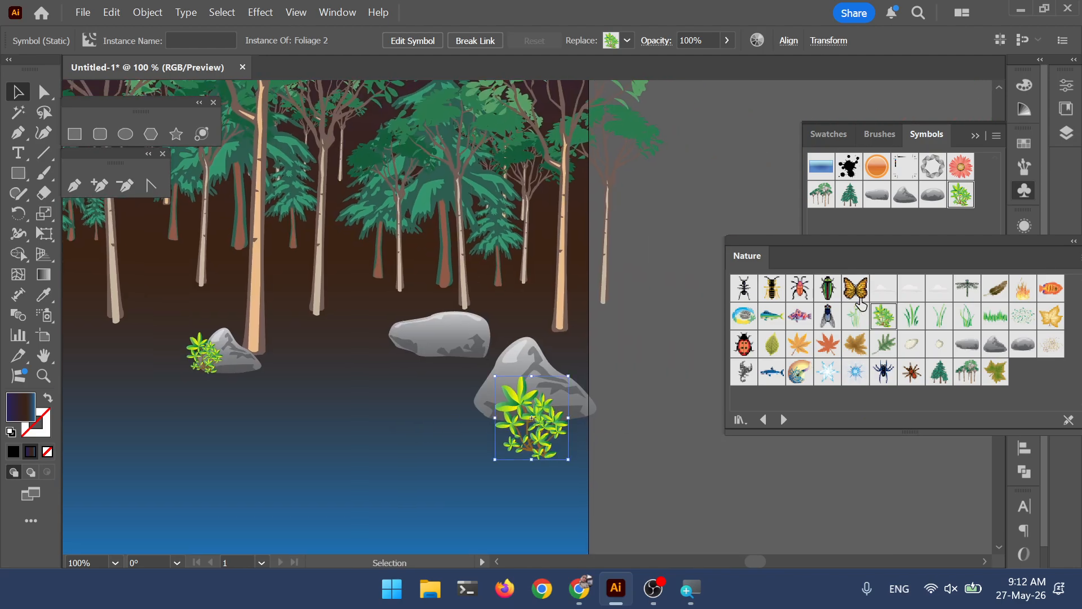
- Place the Grass 1 symbol at the base of the flat rock on the right side
drag(920, 321, 448, 410)
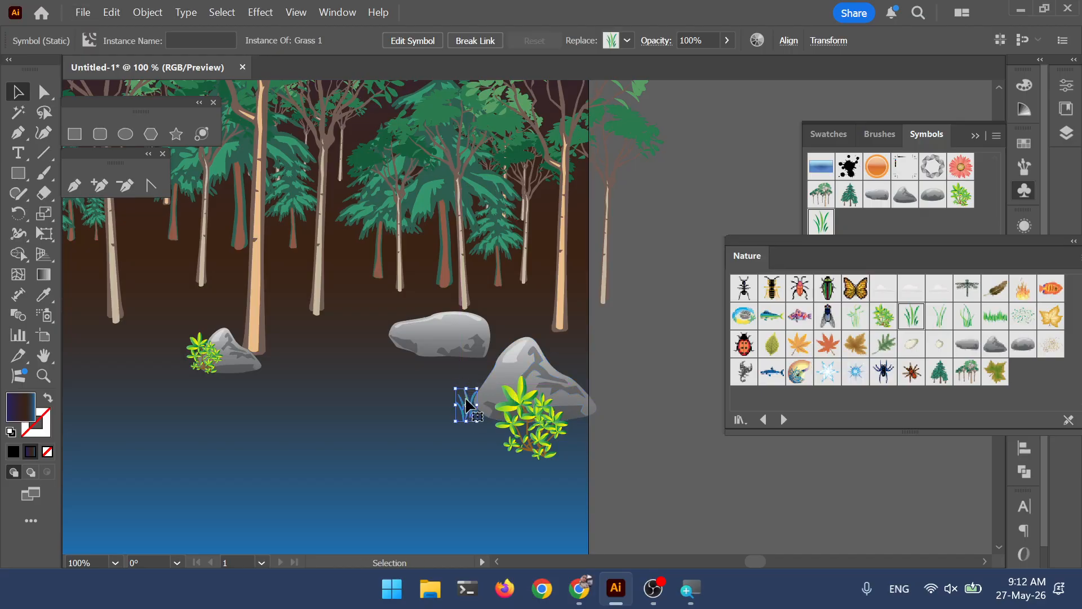
drag(453, 392, 440, 348)
click(521, 398)
- Place Grass 2 tufts on the three small stones at the bases of the trunks
drag(307, 387, 617, 406)
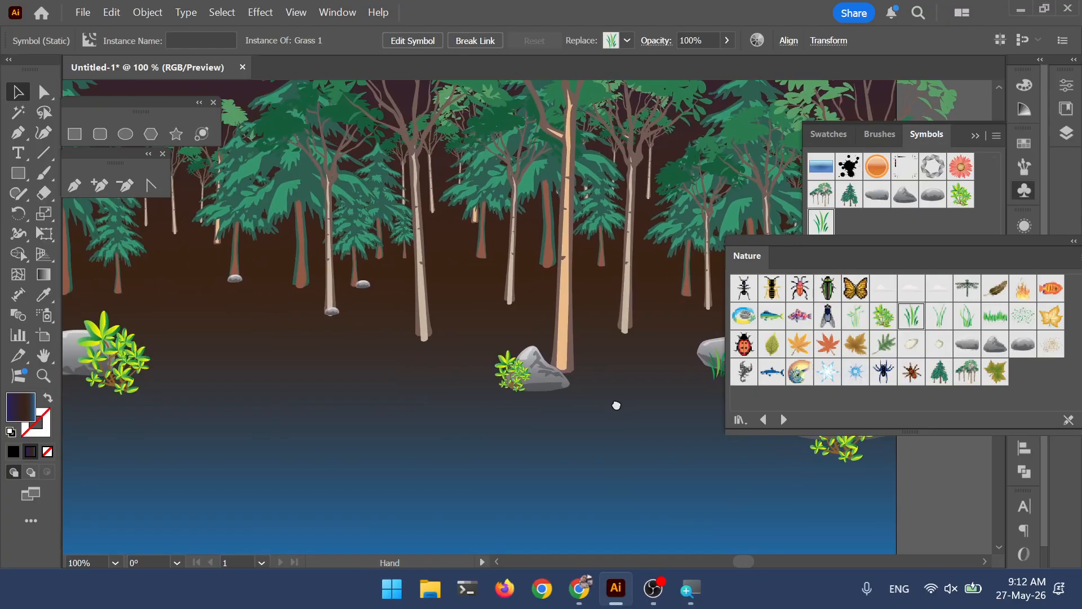
drag(360, 406, 410, 410)
drag(941, 321, 442, 345)
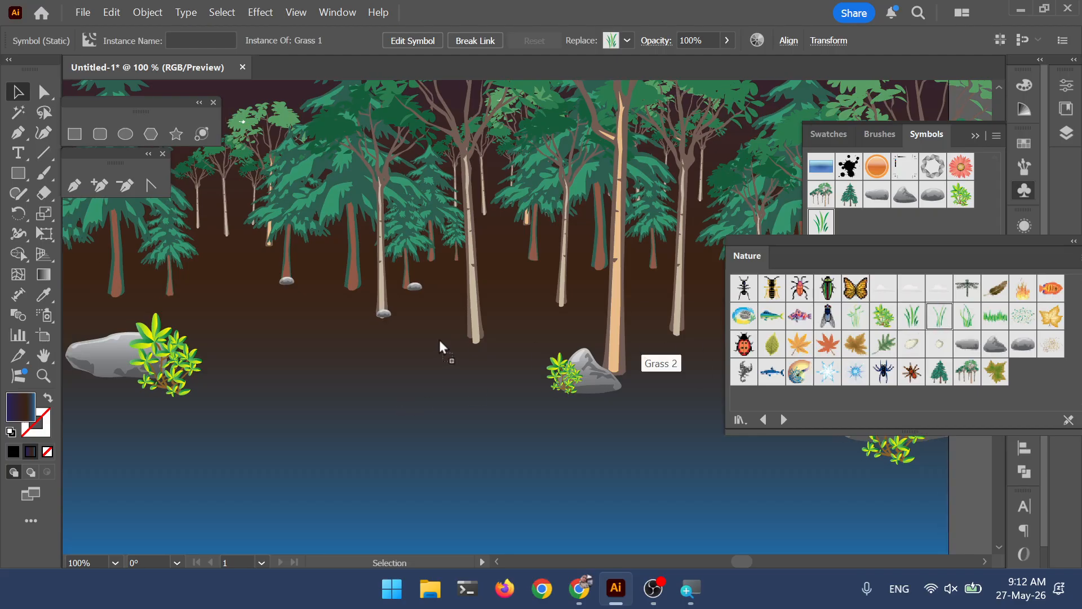
alt+scroll(382, 313, up, 5)
drag(381, 313, 573, 140)
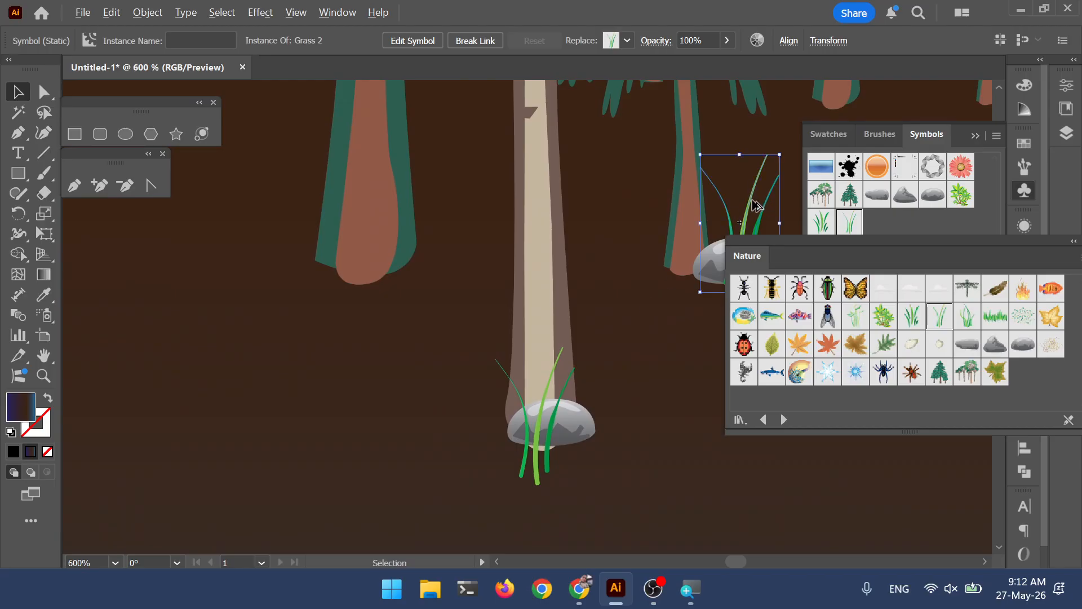
drag(757, 205, 214, 253)
drag(289, 236, 569, 254)
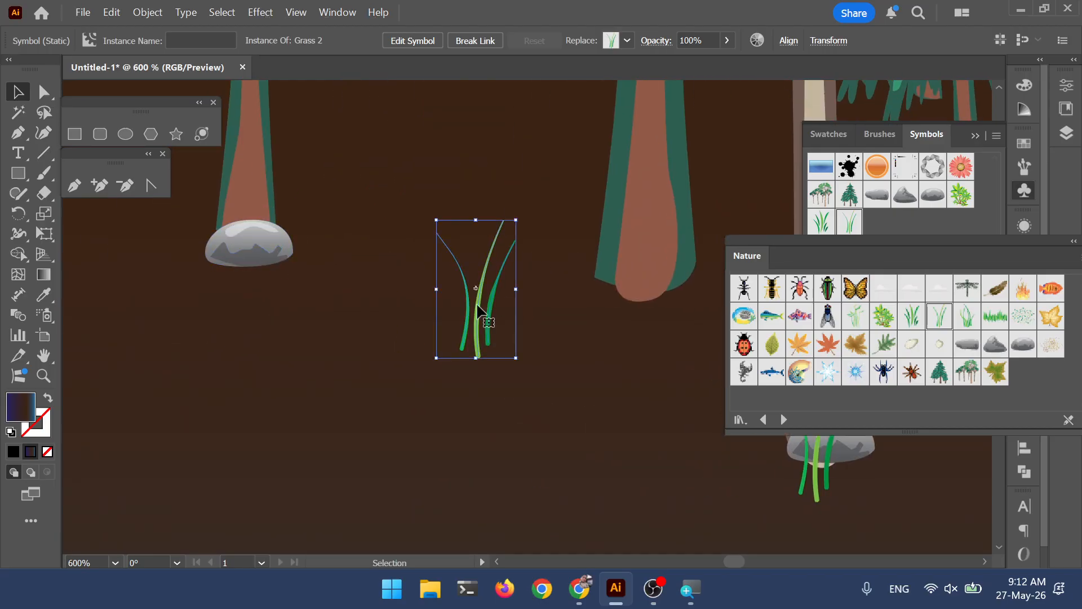
drag(478, 326, 256, 248)
key(ctrl+1)
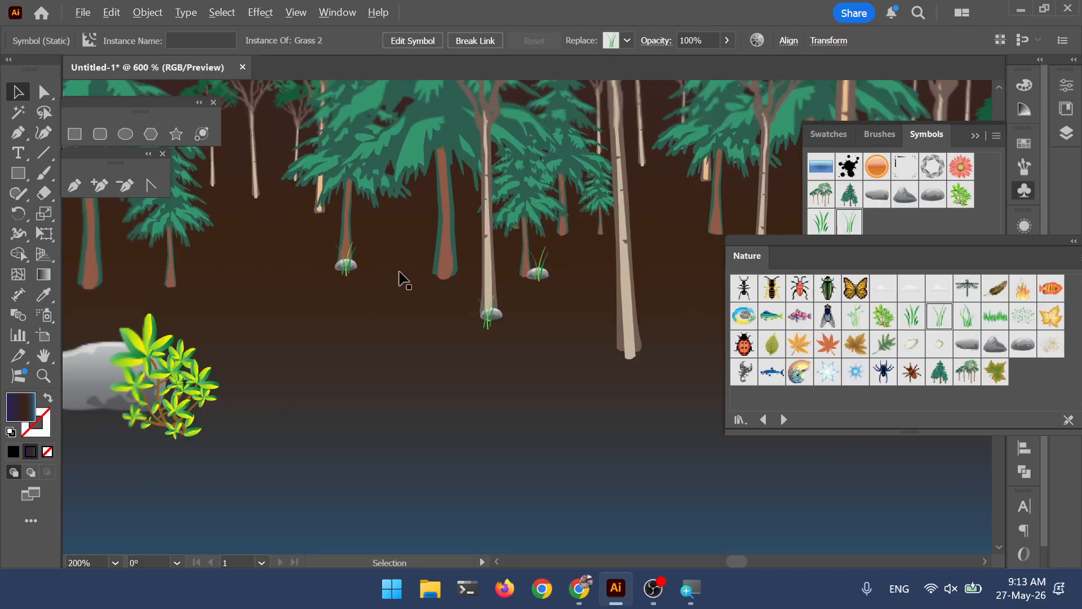
- Copy the Foliage 2 bush from the large right rock to the lower-left and lower-right corners of the artboard
drag(580, 361, 428, 345)
scroll(556, 348, down, 2)
drag(594, 366, 560, 363)
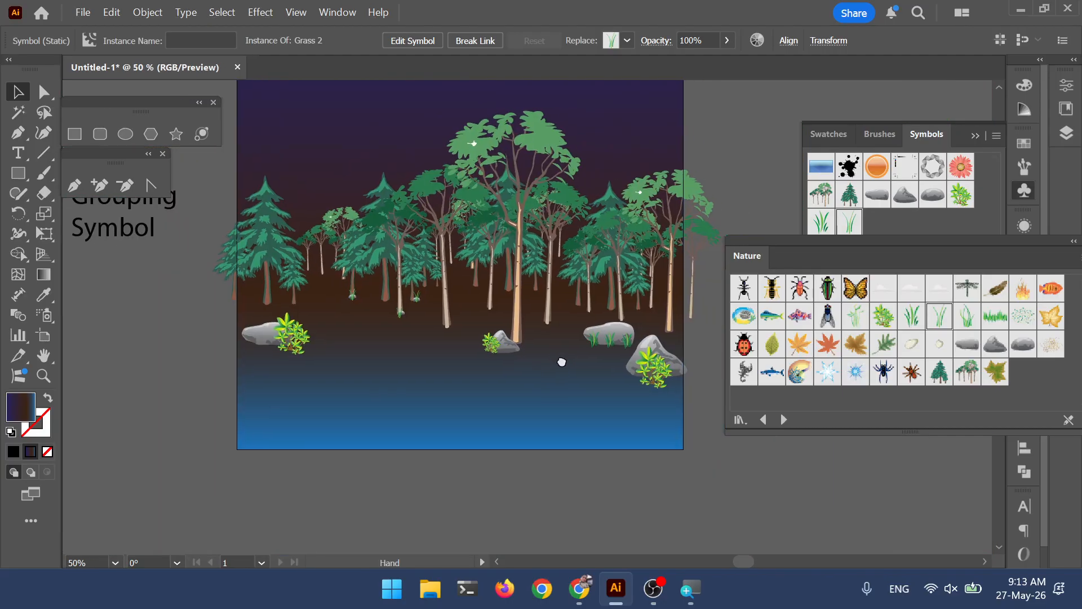
click(656, 378)
drag(664, 377, 658, 435)
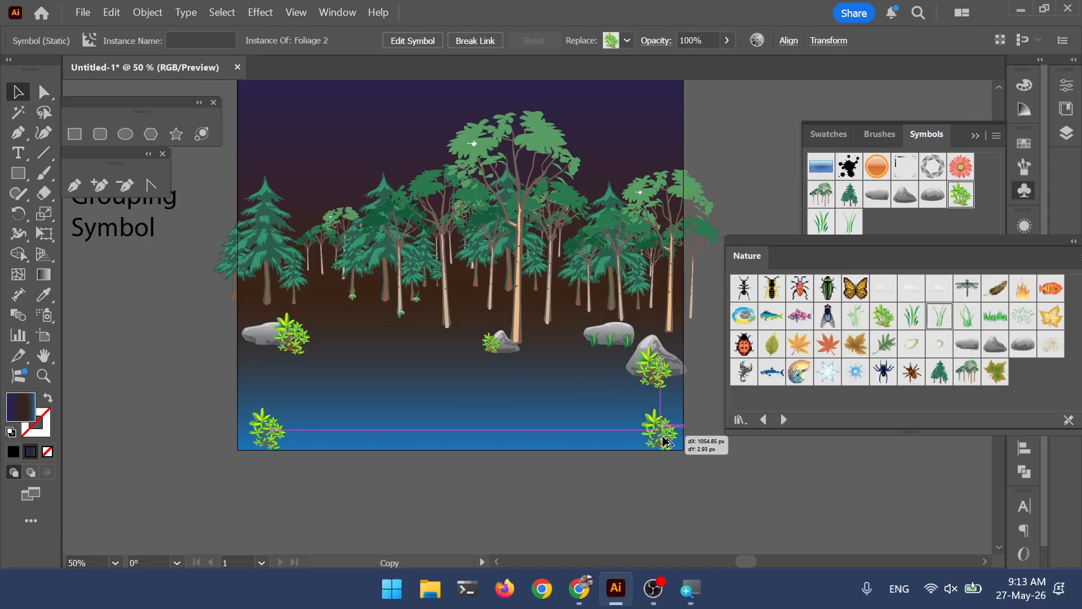
drag(533, 401, 531, 408)
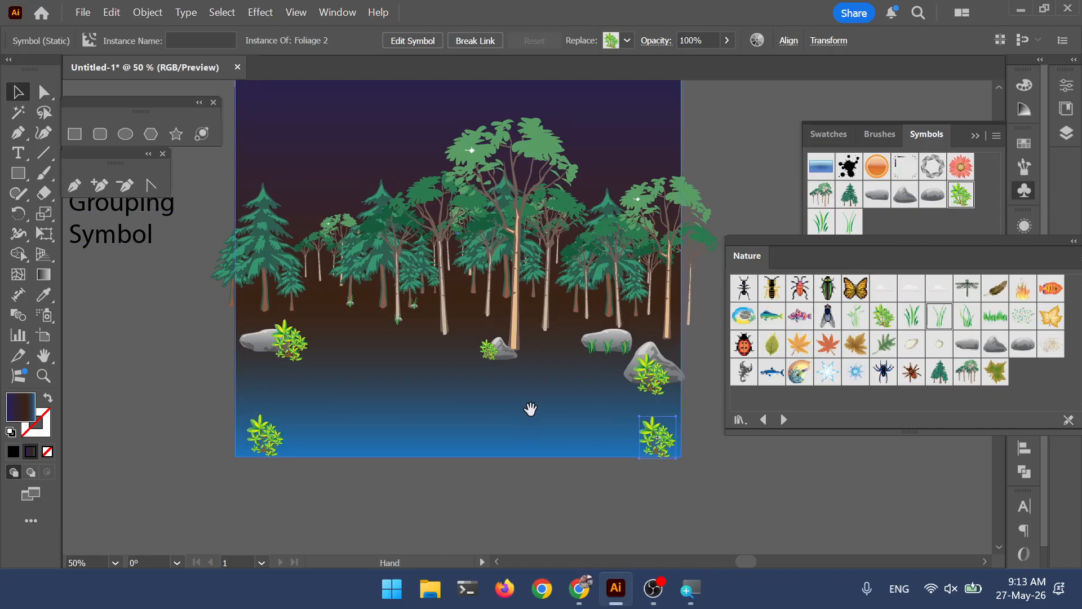
click(738, 492)
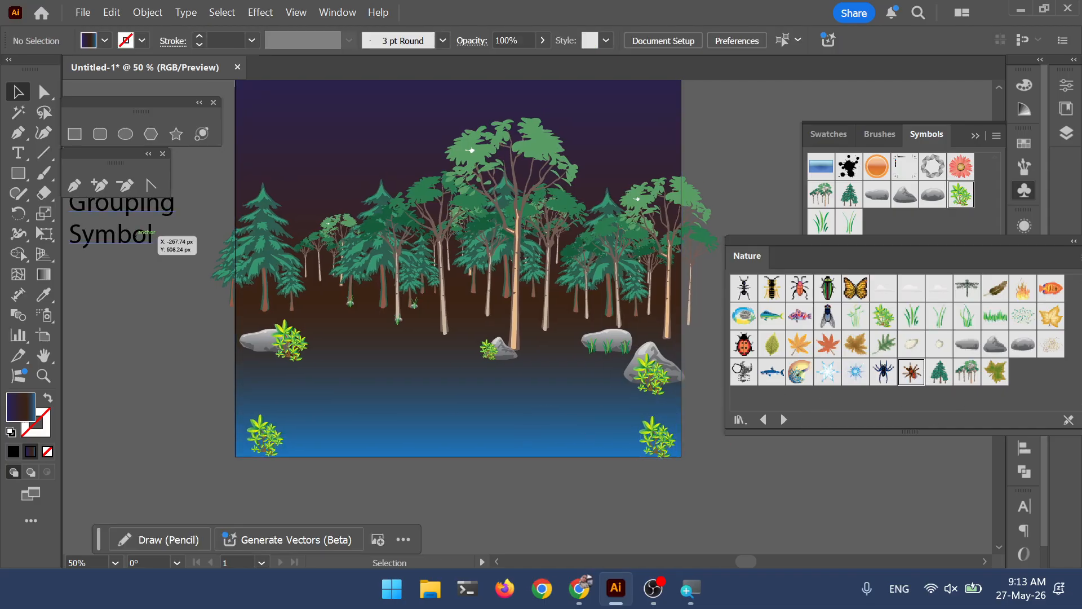
- Place a Tarantula on the large right rock and a Butterfly on the flat grassy rock, shrinking both to fit
drag(646, 348, 585, 342)
scroll(668, 350, up, 4)
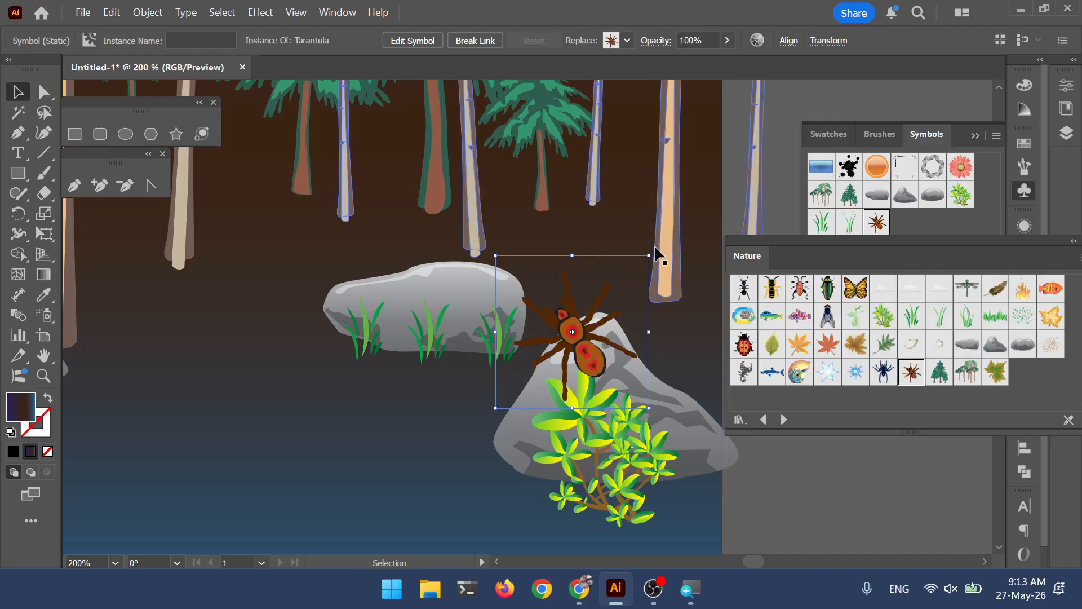
mouse_move(650, 257)
mouse_down()
mouse_move(659, 248)
mouse_move(635, 271)
mouse_up()
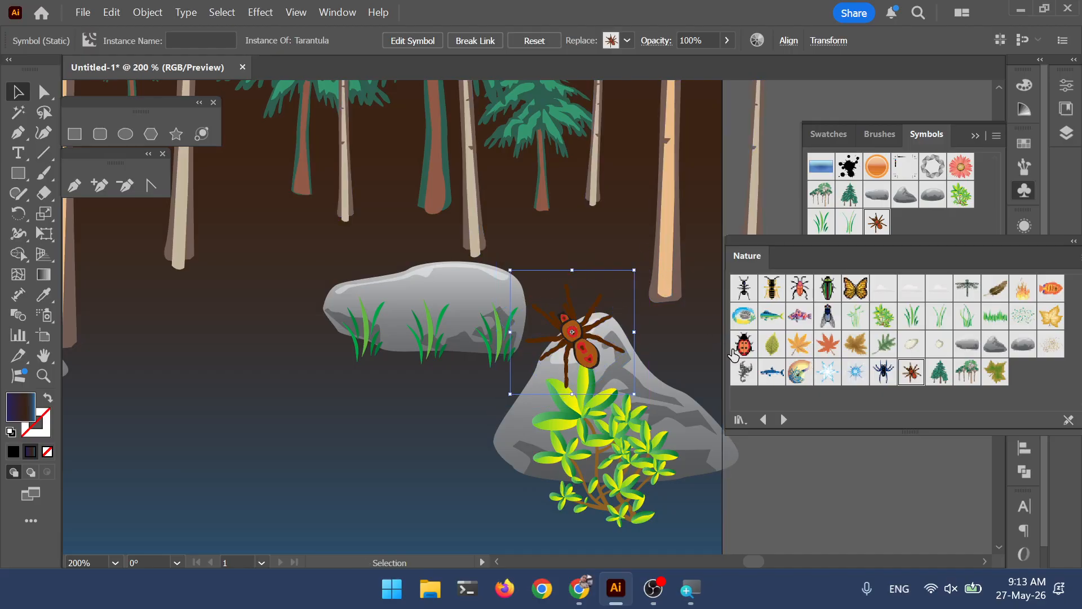
drag(635, 272, 594, 310)
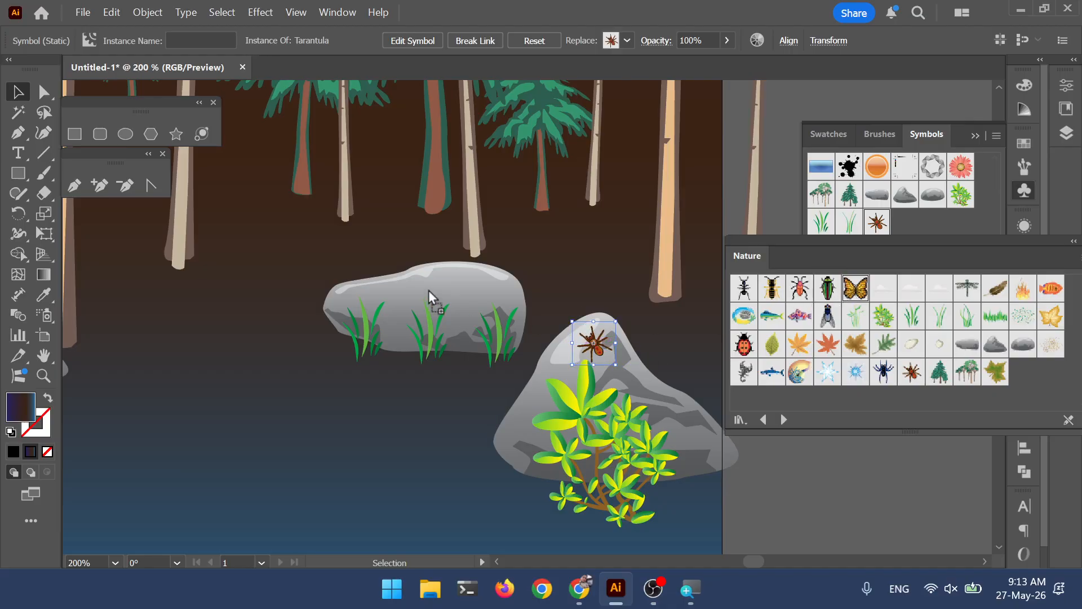
drag(429, 289, 428, 289)
drag(488, 234, 472, 281)
- Place the Dragonfly symbol on the lower part of the tallest tree's trunk and shrink it to fit
scroll(498, 274, down, 2)
drag(293, 332, 500, 332)
drag(972, 298, 515, 320)
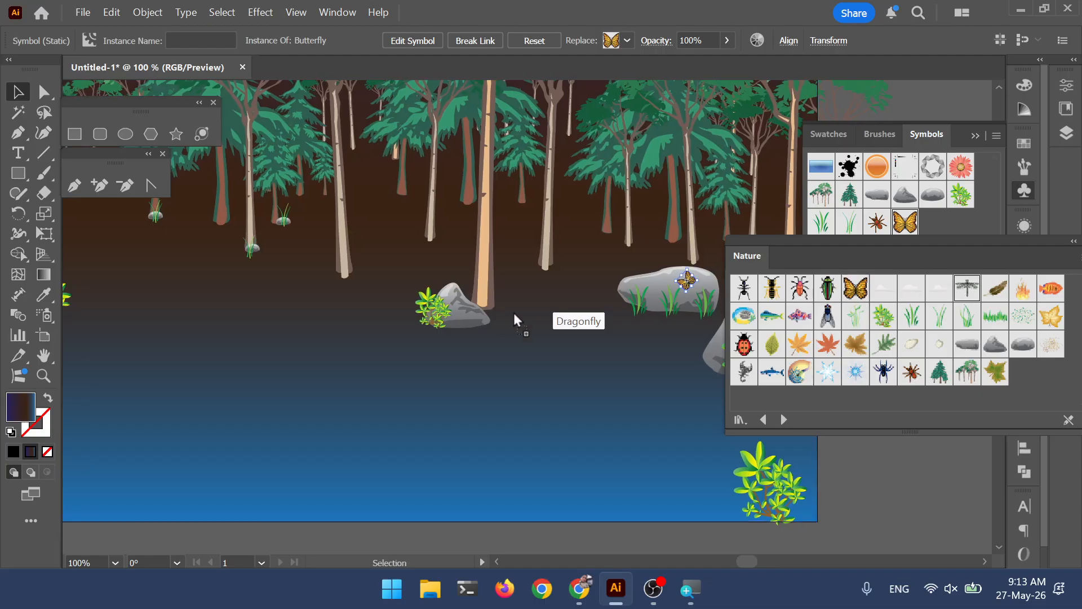
drag(486, 257, 483, 255)
scroll(483, 254, up, 4)
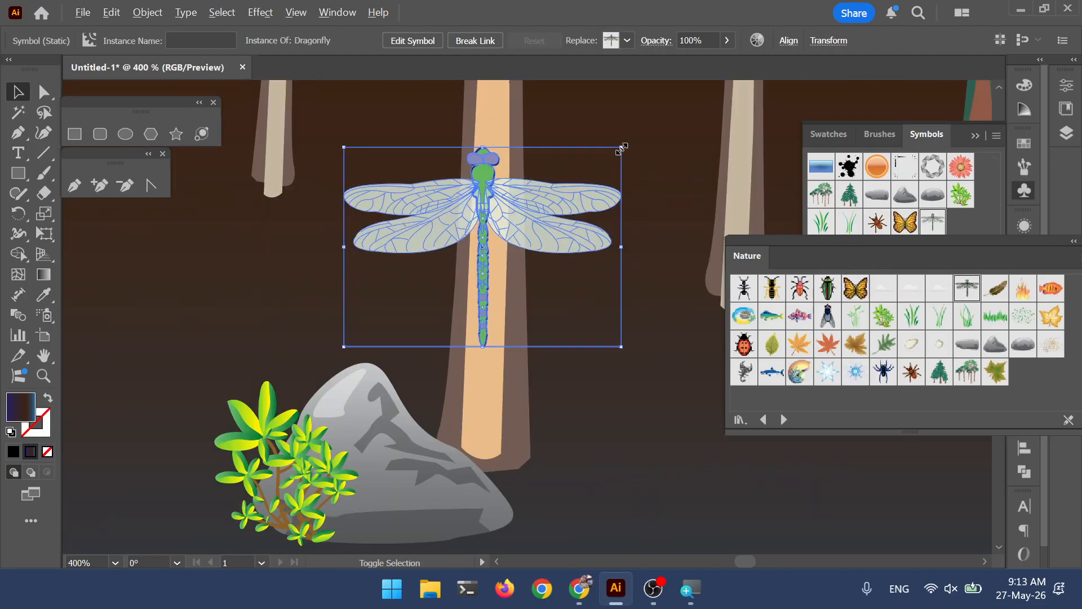
drag(623, 146, 517, 167)
scroll(549, 164, down, 7)
click(556, 376)
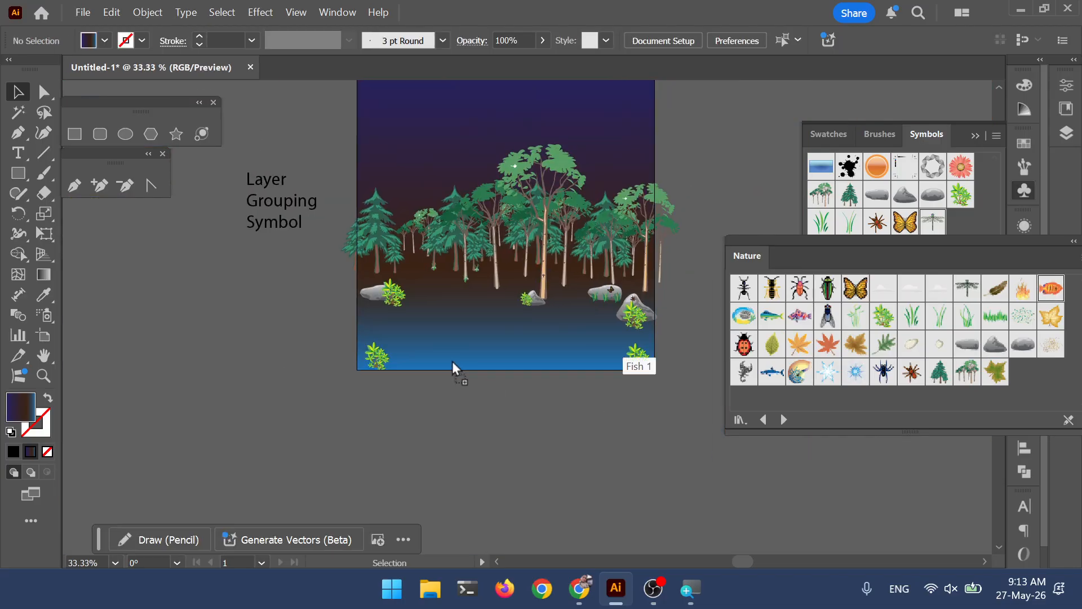
- Place two Fish 1 symbols, a Fish 3 and a Fish 4 in the blue water between the two corner bushes
drag(452, 361, 391, 340)
scroll(447, 365, up, 3)
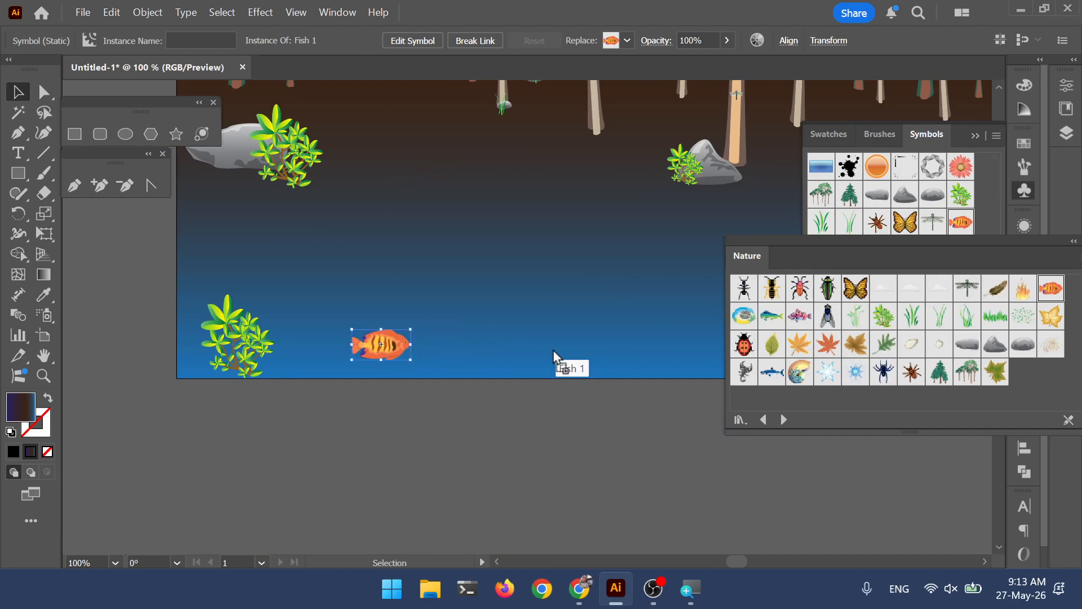
drag(620, 335, 581, 326)
drag(772, 316, 662, 318)
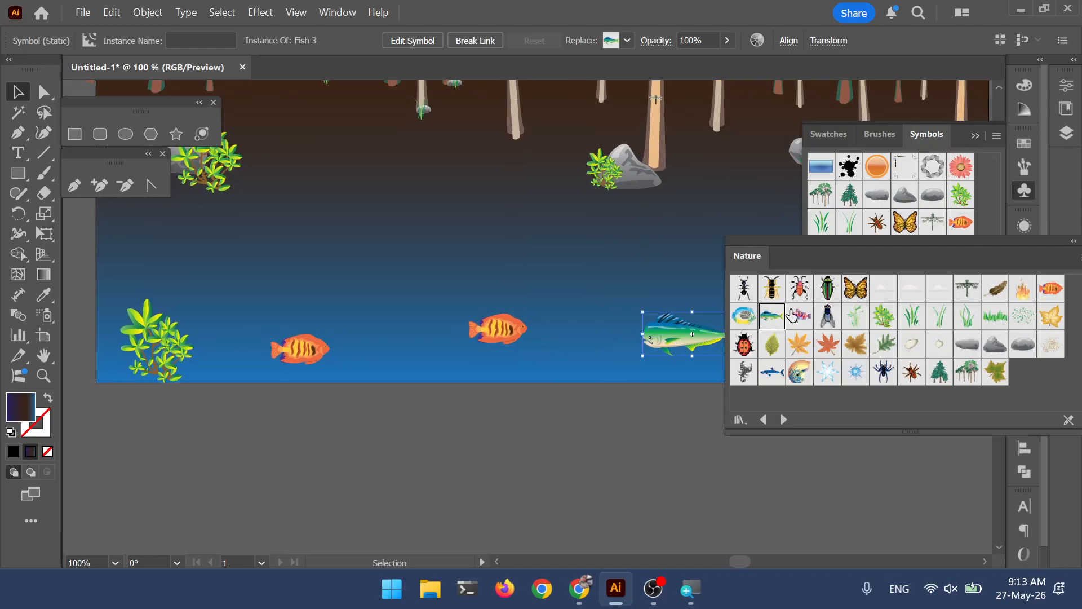
drag(361, 293, 327, 308)
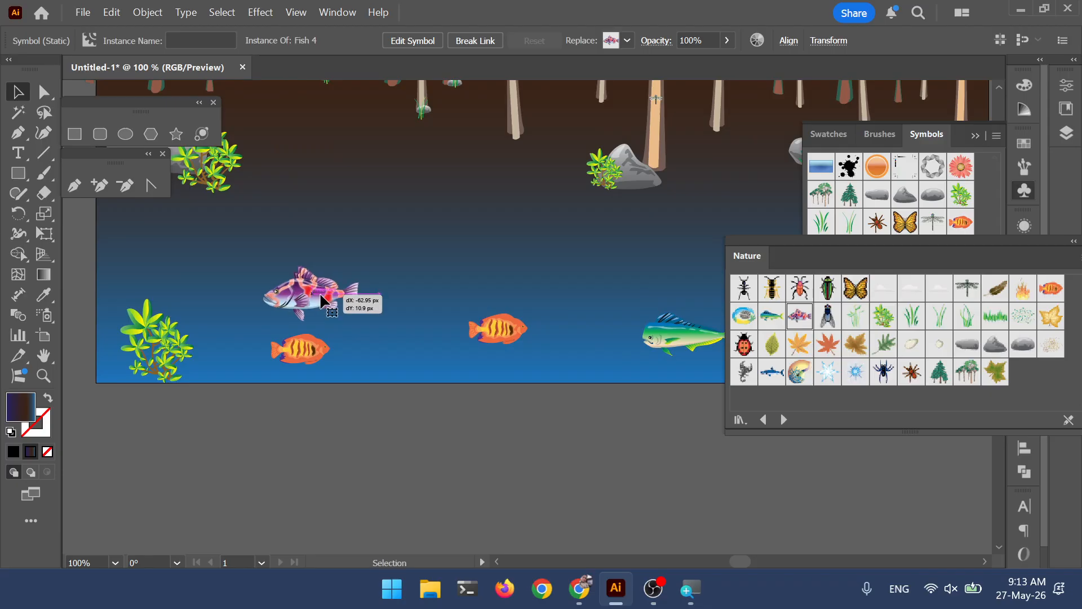
drag(333, 359, 425, 361)
drag(325, 304, 304, 349)
key(ctrl+minus)
click(582, 442)
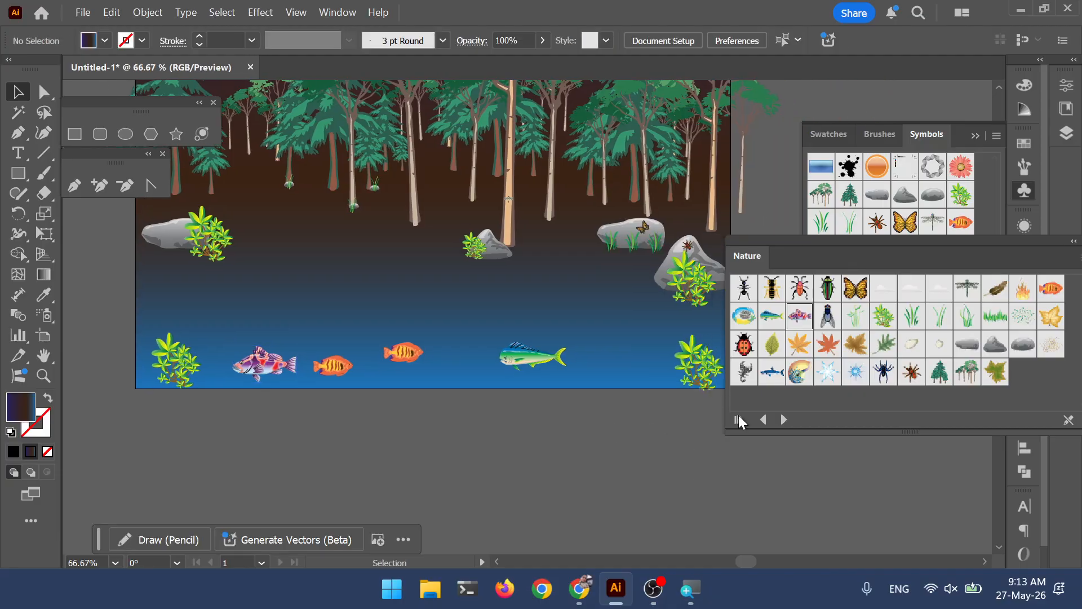
drag(669, 421, 593, 439)
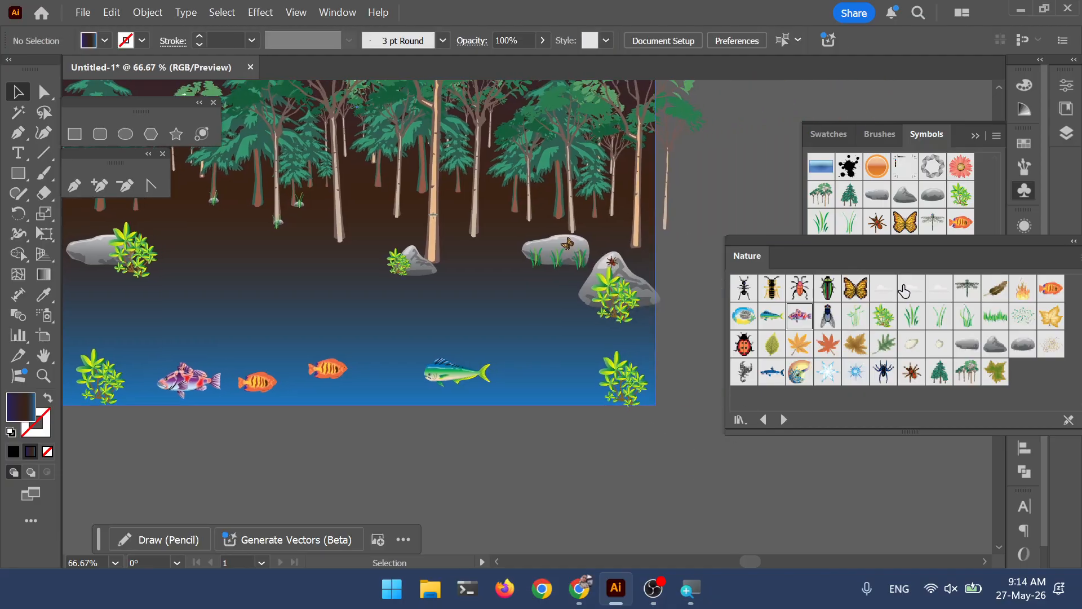
drag(855, 299, 404, 294)
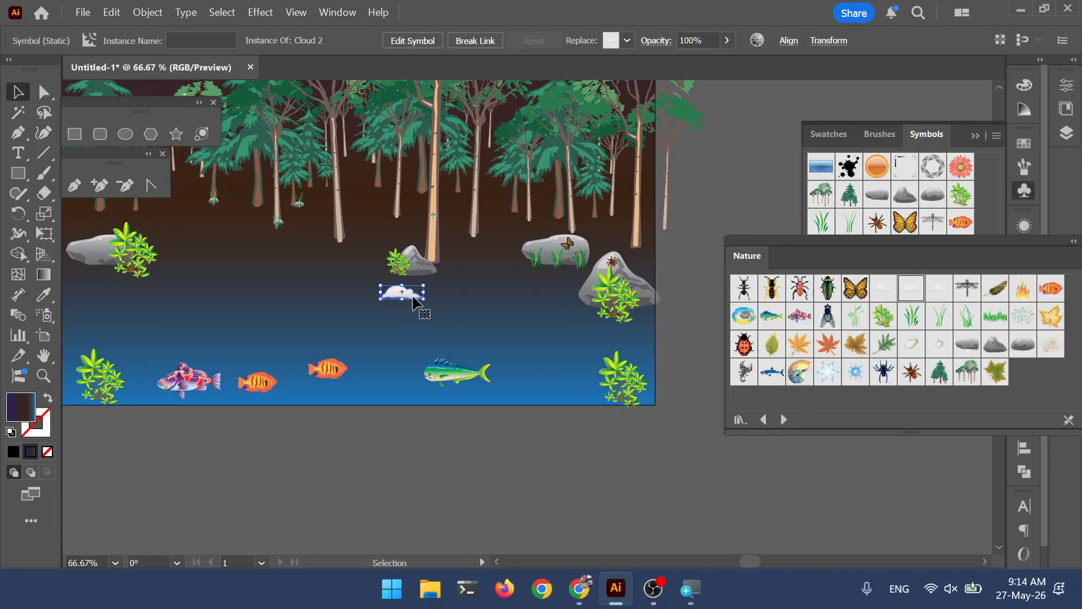
key(ctrl+minus)
key(ctrl+minus)
key(ctrl+minus)
click(443, 303)
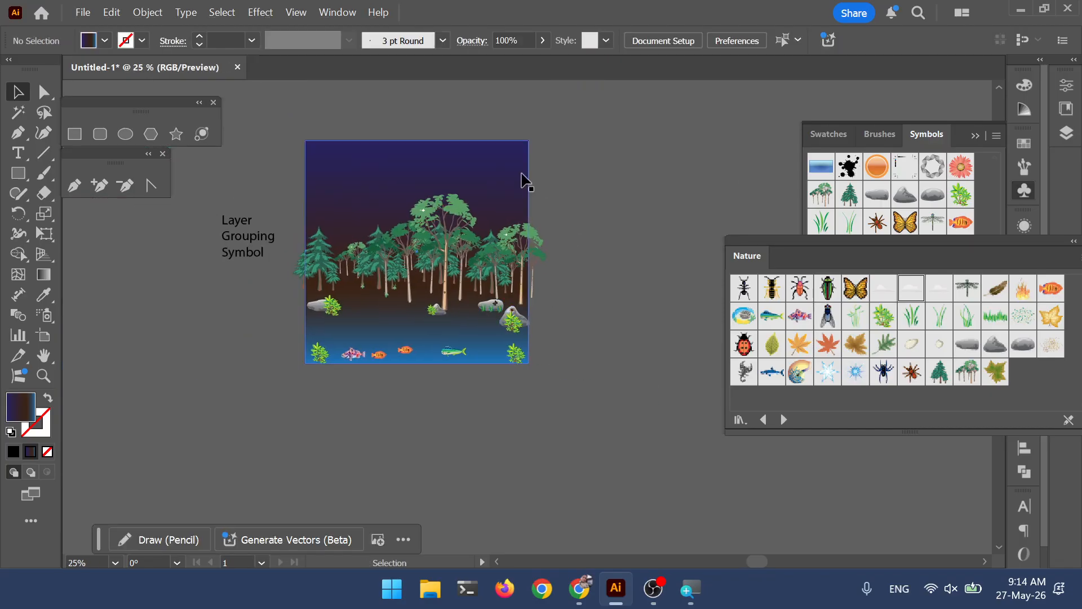
- Place Cloud 2 and Cloud 3 in the left of the sky and two Cloud 1 symbols on the right, enlarging one at the artboard's edge
key(ctrl+plus)
key(ctrl+plus)
key(ctrl+plus)
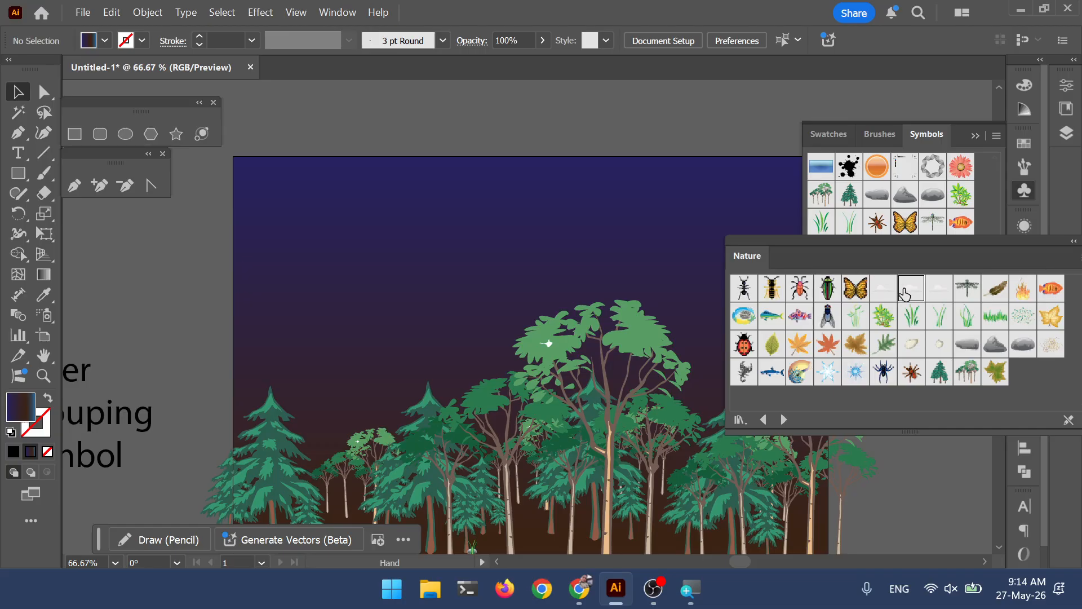
drag(377, 265, 333, 233)
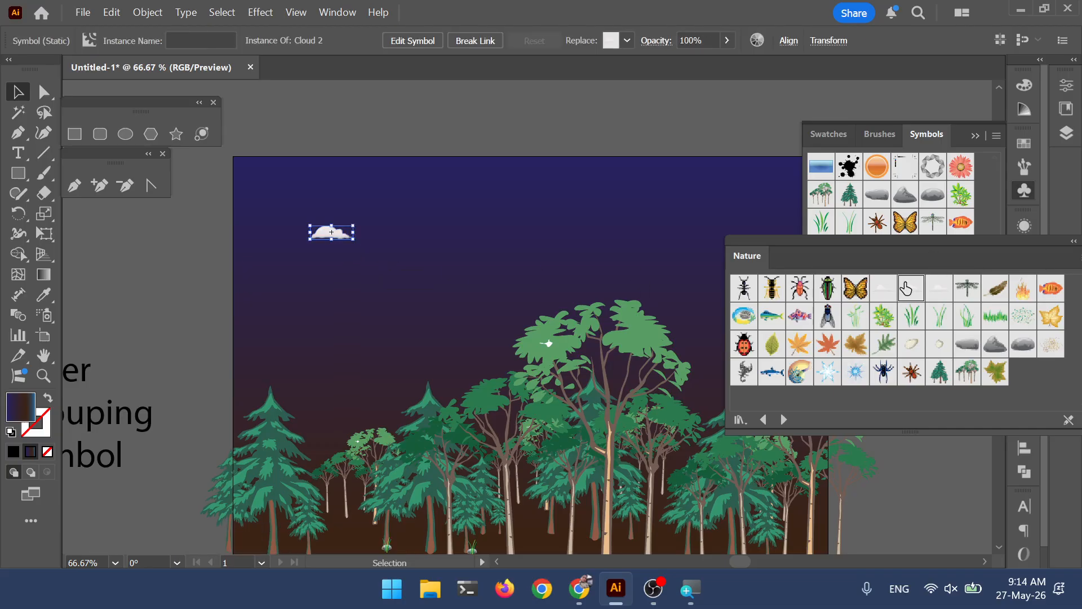
drag(689, 224, 686, 220)
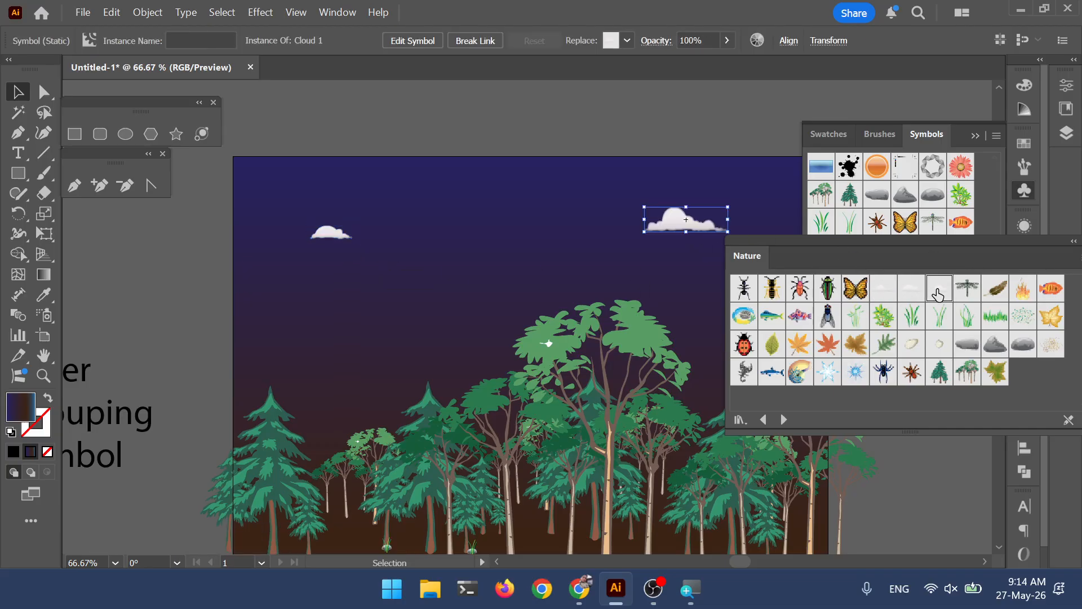
drag(406, 272, 326, 271)
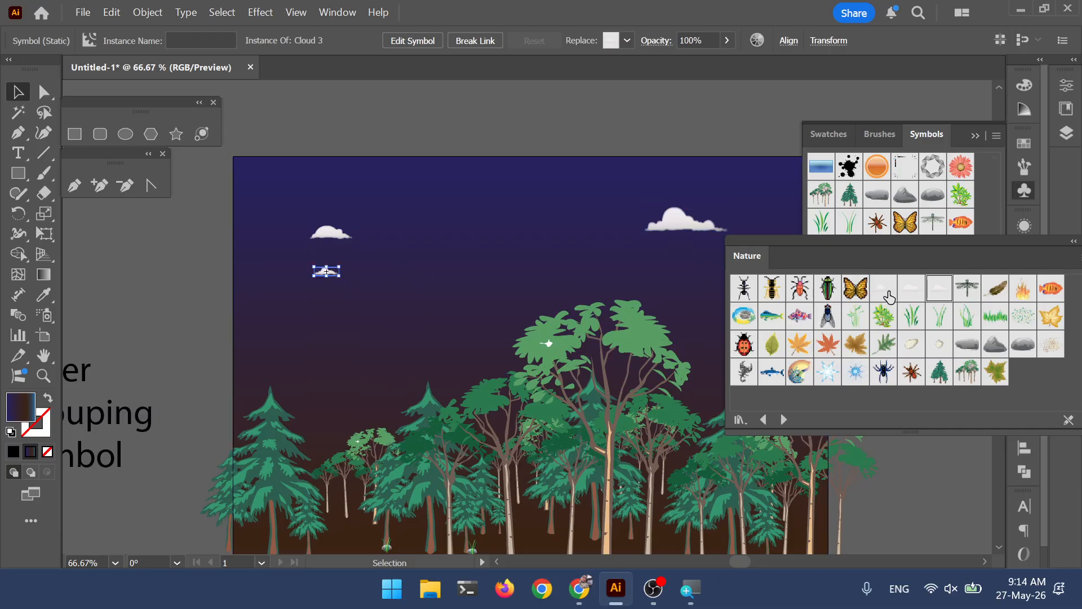
drag(883, 288, 675, 217)
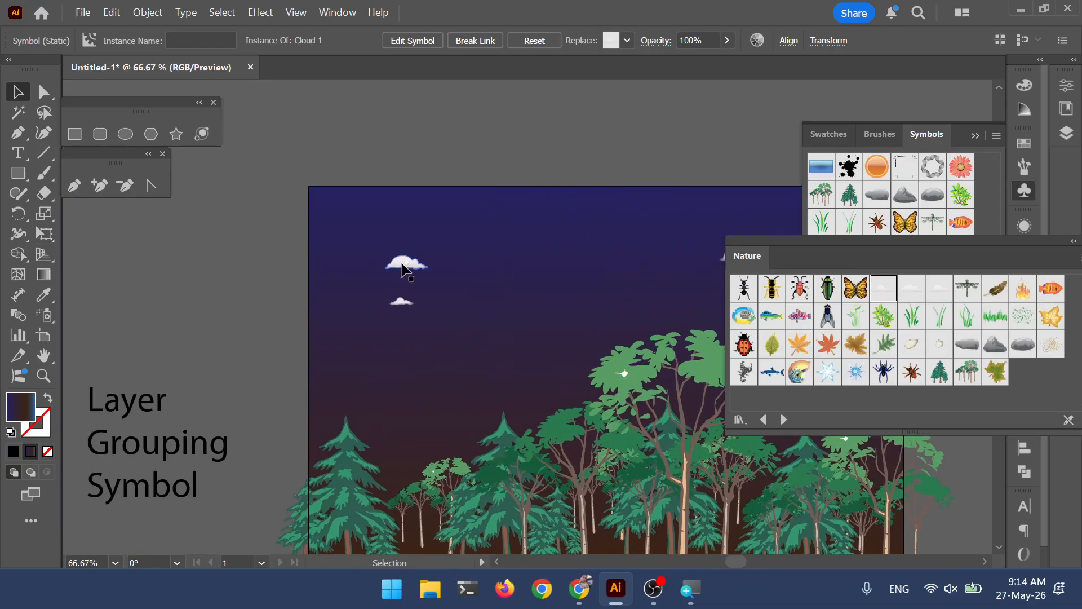
- Copy Cloud 2 to the sky's upper-left corner and add two Cloud 3 copies across the middle of the sky
drag(406, 262, 335, 211)
double_click(400, 300)
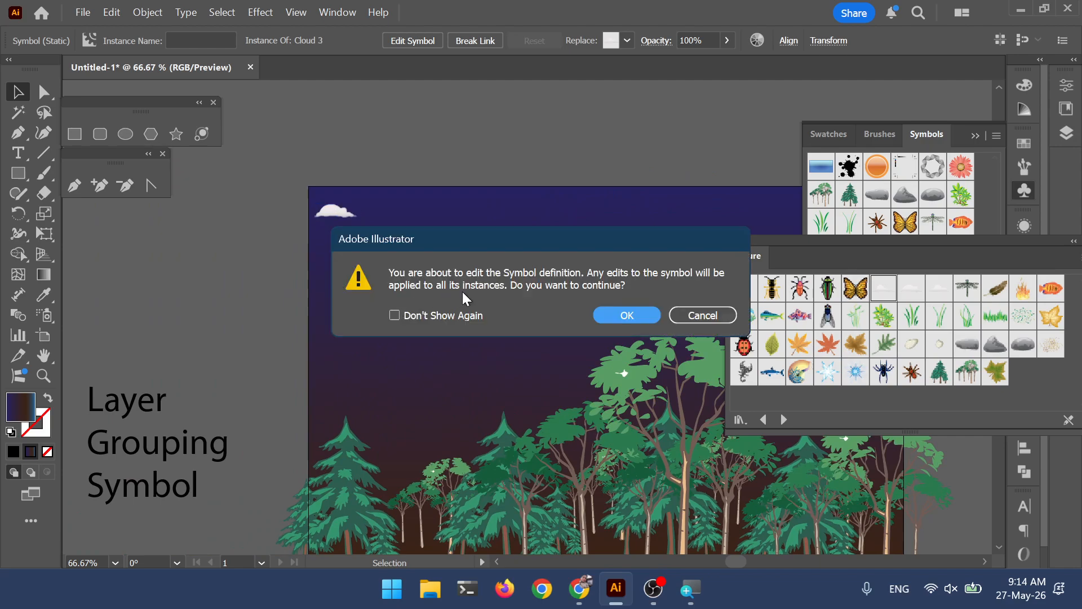
click(689, 311)
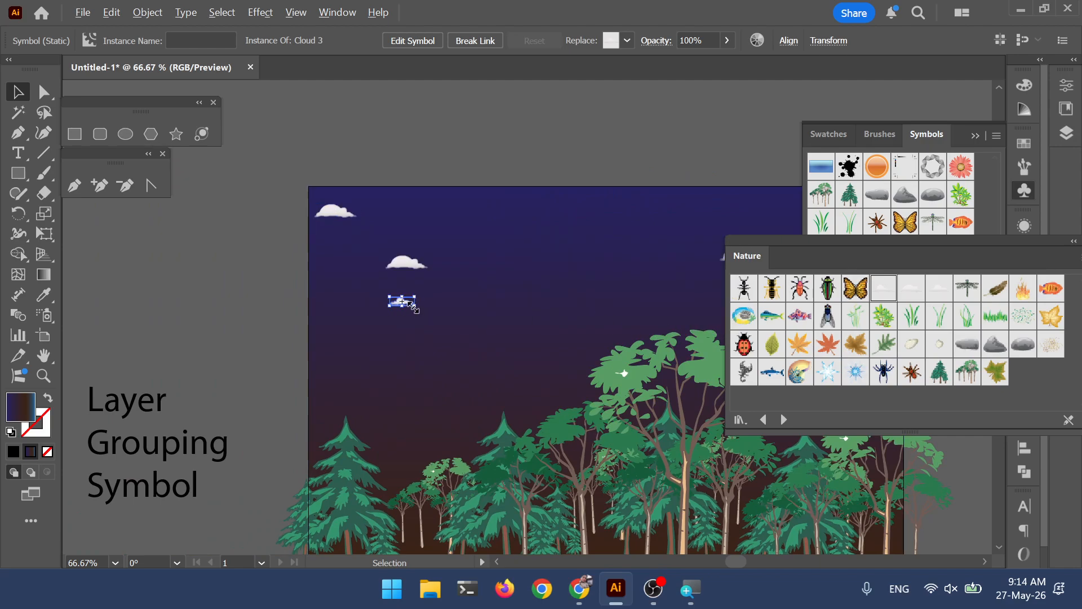
drag(412, 304, 679, 243)
drag(645, 283, 464, 246)
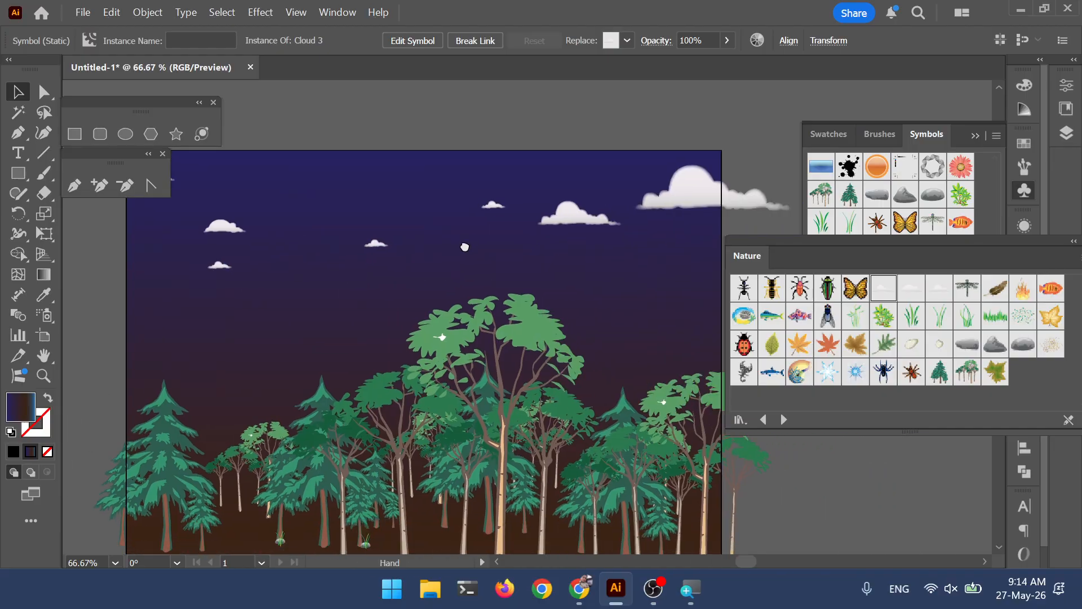
click(517, 116)
- Place the Fish 2 symbol in the water just left of the lower-right bush
scroll(543, 221, down, 1)
drag(600, 341, 556, 309)
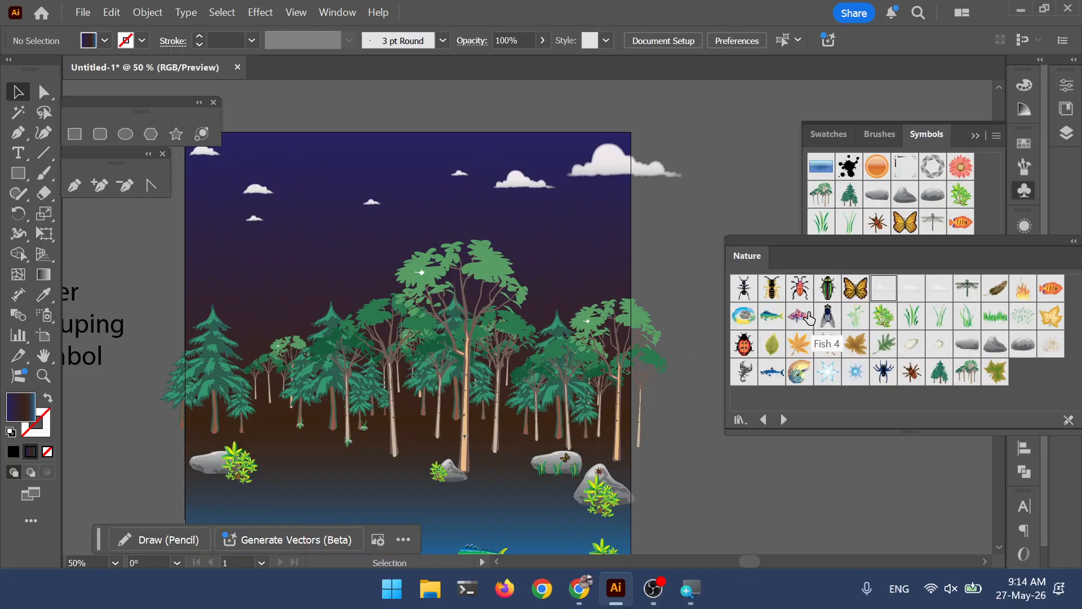
drag(530, 359, 547, 333)
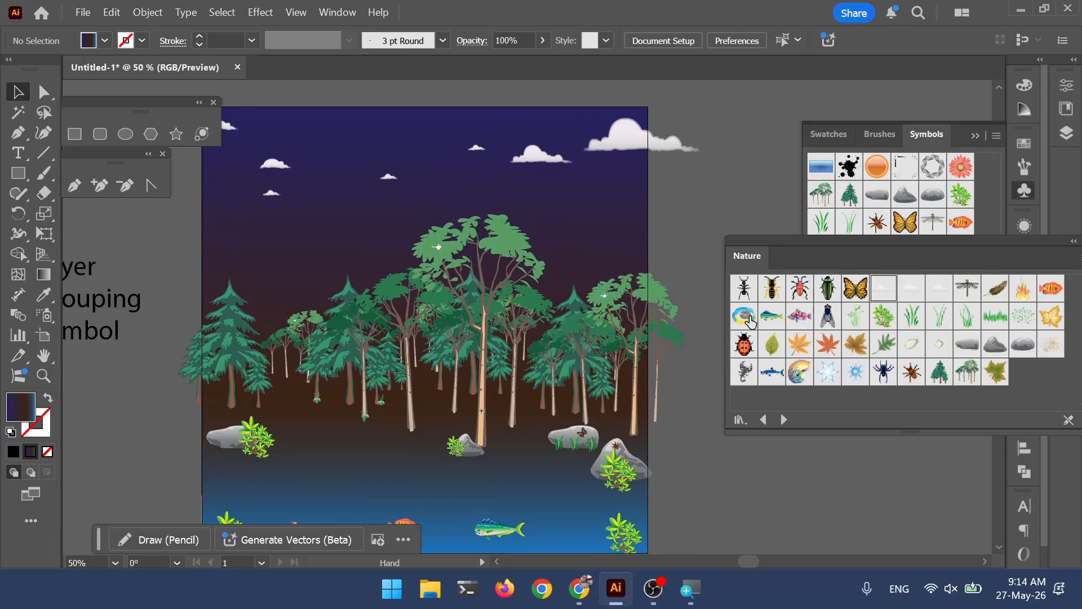
drag(586, 459, 599, 406)
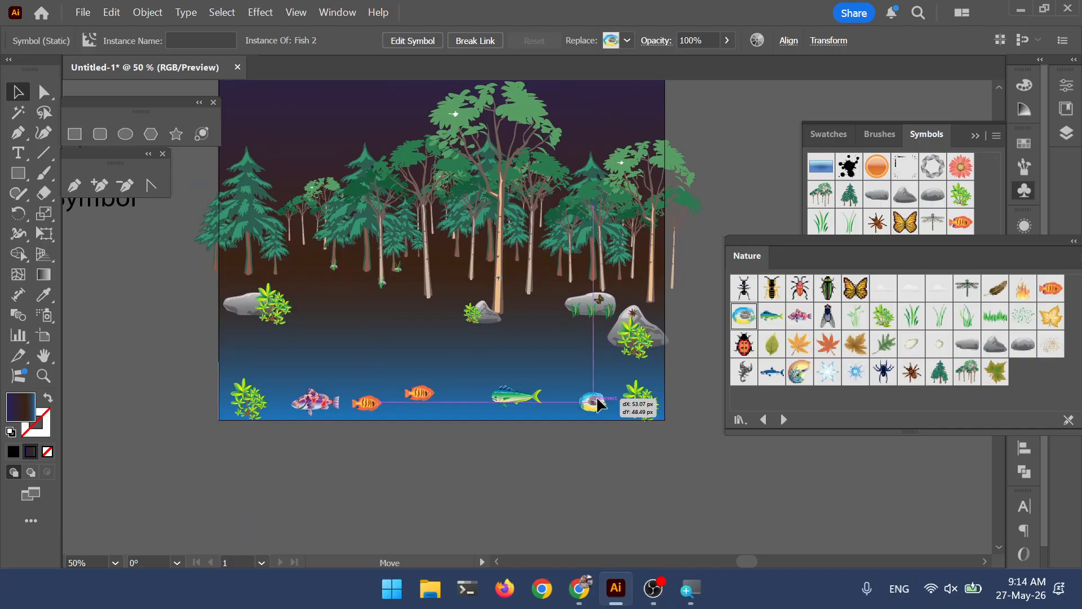
click(727, 442)
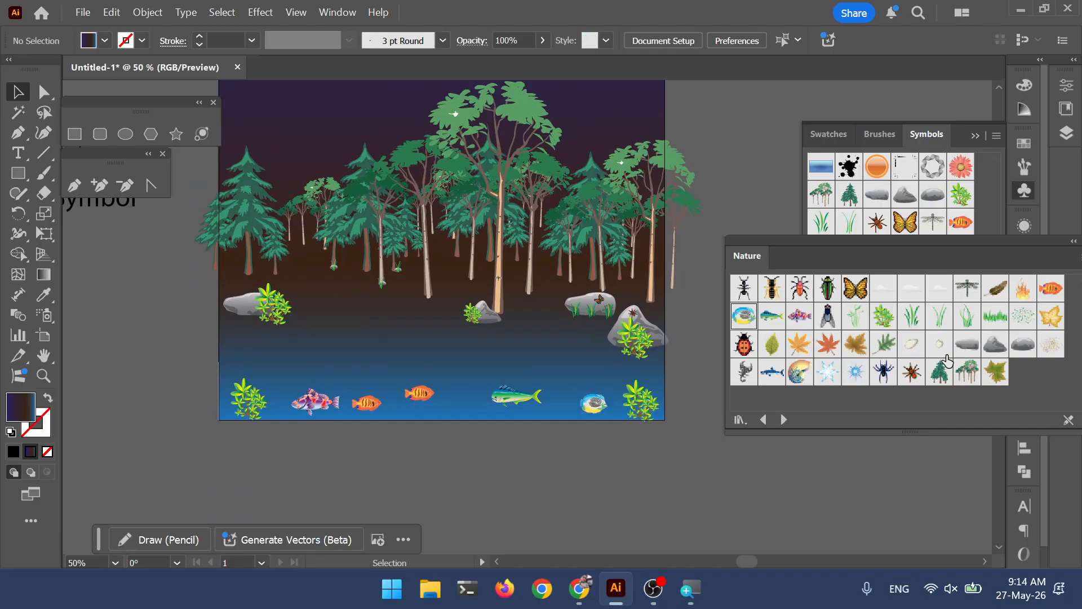
- Place Rock 1 symbols in the water, one between Fish 1 and Fish 3 and a rotated one at the lower-right bush
drag(479, 347, 707, 407)
scroll(491, 362, up, 2)
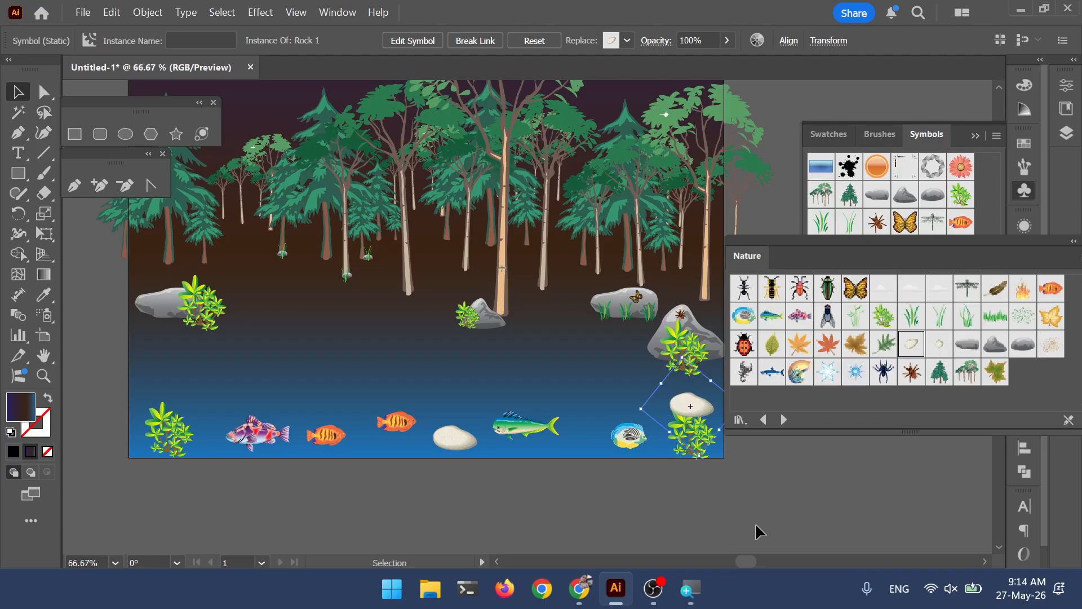
- Place the Grass 7 symbol in the water above the two fish nearest the lower-left bush
click(755, 523)
drag(578, 461, 690, 498)
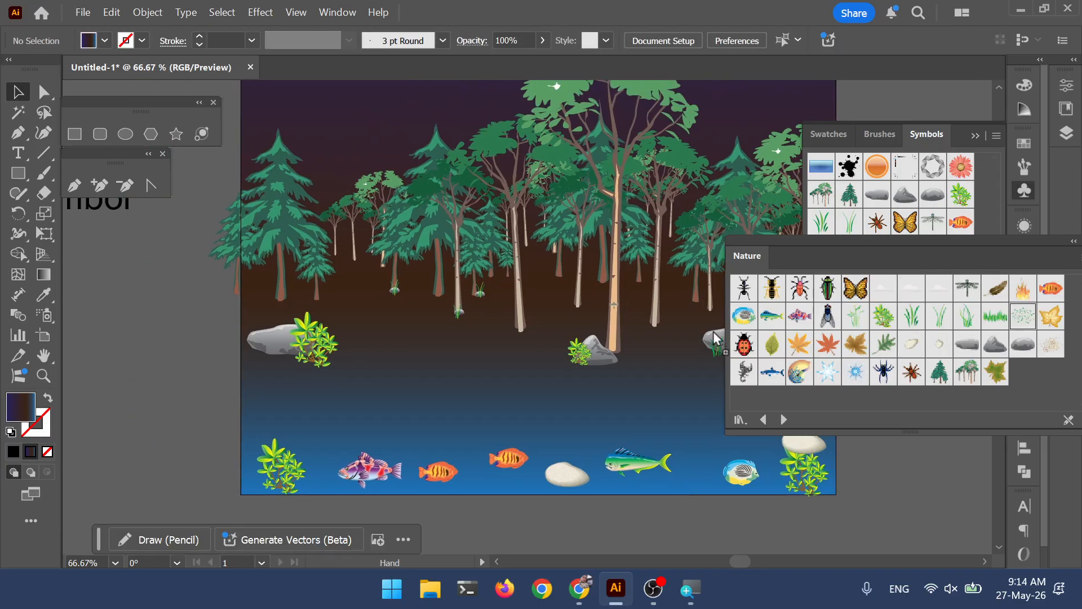
mouse_move(408, 419)
mouse_down()
mouse_move(486, 424)
mouse_move(484, 399)
mouse_move(414, 438)
mouse_up()
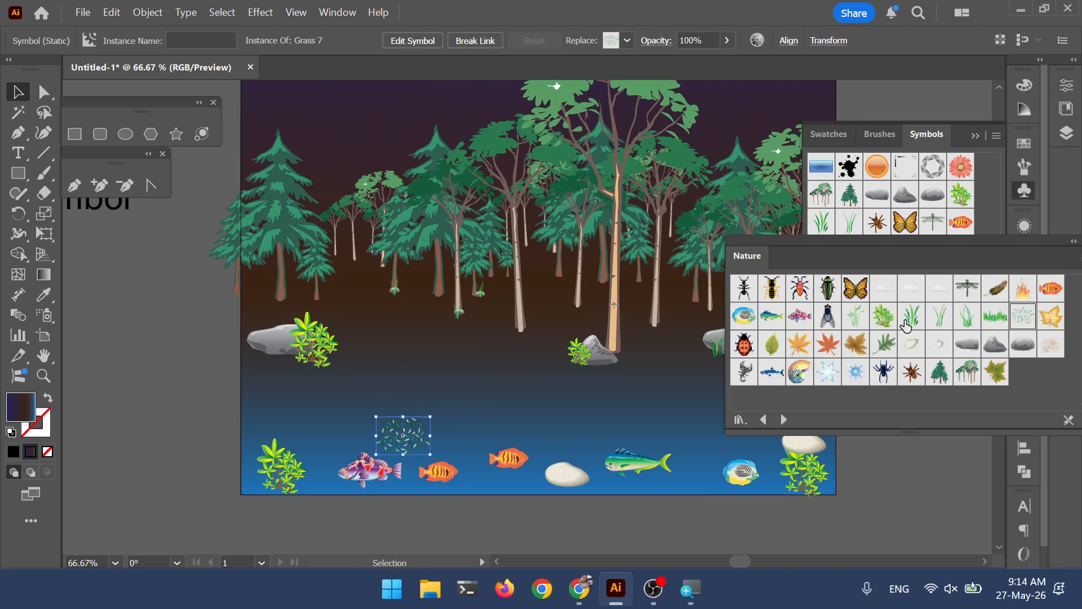
- Place the Oak Leaf symbol on the forest floor, shrink it and scatter copies around the tree trunk's base
scroll(530, 340, up, 4)
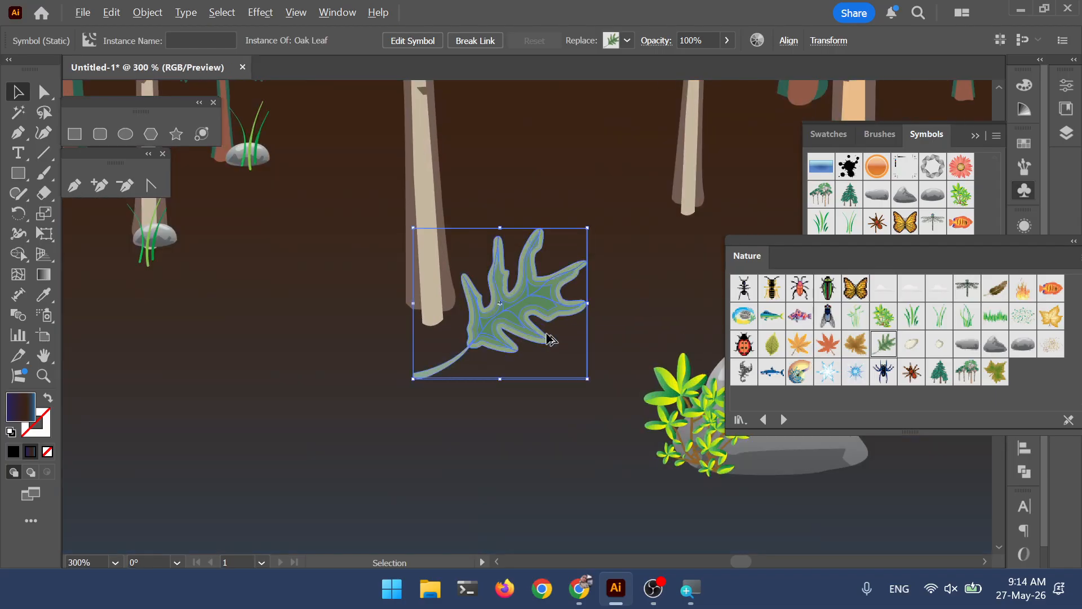
drag(587, 231, 379, 323)
drag(380, 322, 335, 263)
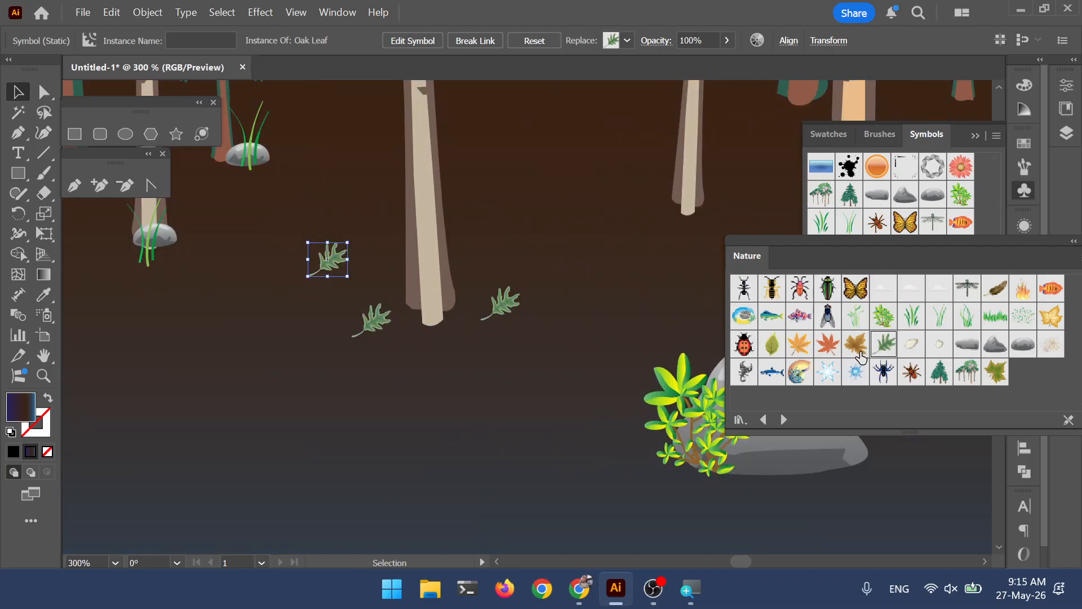
- Place the Maple Leaf Large symbol on the forest floor, shrink it and scatter small copies among the oak leaves
drag(552, 352, 551, 352)
drag(623, 283, 130, 292)
drag(179, 320, 478, 393)
drag(423, 365, 316, 246)
scroll(439, 328, down, 3)
drag(625, 378, 509, 404)
scroll(550, 397, down, 3)
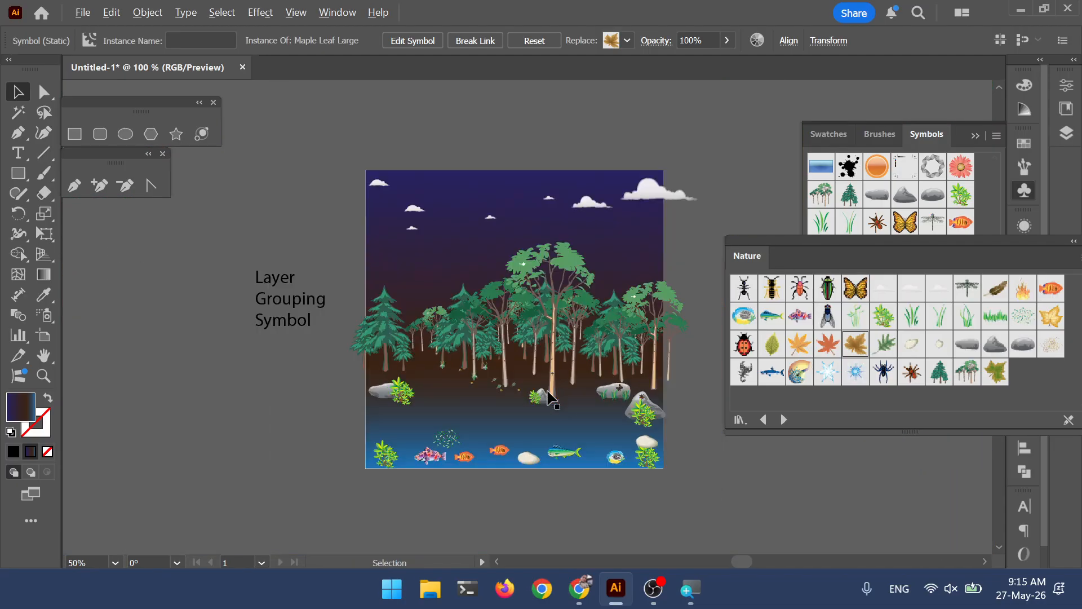
drag(563, 378, 619, 383)
click(643, 347)
- Place the Ladybug symbol on the left rock, shrink it and position it beside the bush
scroll(536, 389, up, 1)
drag(742, 347, 319, 397)
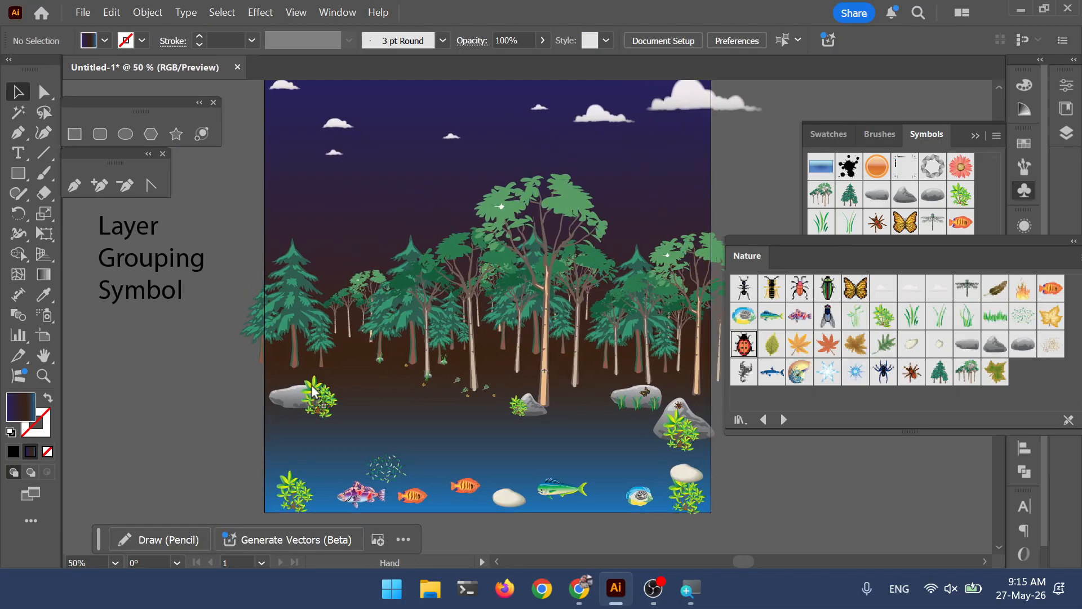
scroll(319, 397, up, 7)
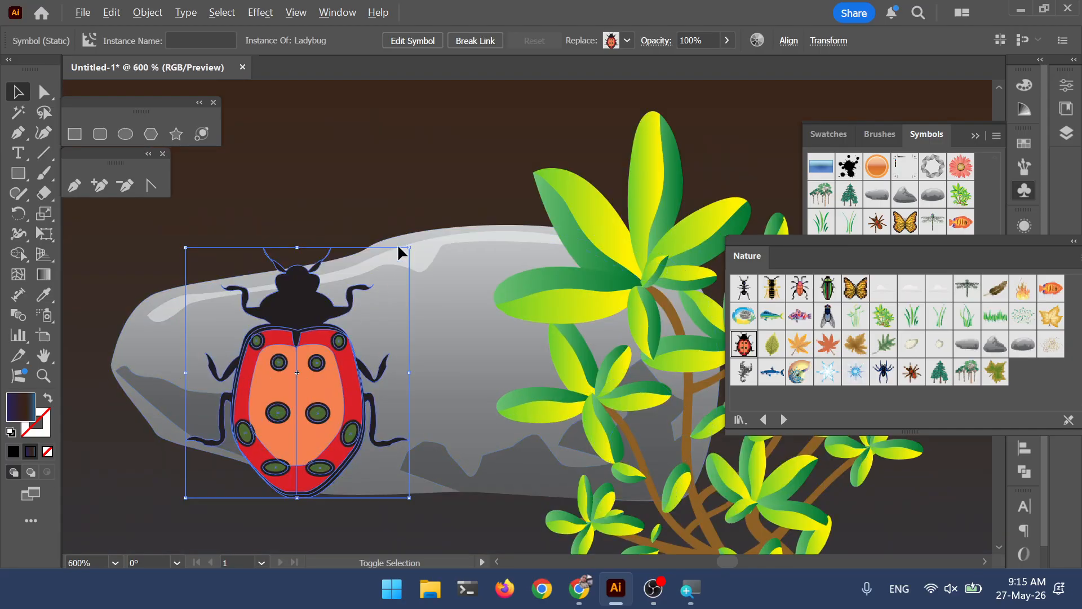
drag(410, 248, 342, 326)
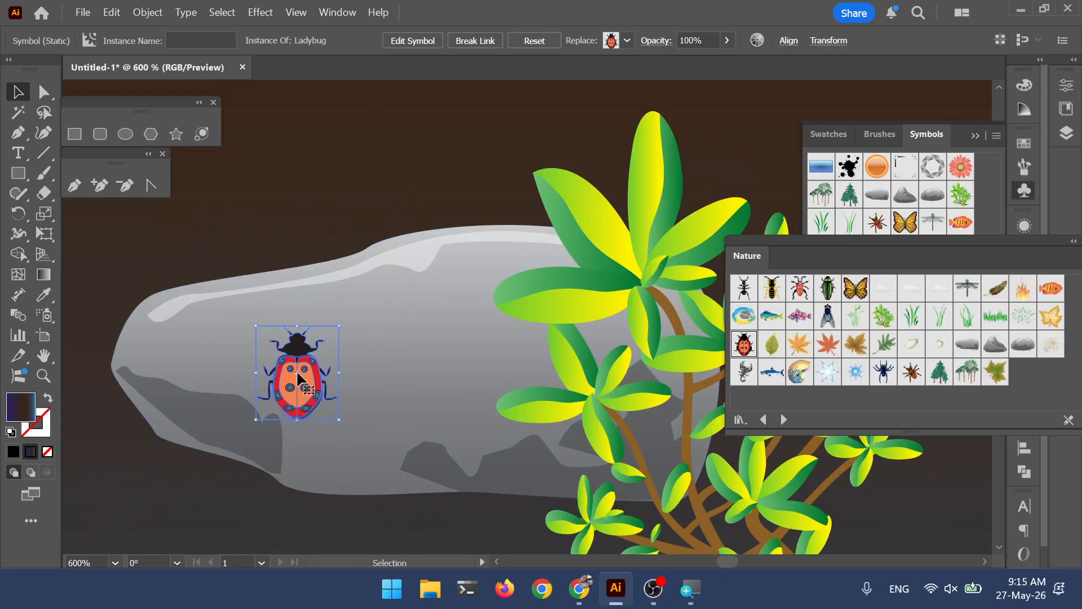
drag(299, 371, 383, 351)
scroll(488, 354, down, 4)
scroll(413, 367, down, 3)
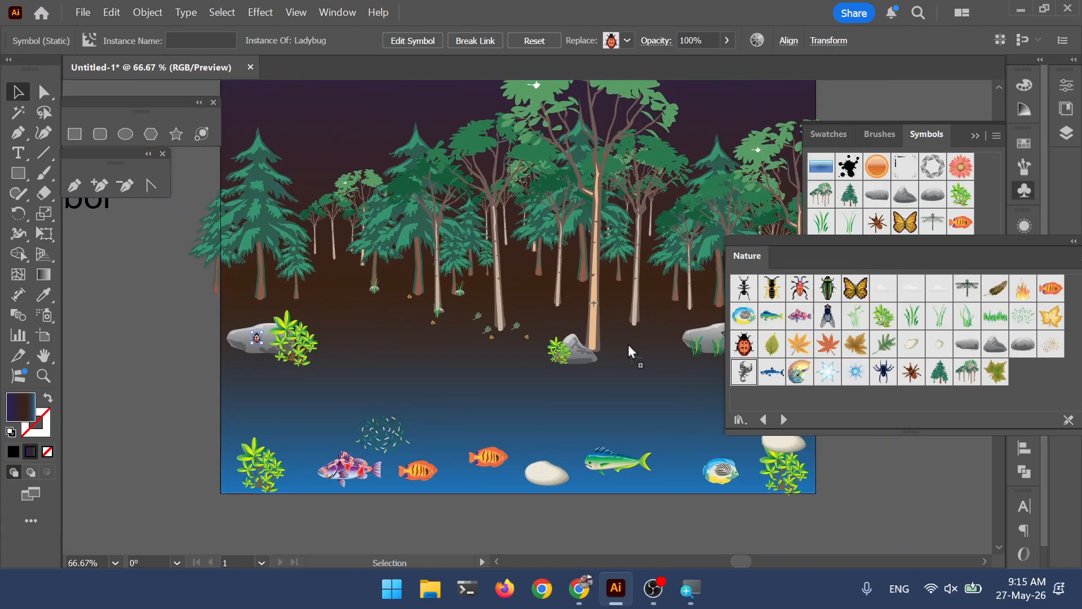
- Place the Scorpion symbol on the left rock, shrink it and position it between the ladybug and the bush
drag(270, 331, 268, 331)
scroll(264, 333, up, 5)
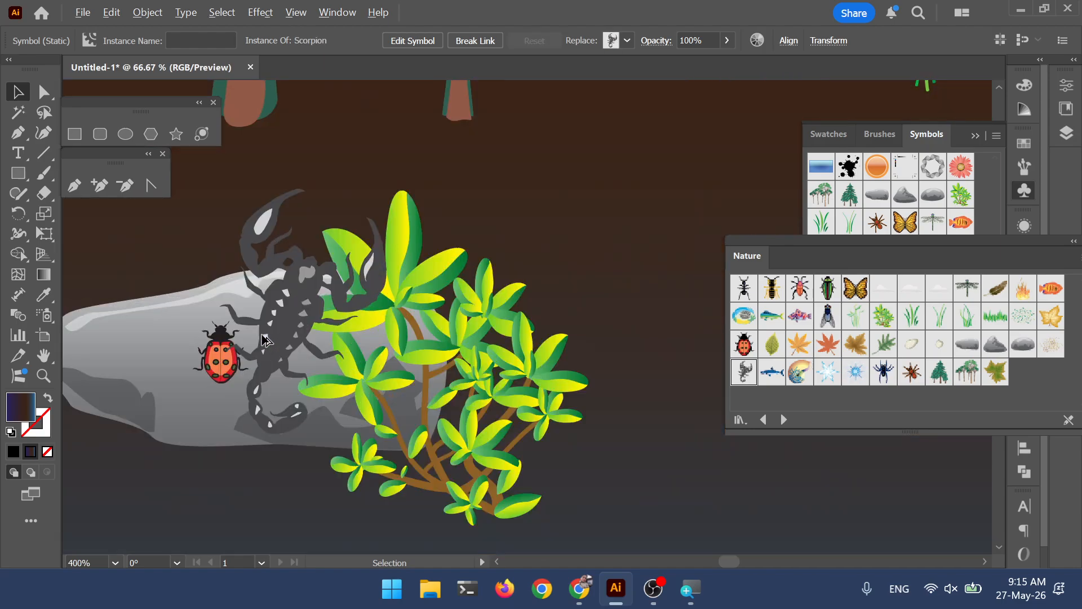
shift+click(402, 171)
scroll(330, 281, down, 2)
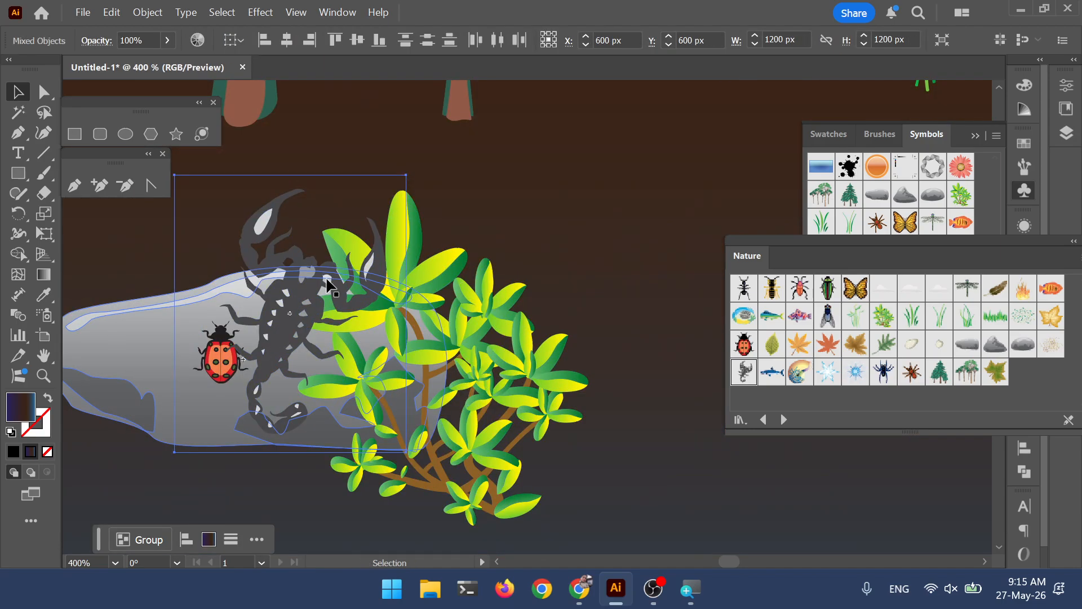
click(330, 280)
scroll(327, 279, down, 3)
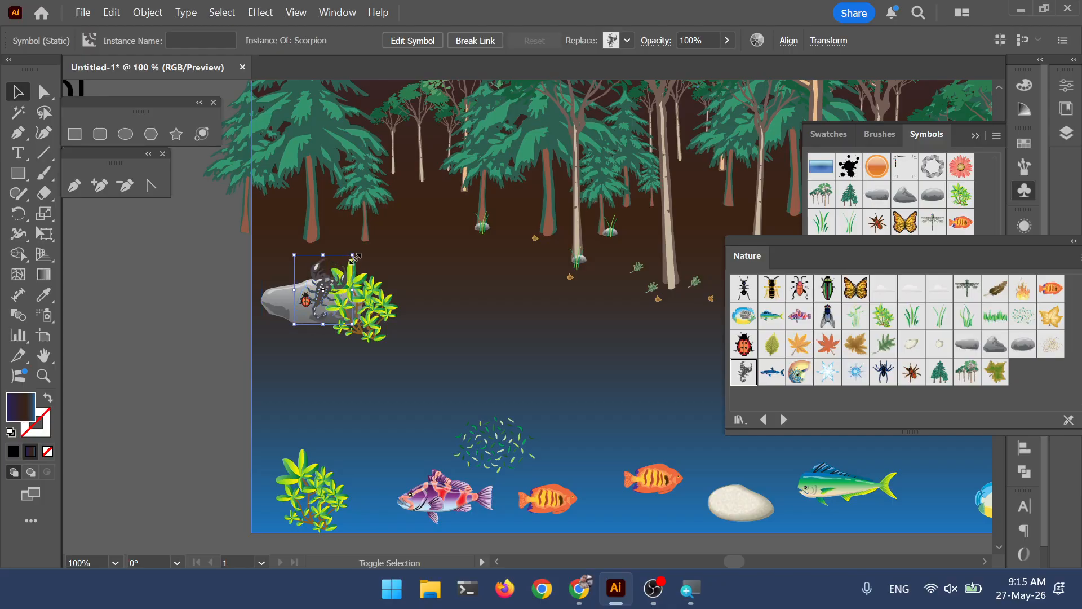
drag(353, 255, 332, 280)
scroll(314, 299, up, 5)
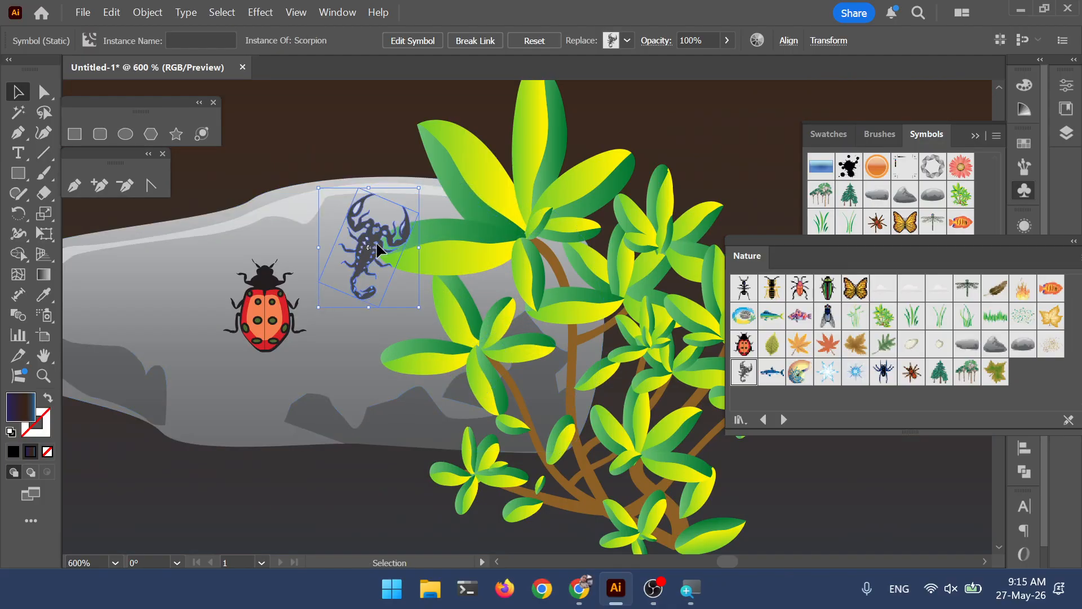
drag(377, 248, 352, 248)
- Move the ladybug onto the uppermost leaf of the bush on the left rock, at a smaller size
drag(303, 327, 539, 141)
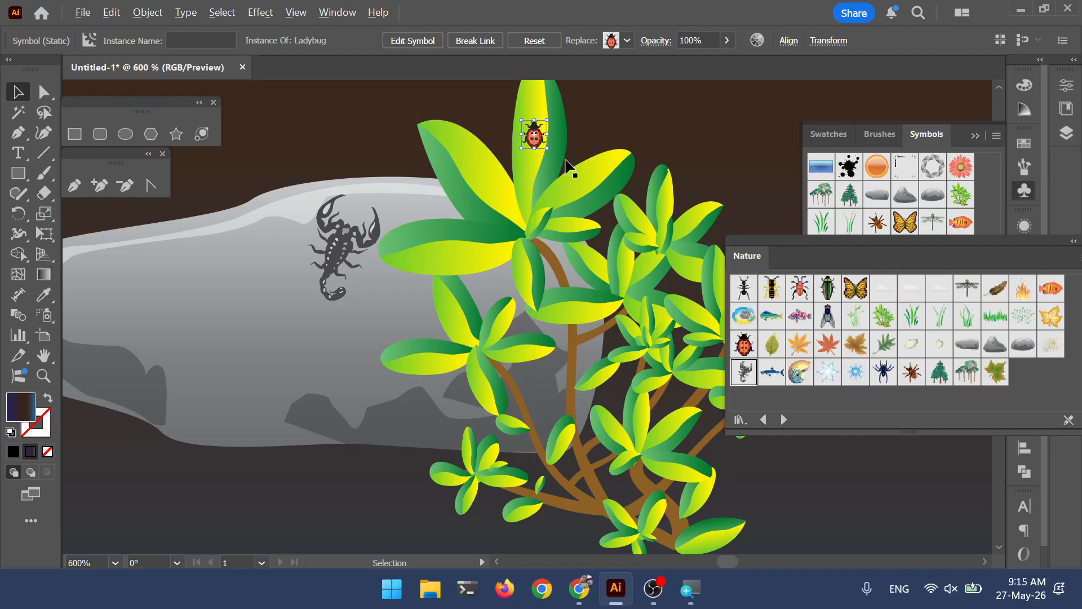
scroll(602, 191, down, 5)
drag(676, 184, 282, 329)
drag(405, 302, 501, 355)
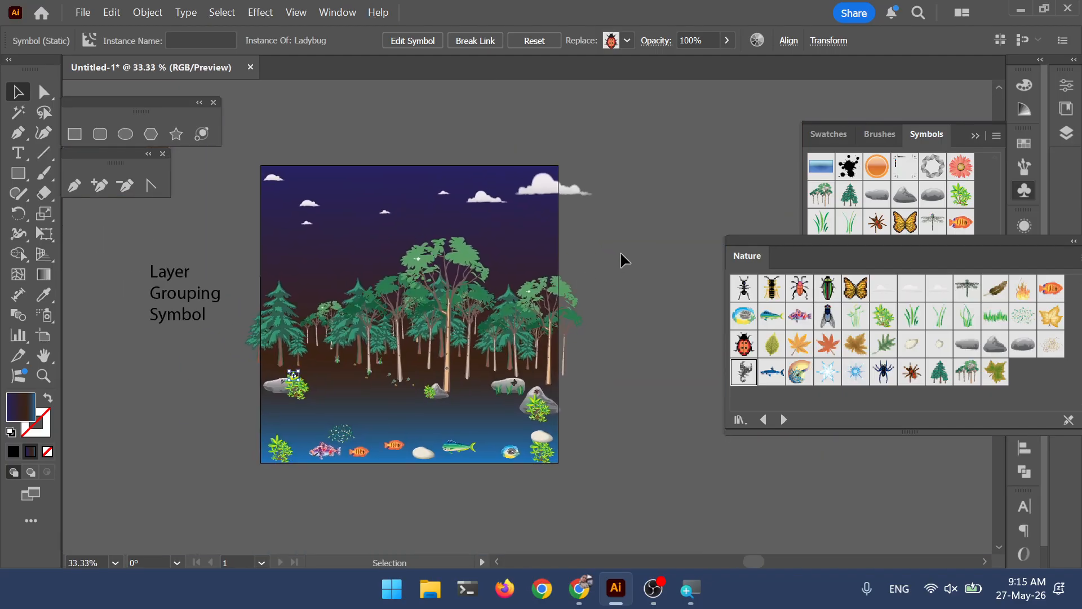
click(621, 252)
- Move the large Cloud 1 down and inward so it lies fully inside the artboard, below the smaller Cloud 1
scroll(507, 281, up, 1)
drag(562, 145, 624, 210)
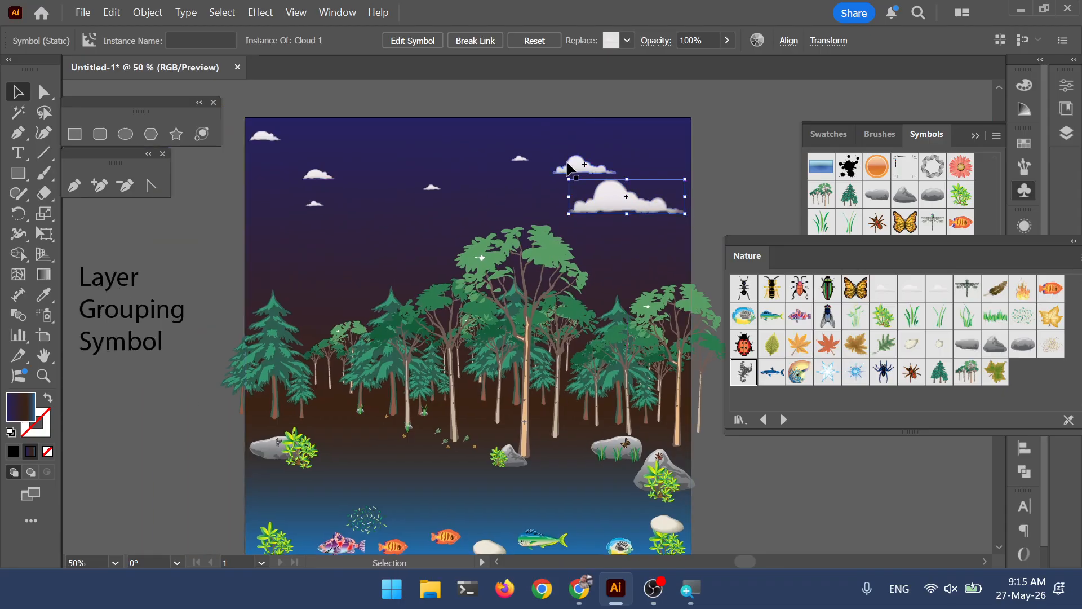
key(ctrl+minus)
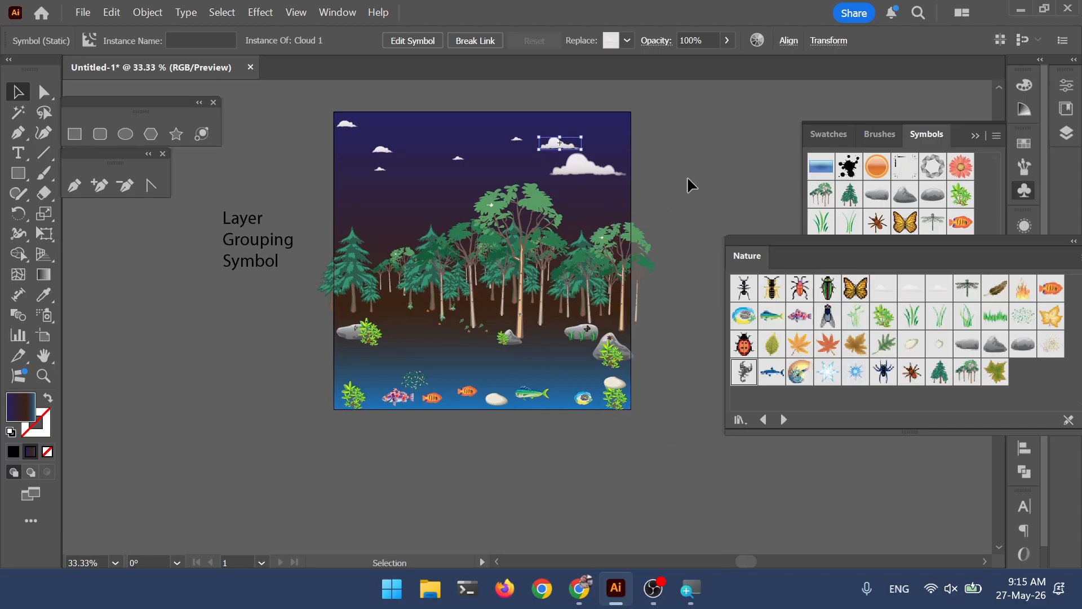
click(703, 167)
drag(691, 170, 657, 196)
scroll(645, 195, up, 1)
scroll(684, 195, down, 1)
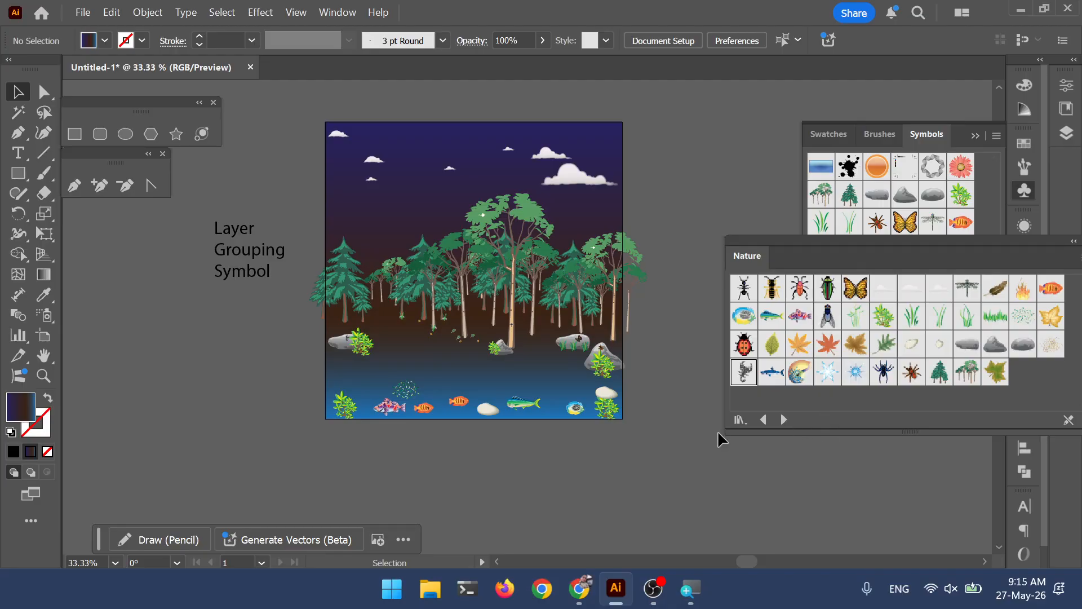
- Browse the neighbouring symbol libraries, including Retro, Mad Science, Indigenous, Illuminate Org Charts and Maps
click(792, 414)
click(780, 418)
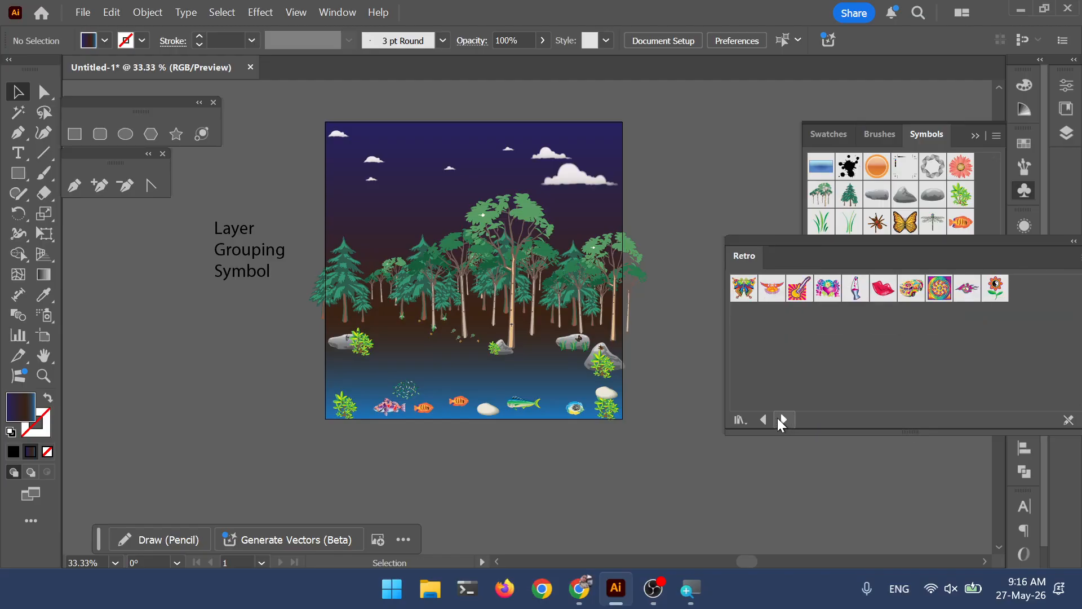
click(762, 419)
click(762, 419)
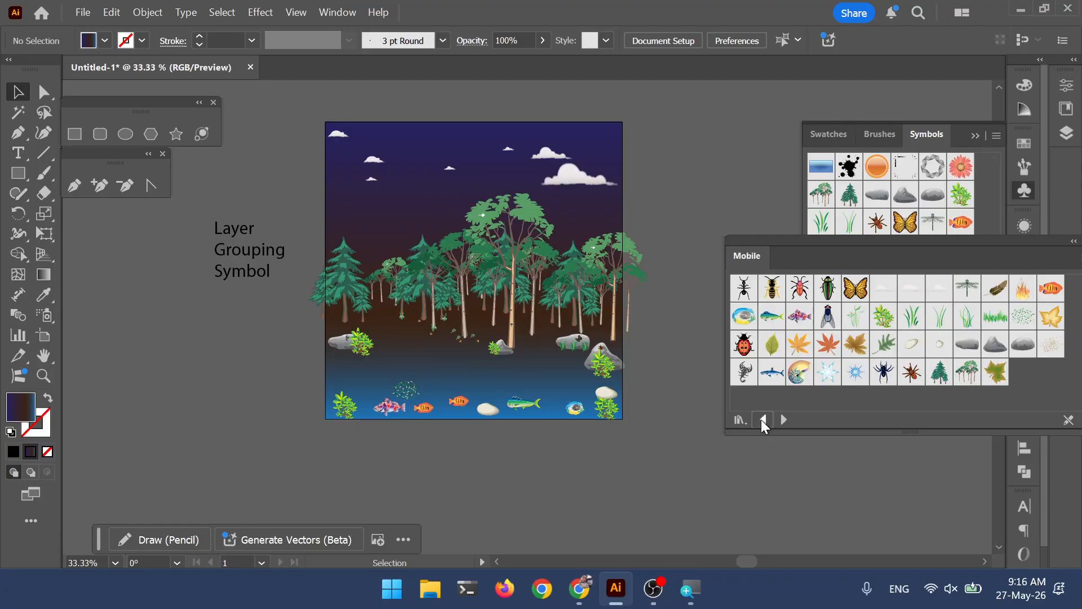
click(762, 420)
click(762, 419)
click(762, 420)
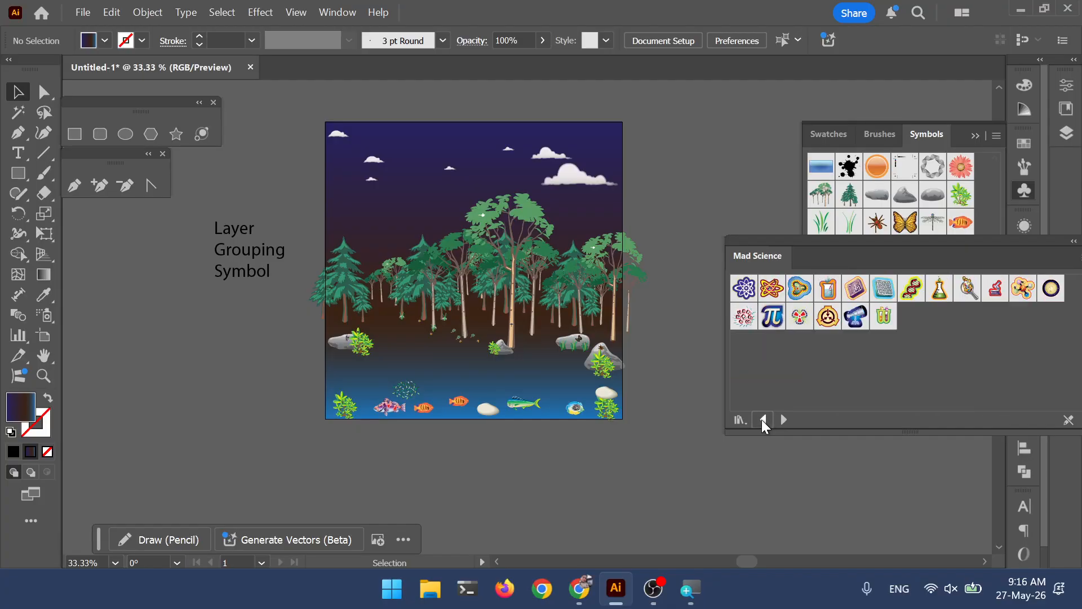
click(762, 420)
click(763, 420)
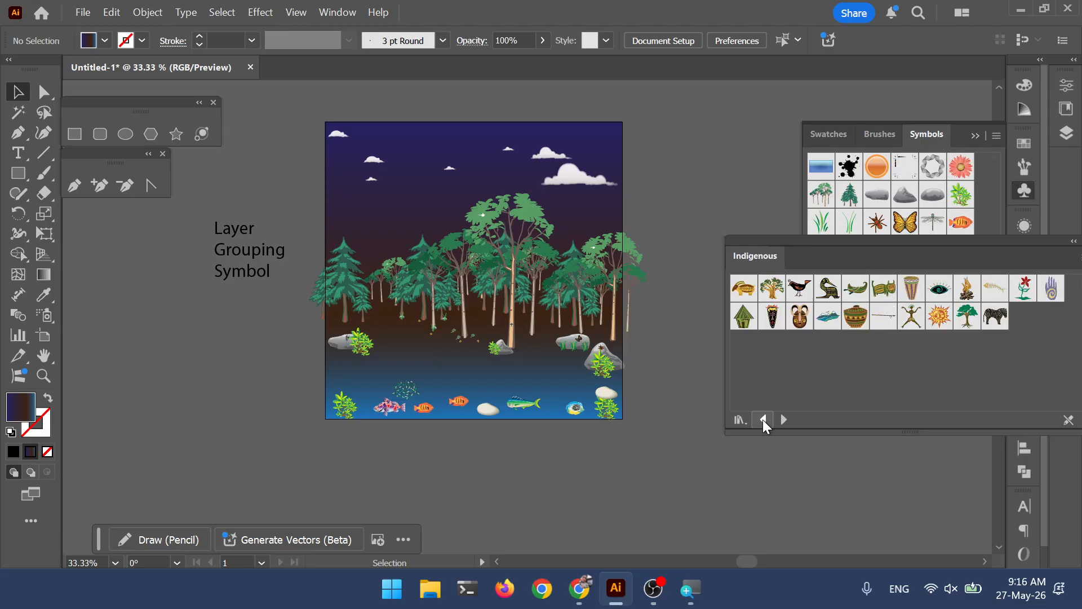
click(763, 419)
click(763, 419)
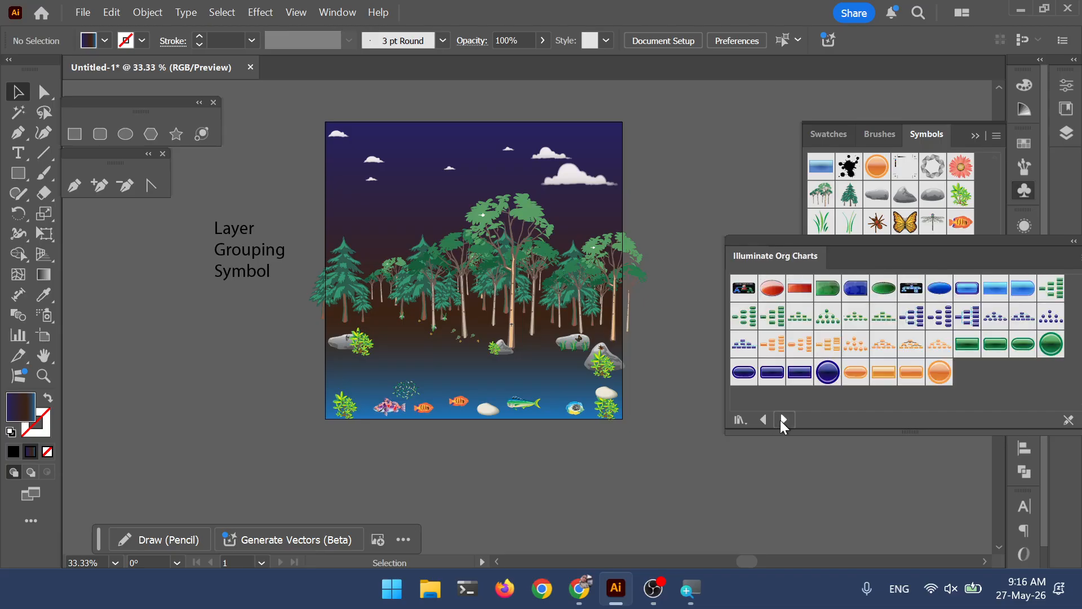
click(780, 421)
click(780, 420)
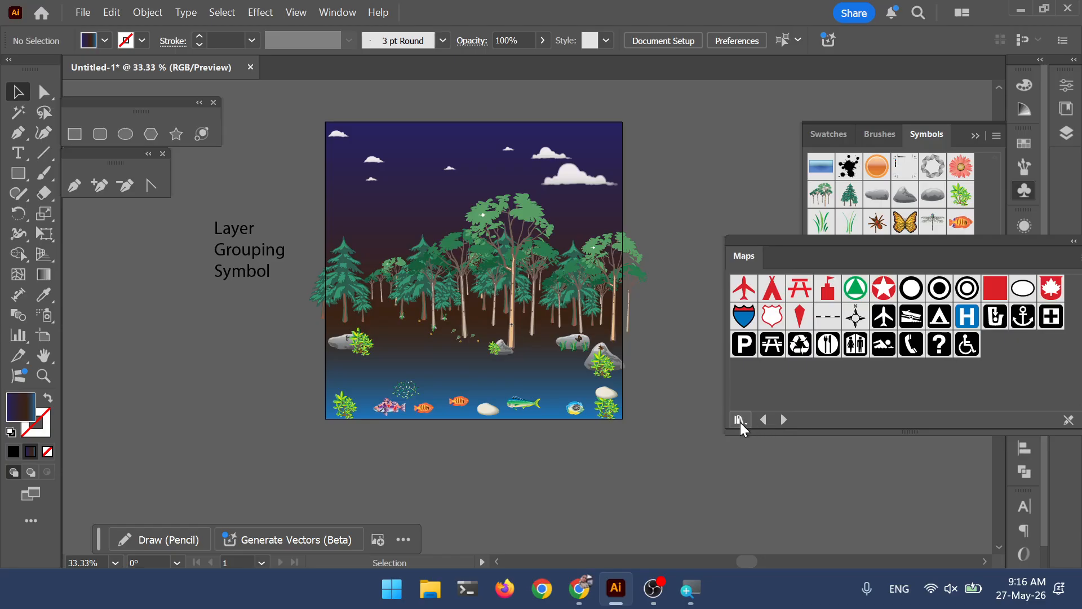
- Open the Flowers symbol library and position it clear of the forest artwork
drag(940, 241, 591, 213)
click(817, 391)
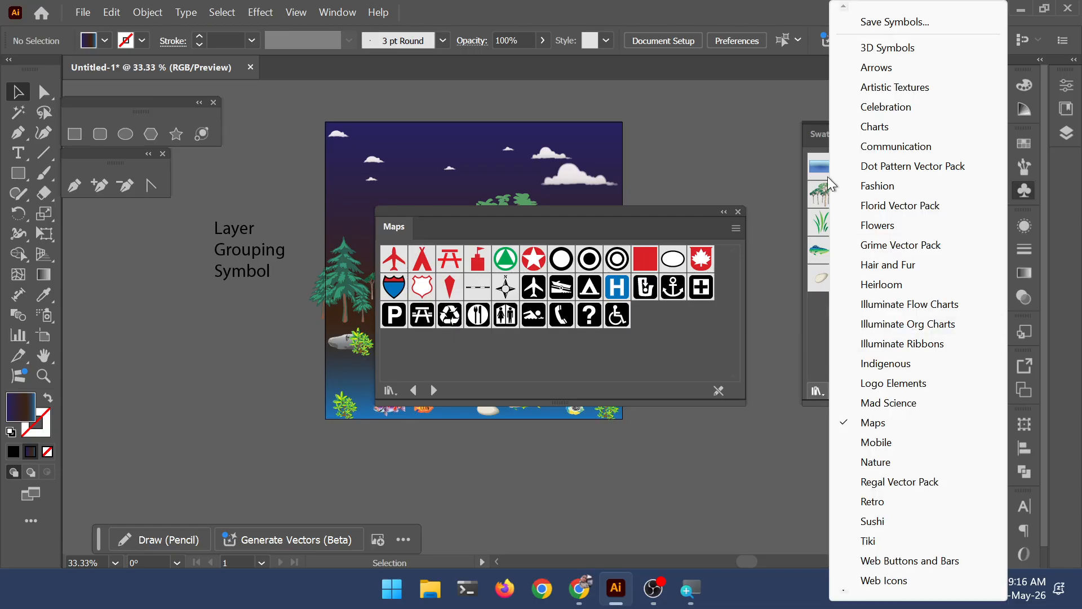
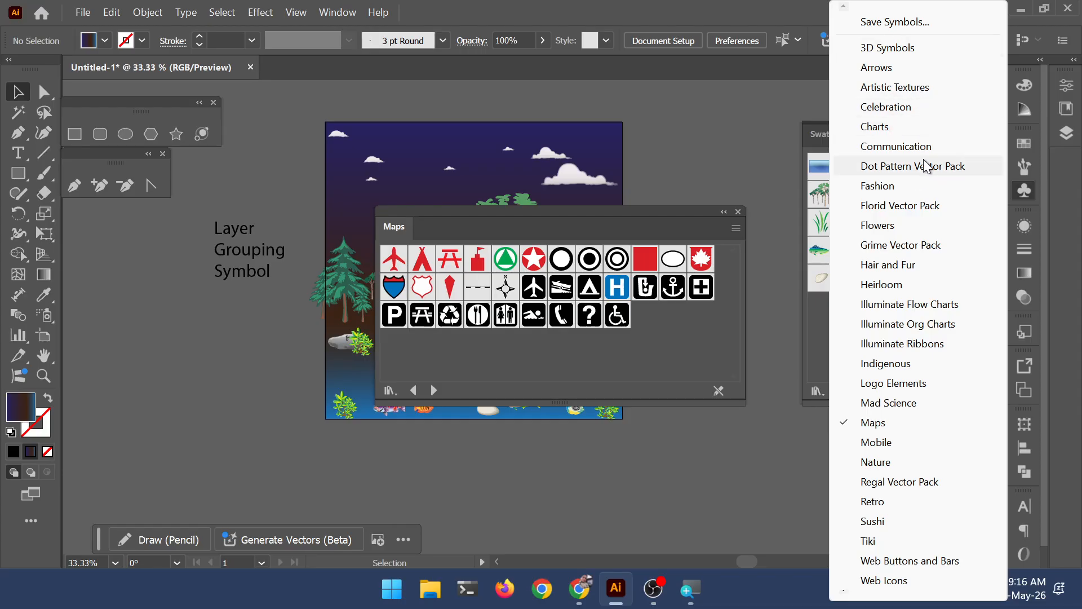
click(902, 225)
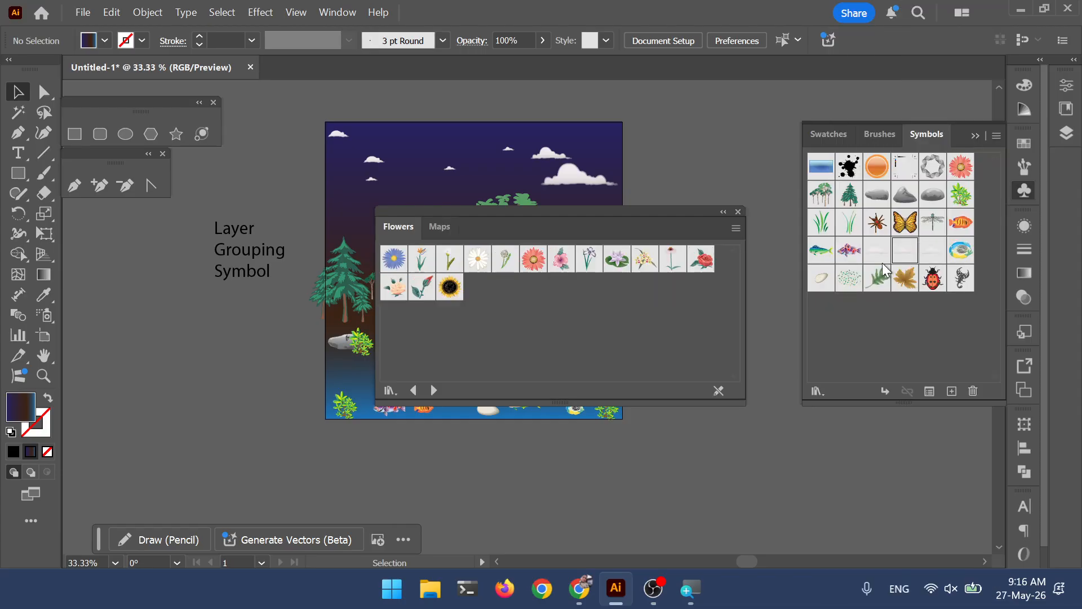
drag(624, 211, 835, 299)
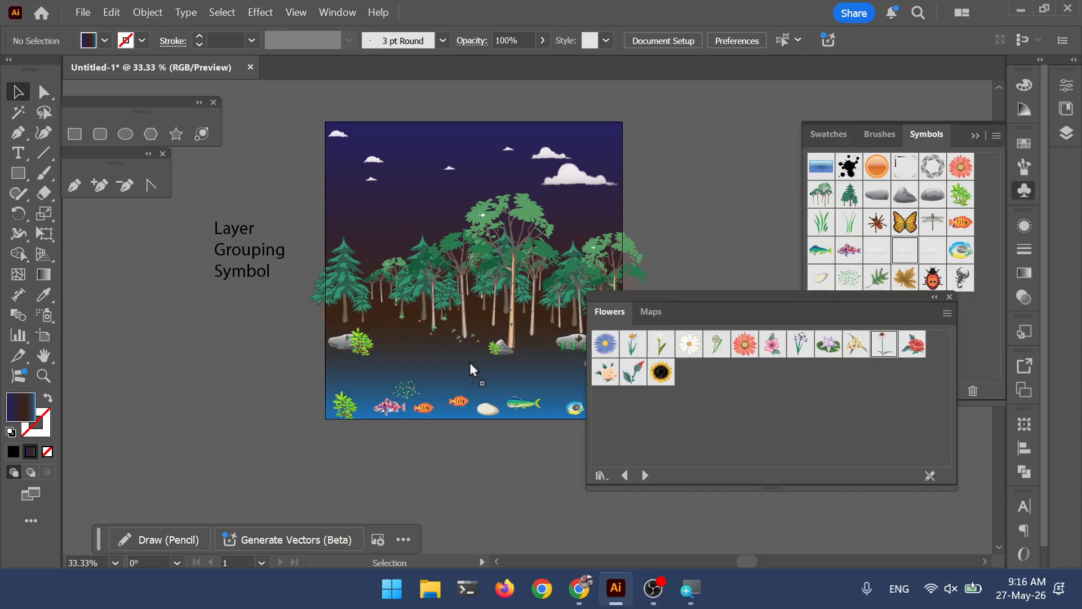
- Place the Purple Coneflower symbol, shrink it and position it on the forest floor beside the oak leaves
drag(469, 362, 430, 366)
scroll(434, 372, up, 5)
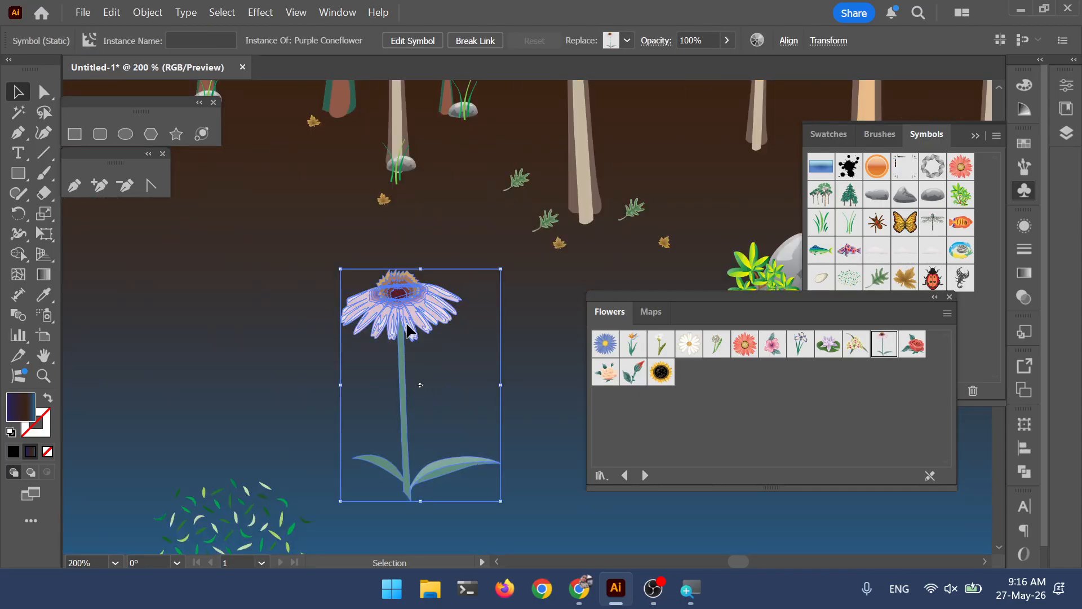
drag(407, 330, 308, 192)
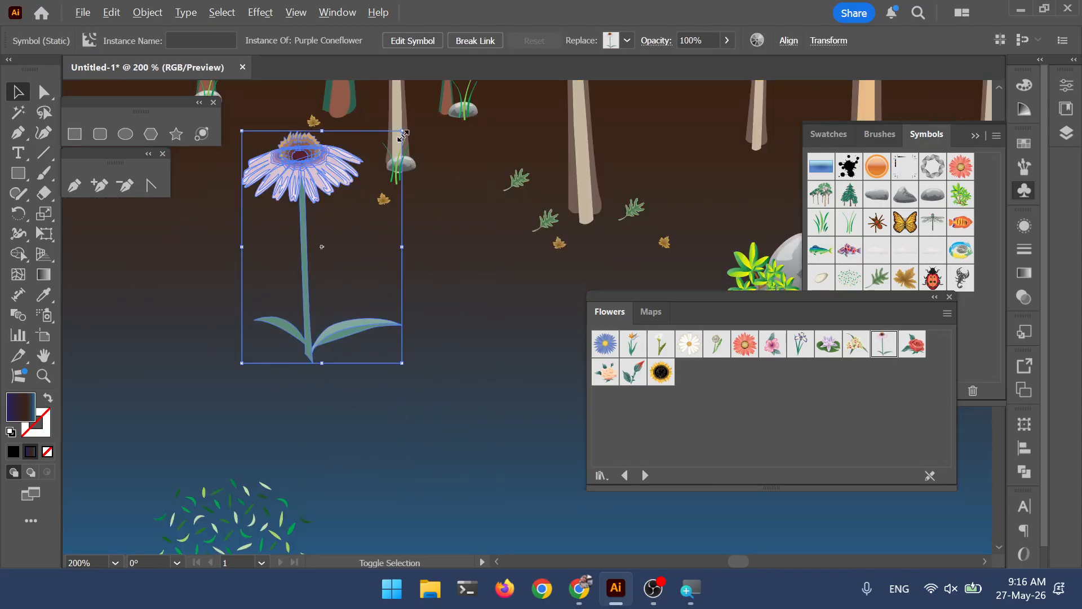
drag(401, 133, 359, 195)
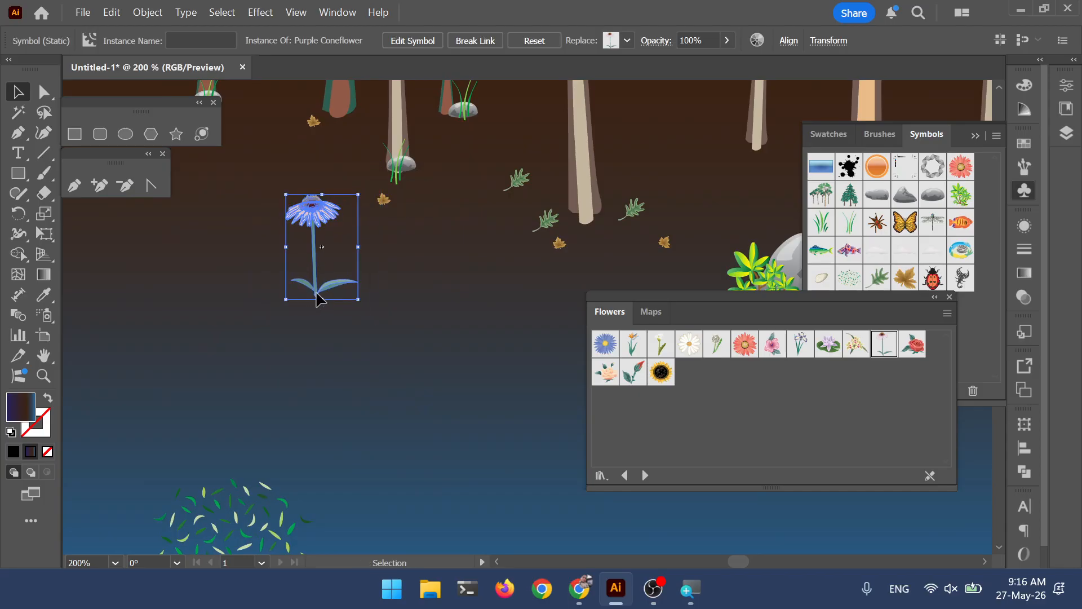
drag(318, 299, 469, 230)
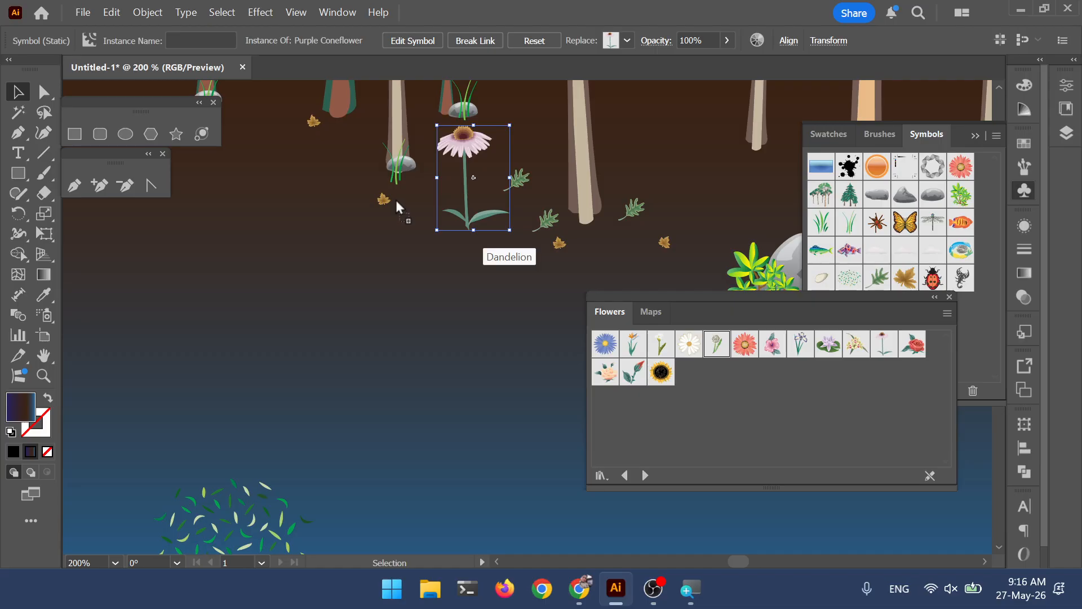
- Place the Dandelion symbol just below the coneflower at a reduced size
drag(398, 207, 394, 204)
drag(383, 165, 496, 276)
drag(562, 189, 482, 350)
- Place the Iris symbol, shrink it and copy it along the forest floor between the coneflower and the left rock
drag(268, 329, 480, 389)
drag(559, 329, 529, 380)
drag(528, 376, 366, 365)
drag(366, 365, 431, 326)
drag(431, 326, 217, 350)
drag(217, 351, 188, 309)
scroll(316, 361, down, 3)
drag(569, 441, 478, 406)
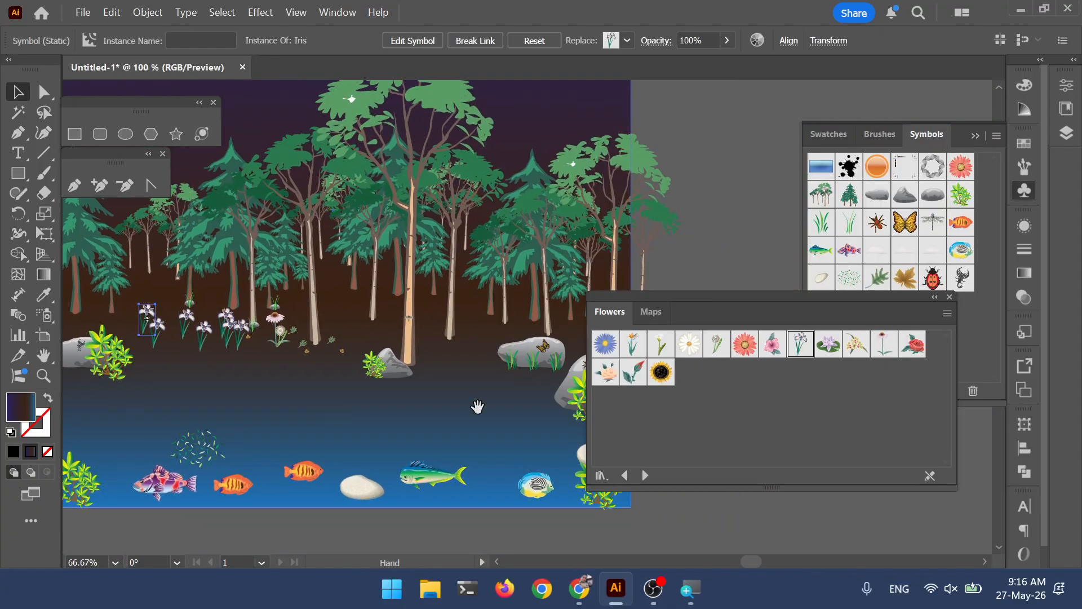
click(713, 181)
scroll(741, 222, down, 1)
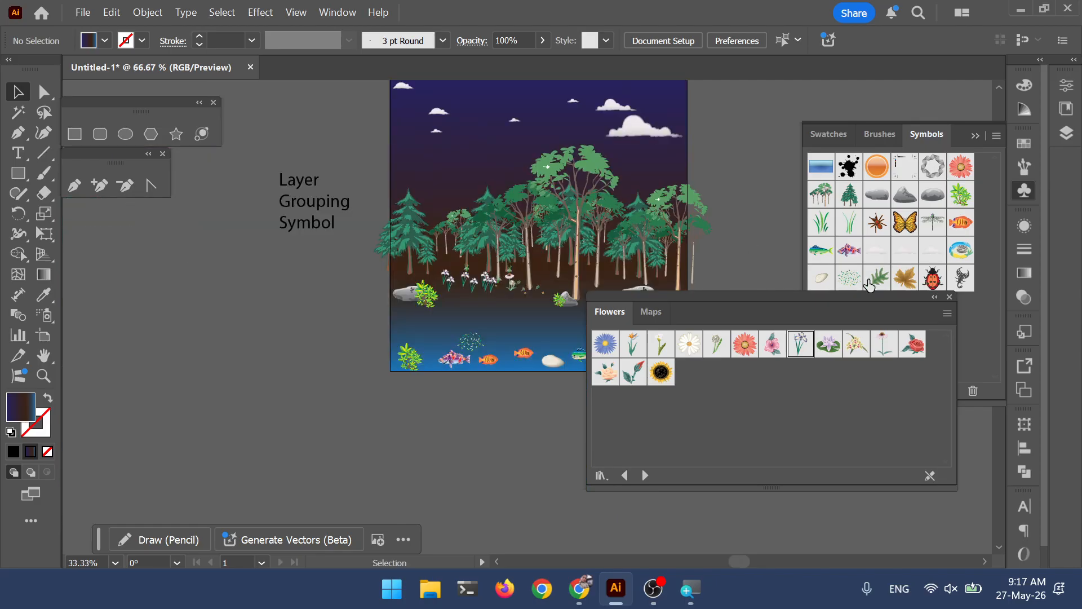
- Close the symbol library window containing Flowers and Maps, and bring the whole scene into view
click(949, 296)
drag(697, 202, 671, 305)
scroll(695, 328, up, 1)
mouse_move(720, 401)
mouse_down()
mouse_move(739, 367)
mouse_move(720, 418)
mouse_up()
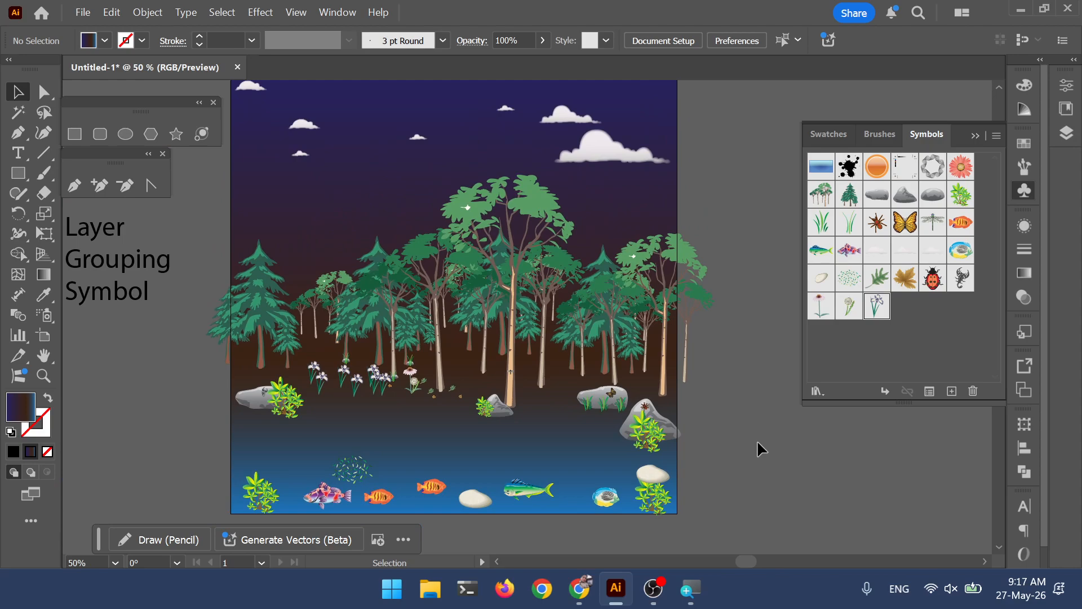
- Draw a five-pointed star about 9 px wide in the night sky and fill it with white (FFFFFF)
click(174, 137)
scroll(350, 152, up, 4)
drag(367, 109, 538, 433)
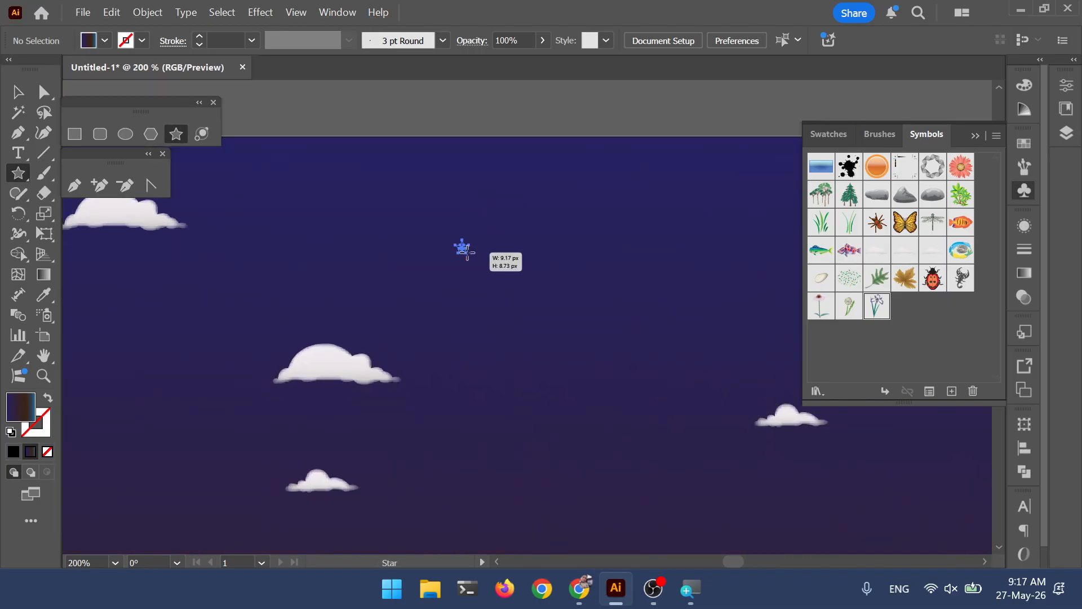
drag(464, 249, 465, 249)
key(ctrl+z)
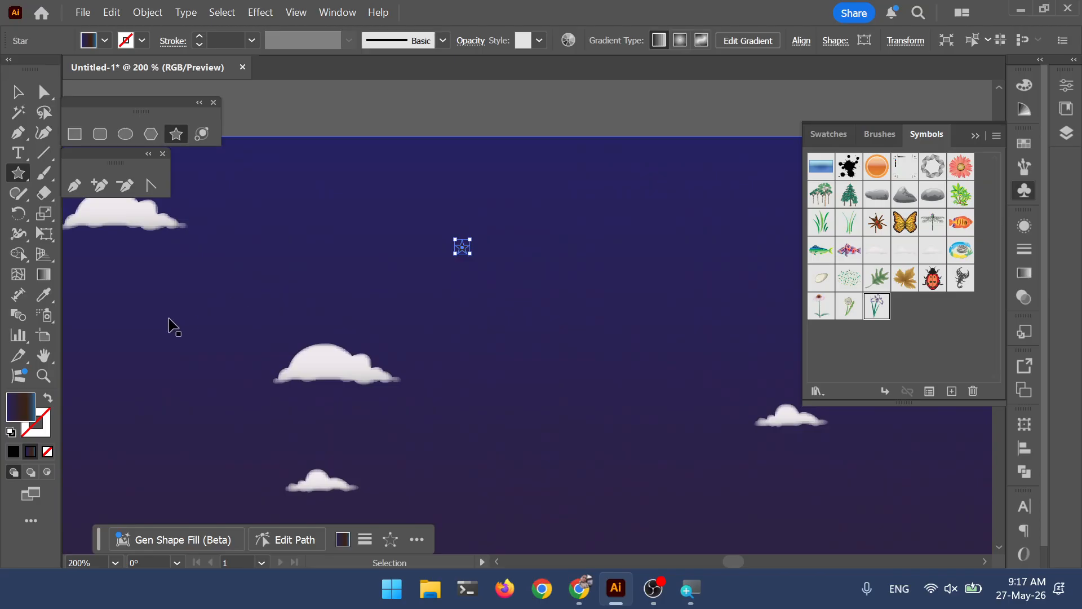
double_click(14, 405)
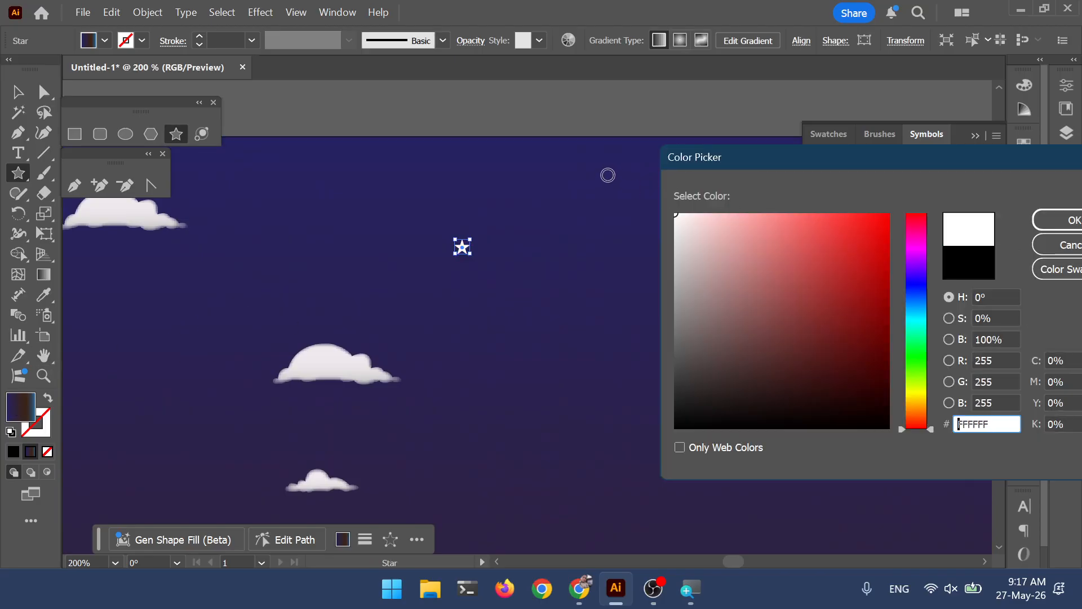
click(1067, 224)
- Scatter more small white stars of varying sizes across the middle of the night sky
scroll(489, 243, right, 3)
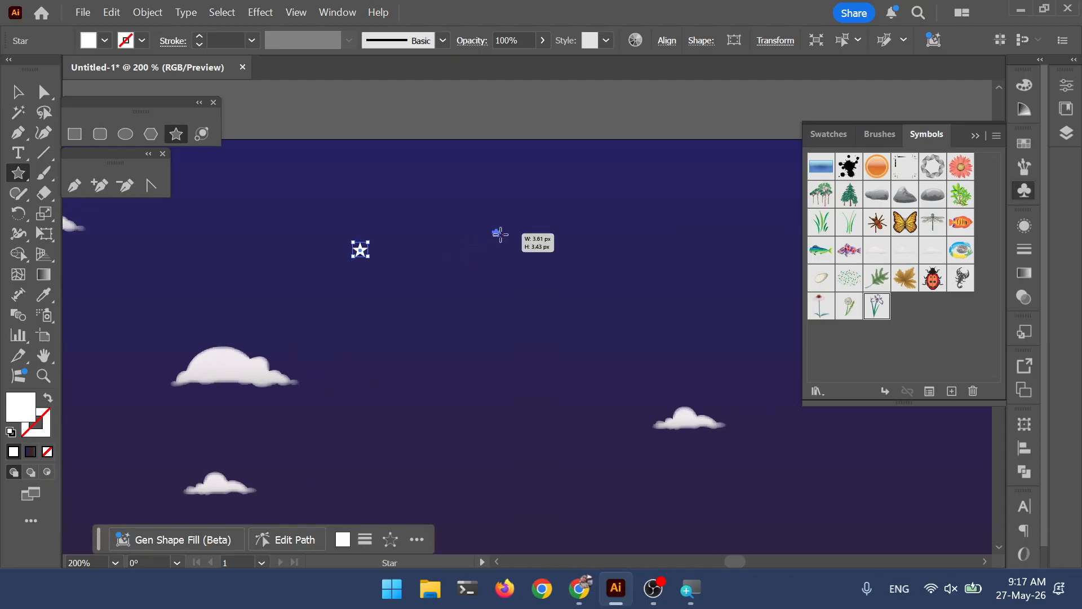
drag(500, 233, 501, 234)
drag(646, 208, 647, 209)
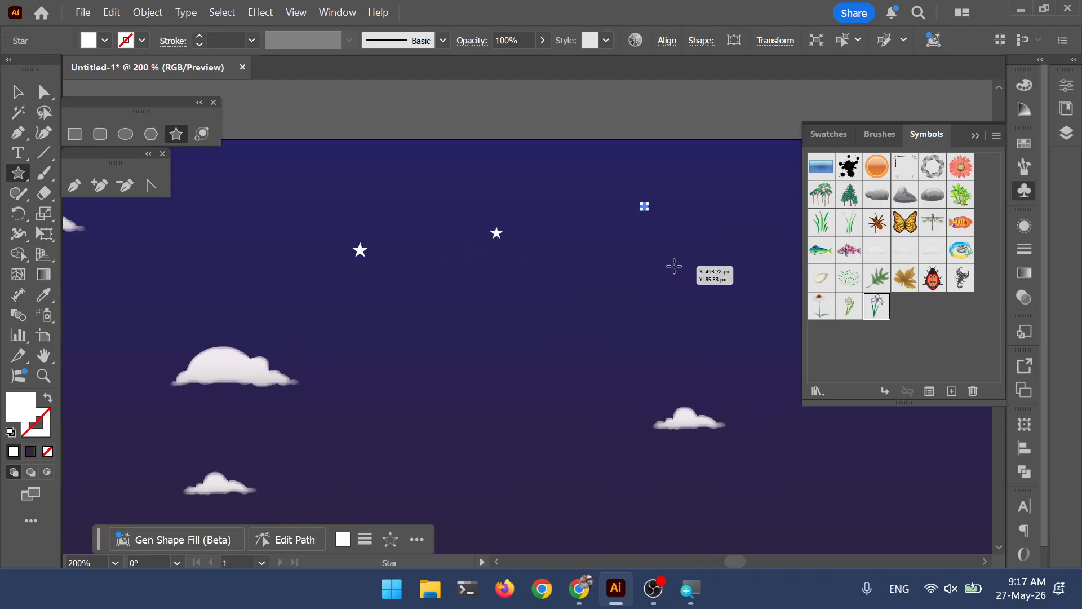
click(533, 381)
key(Return)
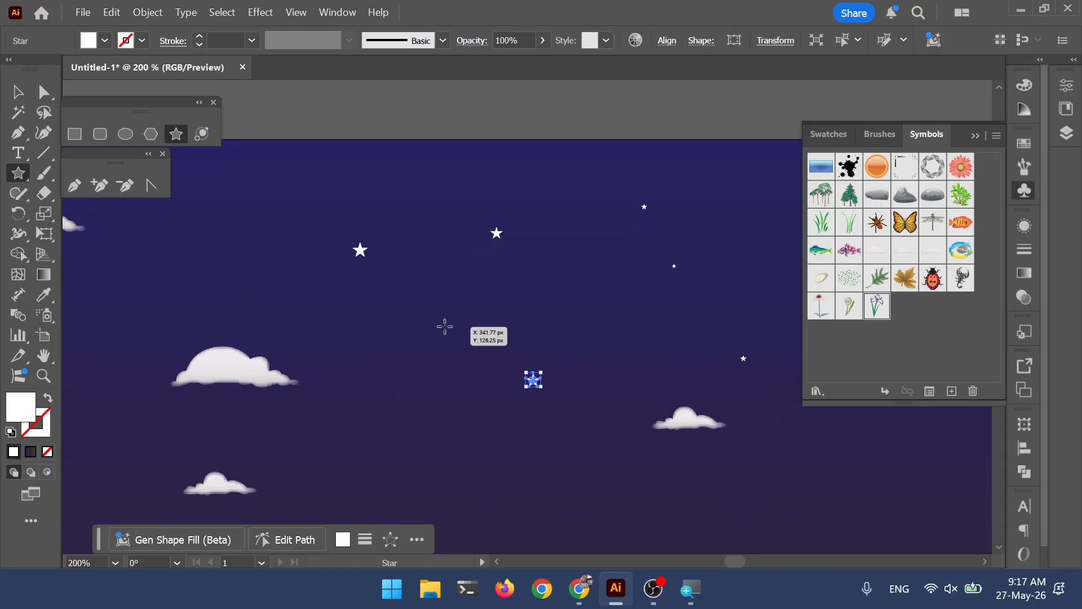
drag(444, 323, 443, 297)
key(ctrl+z)
- Draw white stars around the left-hand clouds, with a slightly larger one near the artboard's top edge
scroll(297, 302, left, 5)
scroll(297, 302, up, 1)
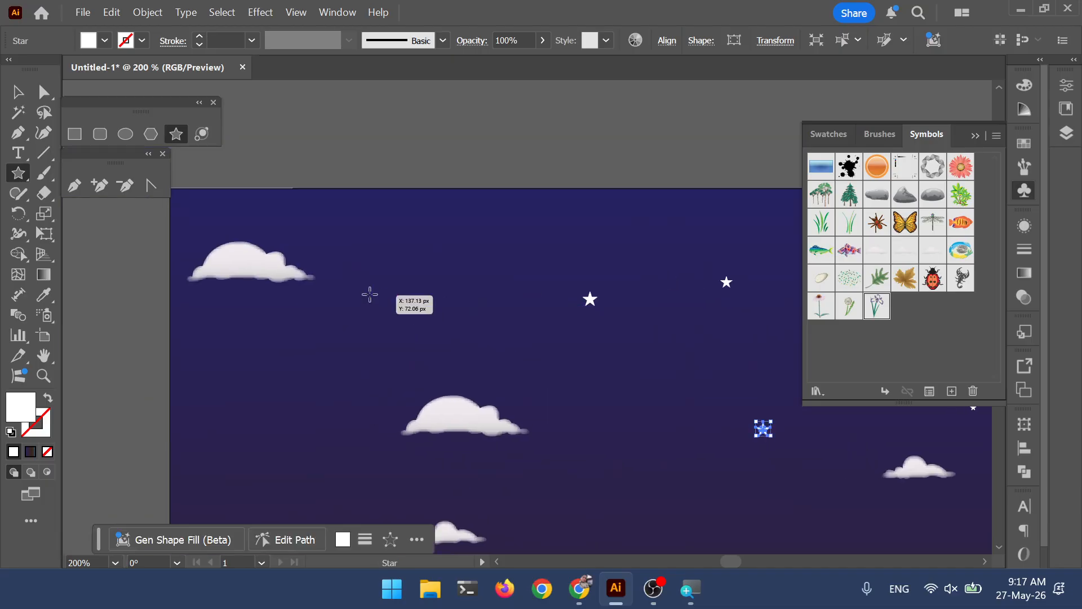
drag(338, 315, 345, 319)
drag(458, 224, 466, 238)
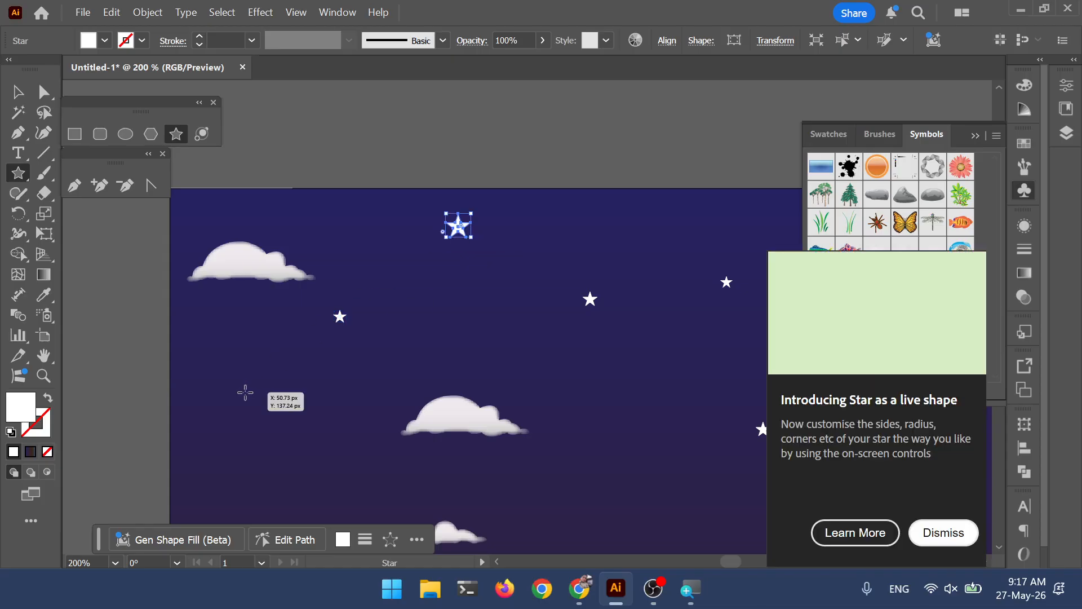
drag(244, 392, 255, 402)
- Add white stars above the right-hand clouds and a tiny one just left of the largest cloud
drag(679, 429, 223, 290)
mouse_move(640, 137)
mouse_down()
mouse_move(648, 144)
mouse_move(407, 162)
mouse_up()
drag(705, 120, 709, 128)
drag(669, 254, 507, 217)
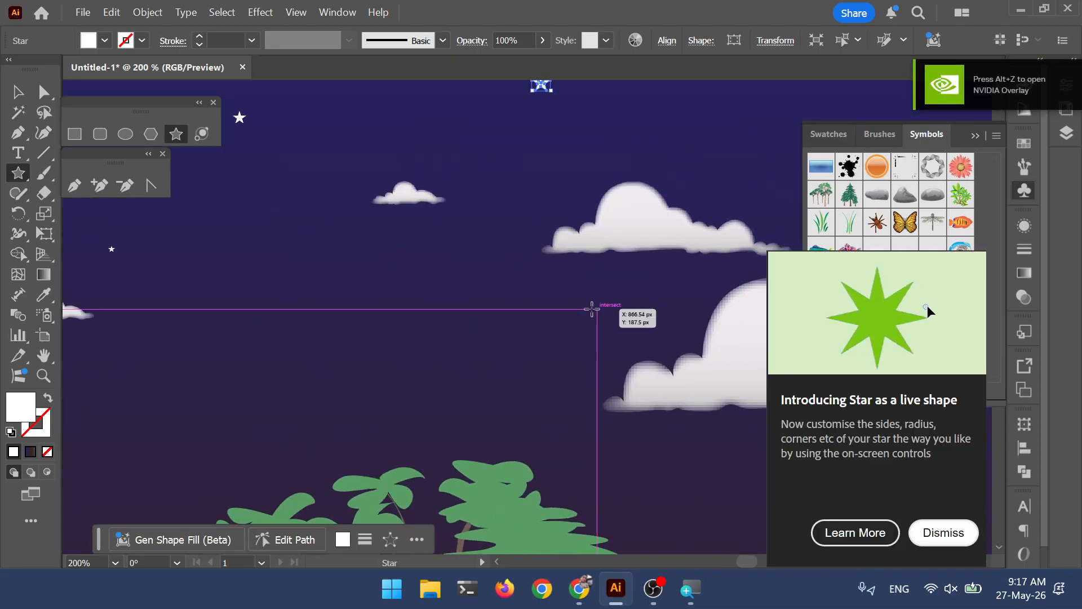
drag(587, 317, 589, 318)
drag(667, 227, 497, 305)
- Draw white stars around the two largest clouds, including a big one near the artboard's upper-right corner, and clear the selection
drag(725, 164, 733, 171)
mouse_move(776, 272)
mouse_down()
mouse_move(623, 275)
mouse_move(631, 281)
mouse_up()
drag(667, 192, 667, 165)
drag(716, 405, 724, 410)
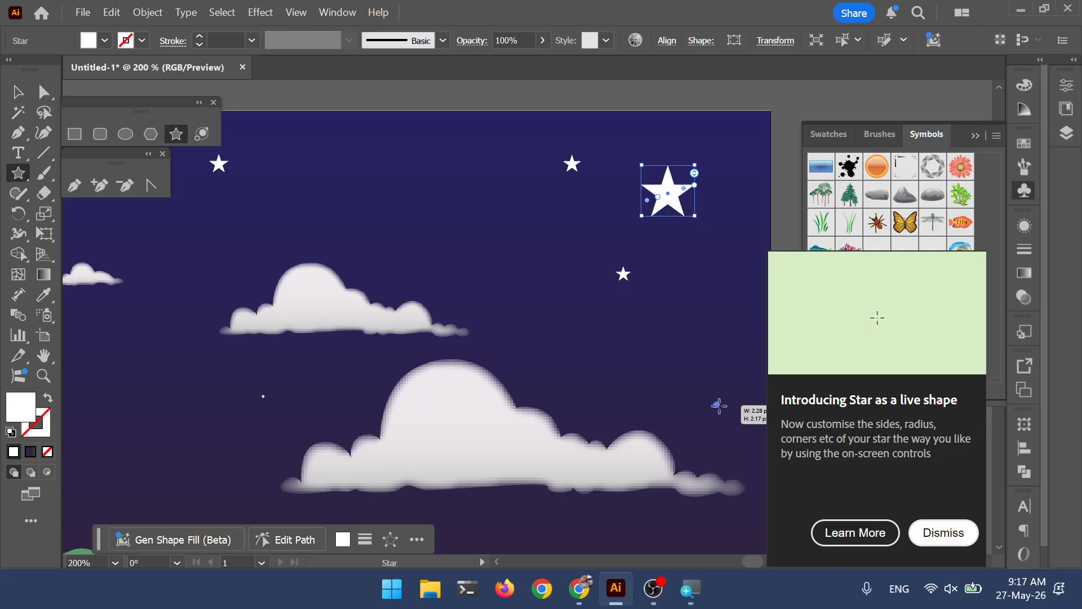
drag(462, 225, 463, 211)
drag(331, 238, 509, 284)
scroll(483, 301, down, 4)
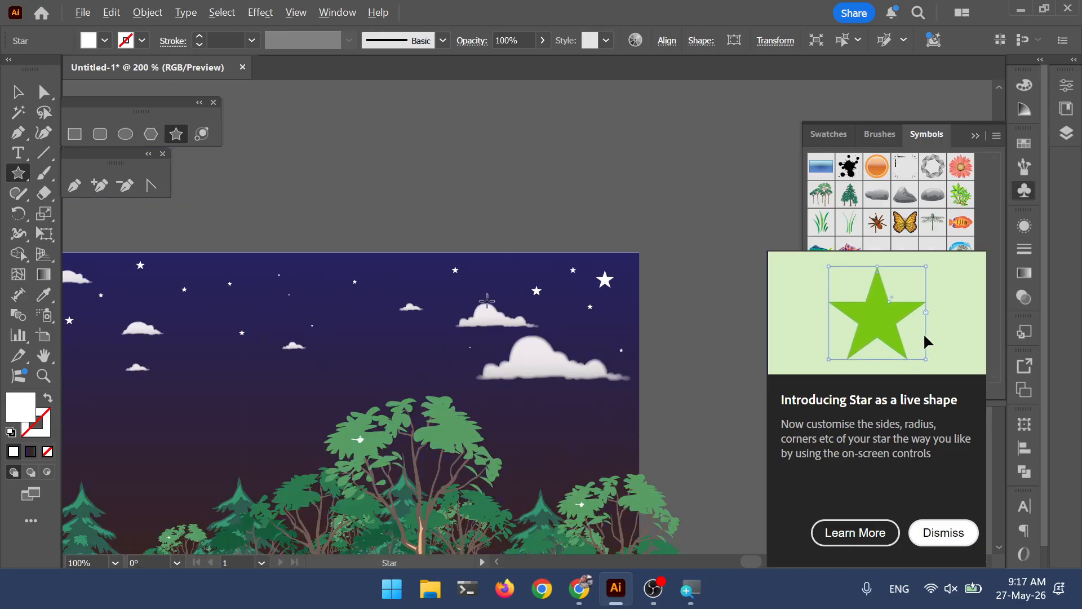
drag(534, 382, 650, 243)
drag(576, 262, 578, 270)
key(v)
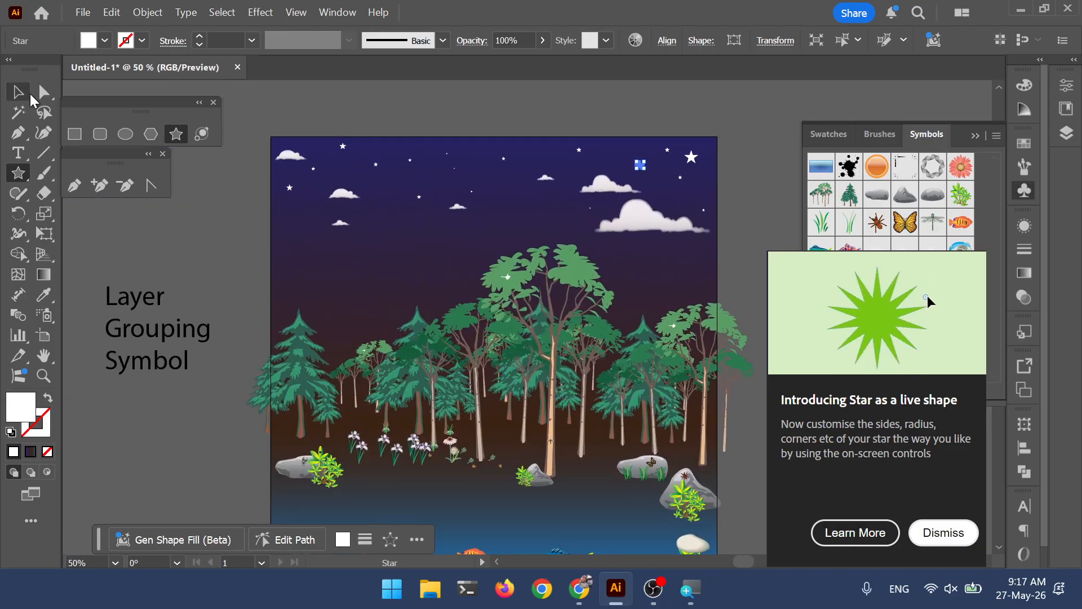
drag(484, 159, 452, 113)
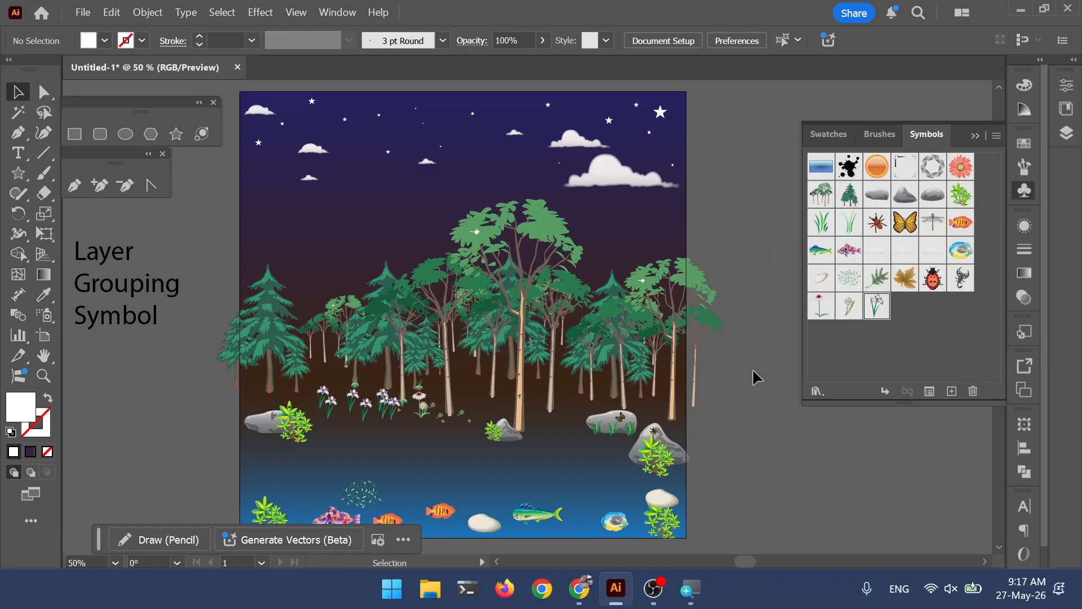
click(671, 315)
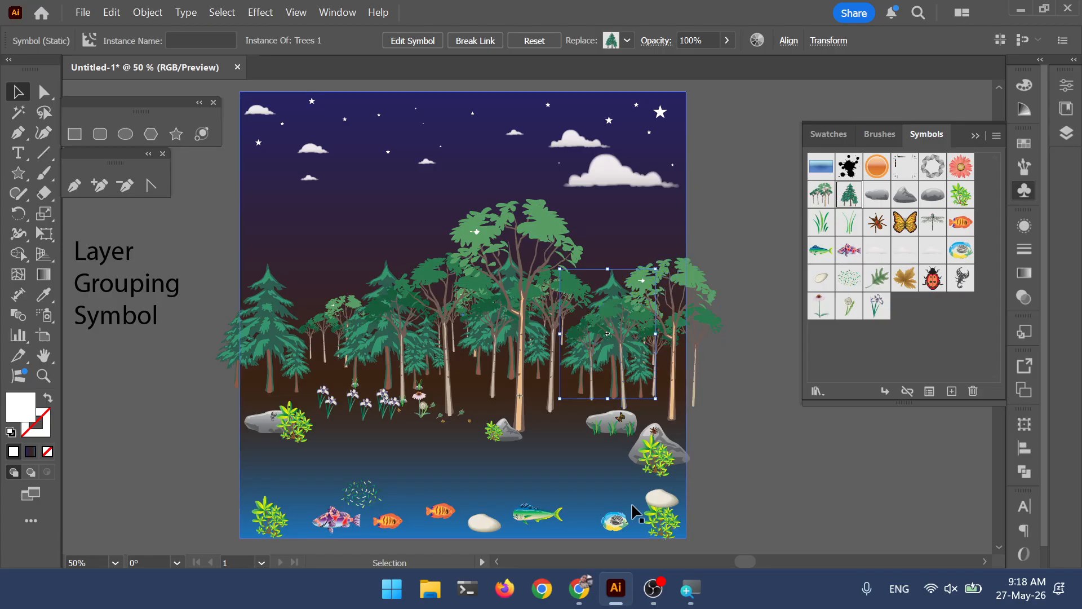
scroll(632, 428, up, 6)
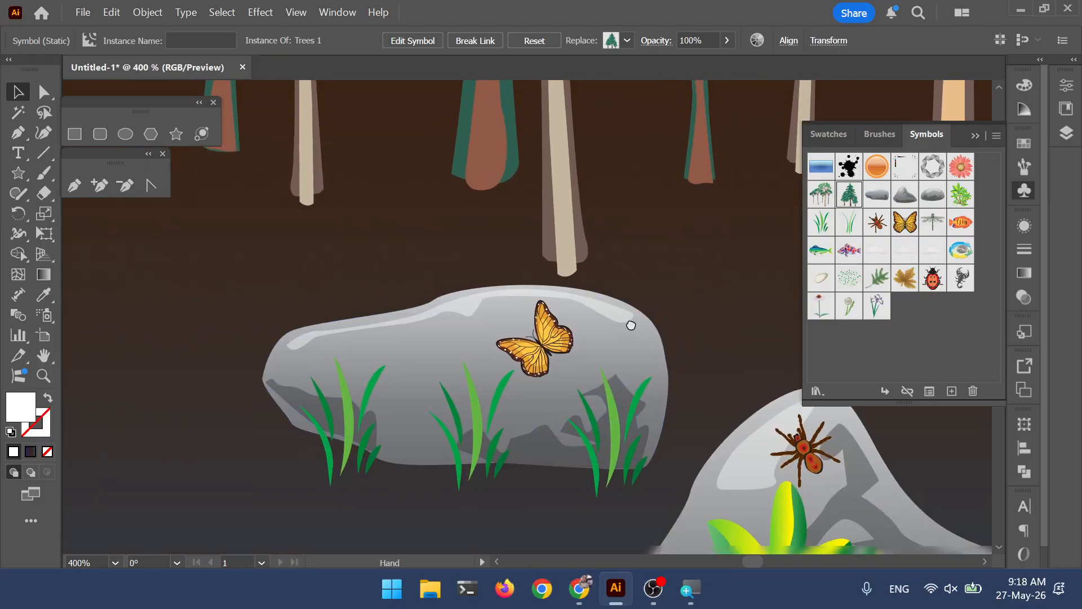
drag(631, 325, 598, 224)
click(515, 249)
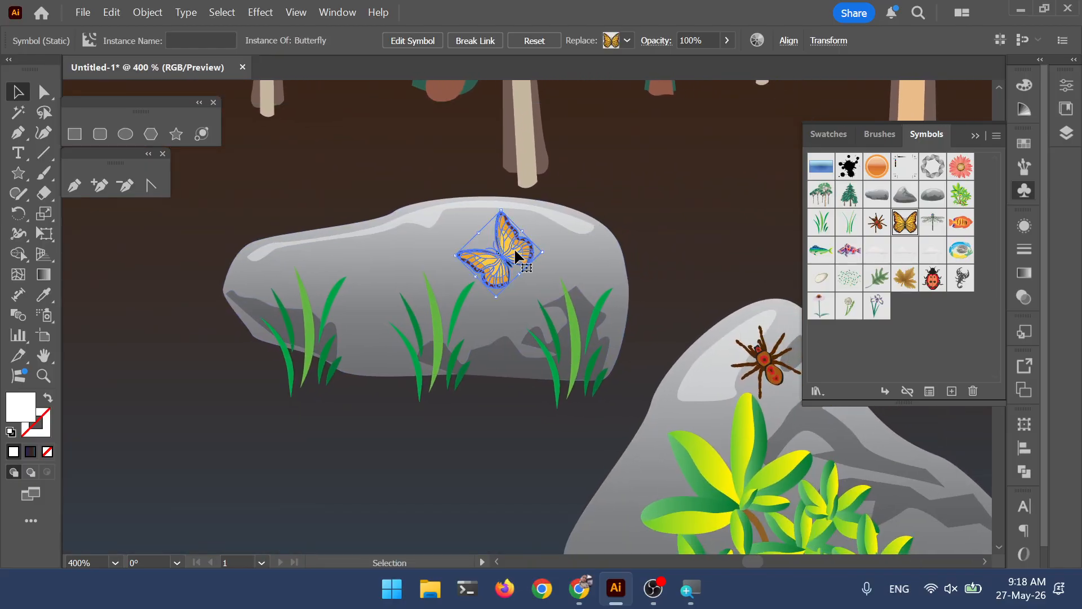
shift+click(567, 284)
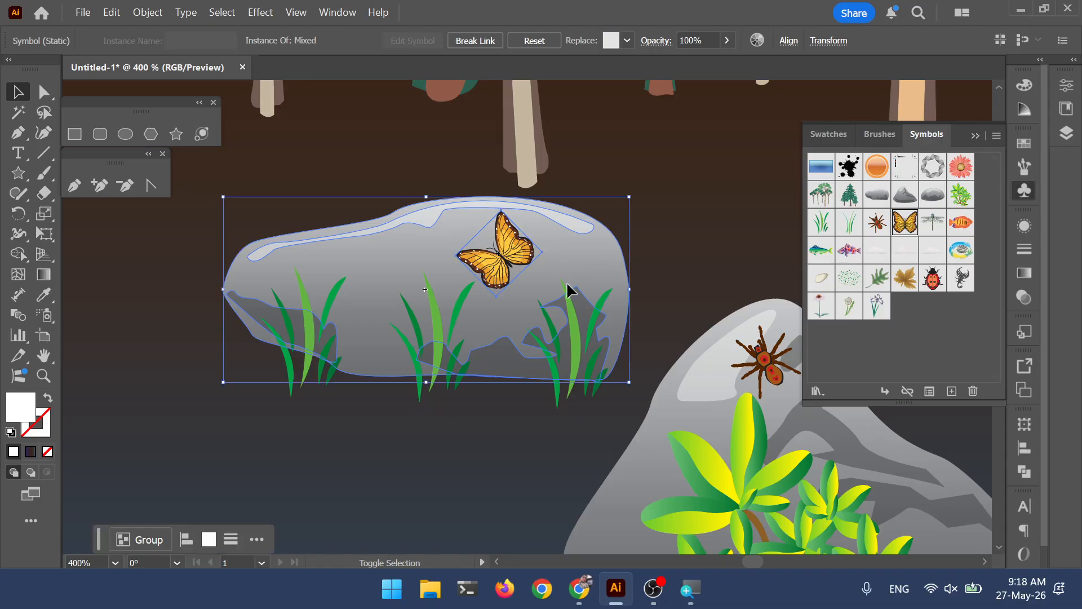
shift+click(581, 322)
shift+click(437, 329)
shift+click(316, 338)
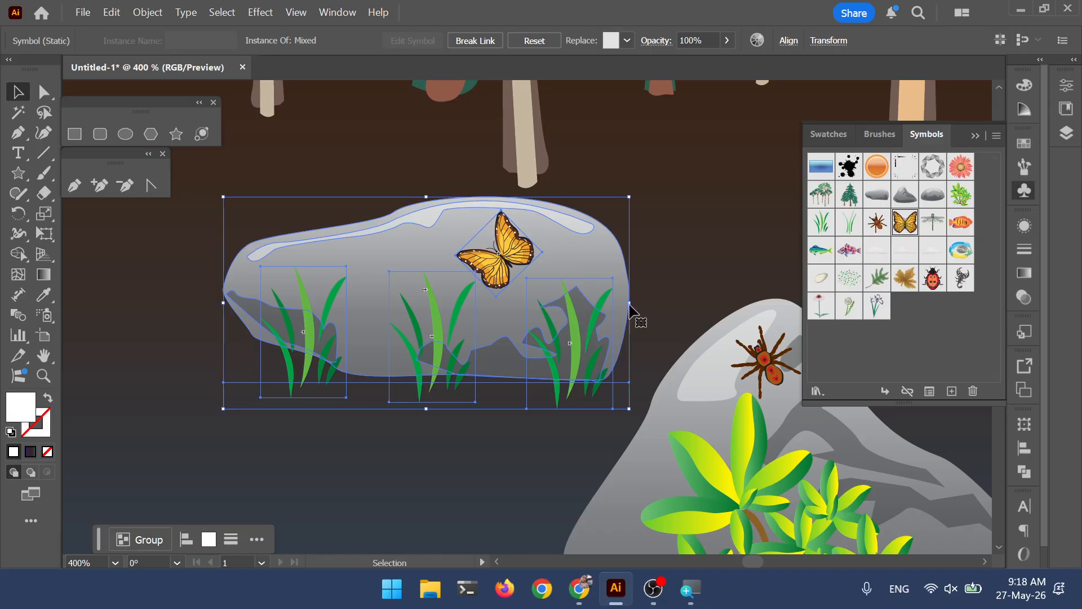
click(713, 278)
- Group the flat rock with the butterfly and the three grass tufts on it
drag(535, 276, 522, 242)
scroll(410, 218, up, 1)
drag(559, 199, 553, 229)
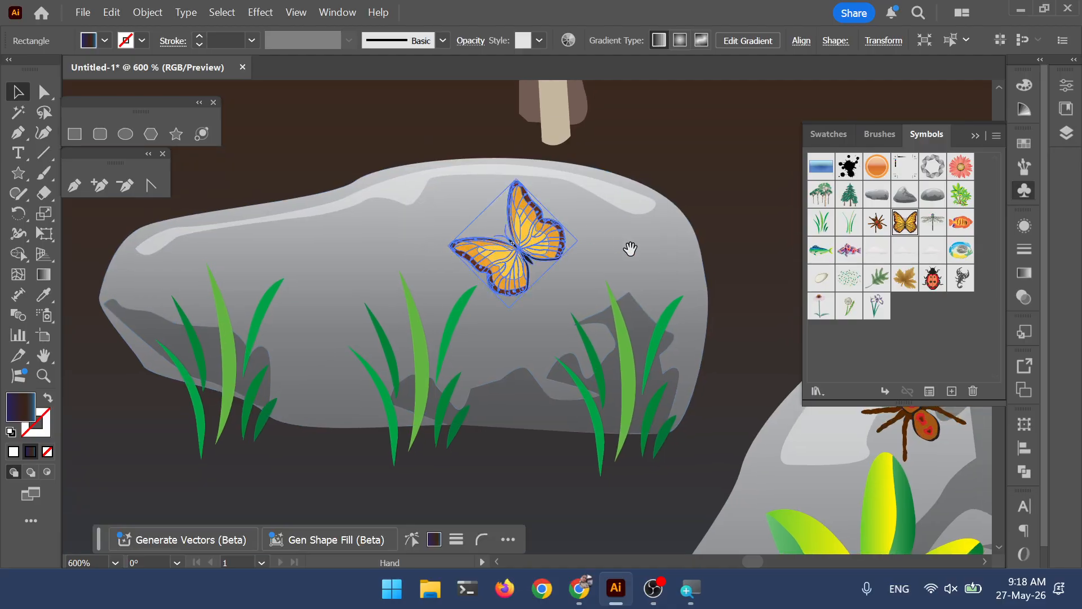
drag(631, 247, 644, 251)
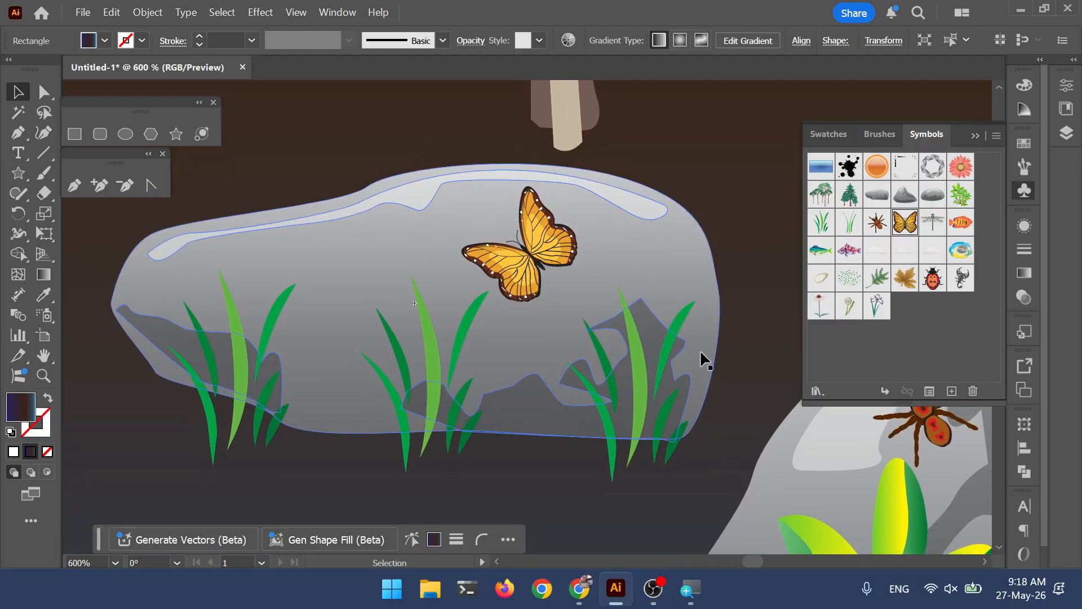
click(644, 221)
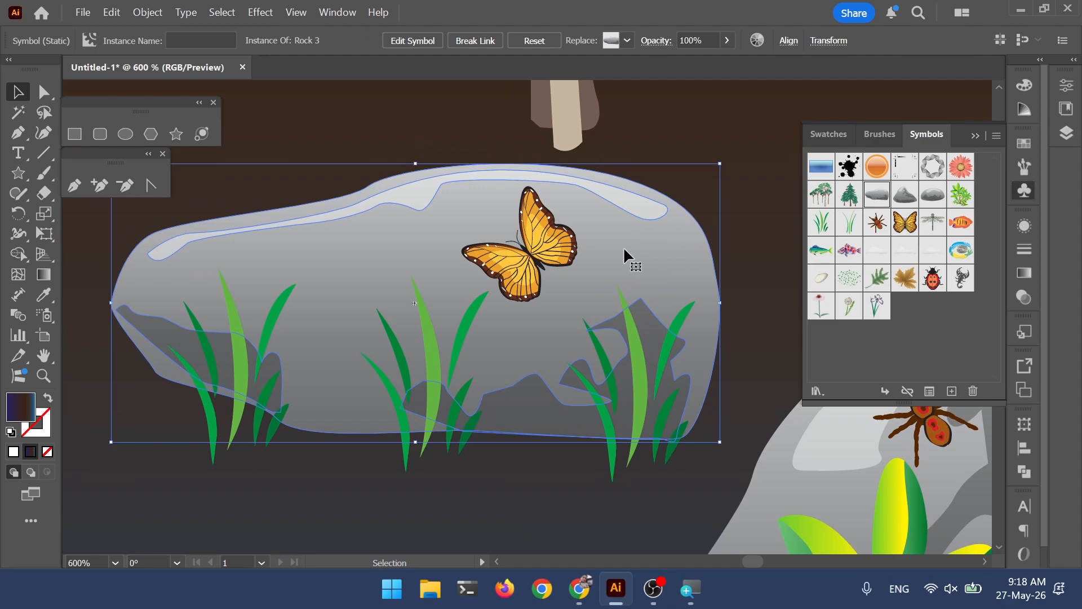
shift+click(553, 237)
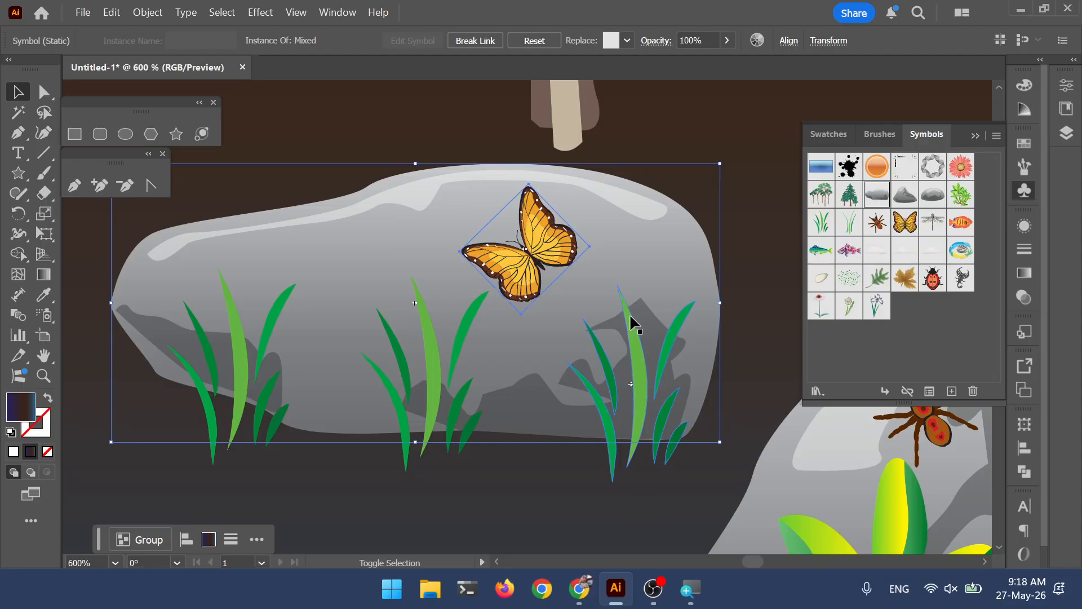
shift+click(637, 340)
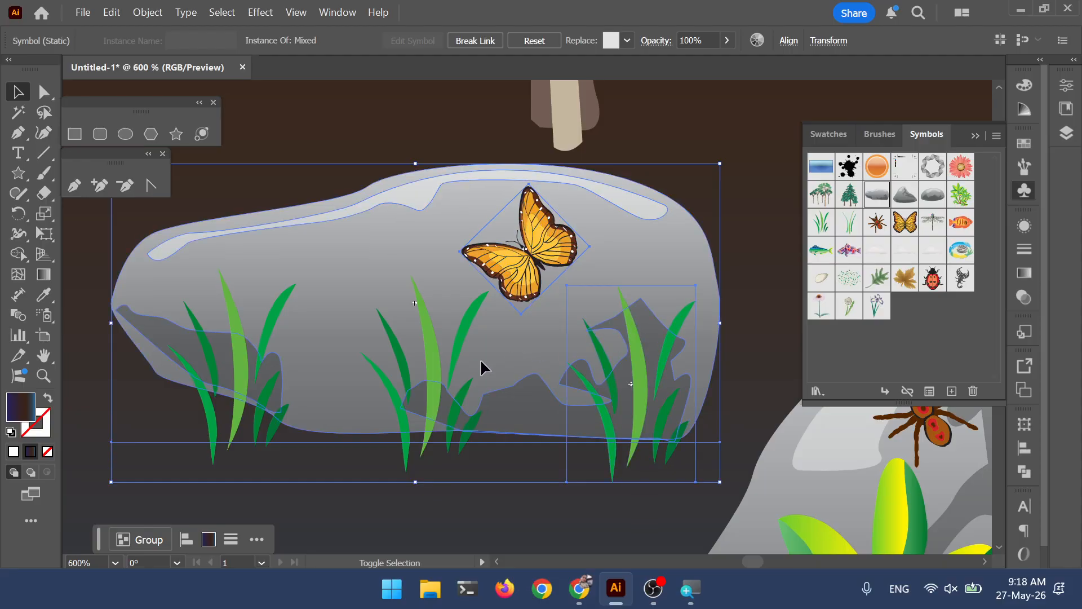
shift+click(436, 363)
shift+click(243, 373)
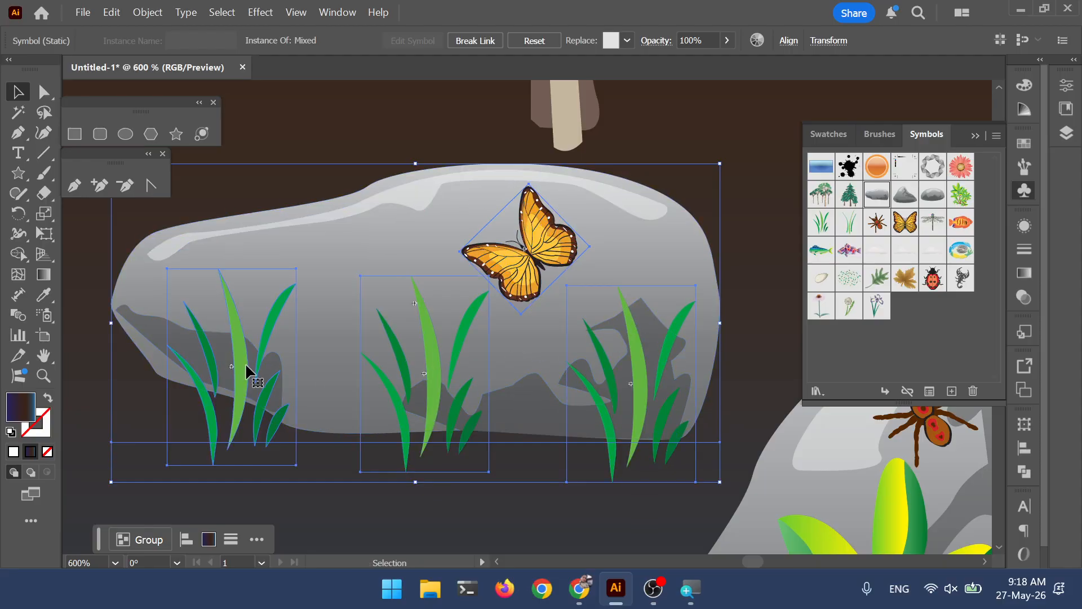
key(ctrl+g)
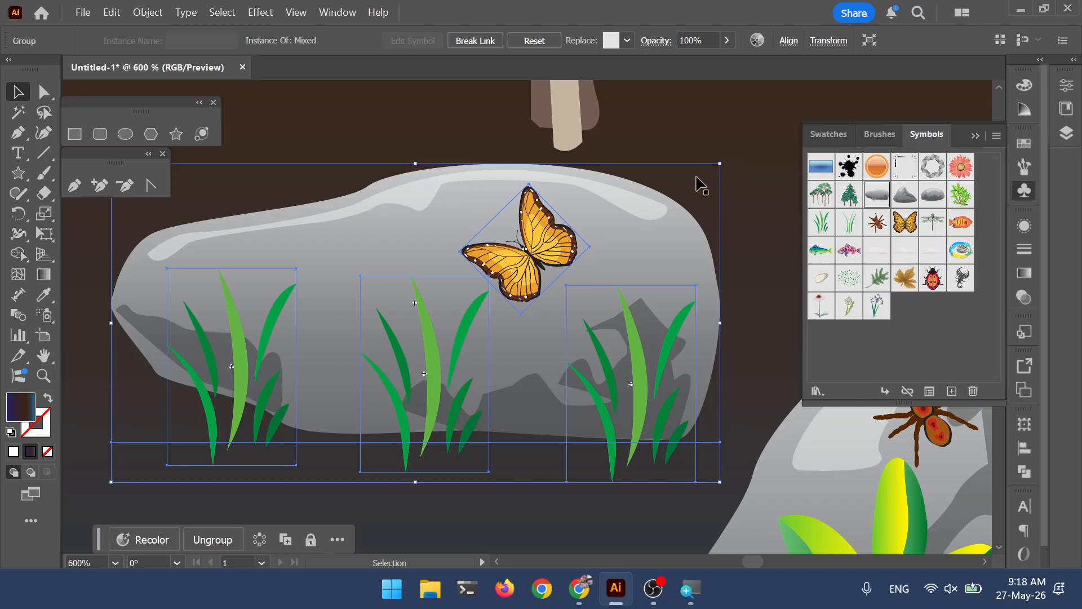
- Group the large pointed rock with the leafy plant and the spider on it
scroll(699, 183, down, 5)
scroll(699, 183, right, 8)
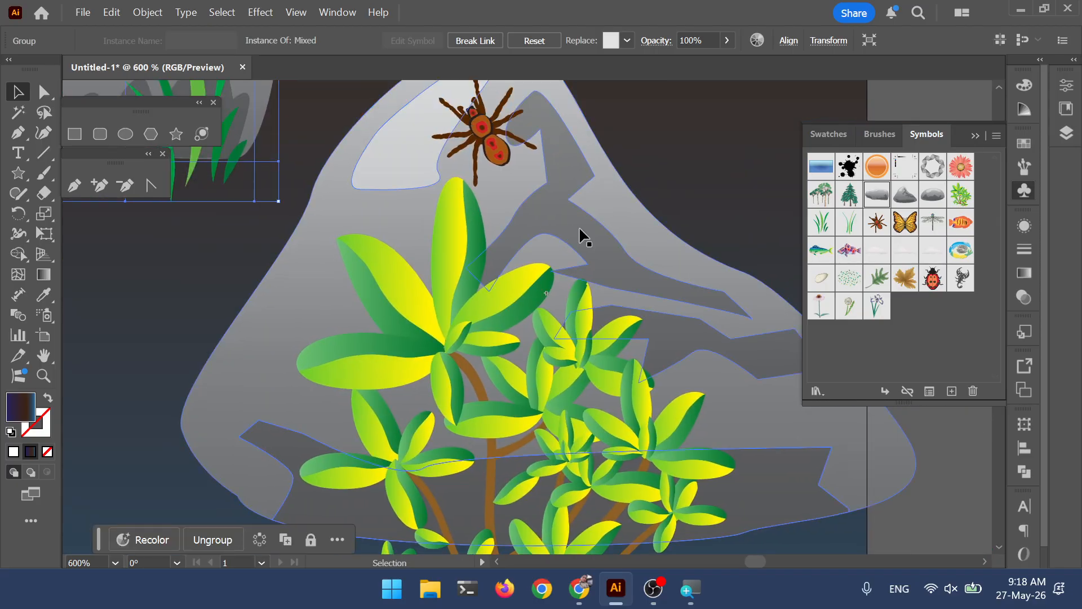
click(579, 228)
shift+click(465, 293)
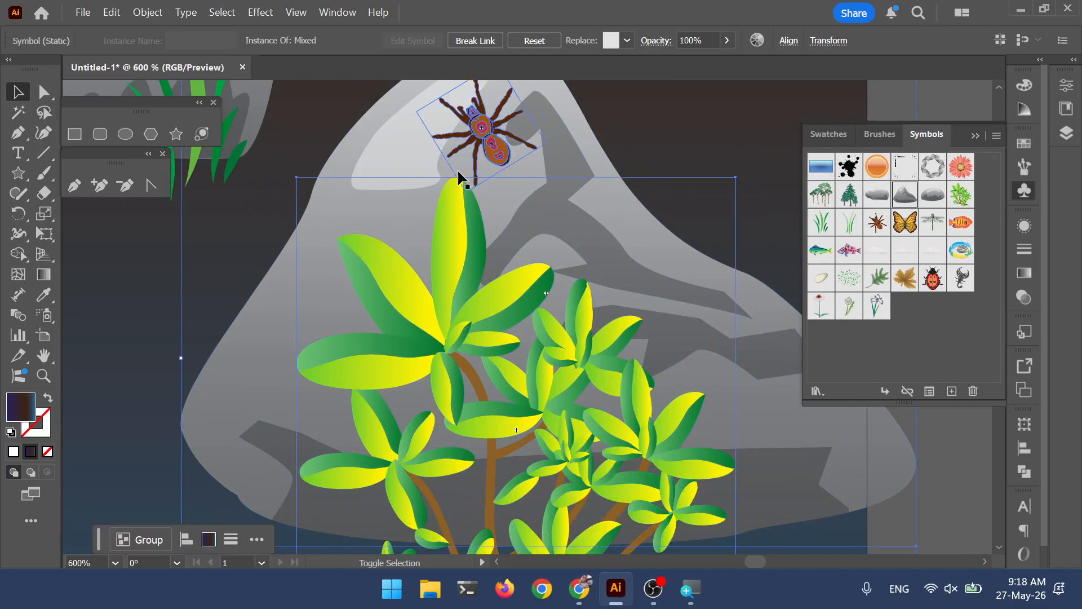
shift+click(472, 136)
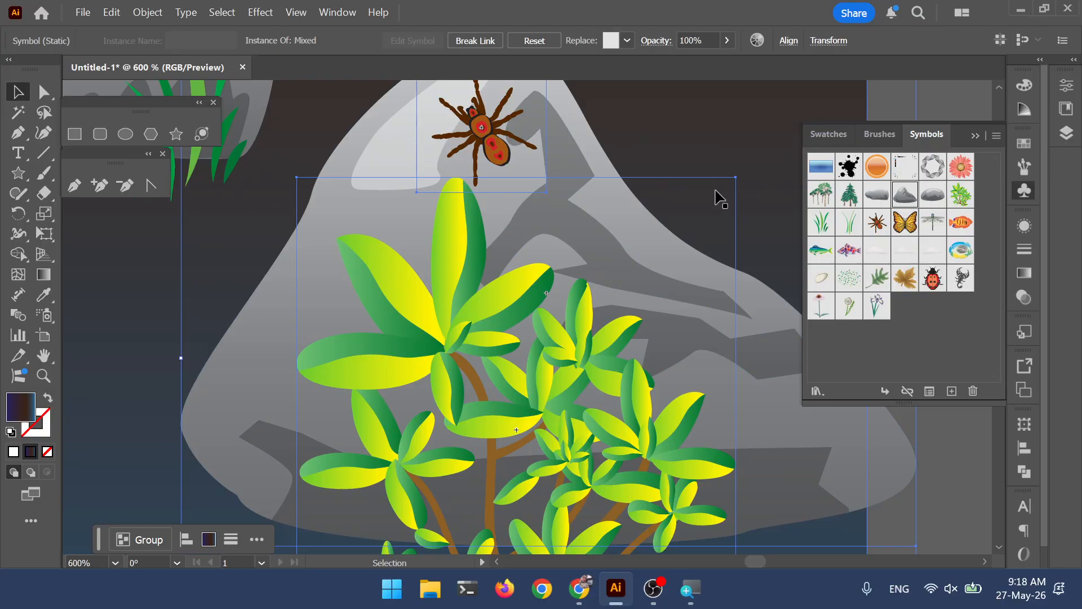
key(ctrl+g)
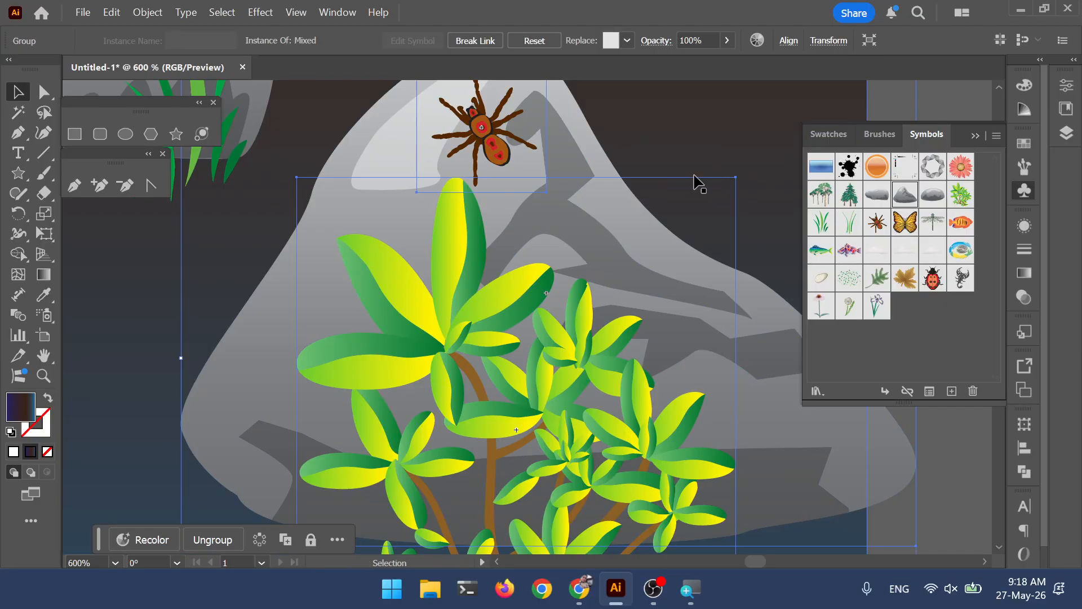
- Move the pointed-rock group inside the artboard's right edge and shift the flat-rock group with the butterfly to the left
scroll(667, 205, down, 5)
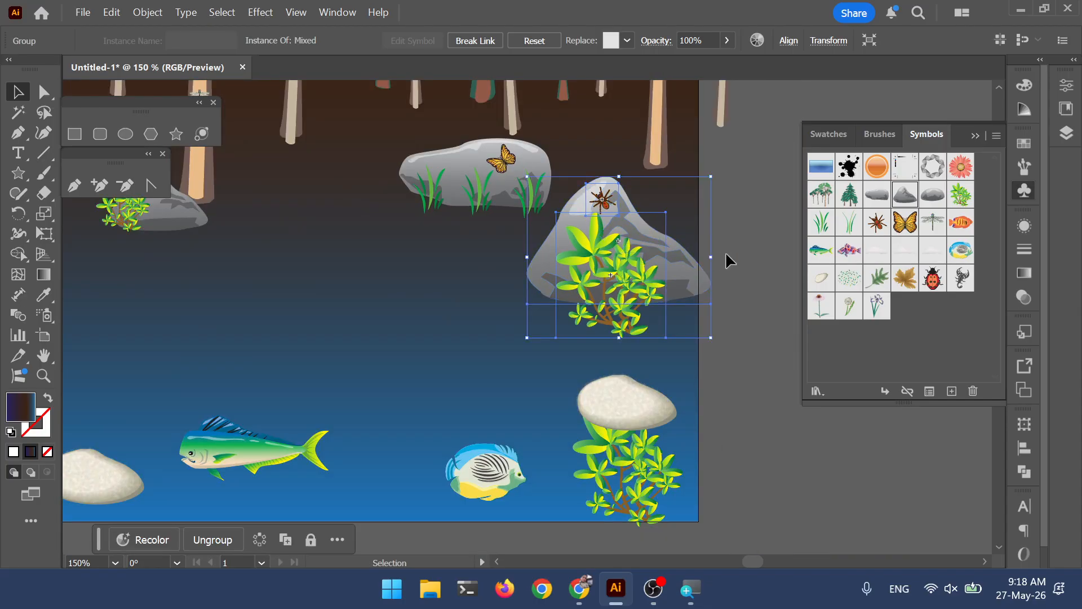
click(761, 251)
click(647, 266)
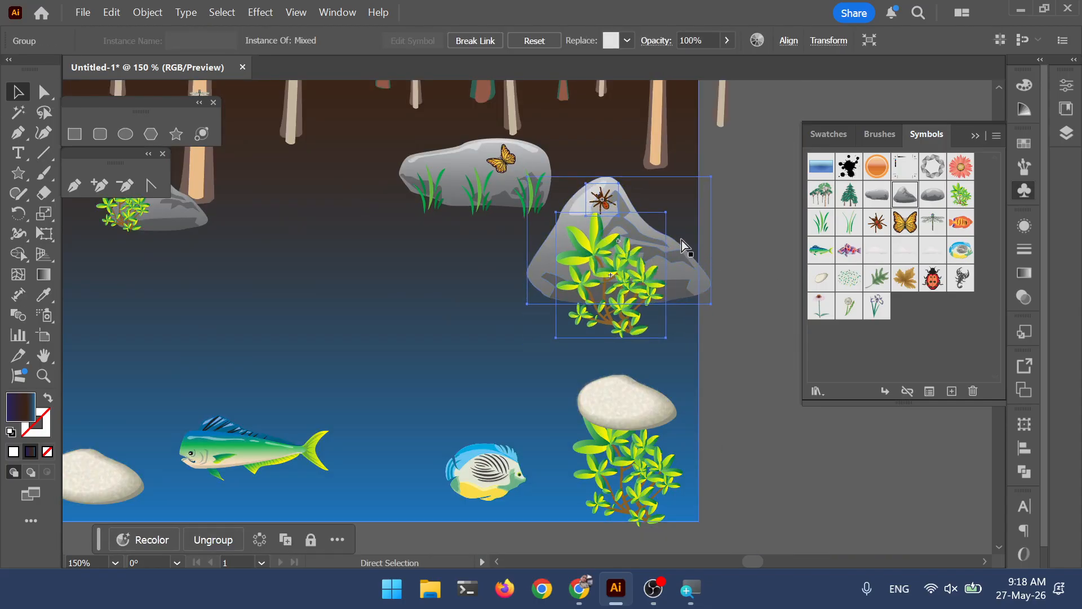
click(737, 204)
drag(626, 259, 541, 297)
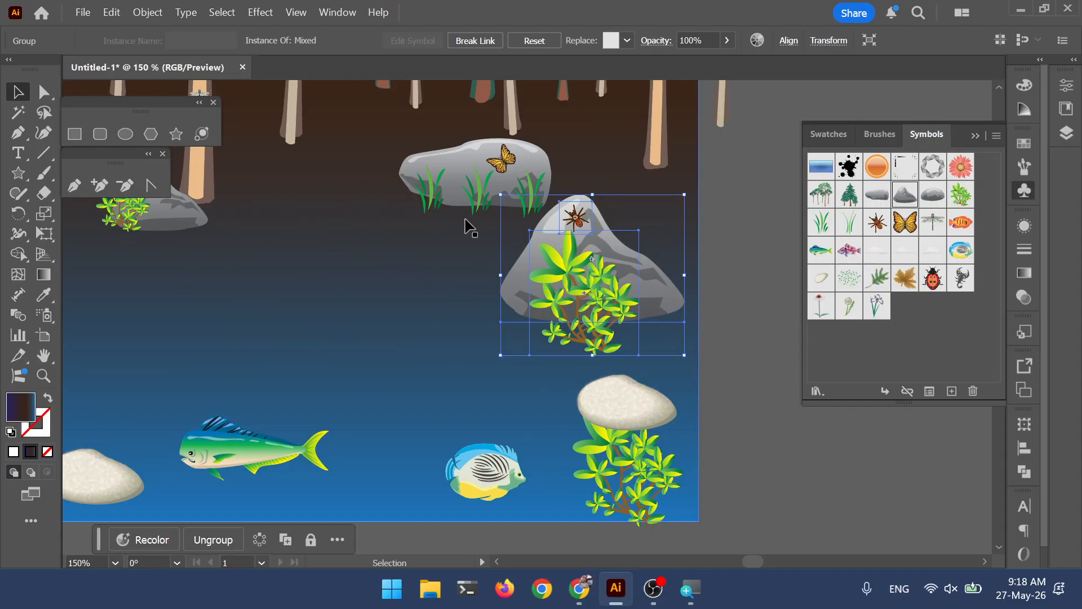
drag(456, 173, 372, 188)
- Add two copies of the Iris symbol in front of the existing iris clusters on the forest floor
scroll(586, 222, down, 2)
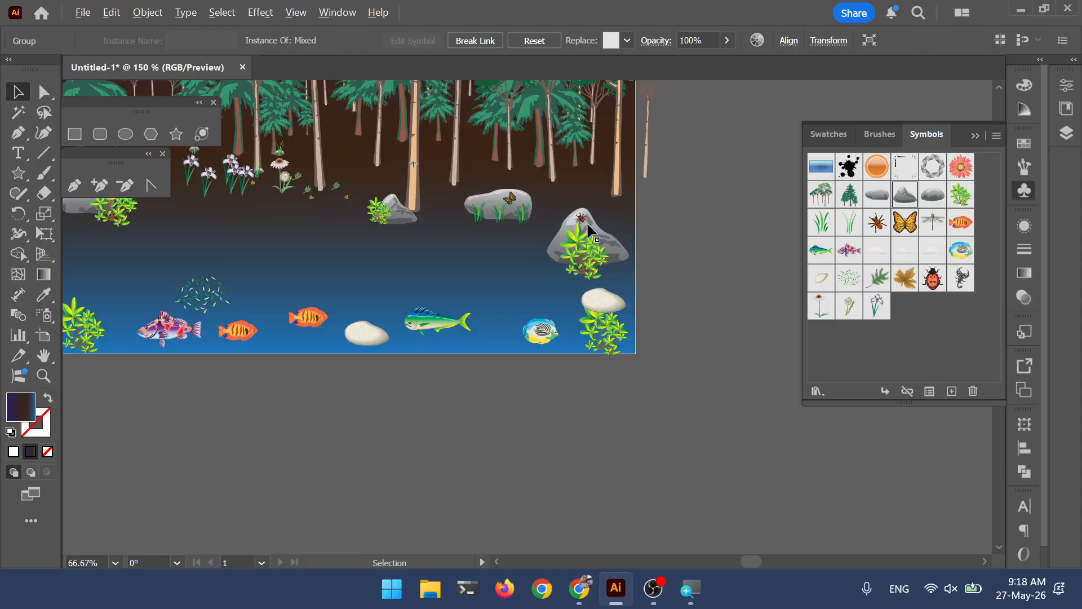
drag(551, 247, 683, 397)
scroll(369, 345, up, 2)
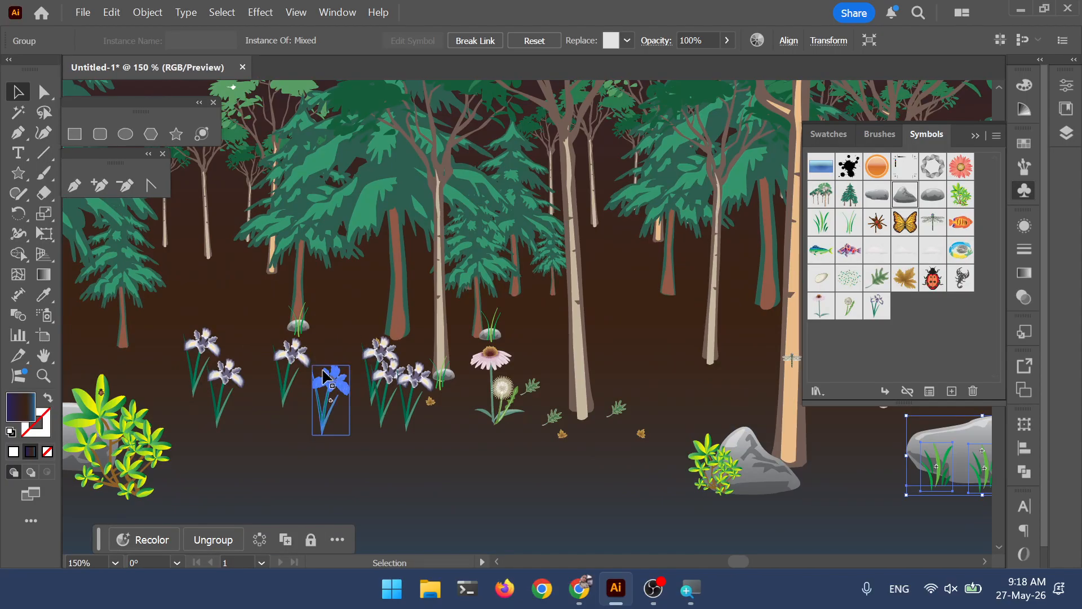
drag(324, 395, 452, 404)
drag(457, 395, 540, 416)
scroll(518, 414, up, 2)
drag(423, 328, 538, 351)
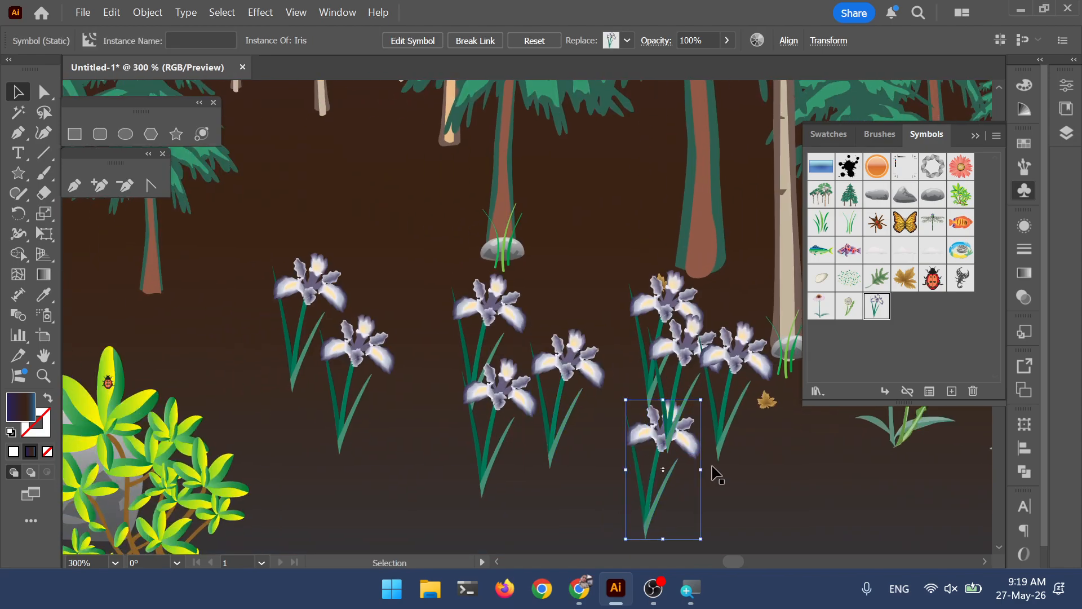
- Group the iris flowers on the forest floor and deselect them
shift+click(736, 353)
shift+click(682, 338)
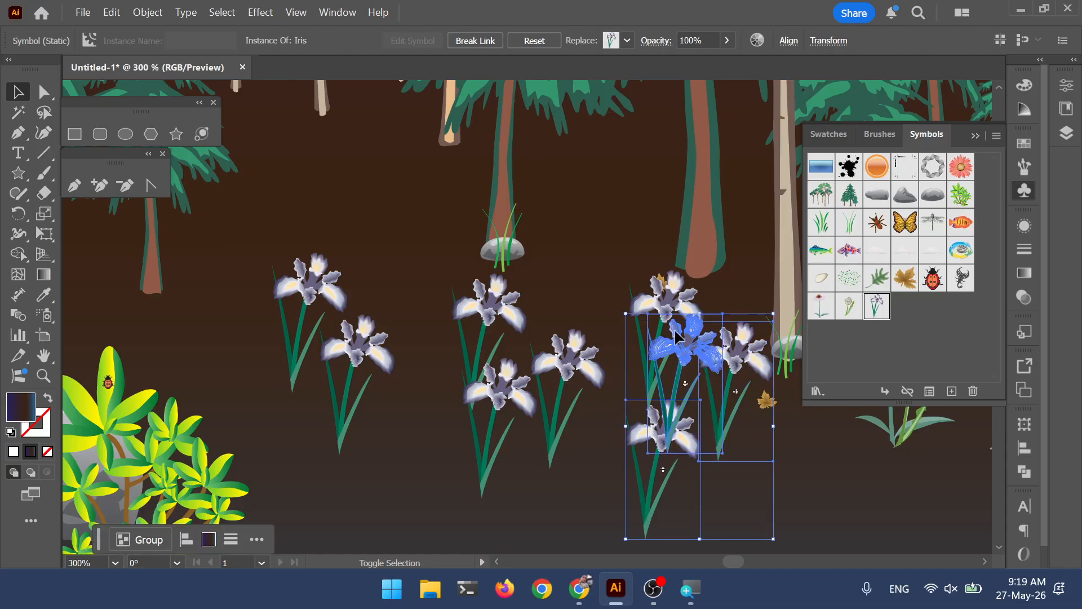
shift+click(661, 281)
shift+click(659, 436)
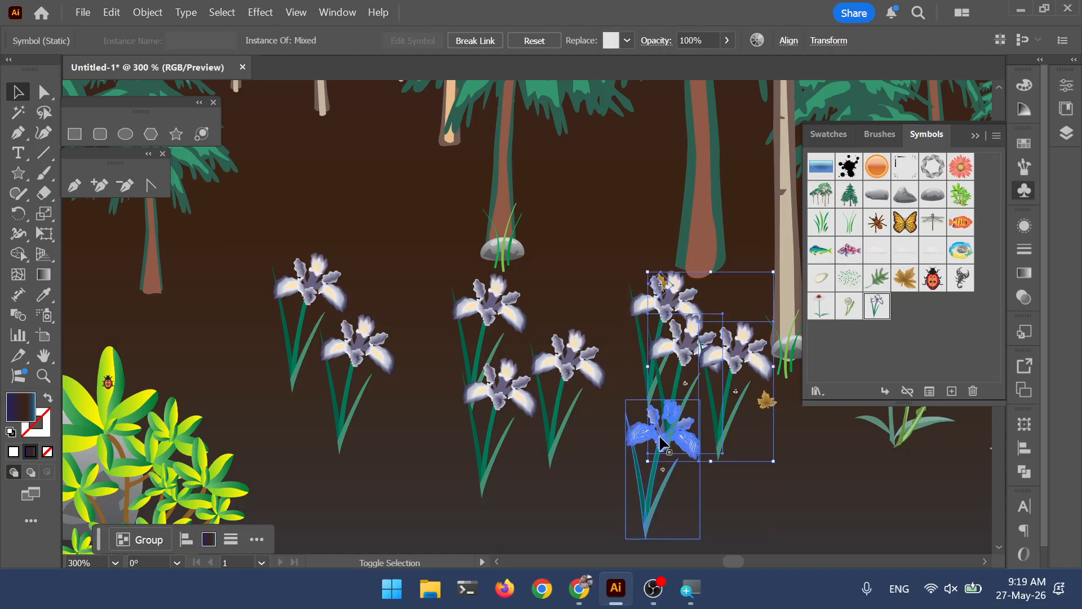
shift+click(569, 364)
shift+click(510, 386)
shift+click(497, 301)
shift+click(358, 344)
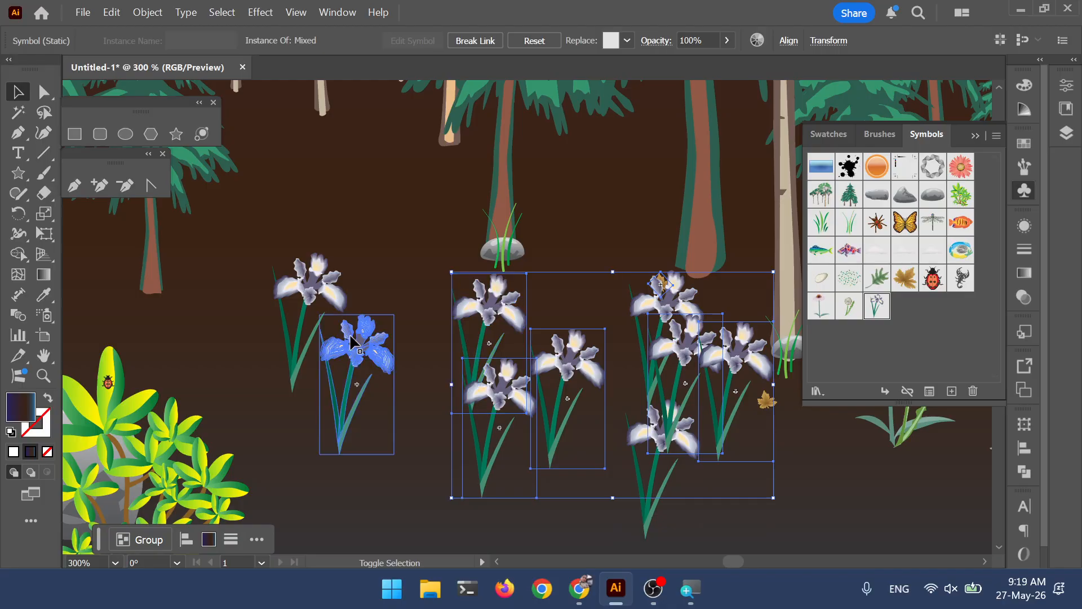
shift+click(318, 277)
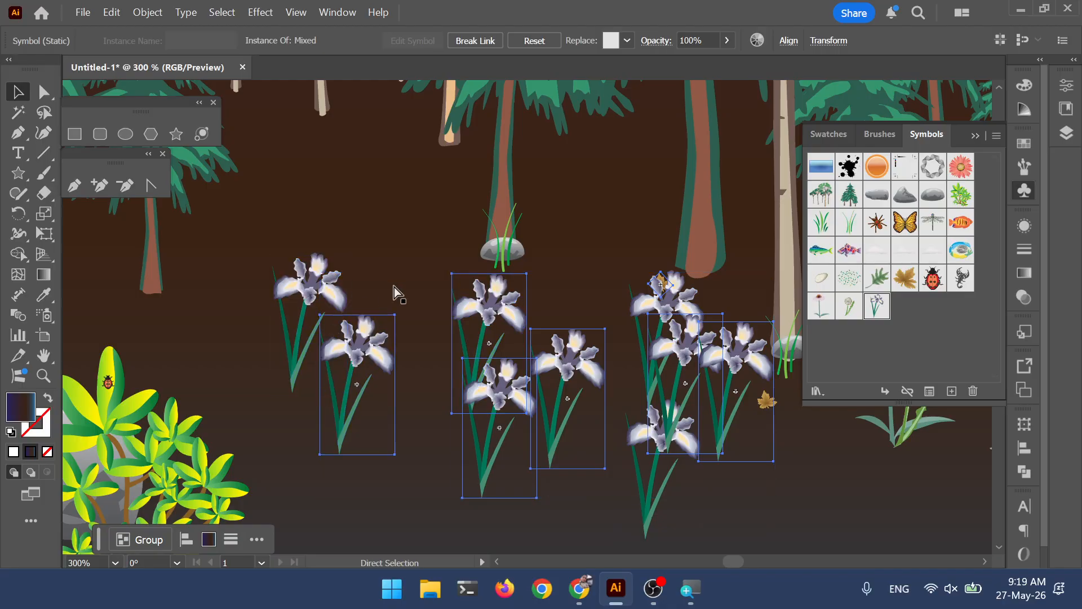
key(ctrl+g)
key(ctrl+1)
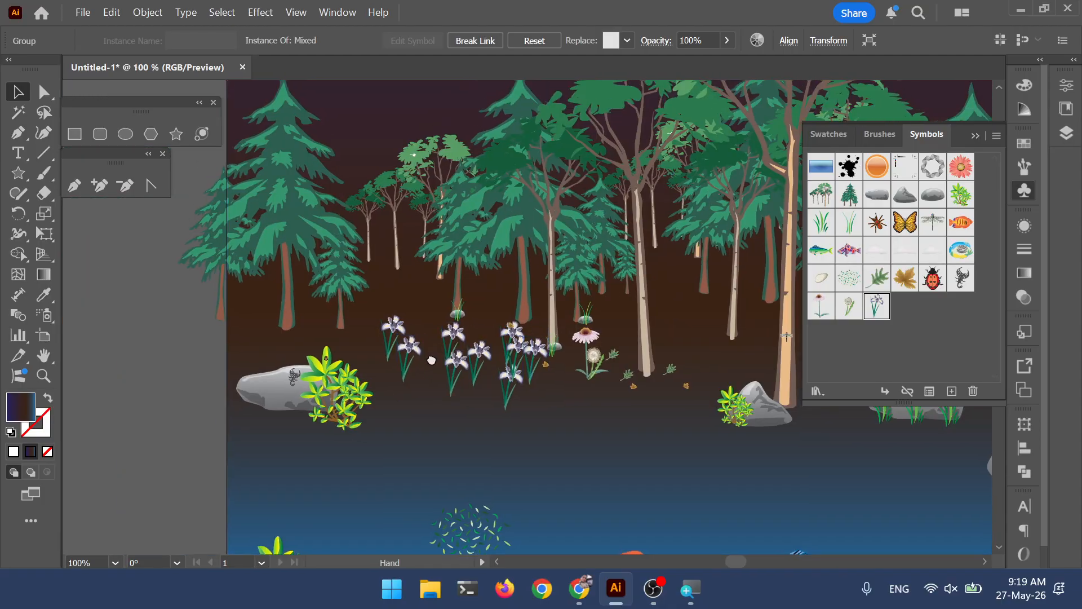
key(ctrl+shift+a)
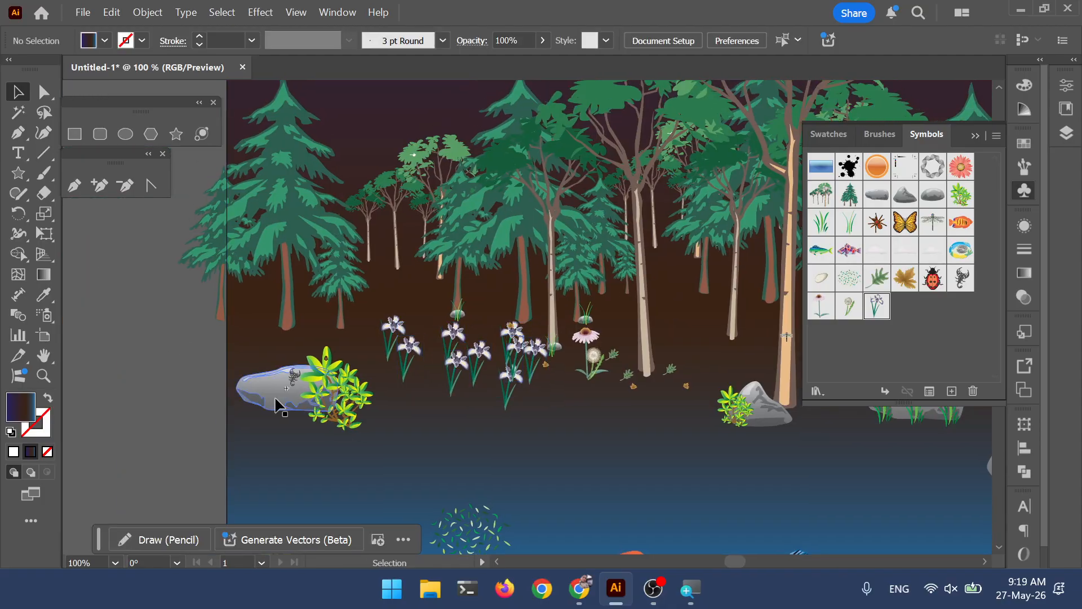
- Group the long grey rock with the scorpion, the leafy plant and the ladybug on it
drag(338, 373, 316, 365)
click(310, 400)
key(ctrl+equal)
key(ctrl+equal)
key(ctrl+equal)
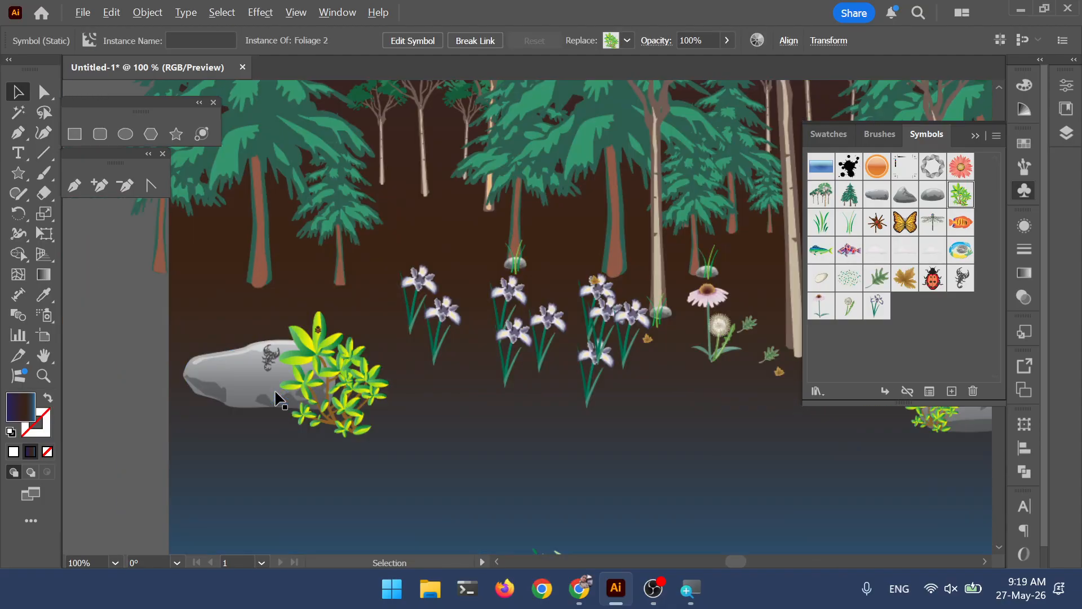
shift+click(272, 369)
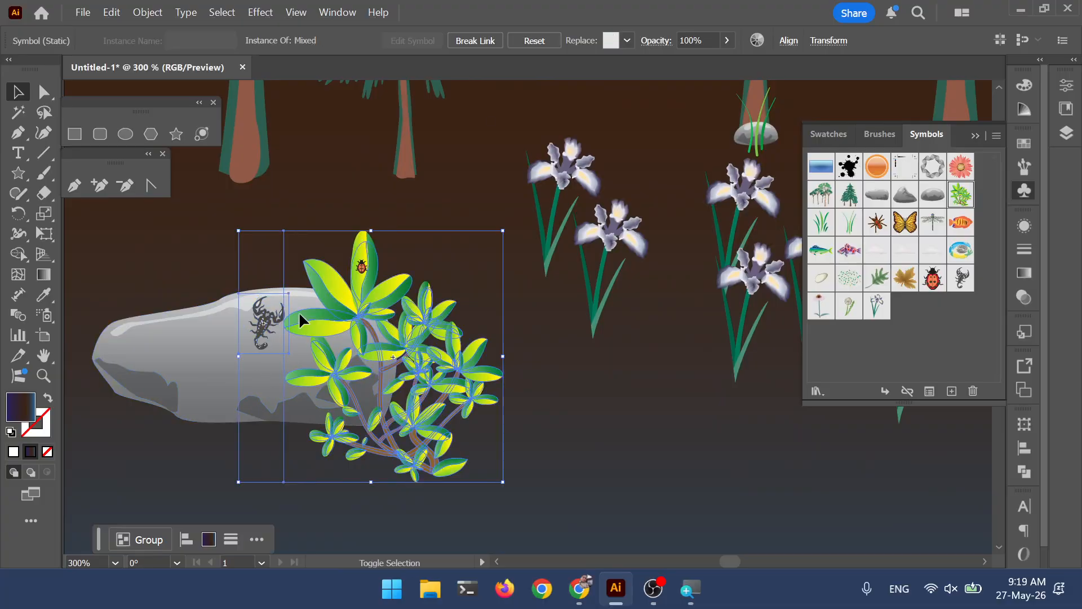
shift+click(361, 265)
shift+click(209, 371)
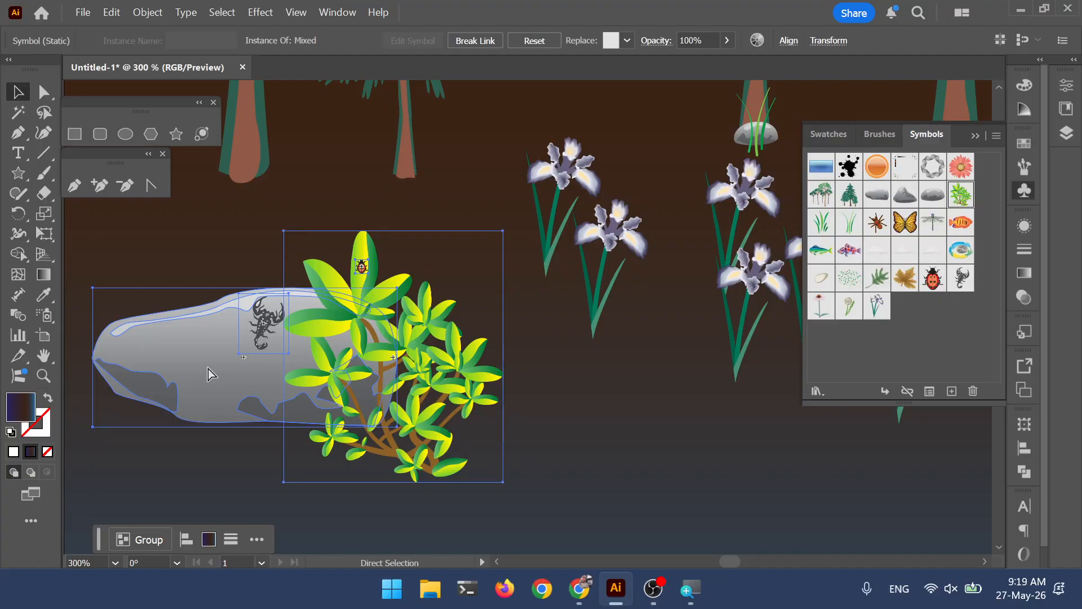
key(ctrl+g)
- Group the small pointed rock at the base of the large tree with its leafy plant, and clear the selection
drag(594, 344, 230, 403)
drag(534, 350, 258, 389)
drag(654, 347, 157, 258)
click(451, 407)
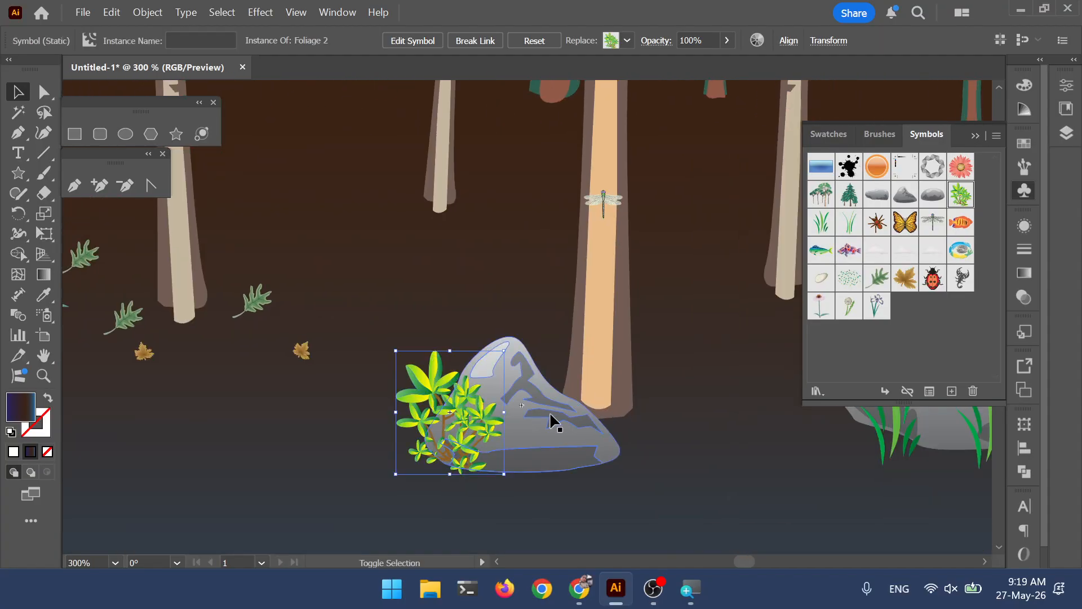
click(539, 414)
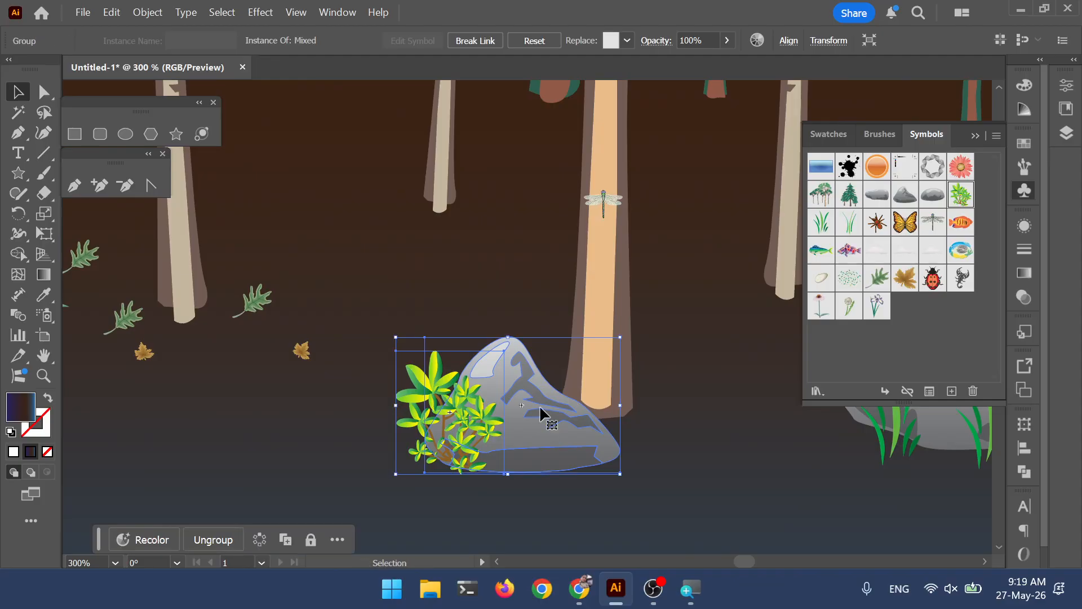
key(ctrl+0)
drag(240, 301, 288, 374)
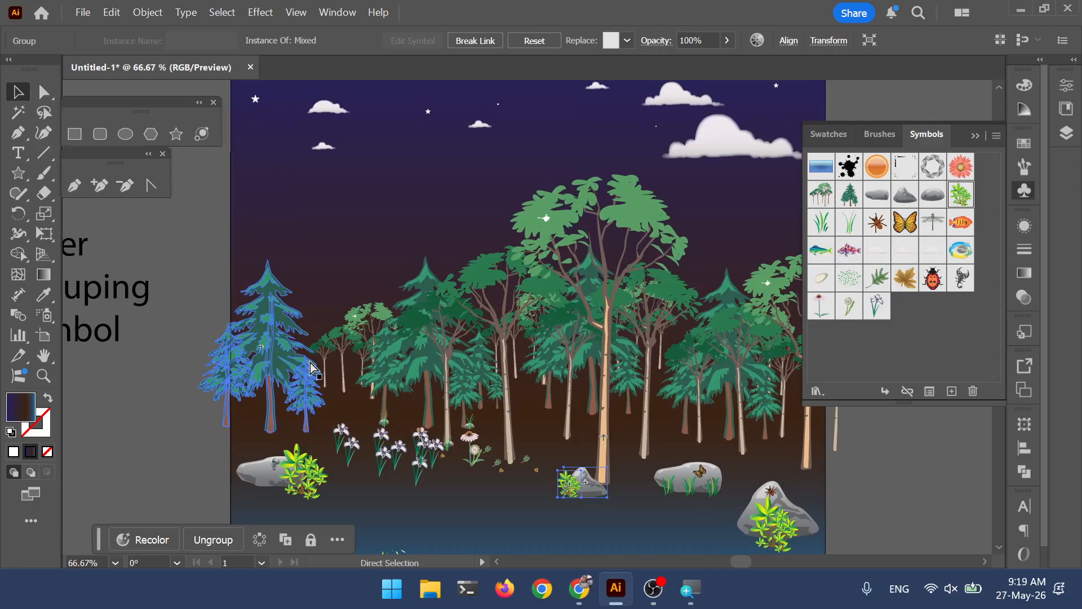
key(ctrl+shift+a)
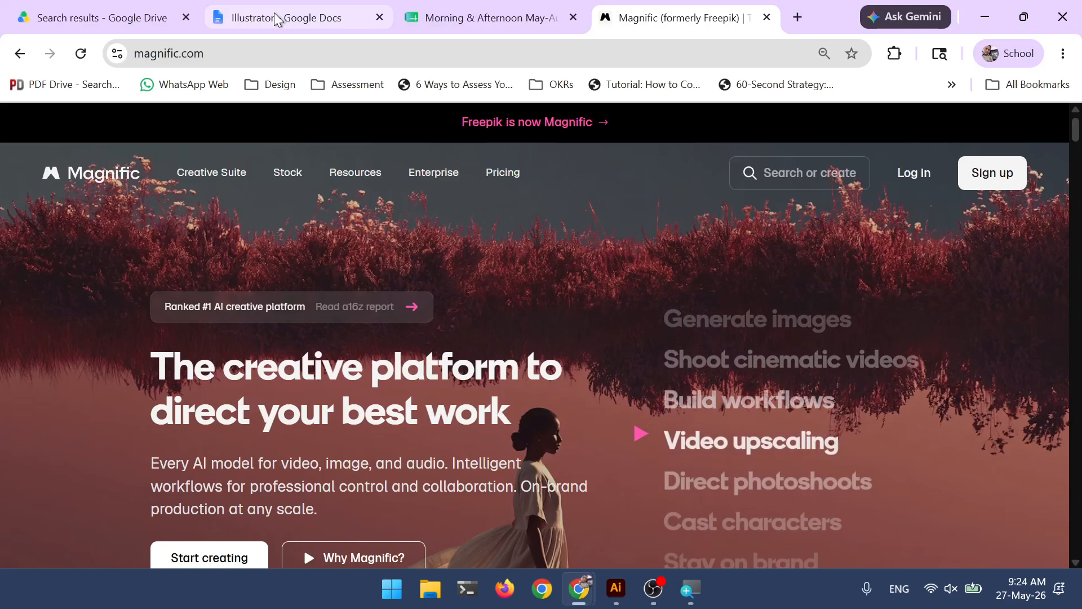
- Switch to the Chrome browser and highlight the magnific.com web address
click(204, 57)
click(208, 53)
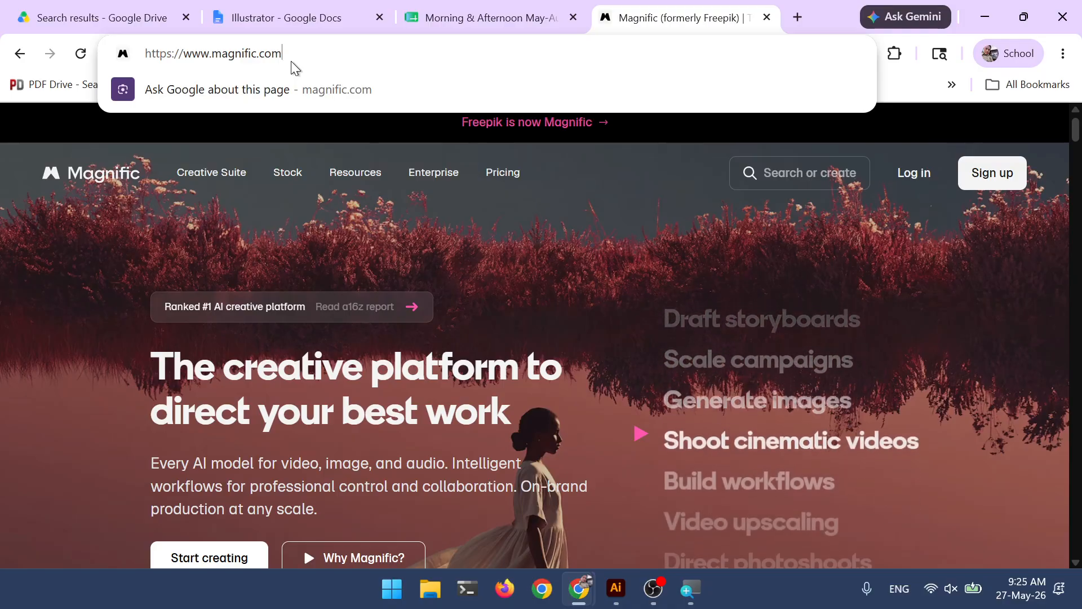
mouse_move(211, 54)
mouse_down()
mouse_move(295, 55)
mouse_move(201, 53)
mouse_up()
click(214, 55)
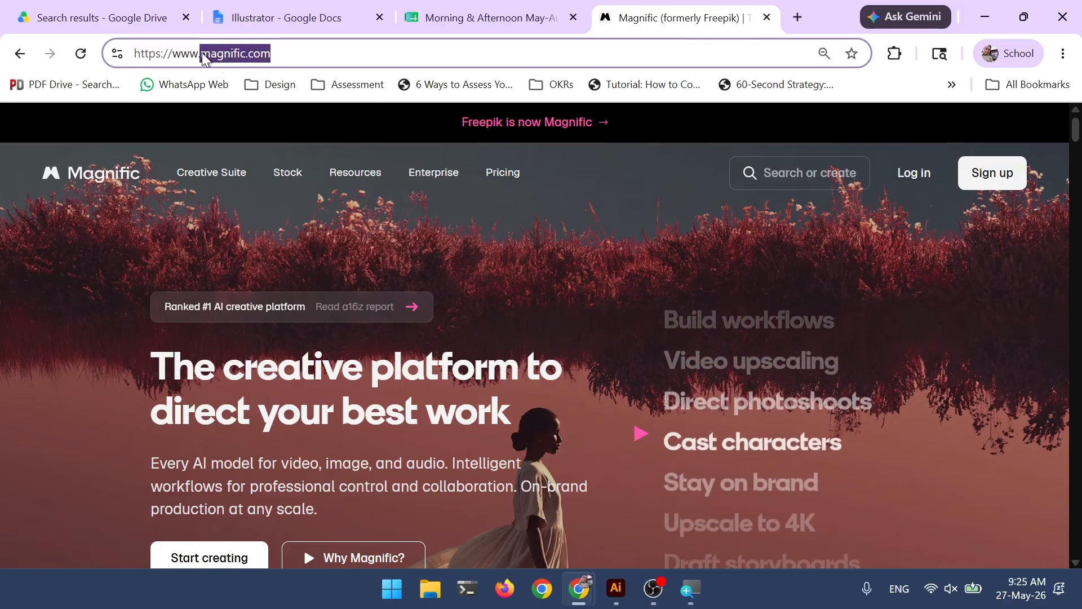
click(298, 55)
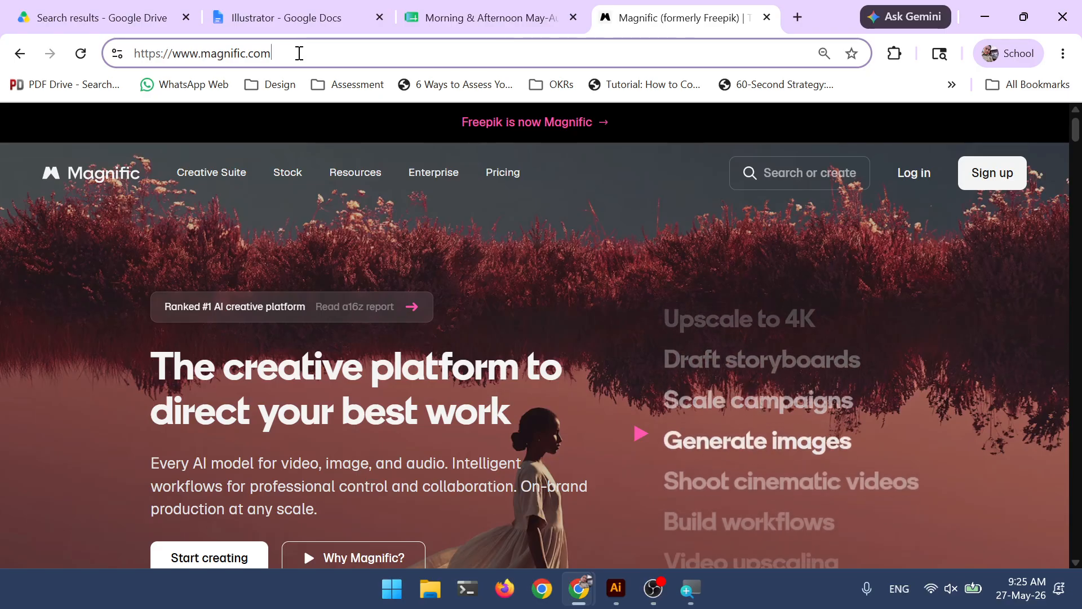
double_click(223, 53)
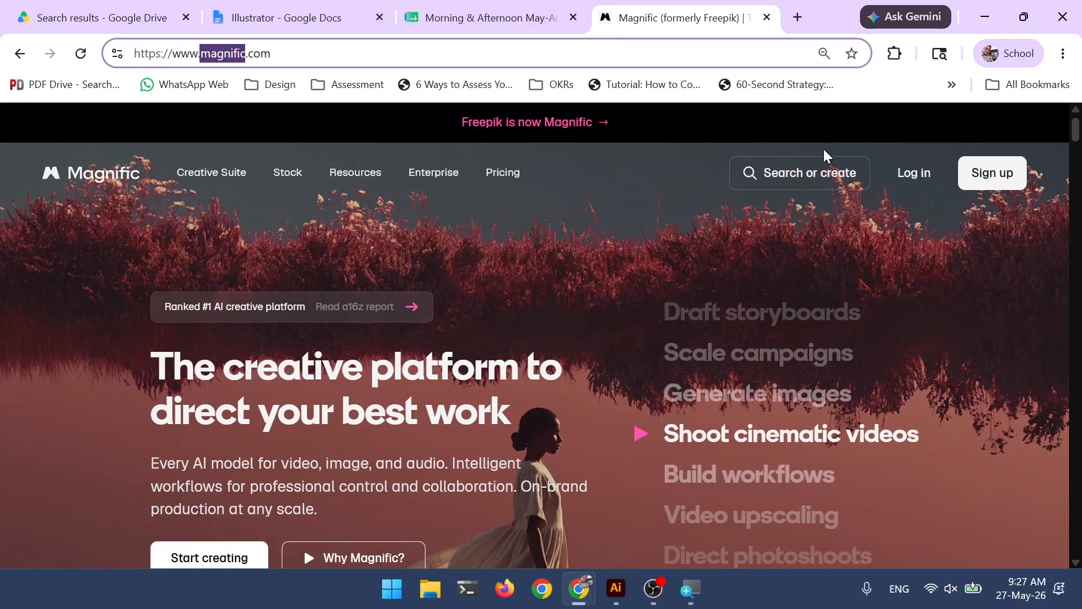
- Search Magnific for images of "dog" and look over the results
click(814, 170)
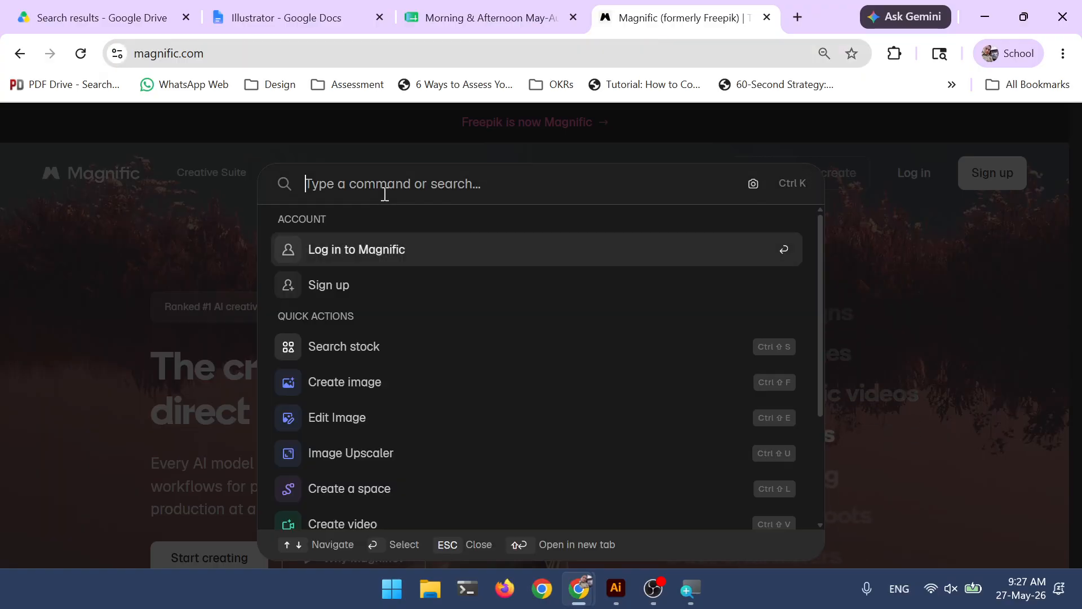
key(Escape)
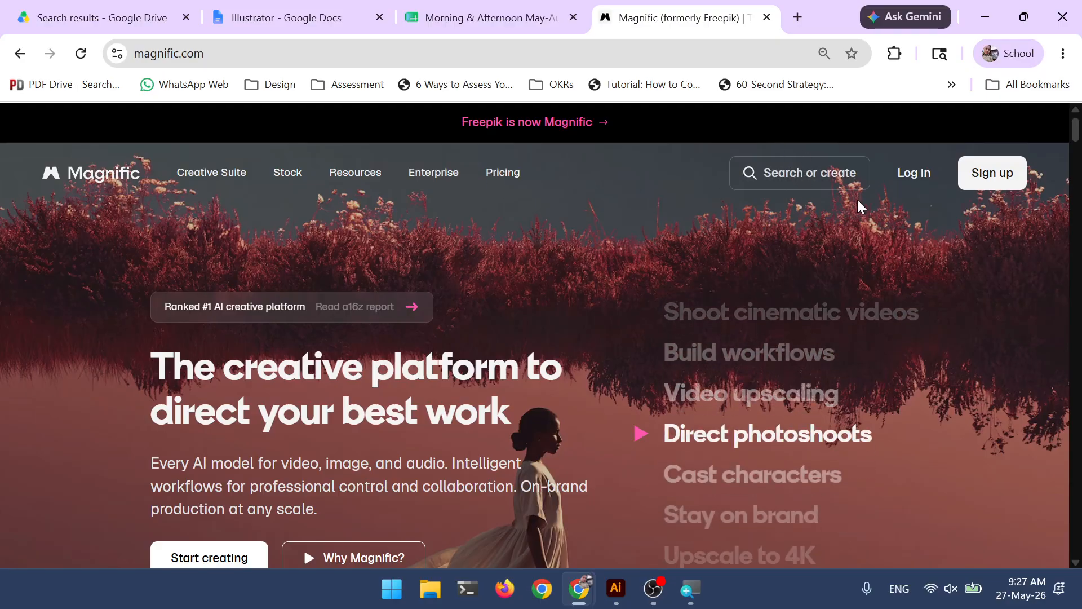
click(774, 169)
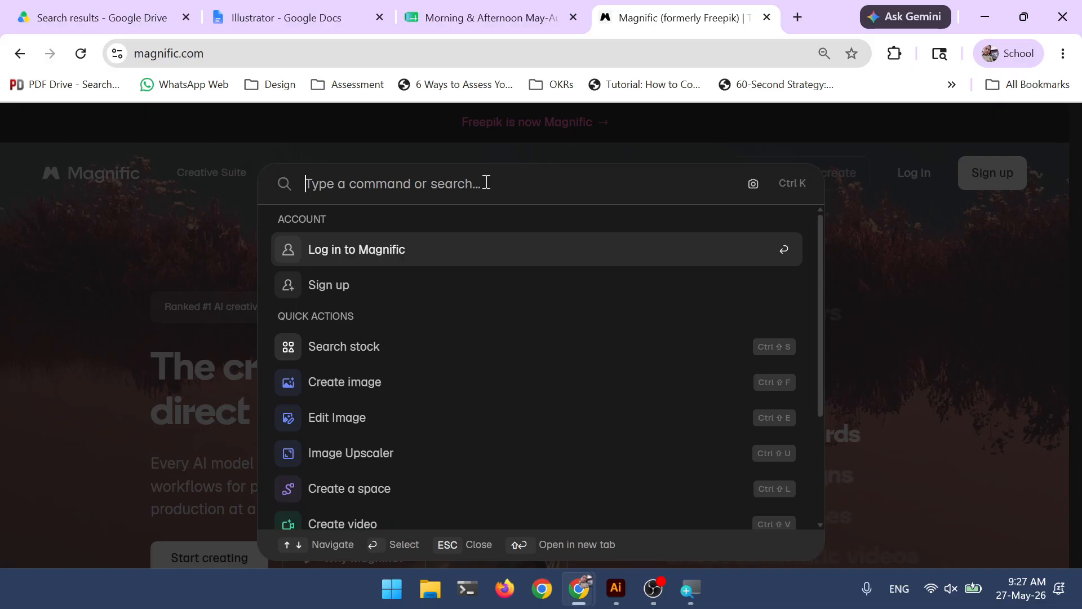
text(dog)
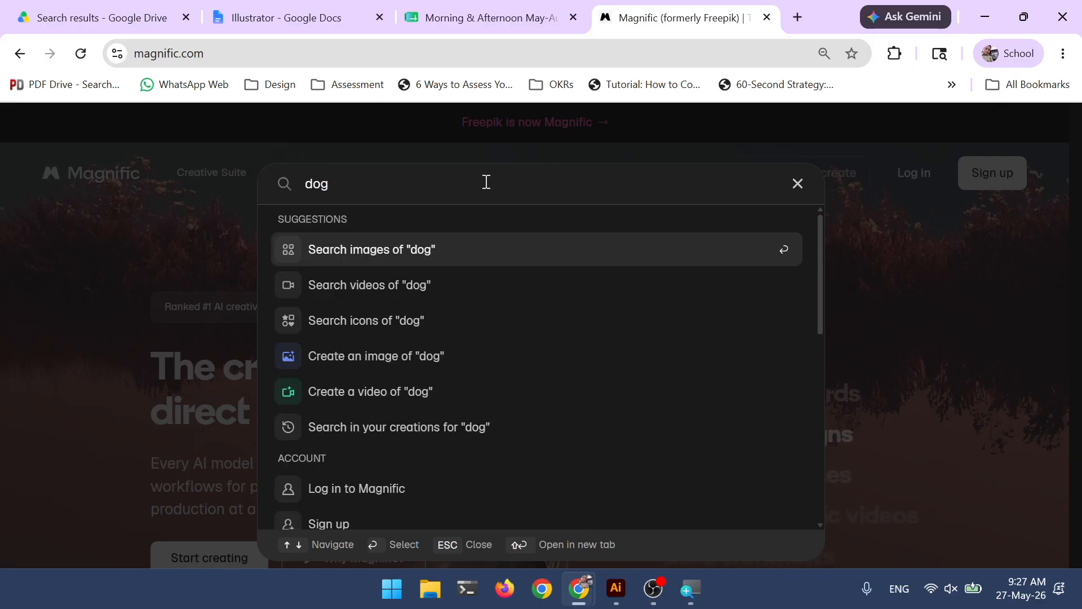
key(Return)
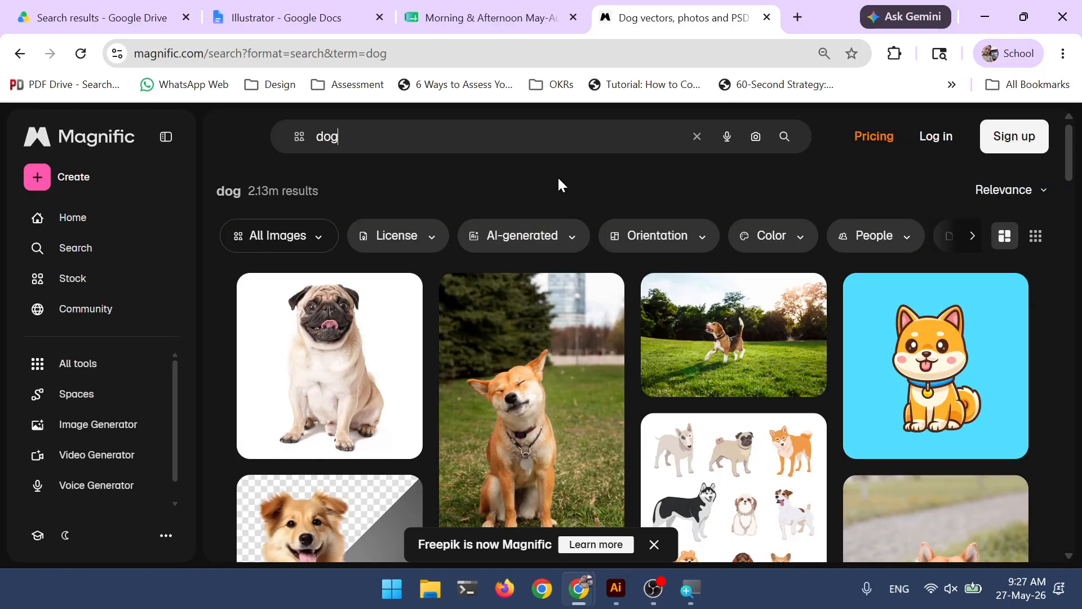
scroll(566, 187, down, 5)
scroll(905, 400, up, 5)
- Filter the dog results by license to show only Free items
click(418, 241)
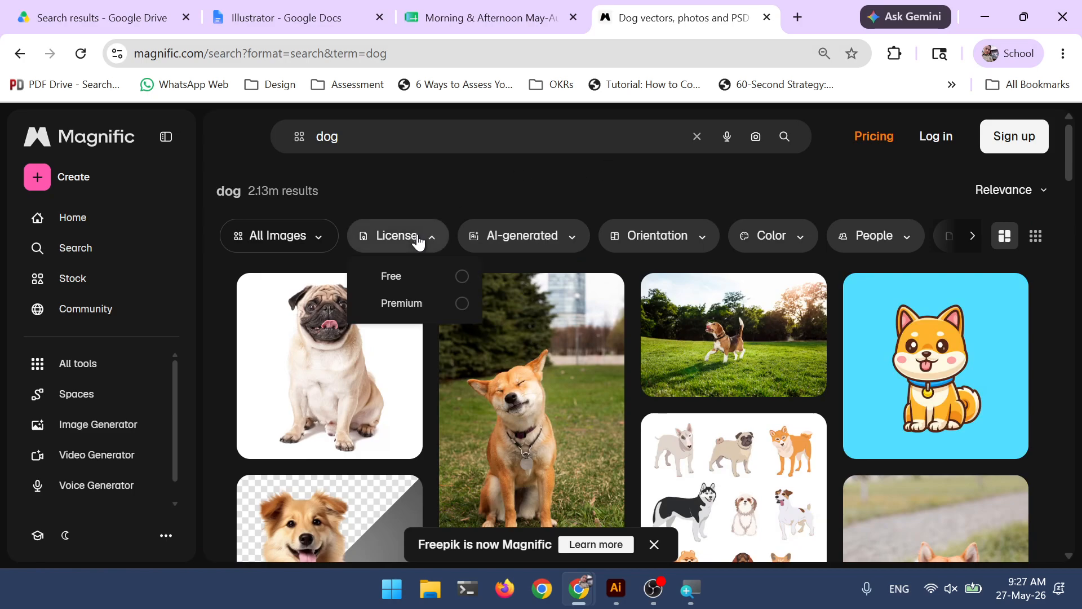
click(421, 239)
click(417, 244)
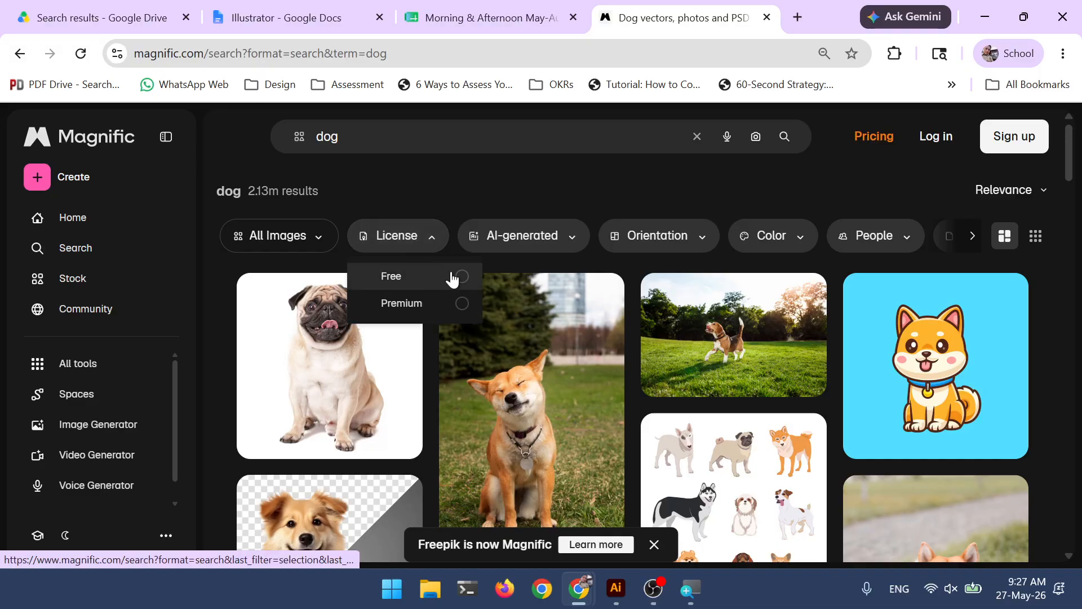
click(425, 248)
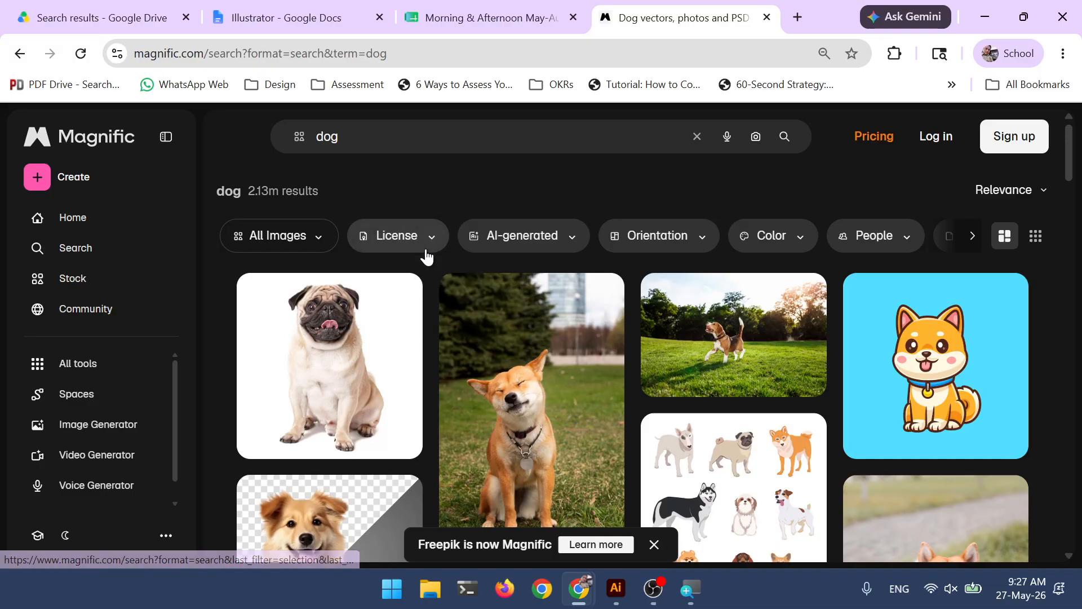
click(431, 244)
click(457, 277)
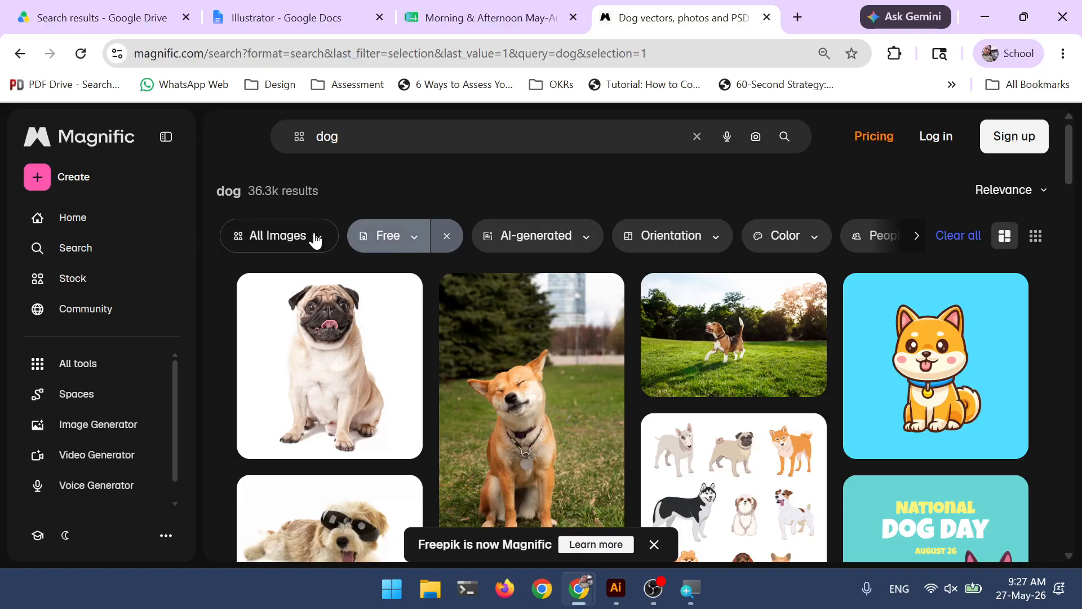
- Restrict the image type of the dog results to Vectors
click(293, 239)
click(292, 239)
click(278, 237)
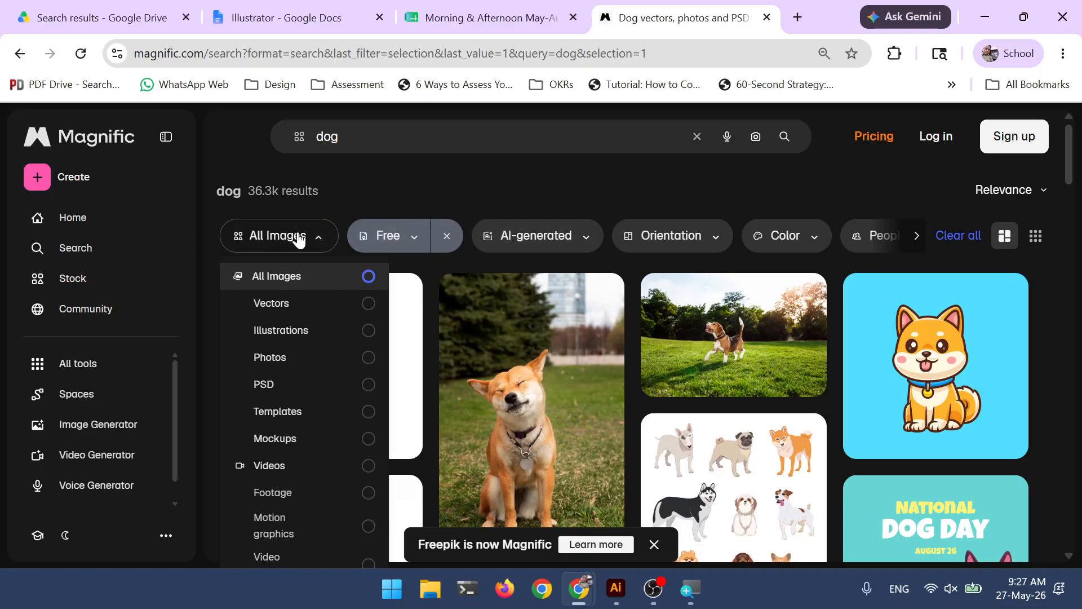
click(299, 239)
click(301, 240)
click(301, 240)
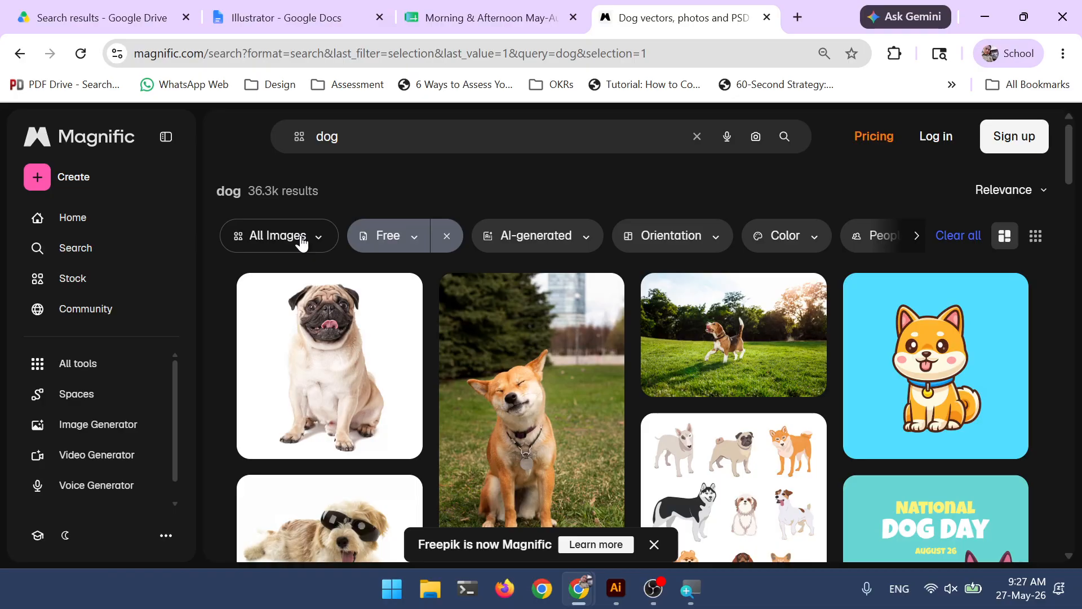
click(301, 240)
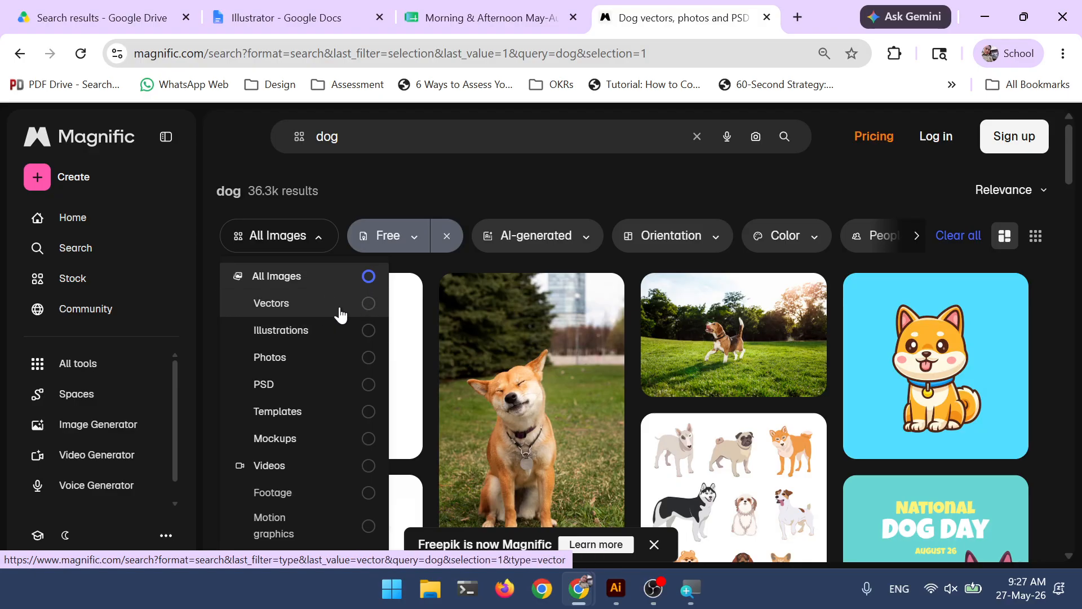
click(282, 243)
click(291, 242)
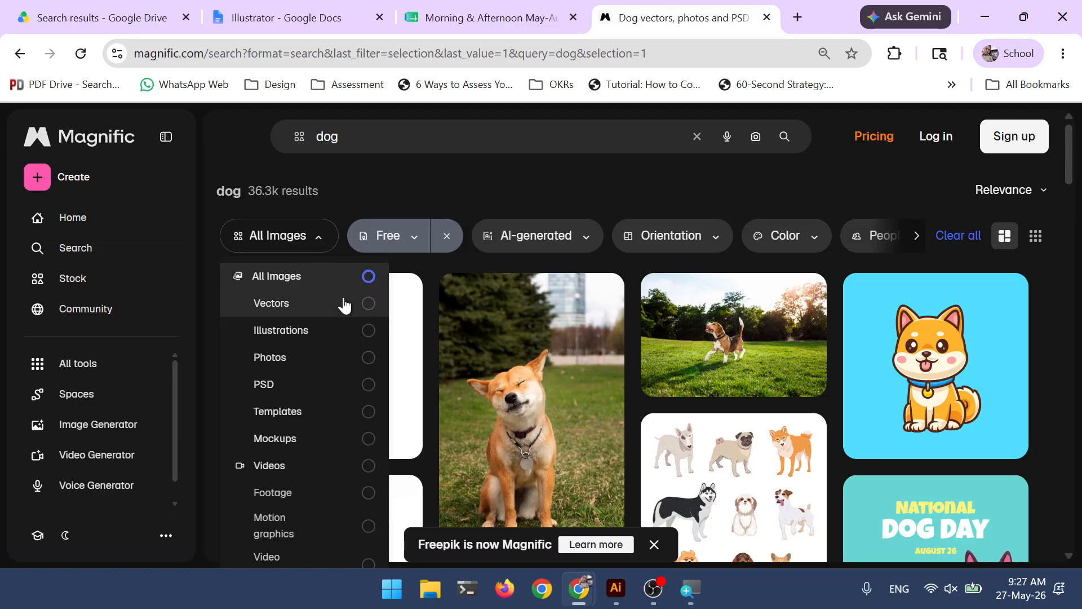
click(349, 304)
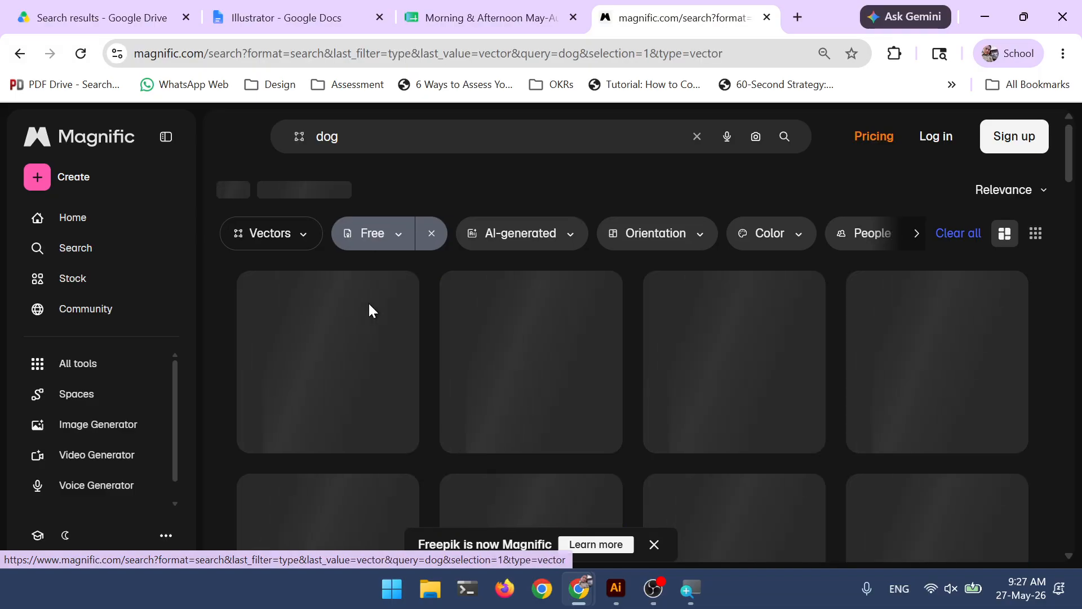
- Browse the free dog vectors and open the "Friendly dog watercolor painting collection"
scroll(691, 248, down, 3)
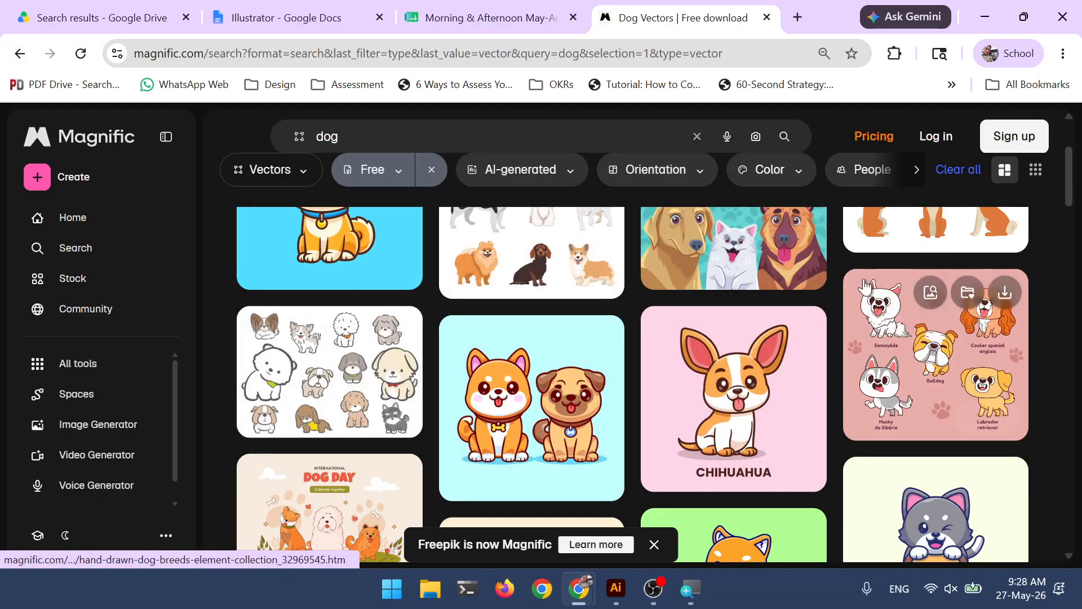
scroll(815, 332, up, 3)
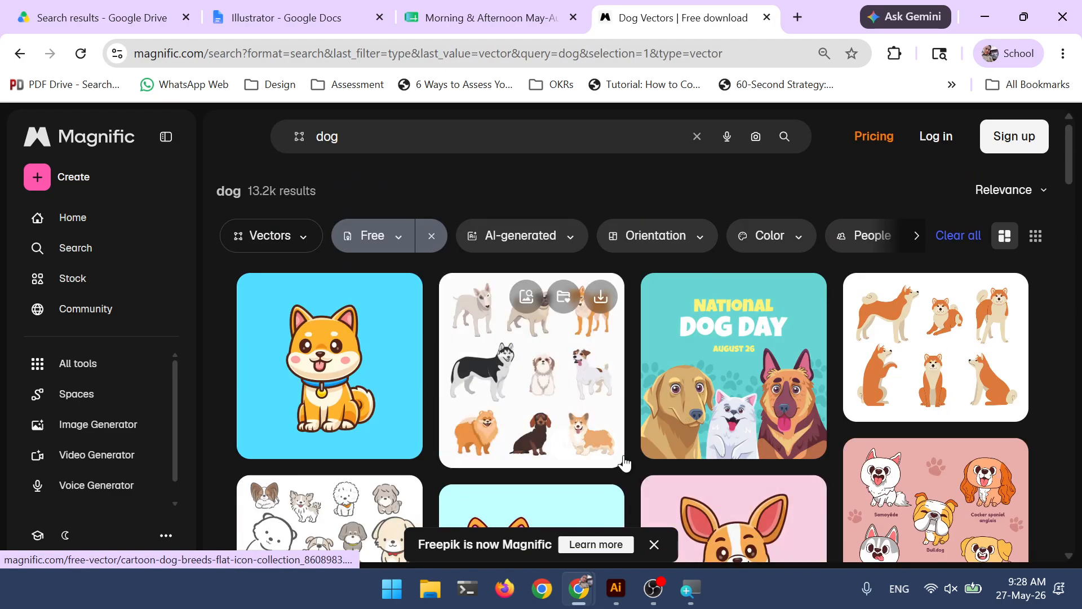
scroll(837, 394, down, 3)
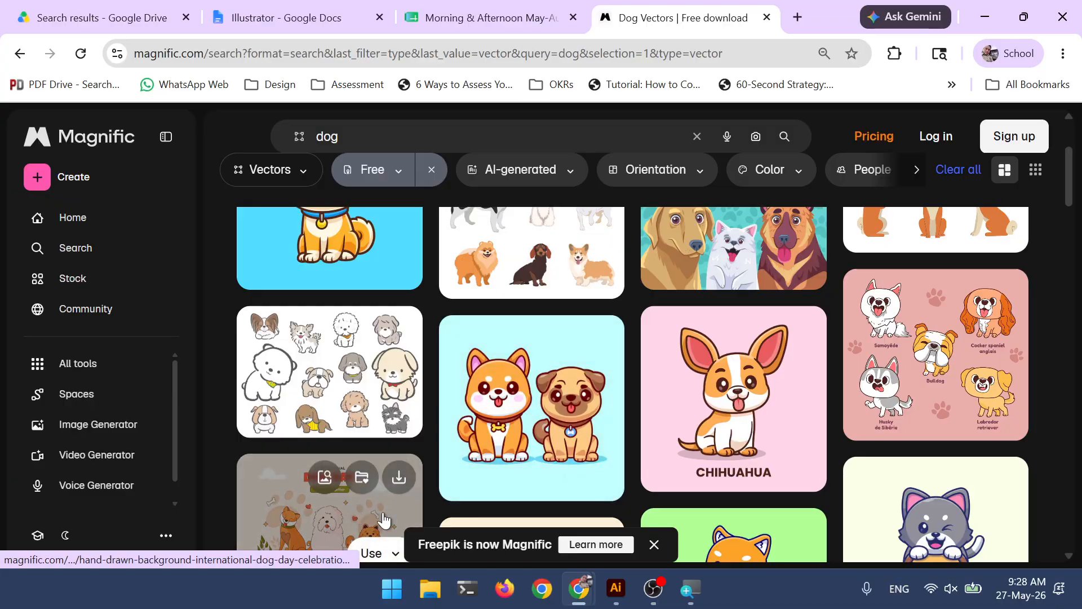
scroll(383, 513, down, 3)
scroll(708, 459, down, 2)
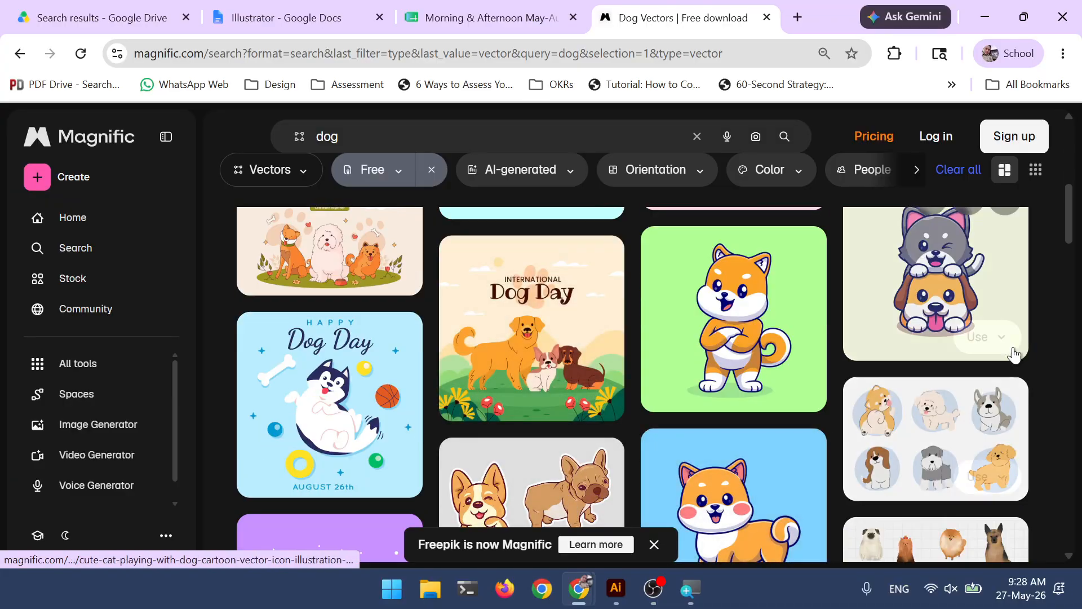
scroll(992, 395, down, 6)
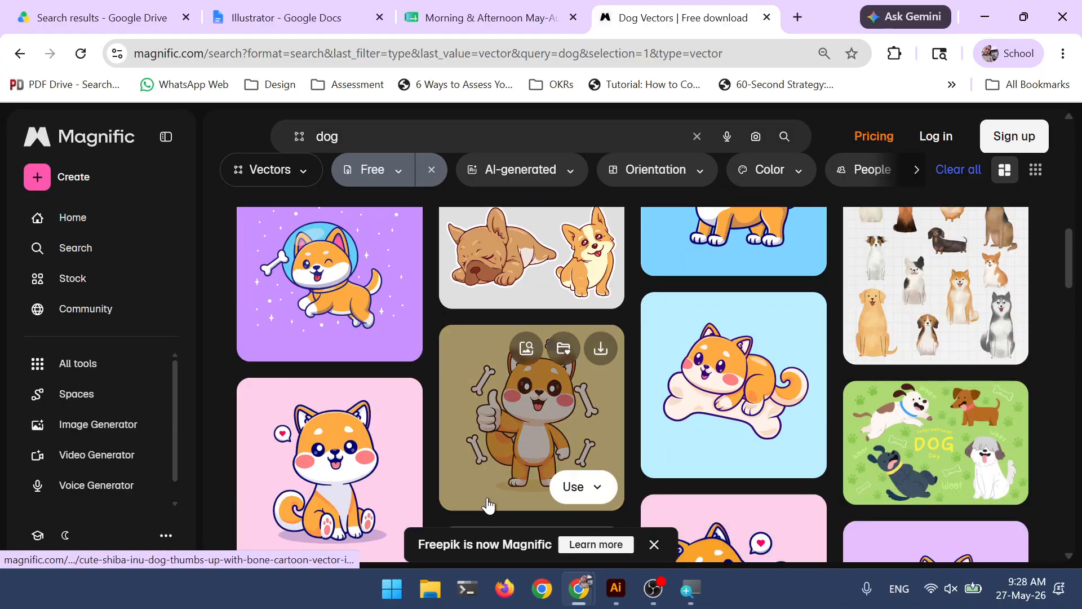
scroll(483, 502, down, 4)
scroll(938, 410, up, 3)
scroll(938, 410, up, 3)
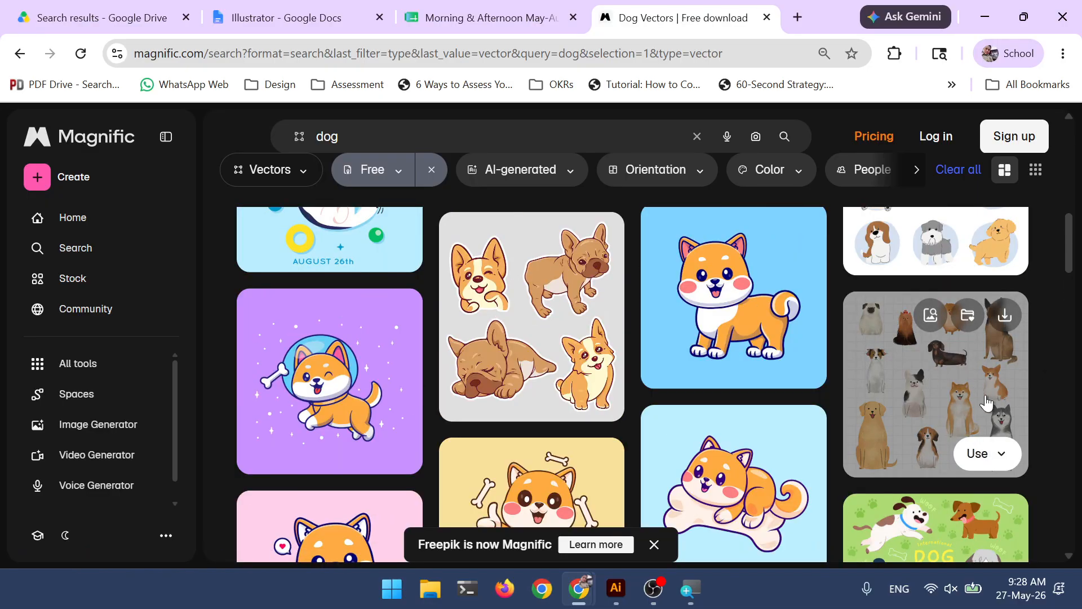
click(928, 399)
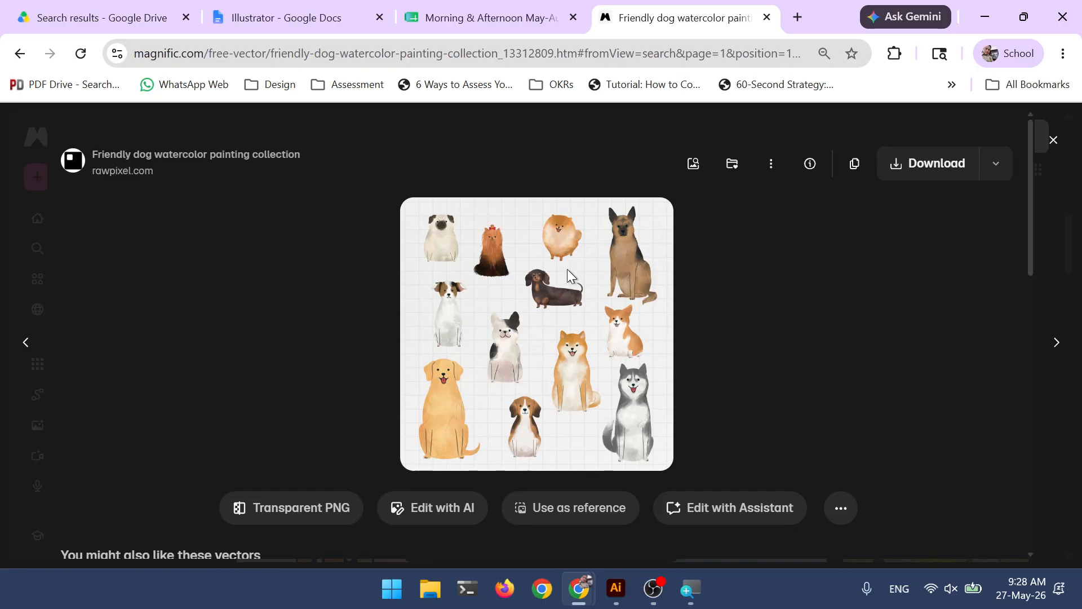
- Download the Friendly dog watercolor painting collection in EPS format
click(996, 169)
click(998, 169)
click(999, 170)
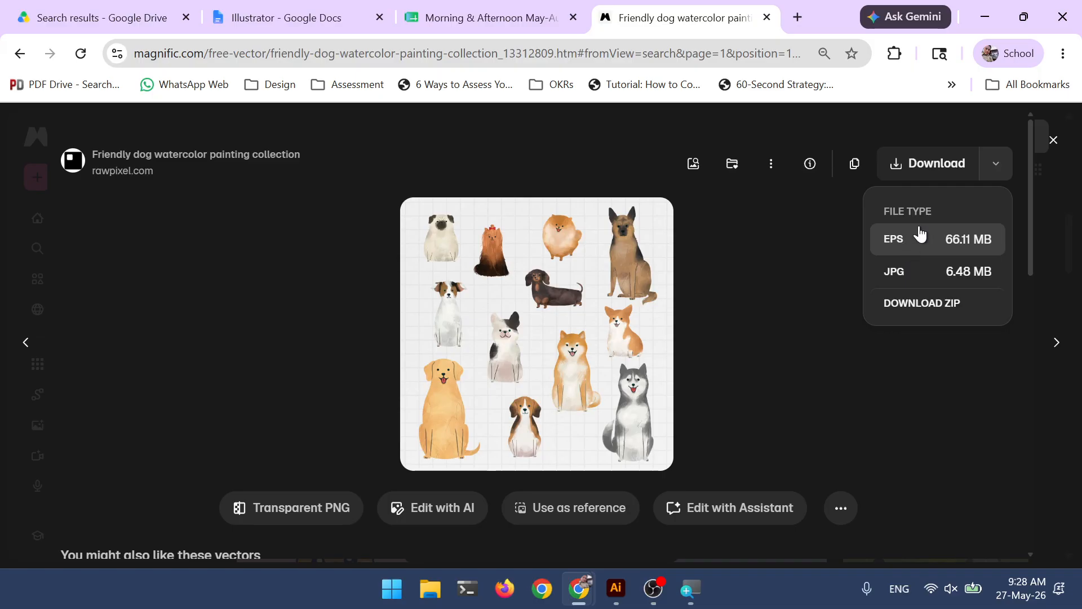
click(995, 164)
click(997, 164)
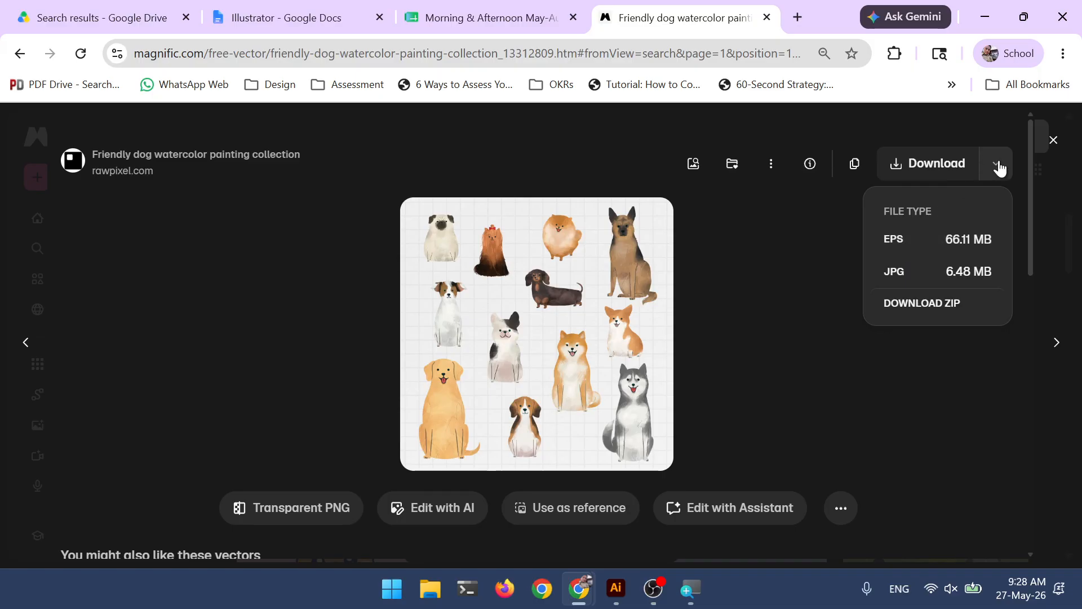
click(913, 246)
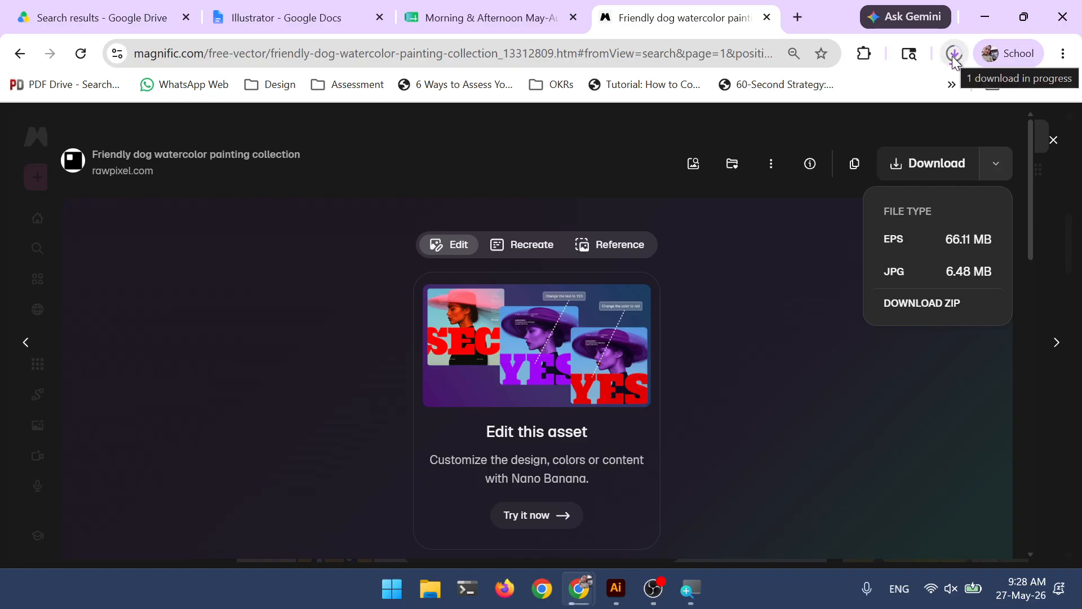
- Open the downloaded file 13312809_v831batch2-nunny-19a.eps in Illustrator, retaining the 9-slice scaling option for symbols
click(953, 54)
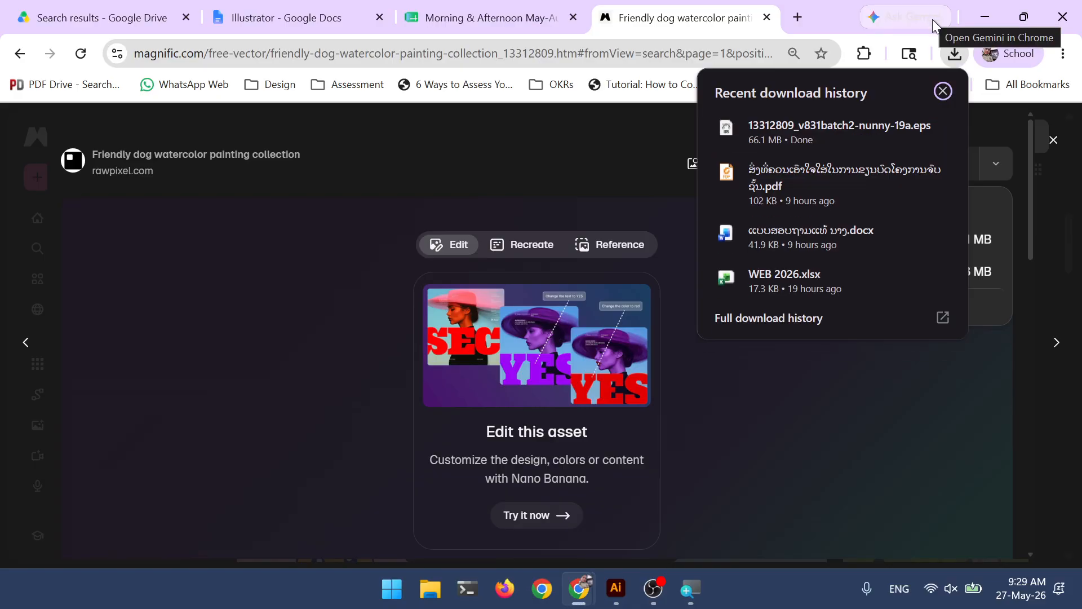
click(793, 128)
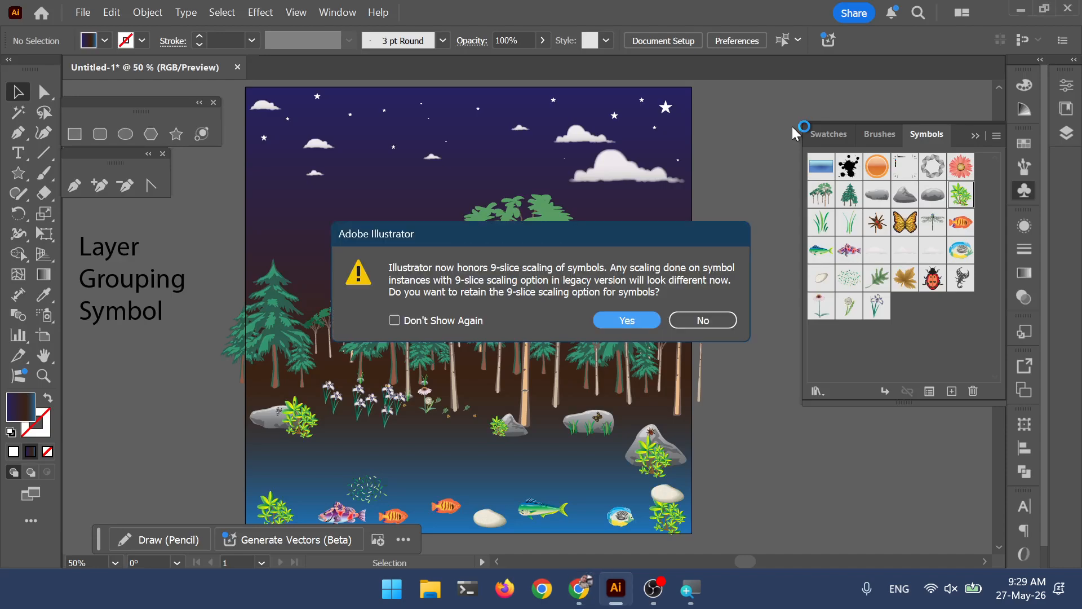
click(627, 322)
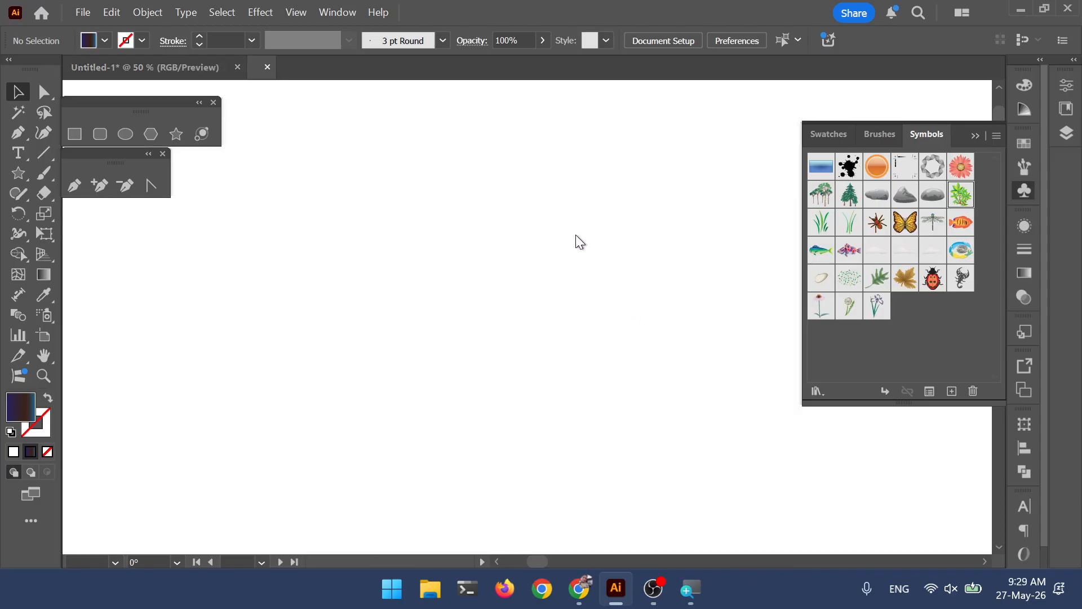
- Select the dachshund group in the dog artwork and switch back to the Untitled-1 forest document
scroll(576, 233, down, 2)
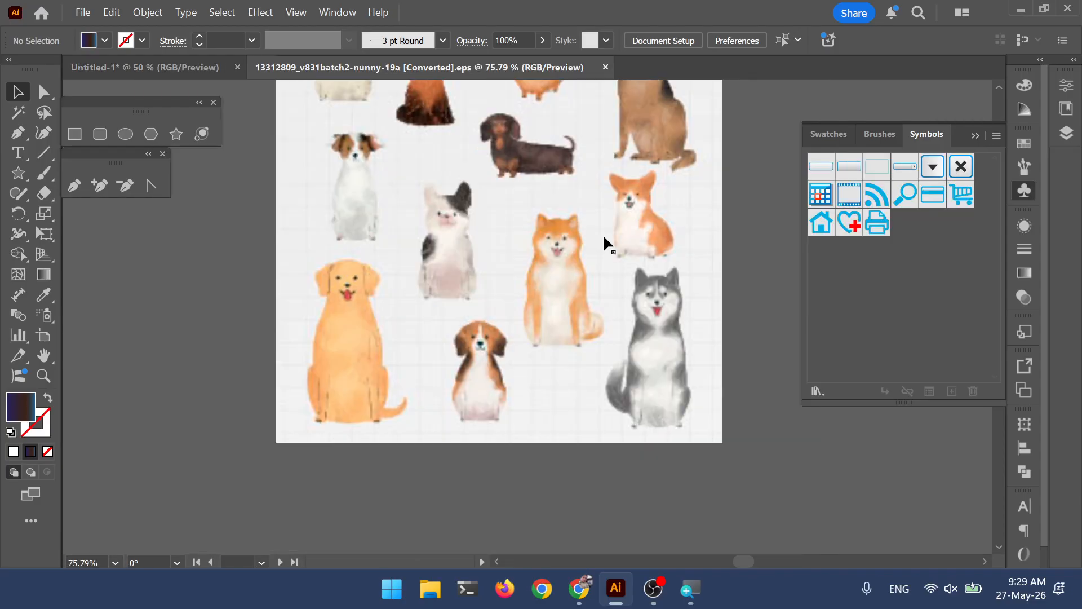
drag(671, 199, 662, 327)
mouse_move(682, 265)
mouse_down()
mouse_move(705, 295)
mouse_move(699, 270)
mouse_up()
drag(738, 336, 725, 335)
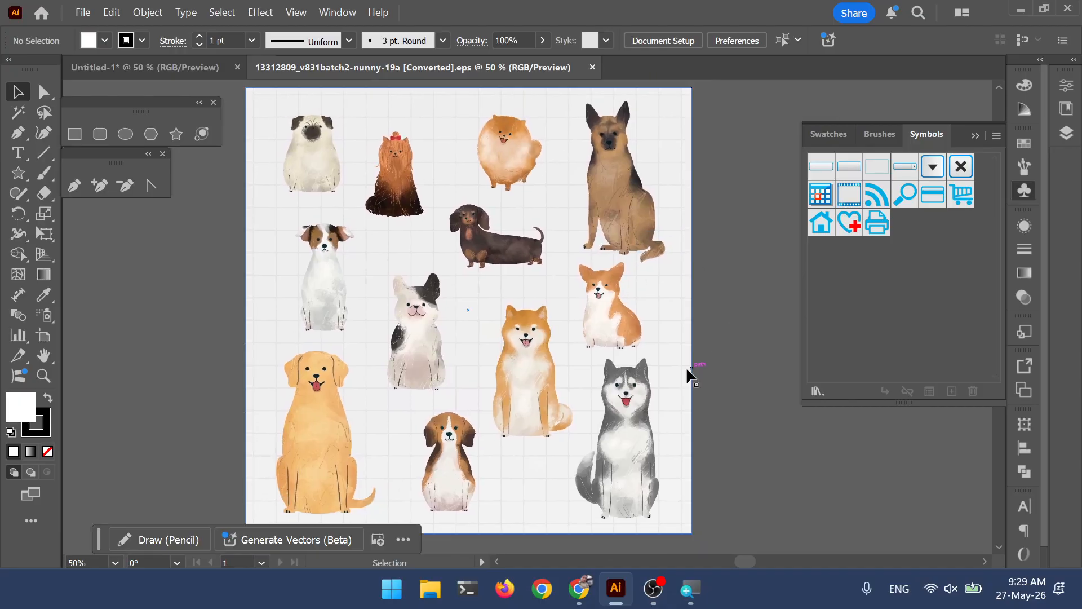
click(486, 255)
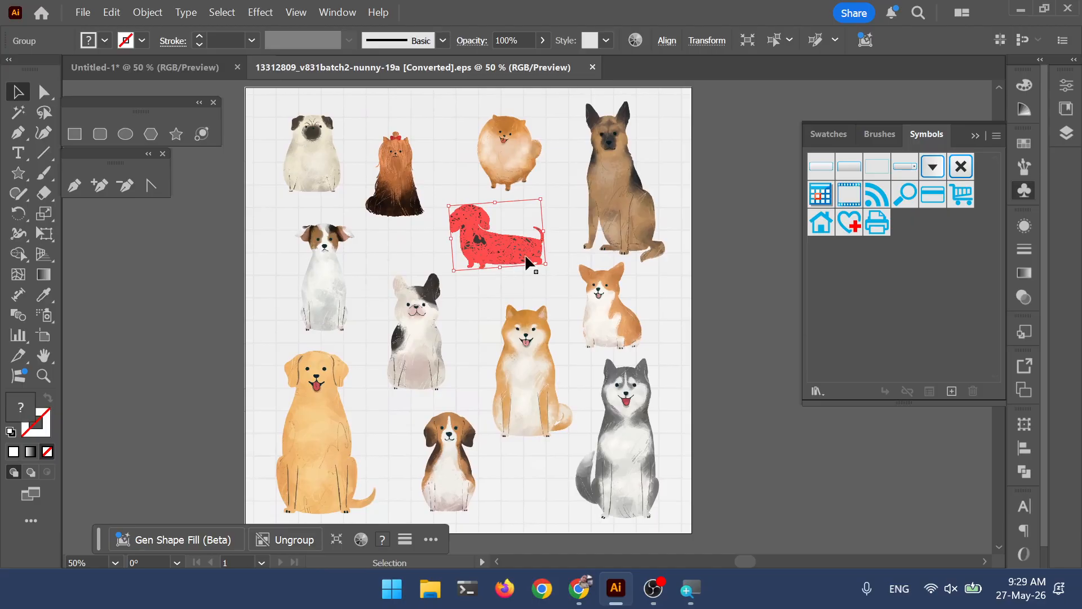
click(197, 69)
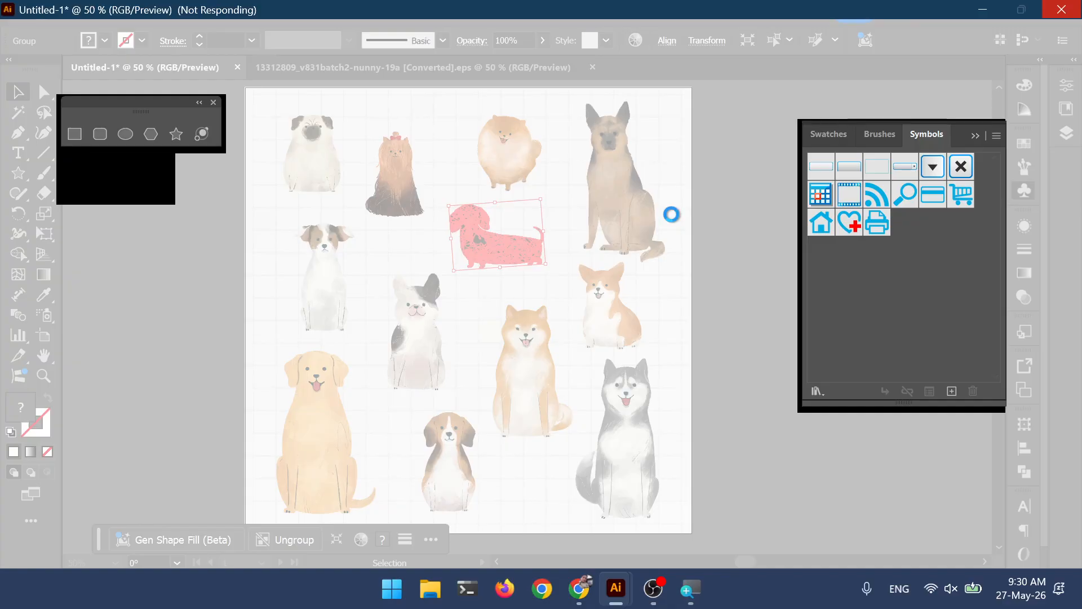
click(654, 589)
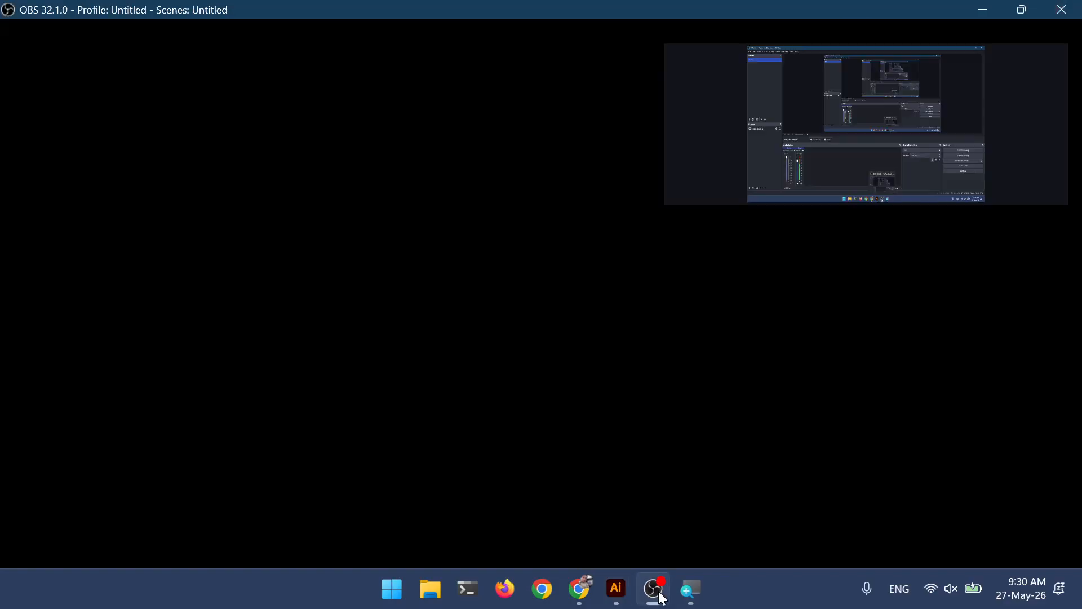
click(984, 9)
- Move the dachshund group between the flowers and the rocks of the forest scene and scale it up substantially
scroll(445, 436, up, 2)
drag(467, 443, 524, 421)
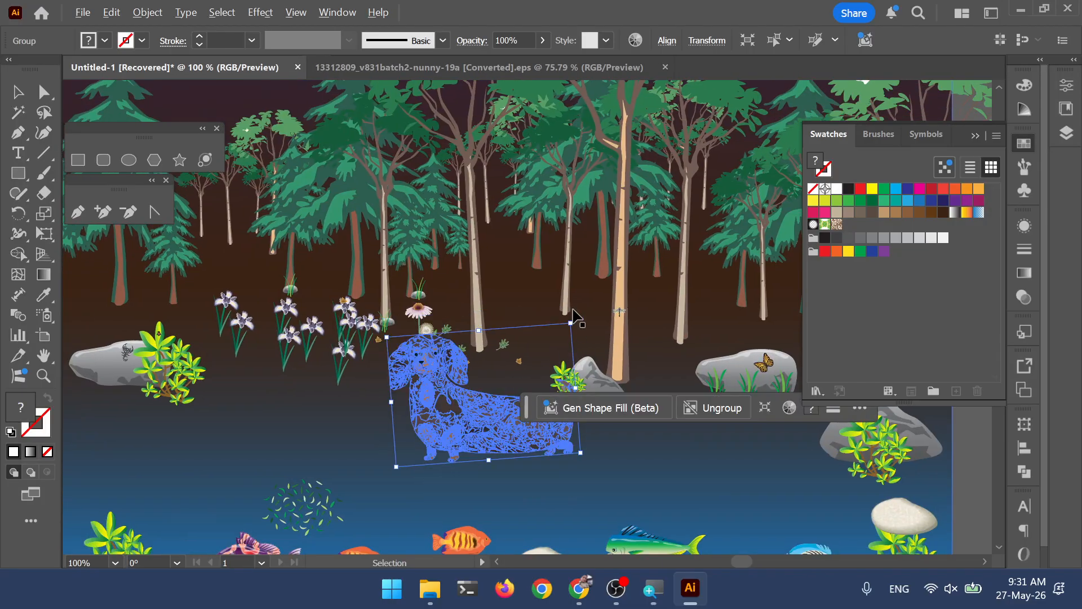
drag(573, 320, 718, 201)
scroll(563, 348, down, 4)
click(744, 326)
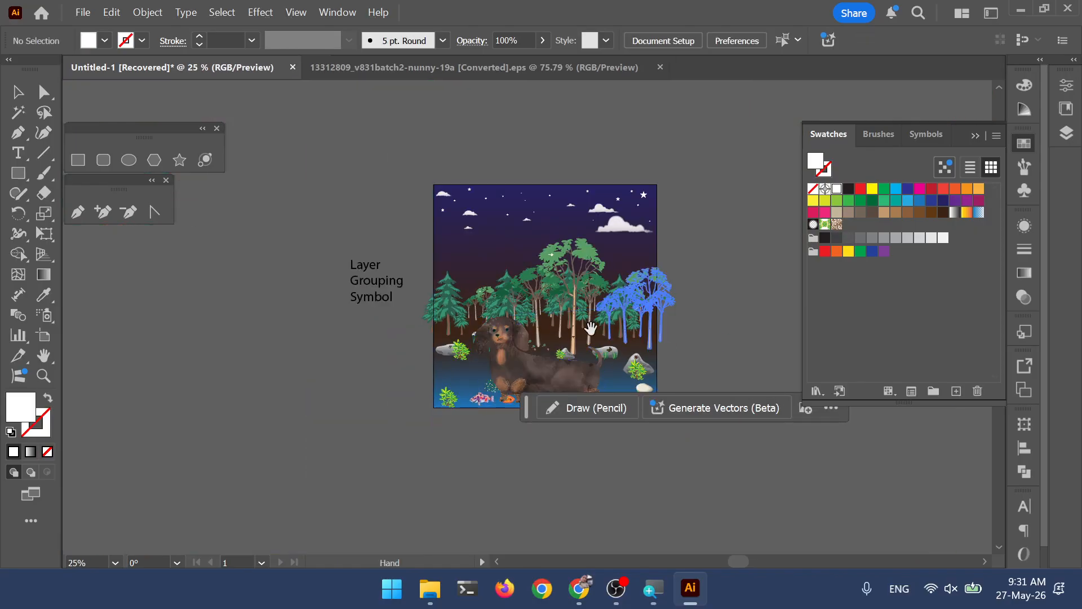
- Shift the enlarged dachshund up in front of the trees and deselect it
drag(514, 352, 515, 312)
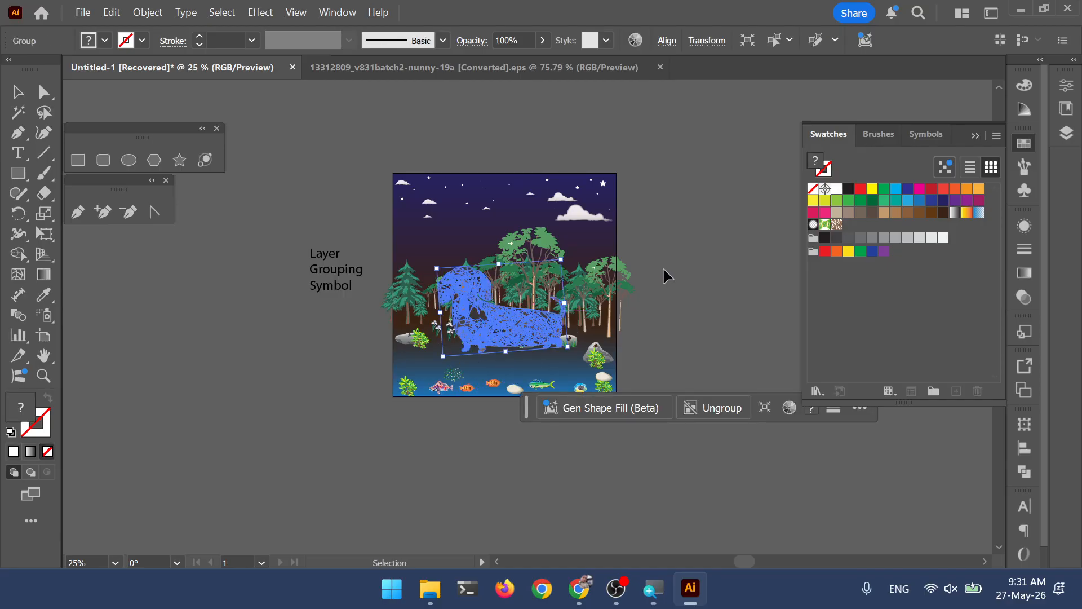
scroll(609, 327, up, 2)
drag(490, 250, 517, 276)
click(714, 216)
drag(690, 207, 705, 234)
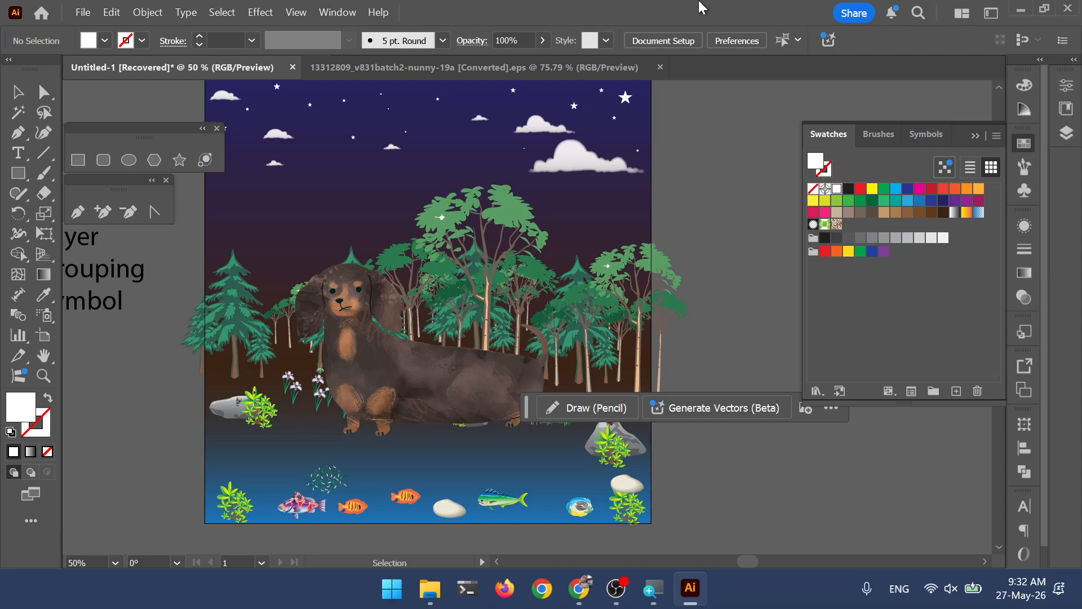
- Switch to Chrome, close the dog artwork preview and search Magnific's free vectors for "social media"
key(alt+Tab)
click(1054, 140)
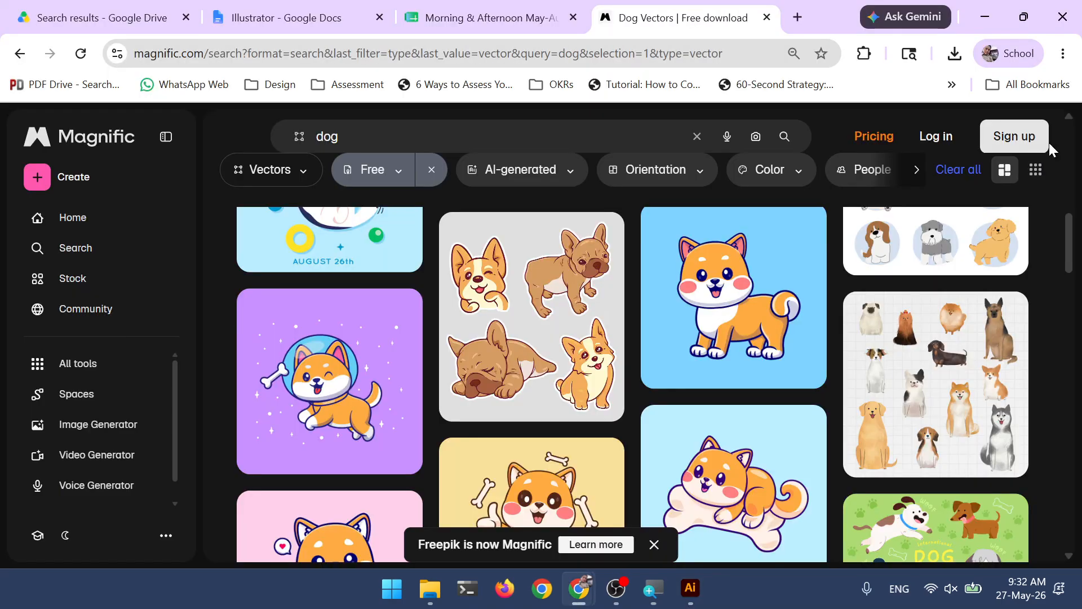
drag(541, 138, 261, 140)
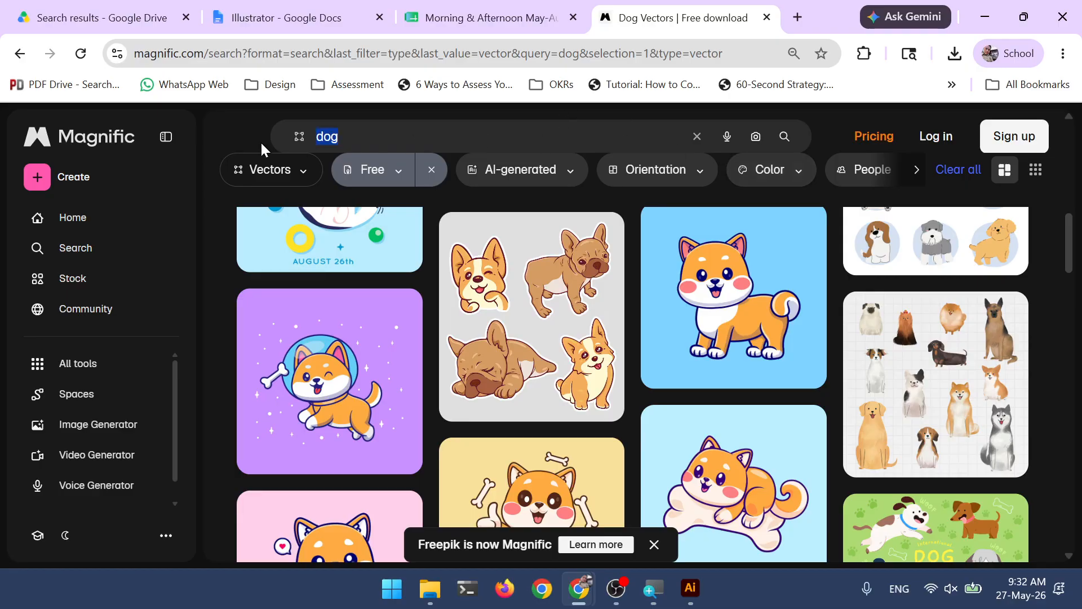
text(social)
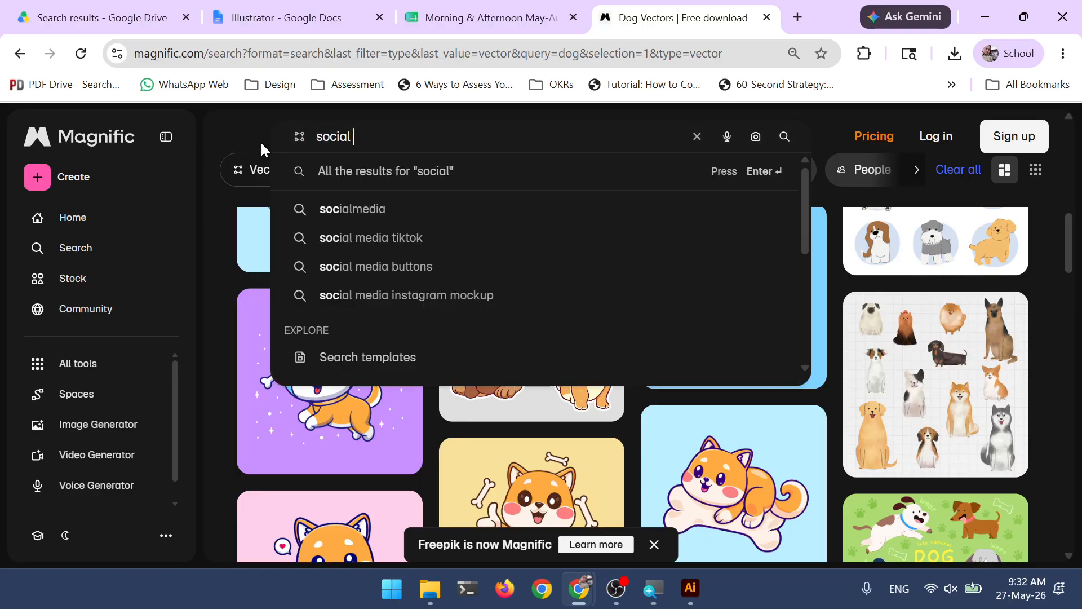
text( media)
key(Return)
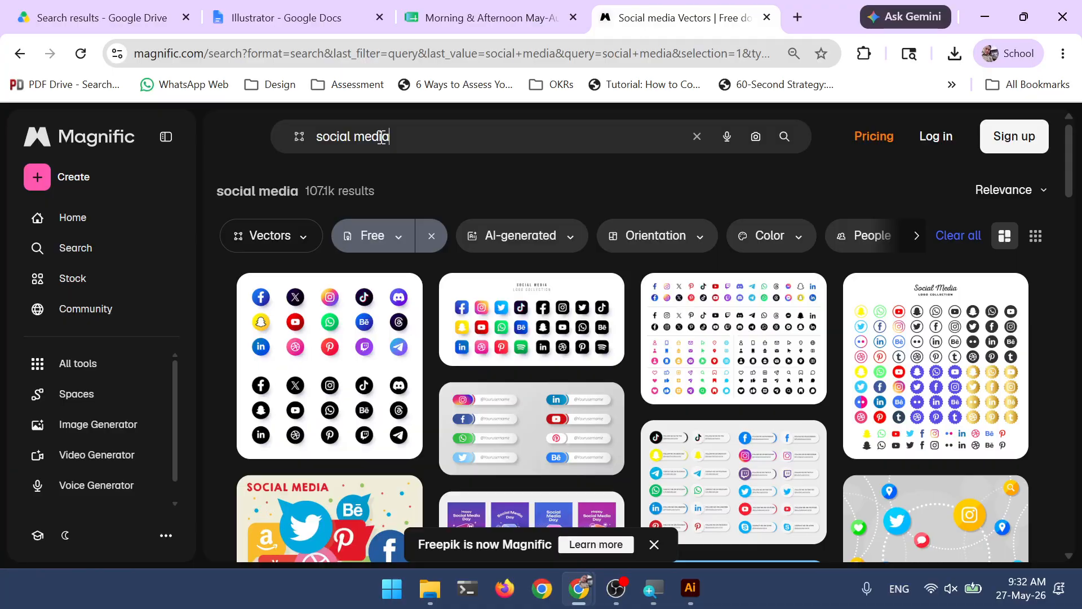
- Search for "icons" and preview the "Vector ui illustration mixed travel medical finance concept" artwork
drag(383, 137, 255, 138)
text(icons)
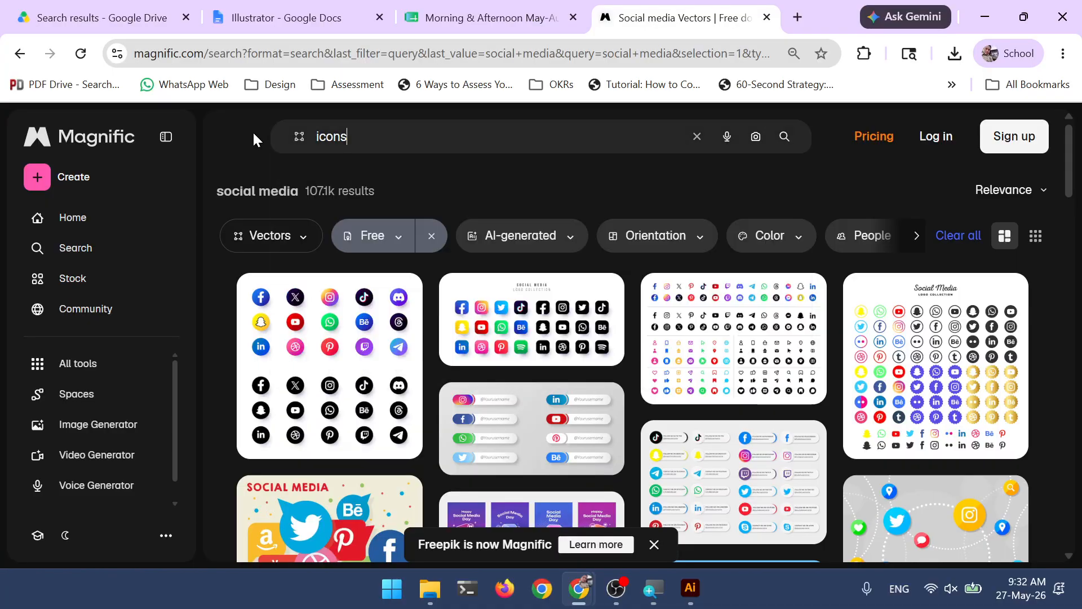
key(Return)
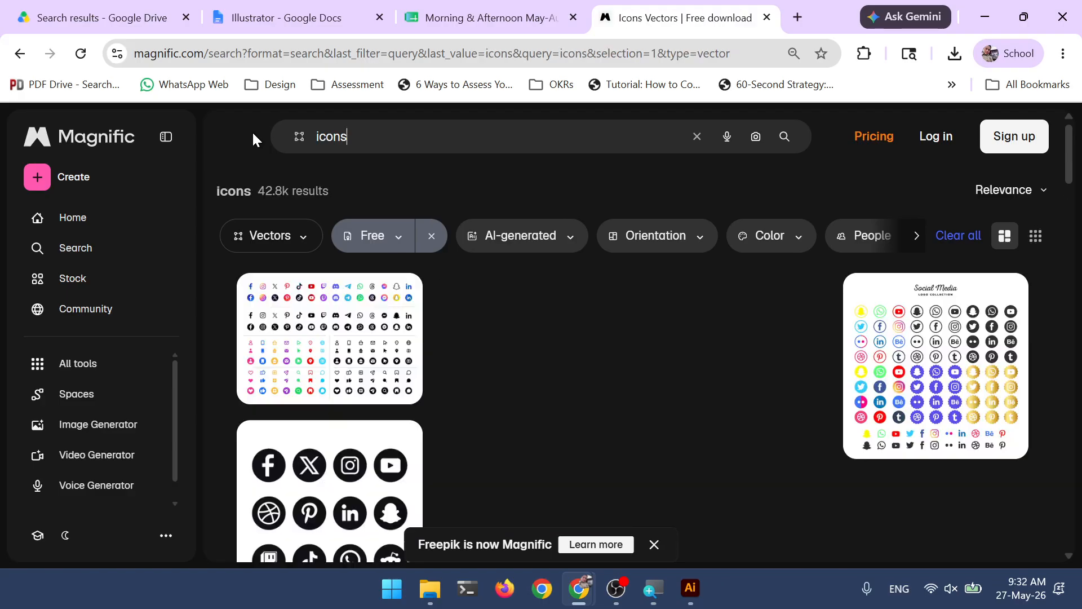
click(737, 354)
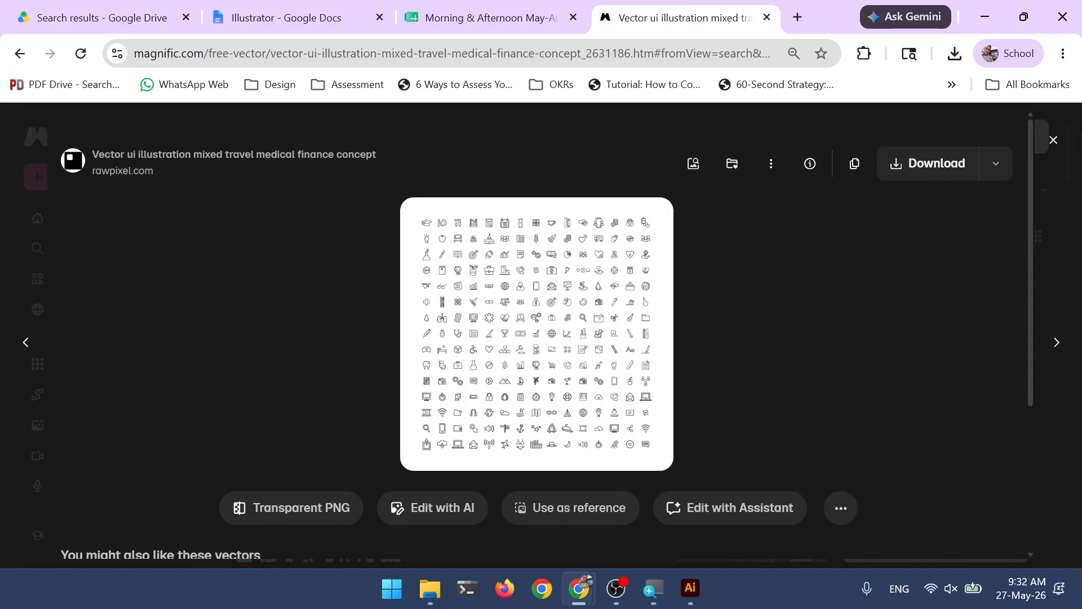
click(1055, 141)
- Search the free vectors for "children day" and look through the results
drag(350, 139, 303, 145)
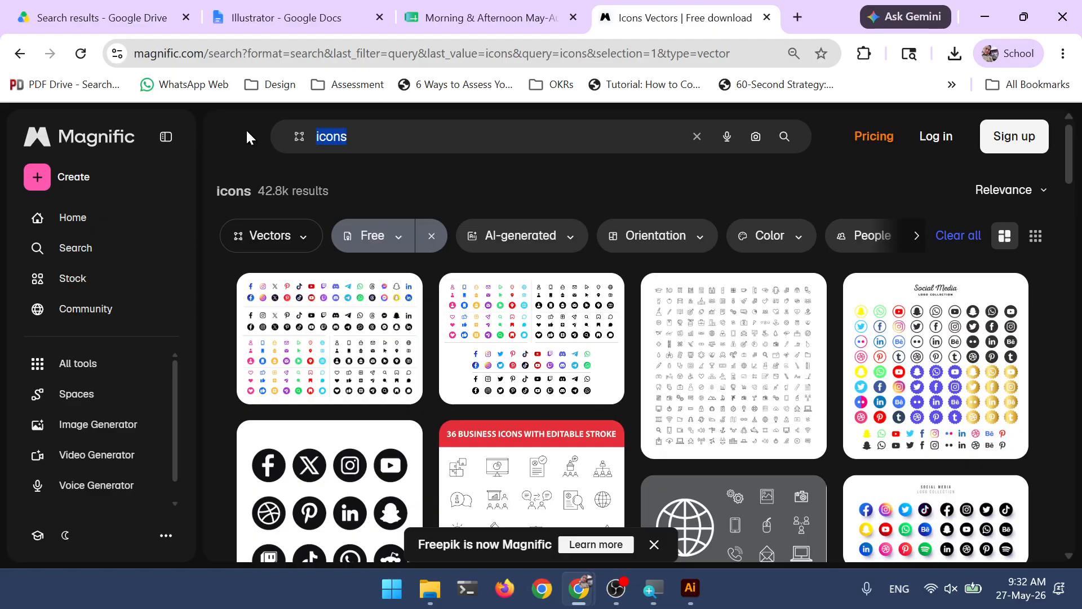
key(BackSpace)
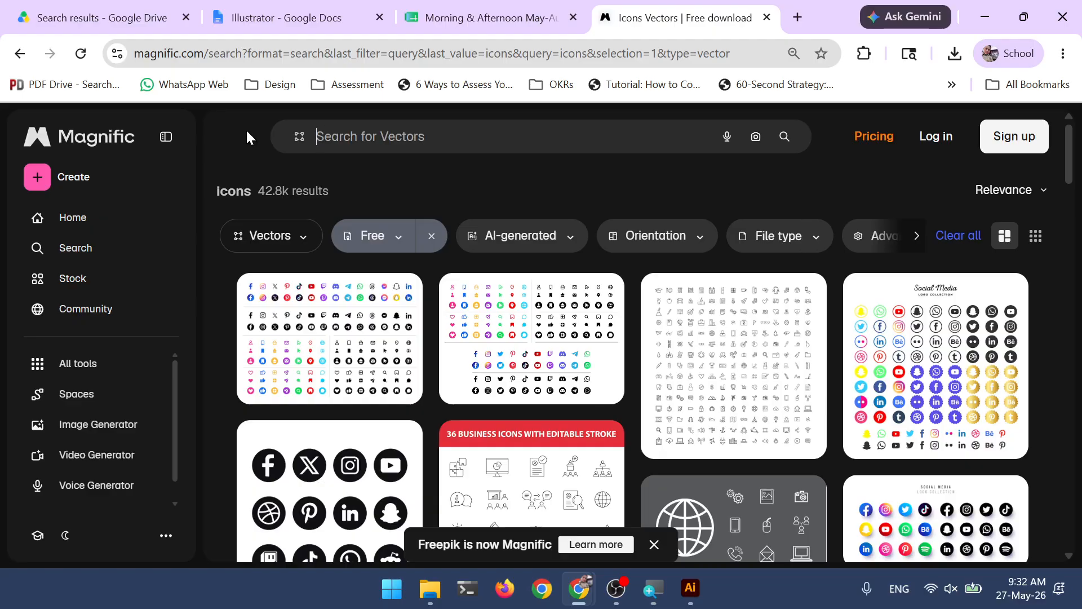
text(chr)
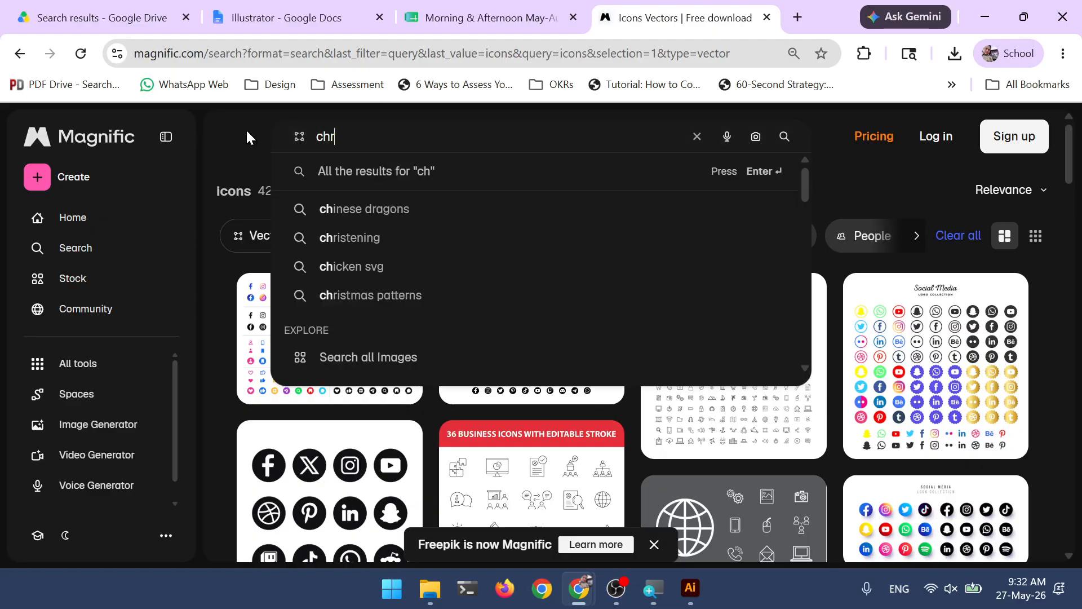
key(BackSpace)
text(ild)
text(rend)
key(BackSpace)
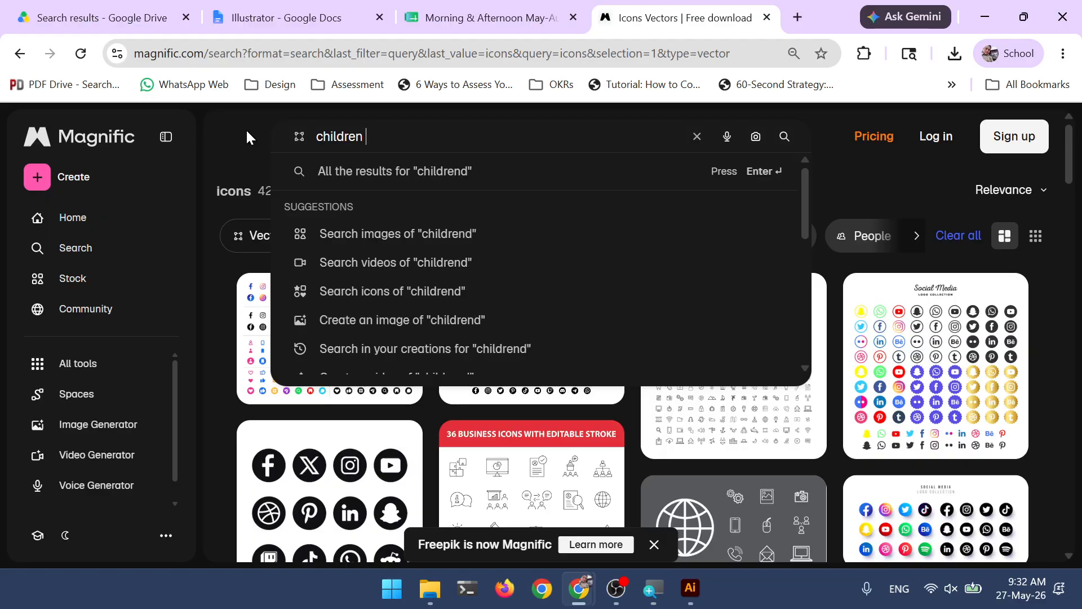
text(day)
key(Return)
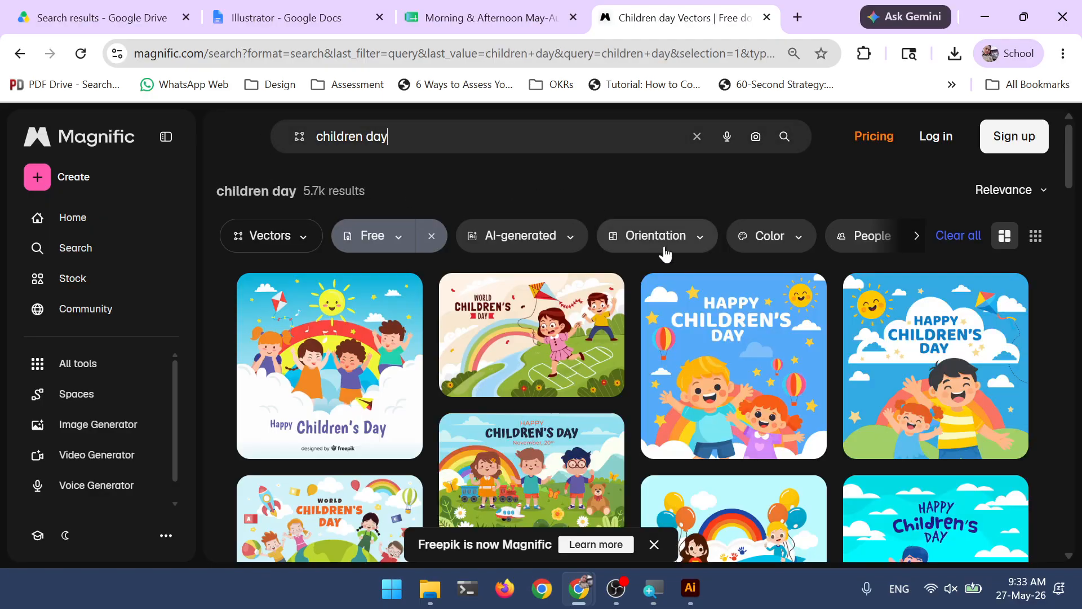
scroll(866, 410, down, 10)
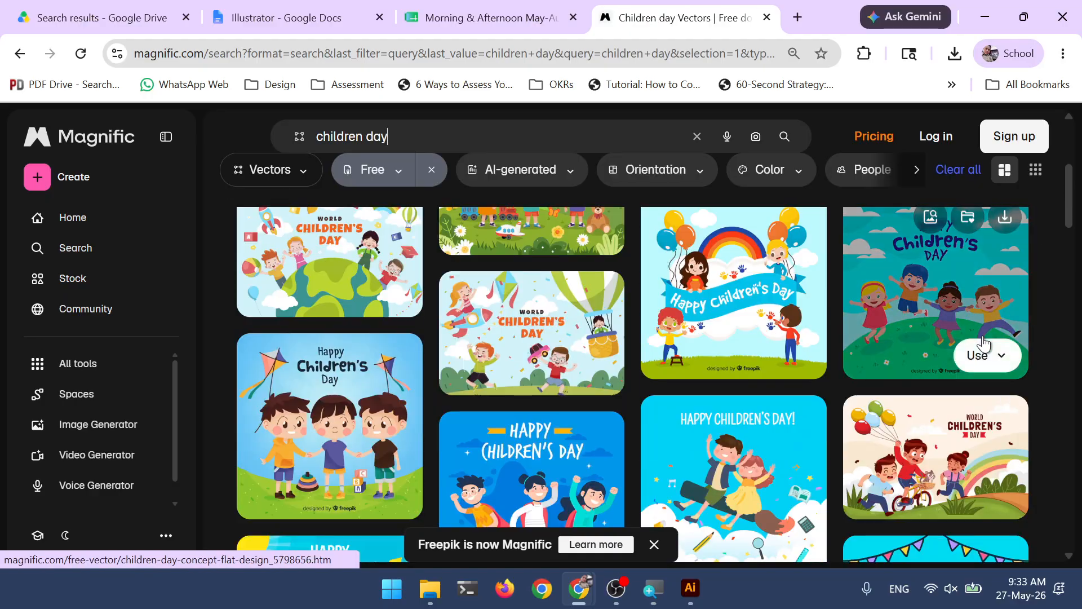
- Browse further through the free children's day vector results and return to the start of the list
scroll(755, 345, up, 7)
scroll(753, 342, up, 3)
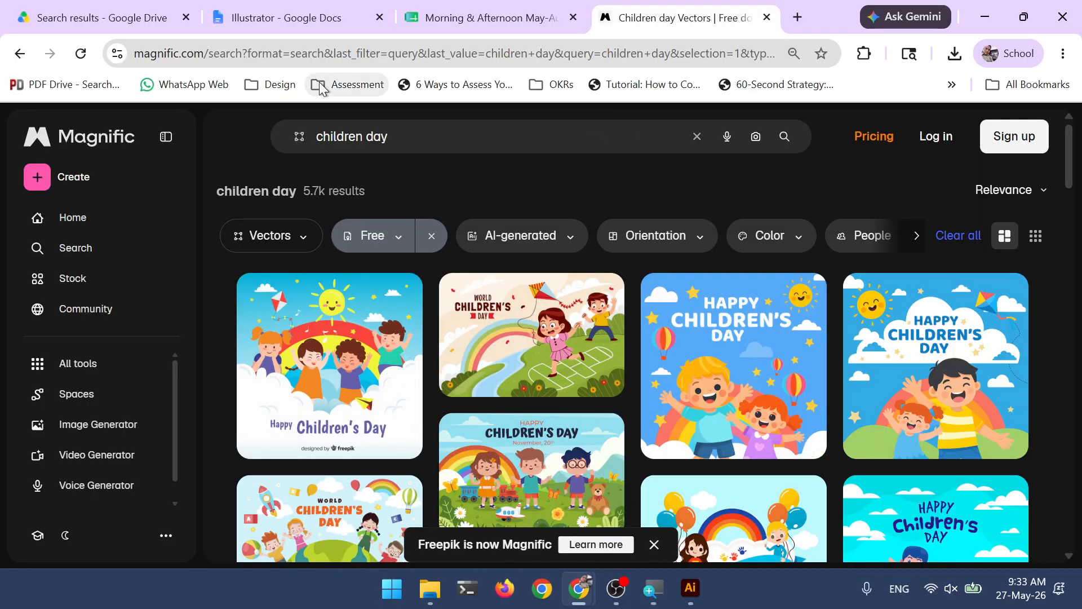
scroll(548, 235, down, 8)
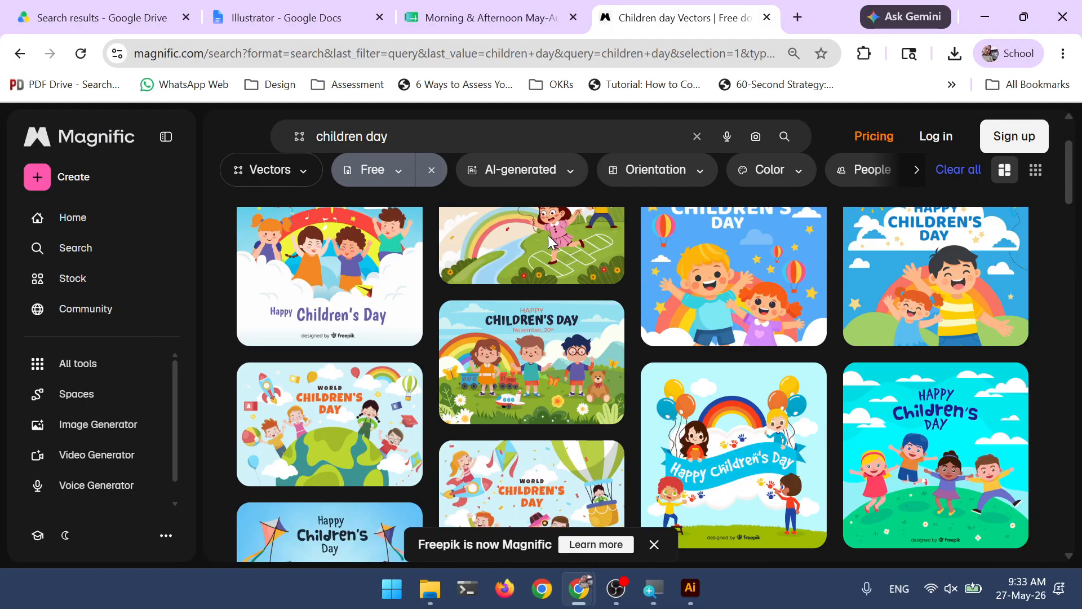
scroll(732, 318, down, 10)
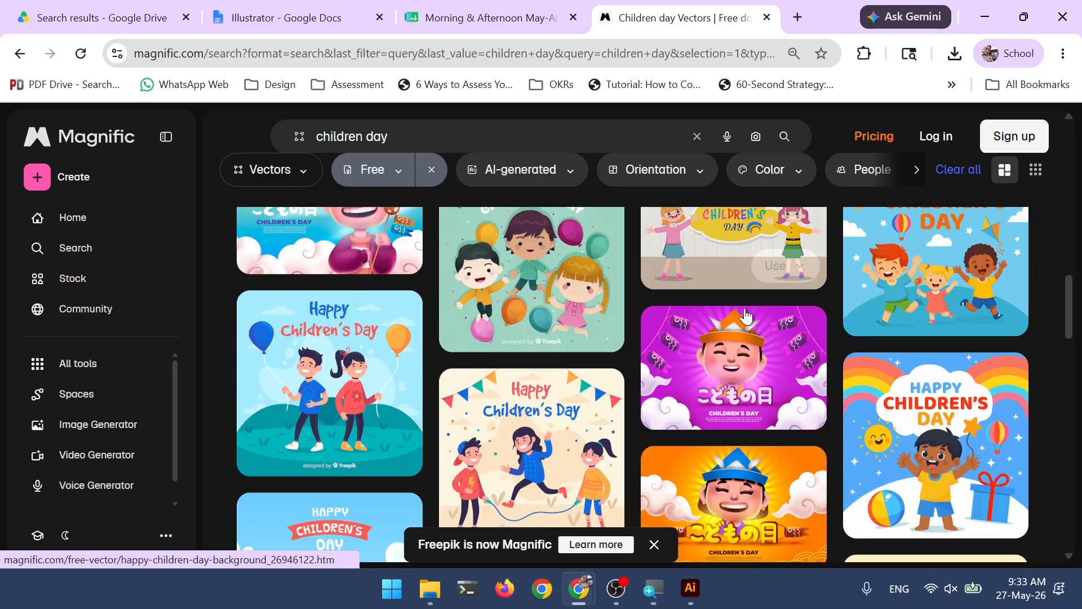
scroll(1046, 339, up, 10)
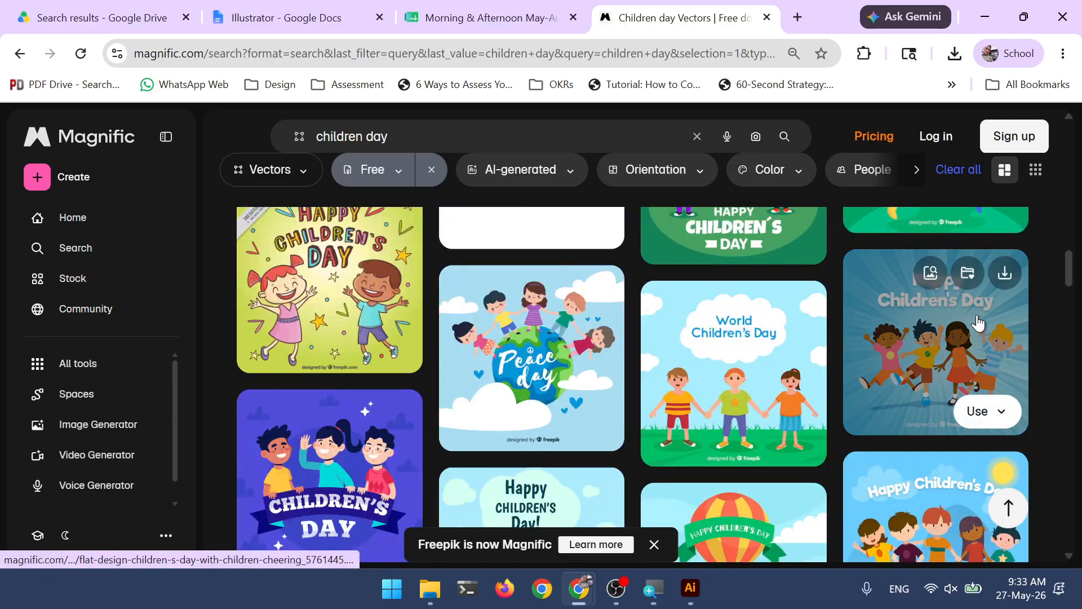
scroll(888, 355, up, 10)
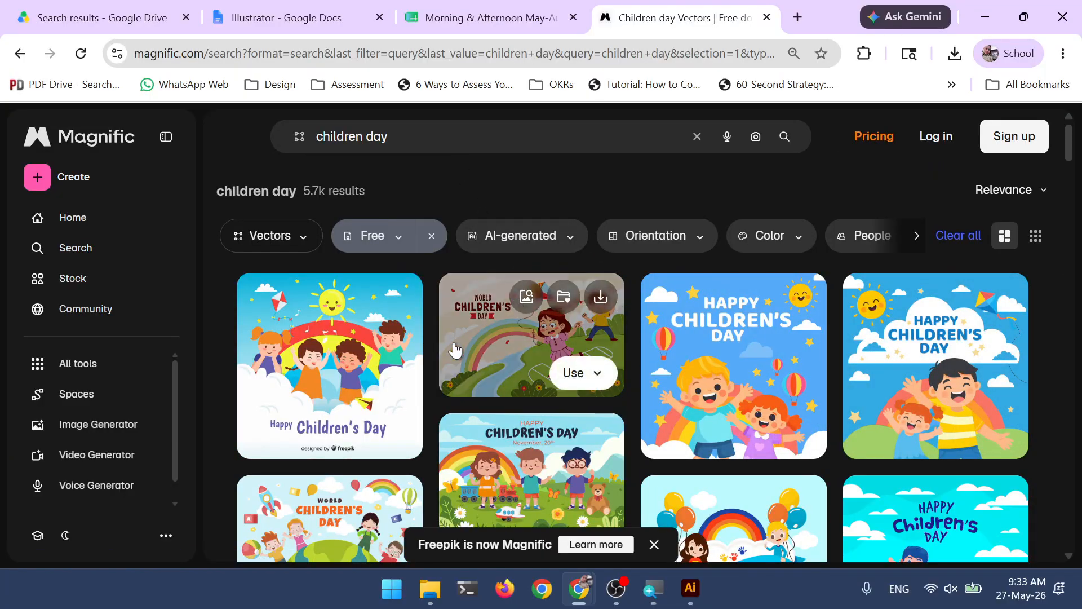
mouse_move(366, 401)
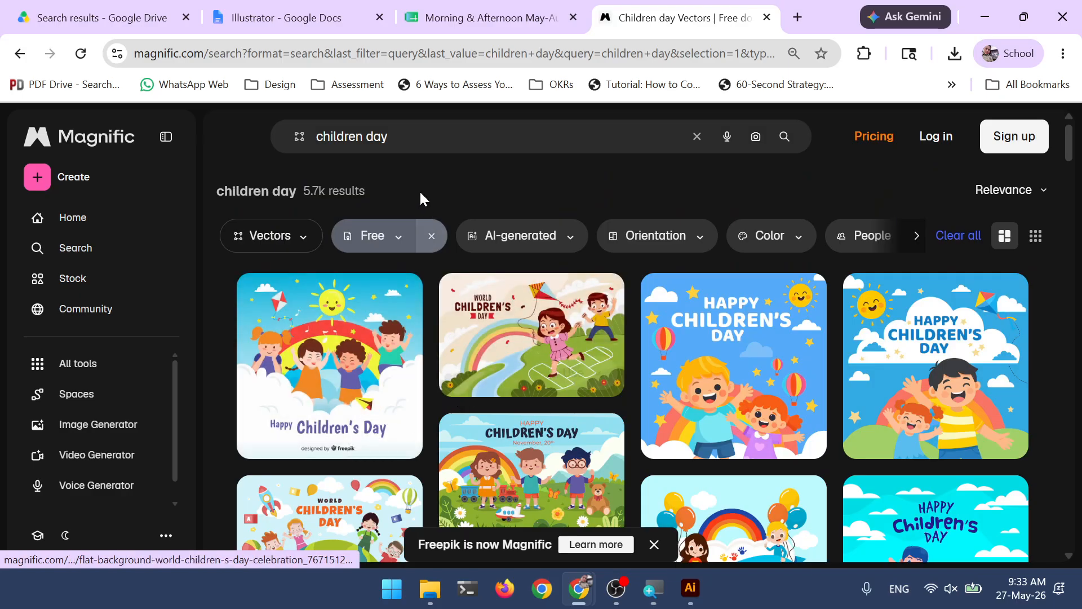
- Search the free vectors for "police" and look over the results
drag(405, 136, 239, 143)
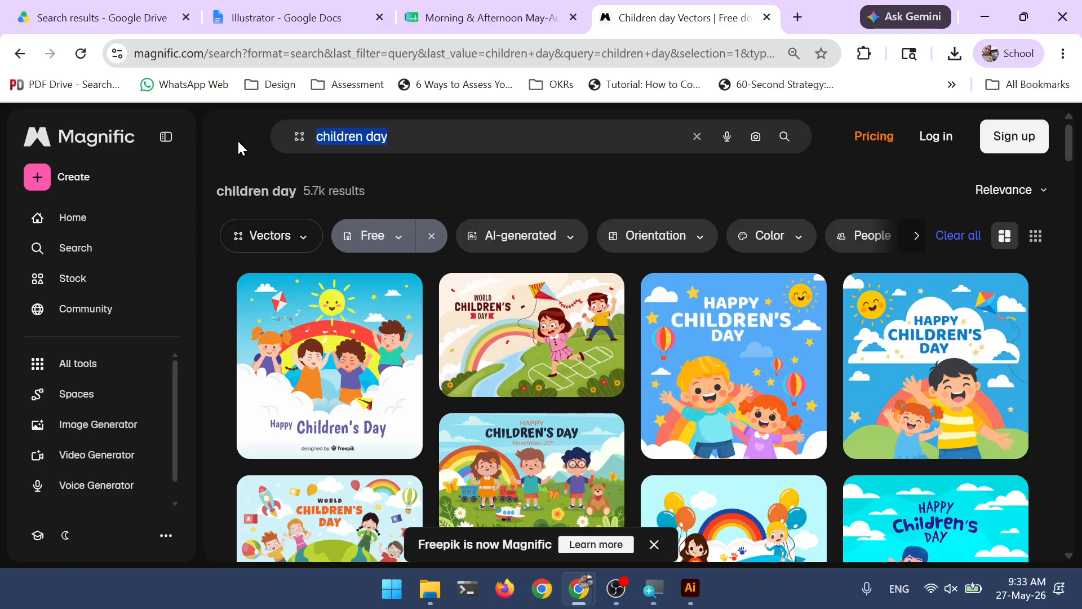
text(police)
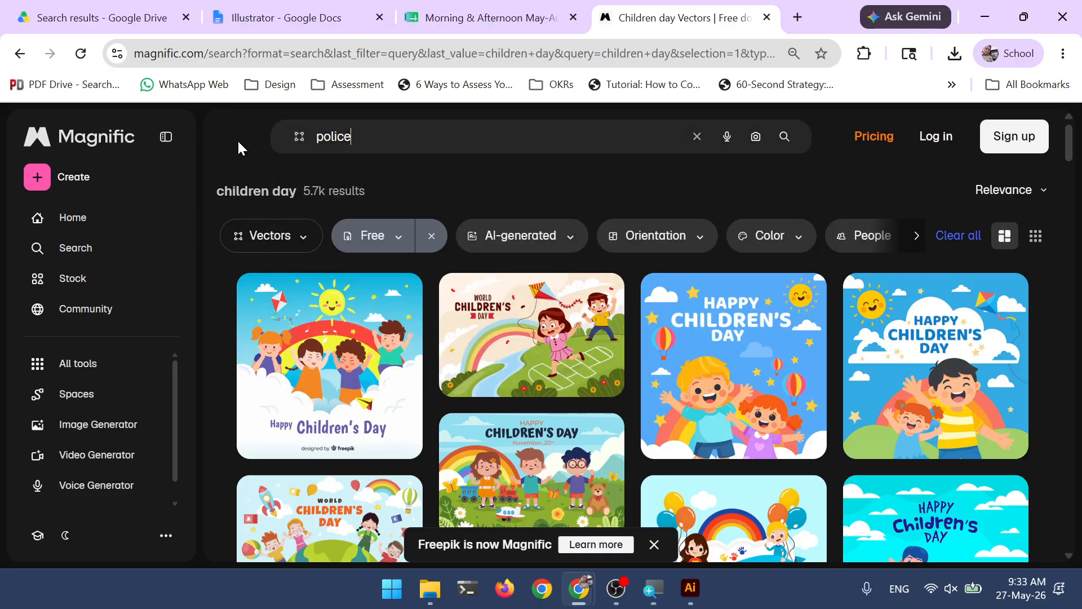
key(Return)
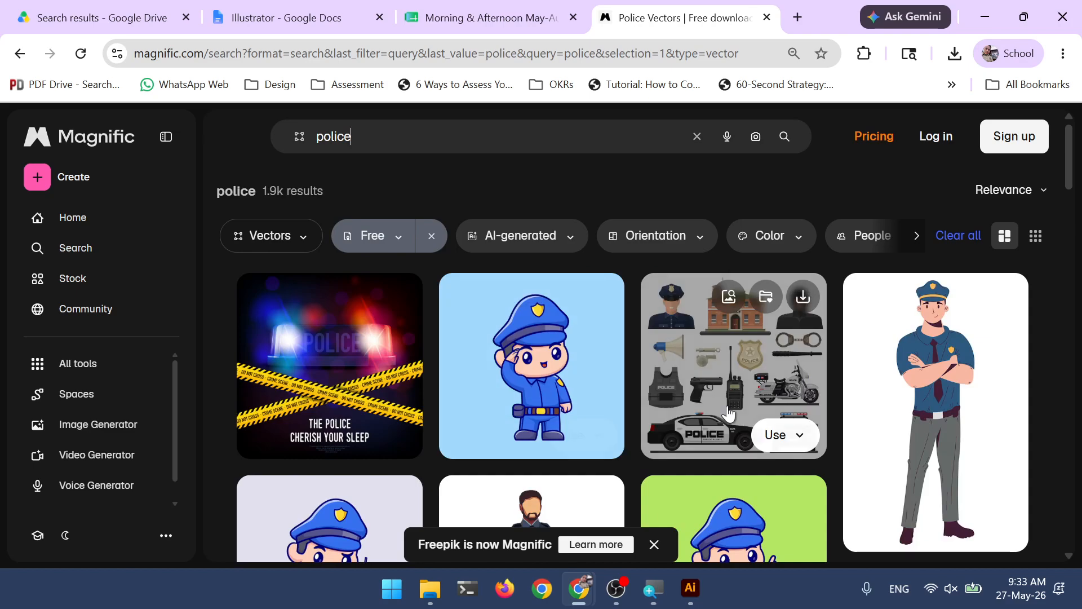
scroll(564, 395, down, 5)
scroll(653, 208, up, 5)
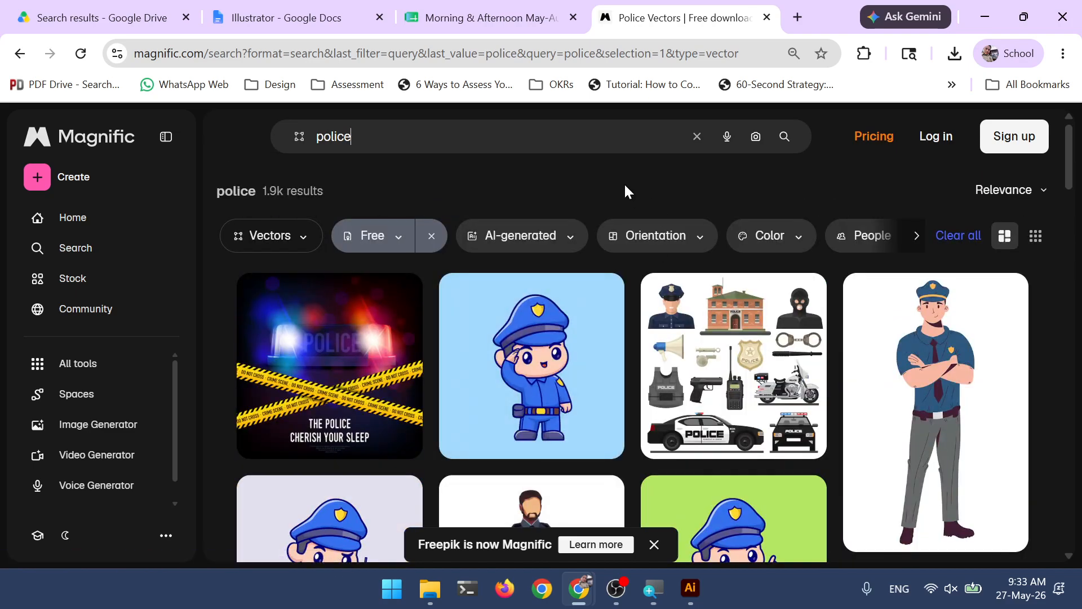